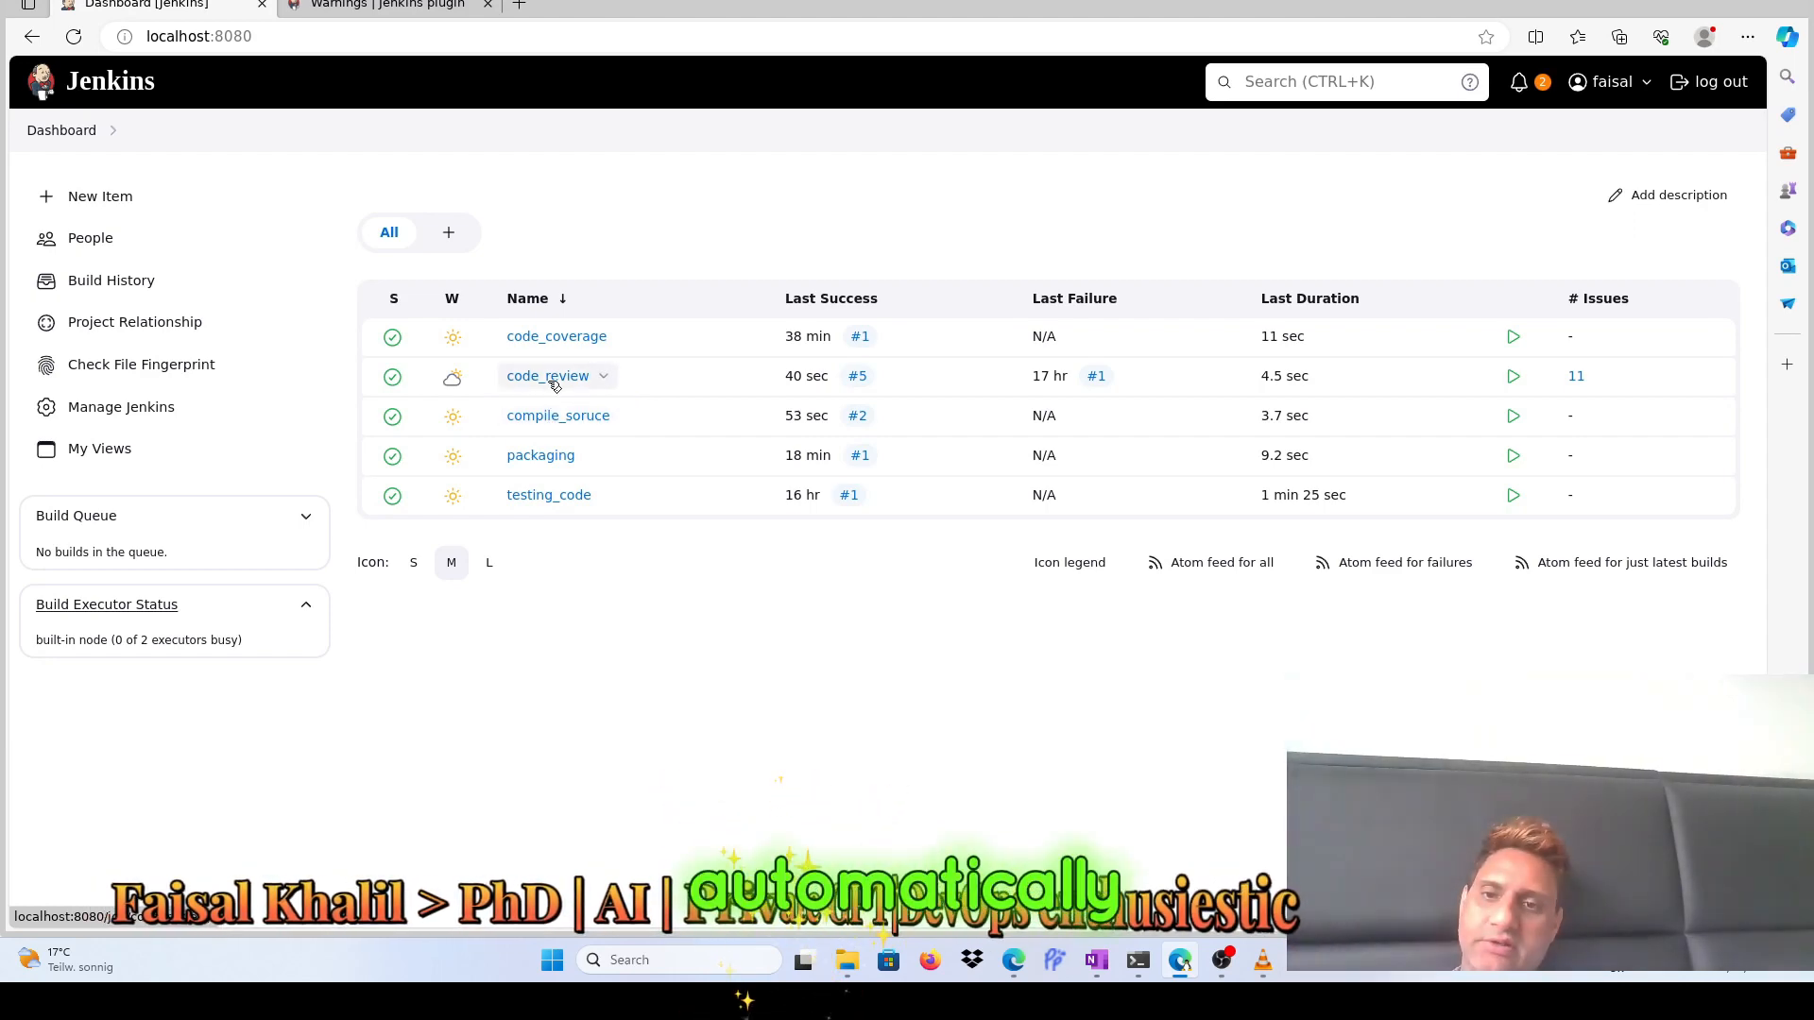
Open the code_review job's configuration at the Build Triggers section
left_click(551, 378)
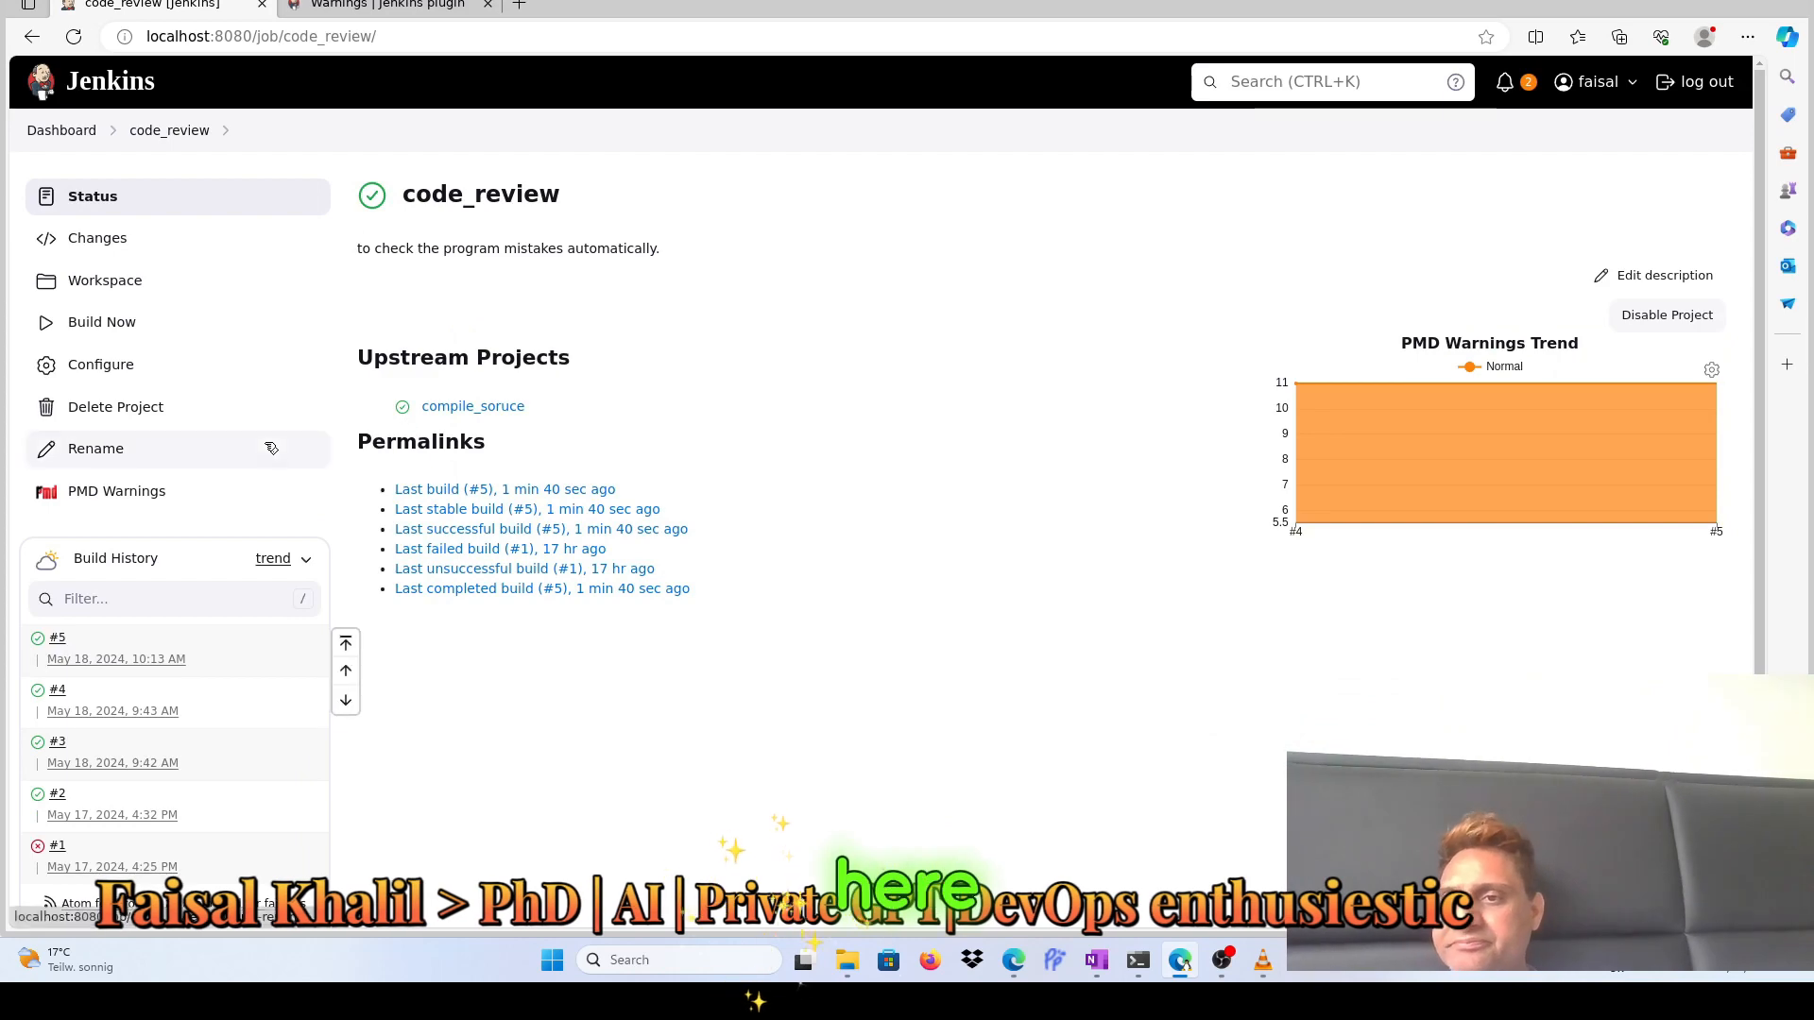
left_click(120, 370)
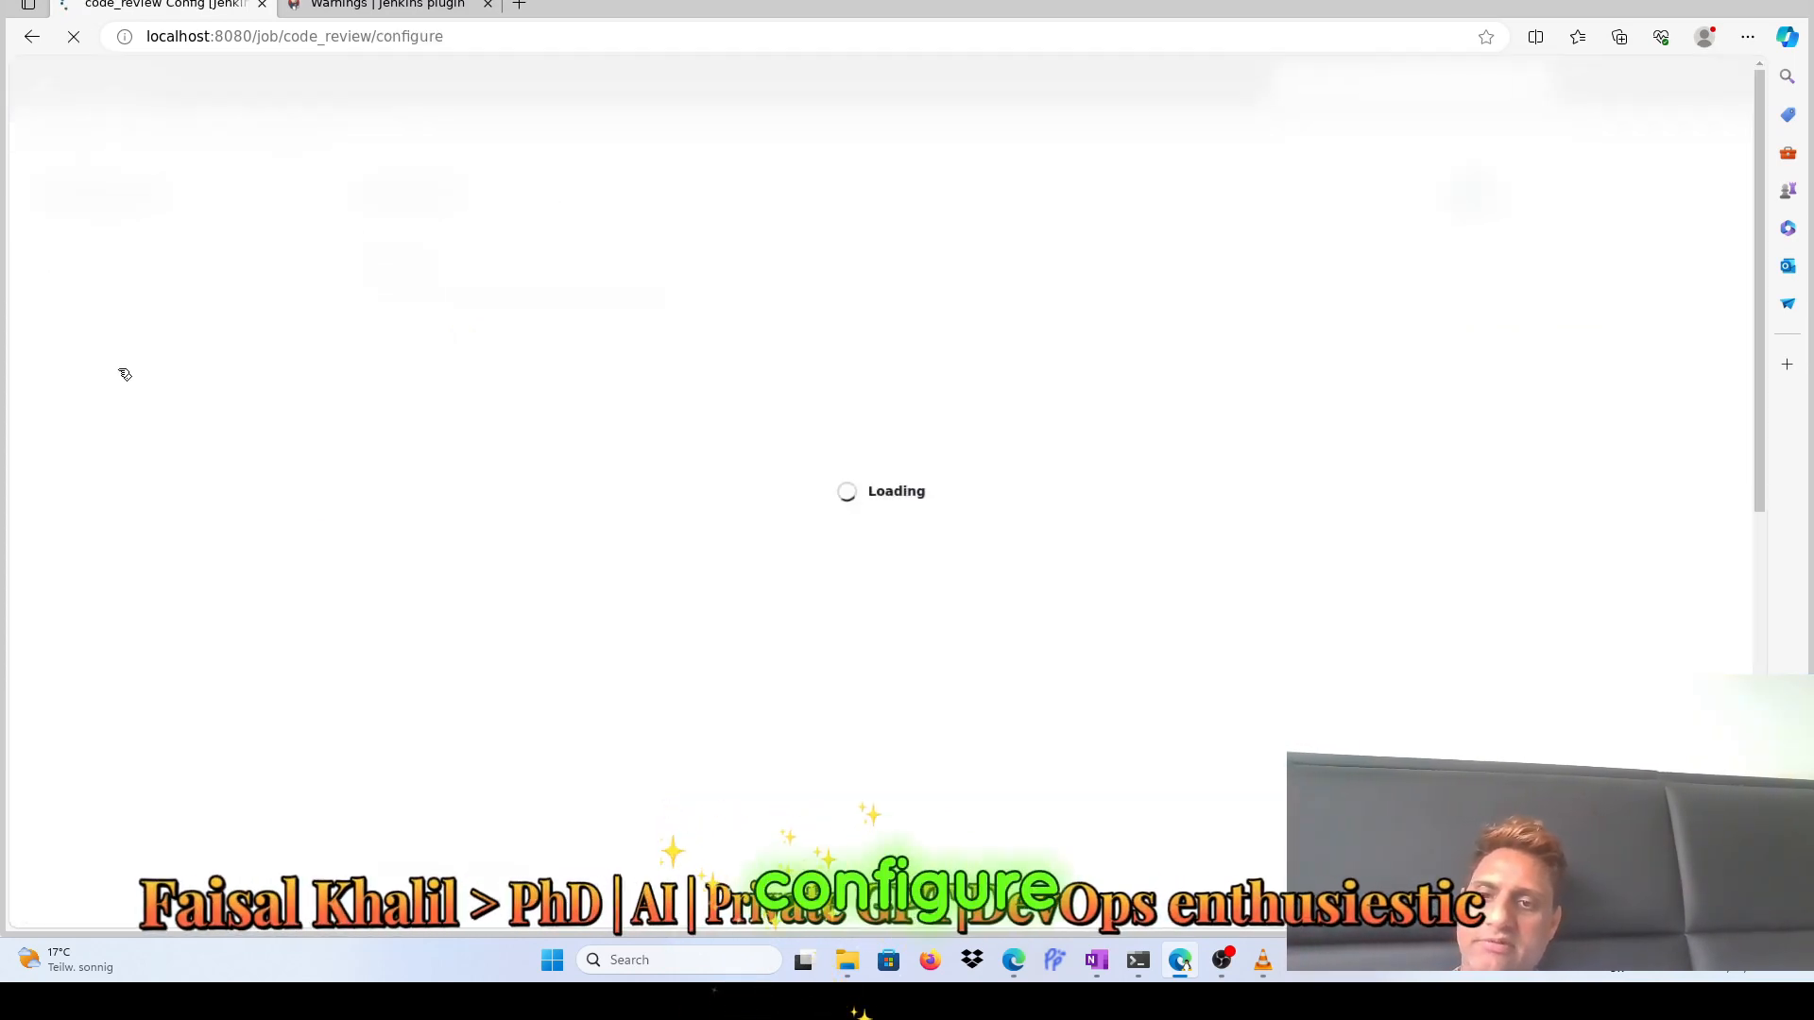
scroll(588, 567, "down", 5)
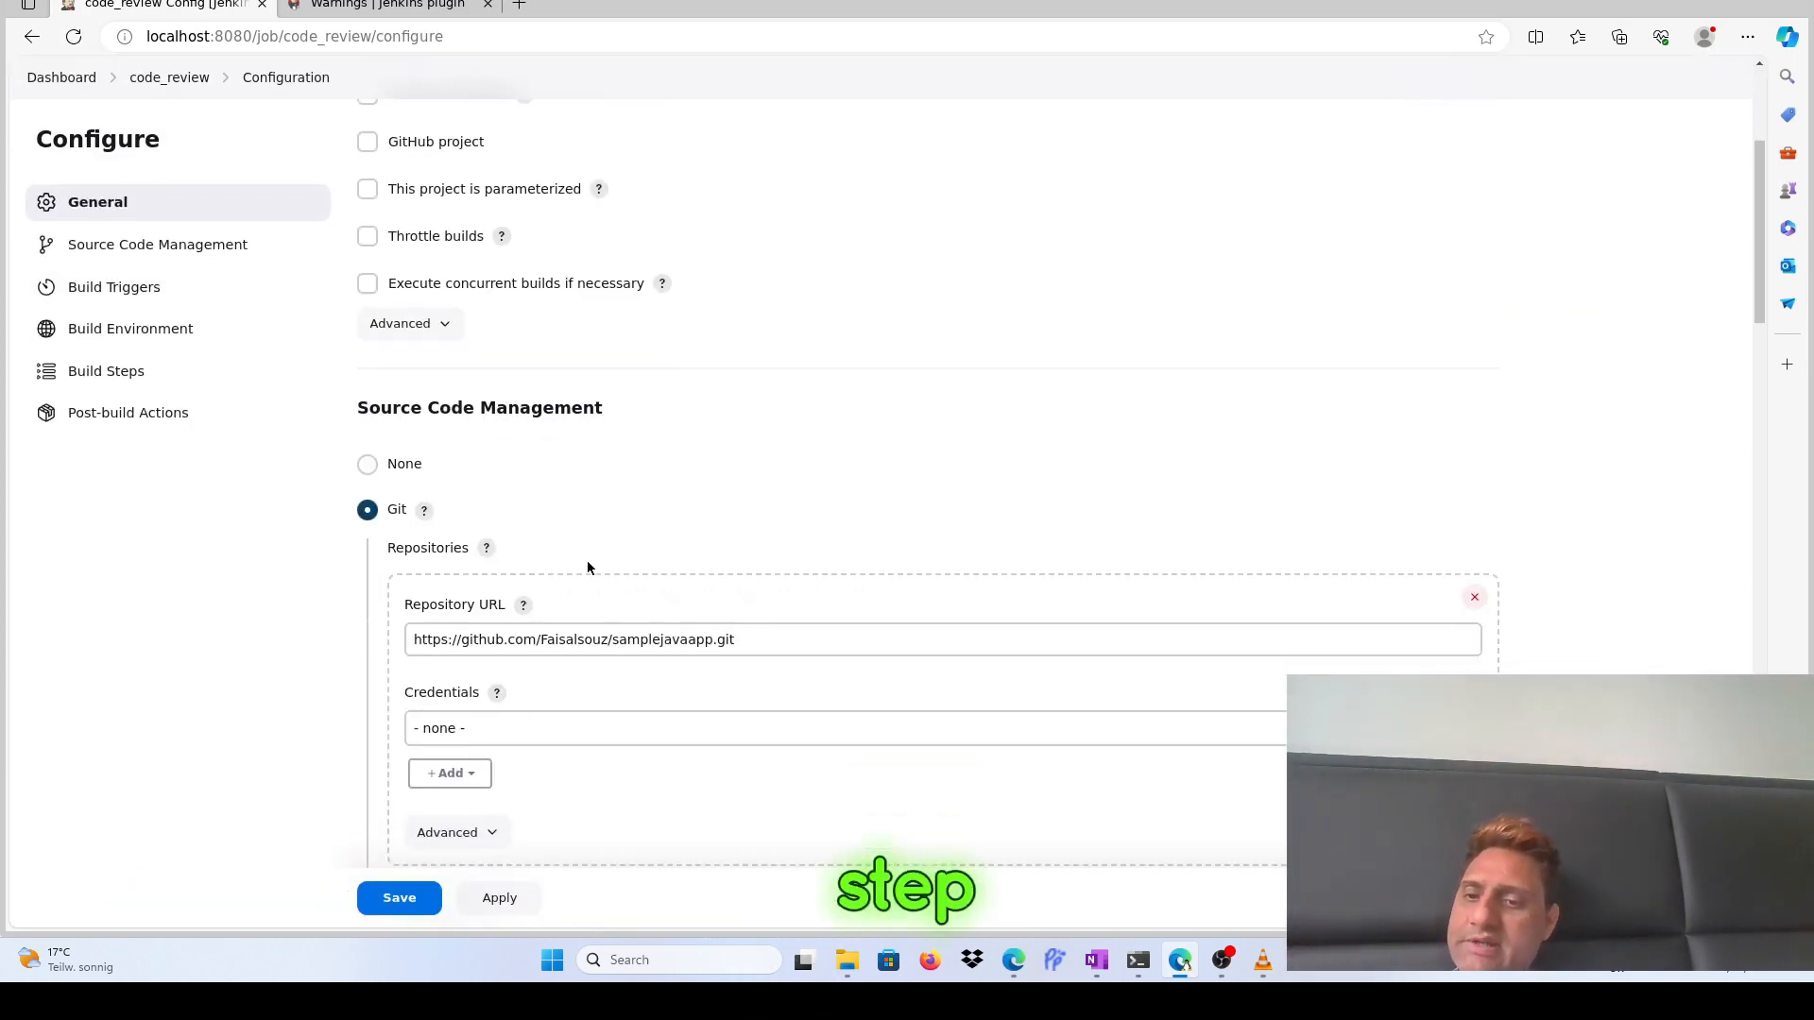
scroll(587, 560, "down", 1)
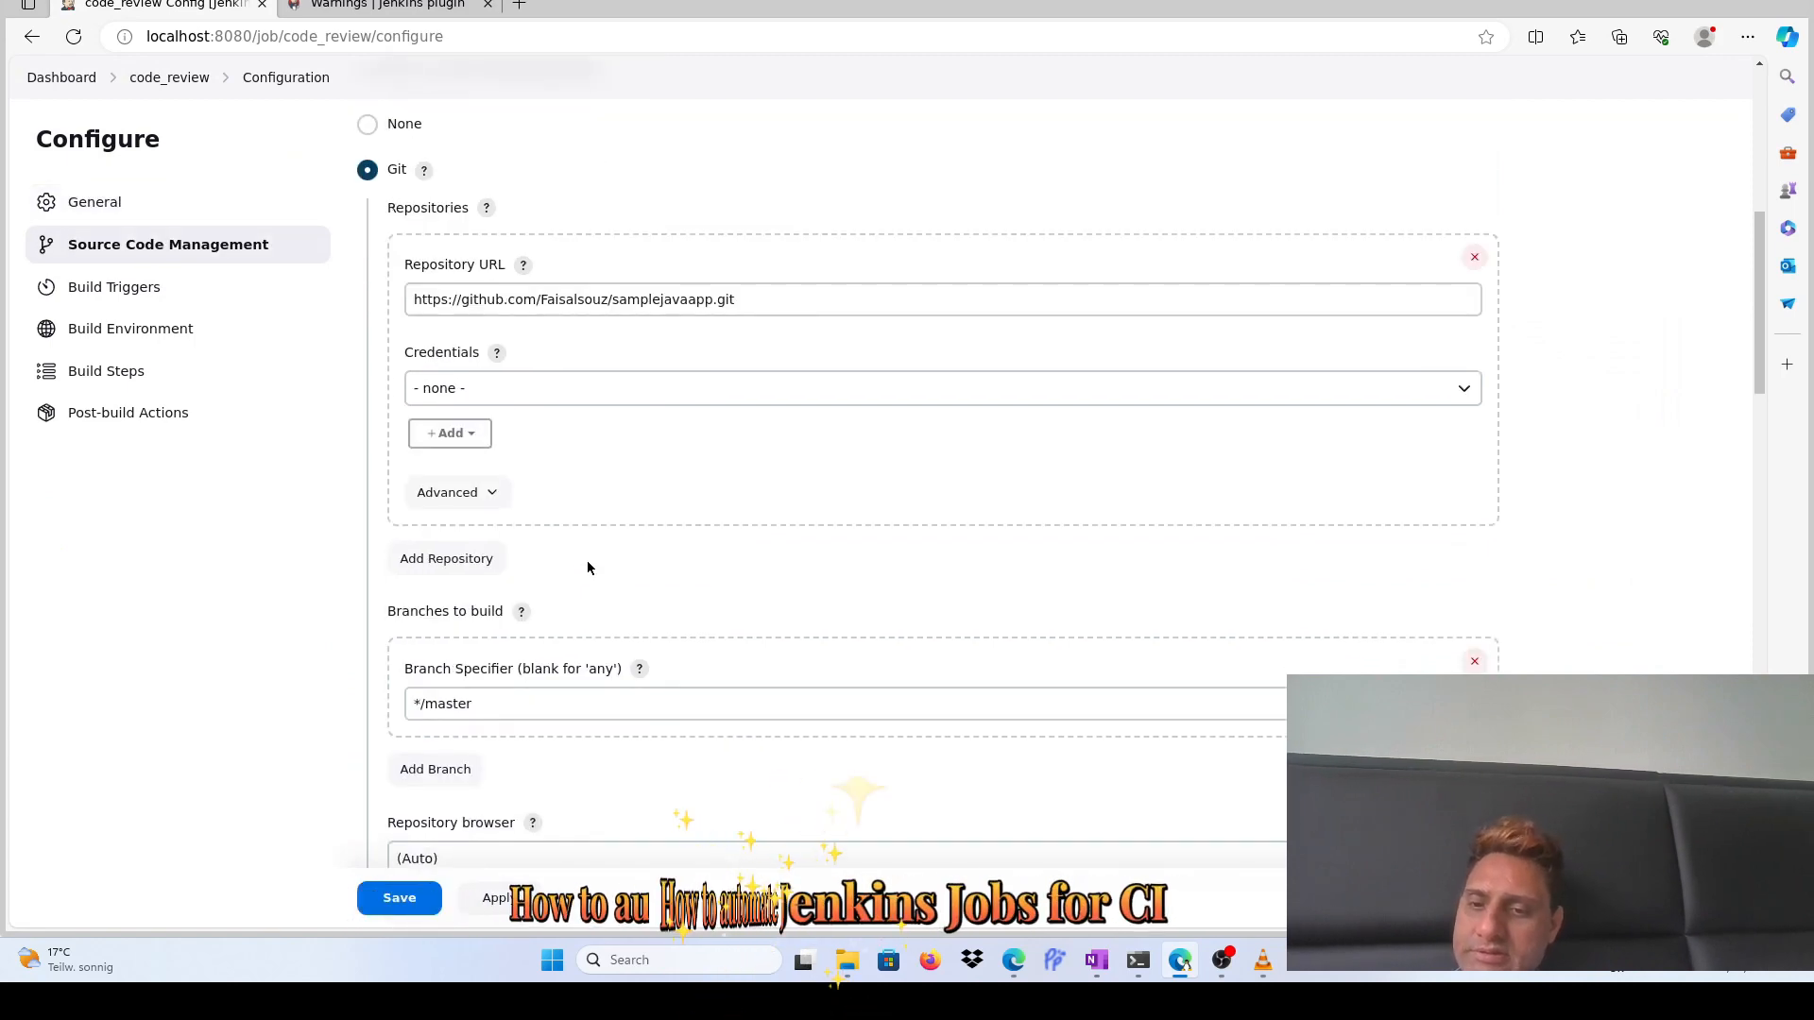
scroll(587, 559, "down", 1)
scroll(587, 561, "down", 2)
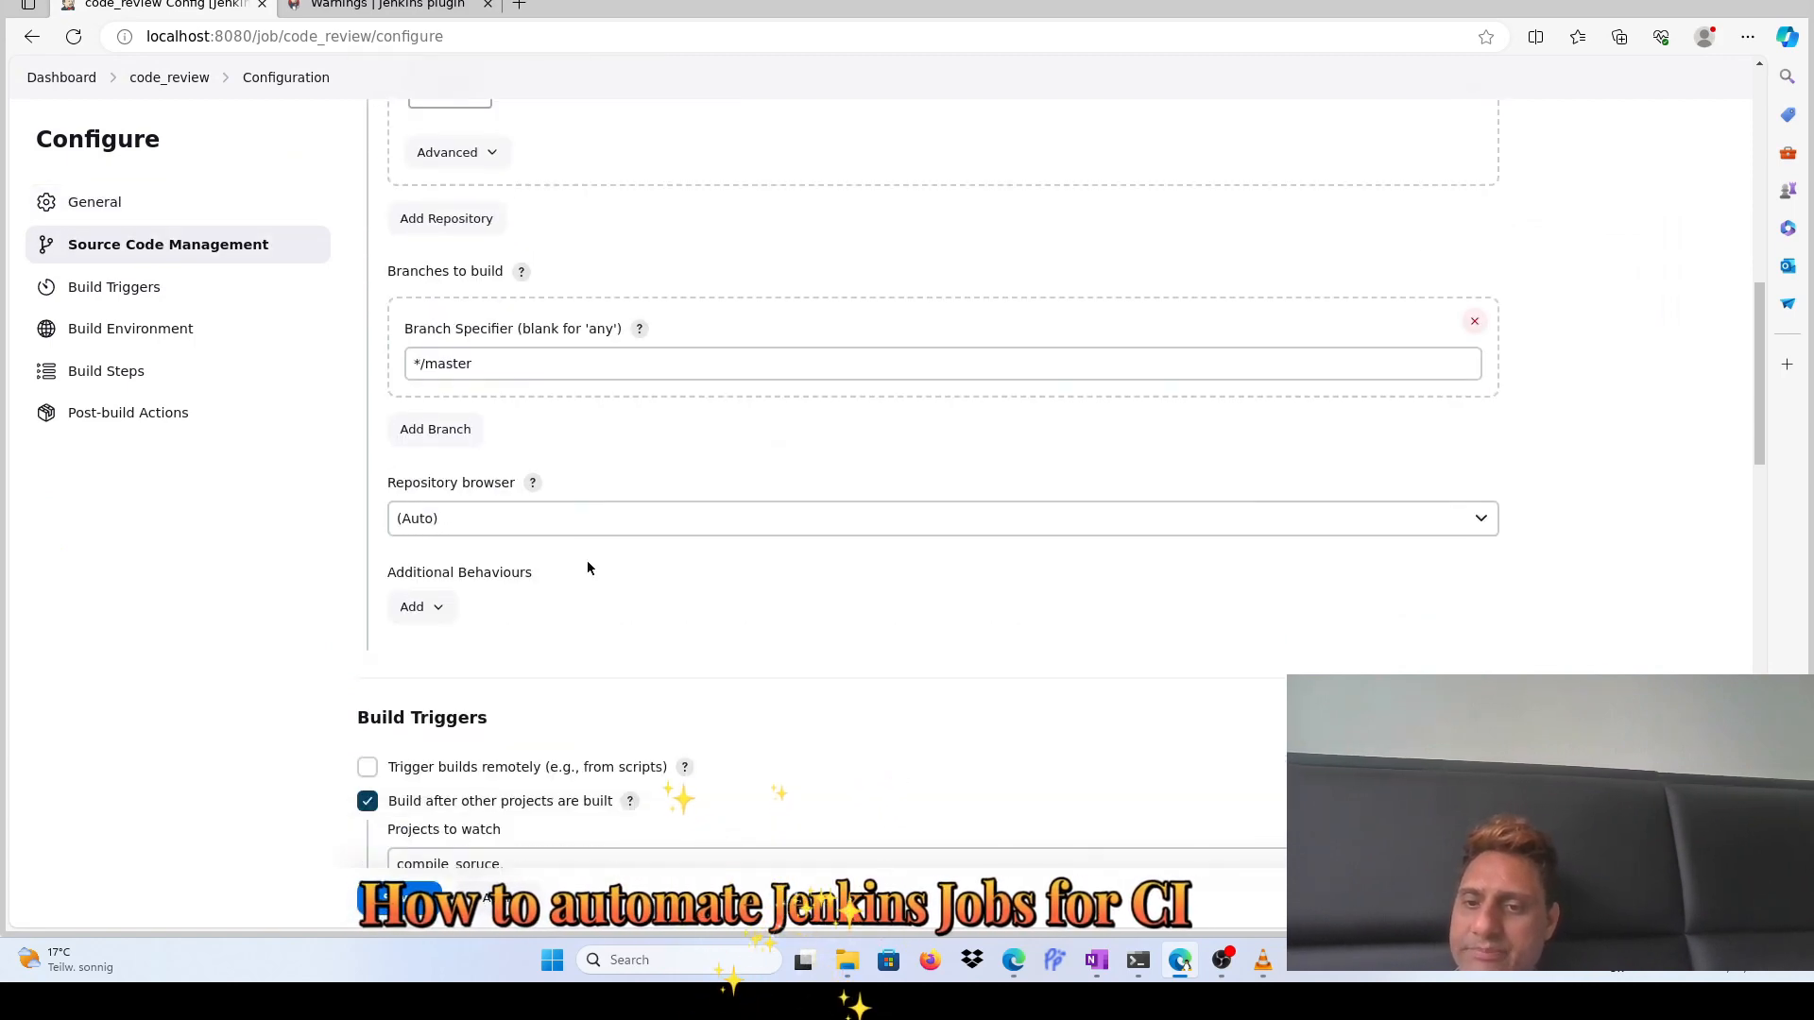
scroll(586, 561, "down", 1)
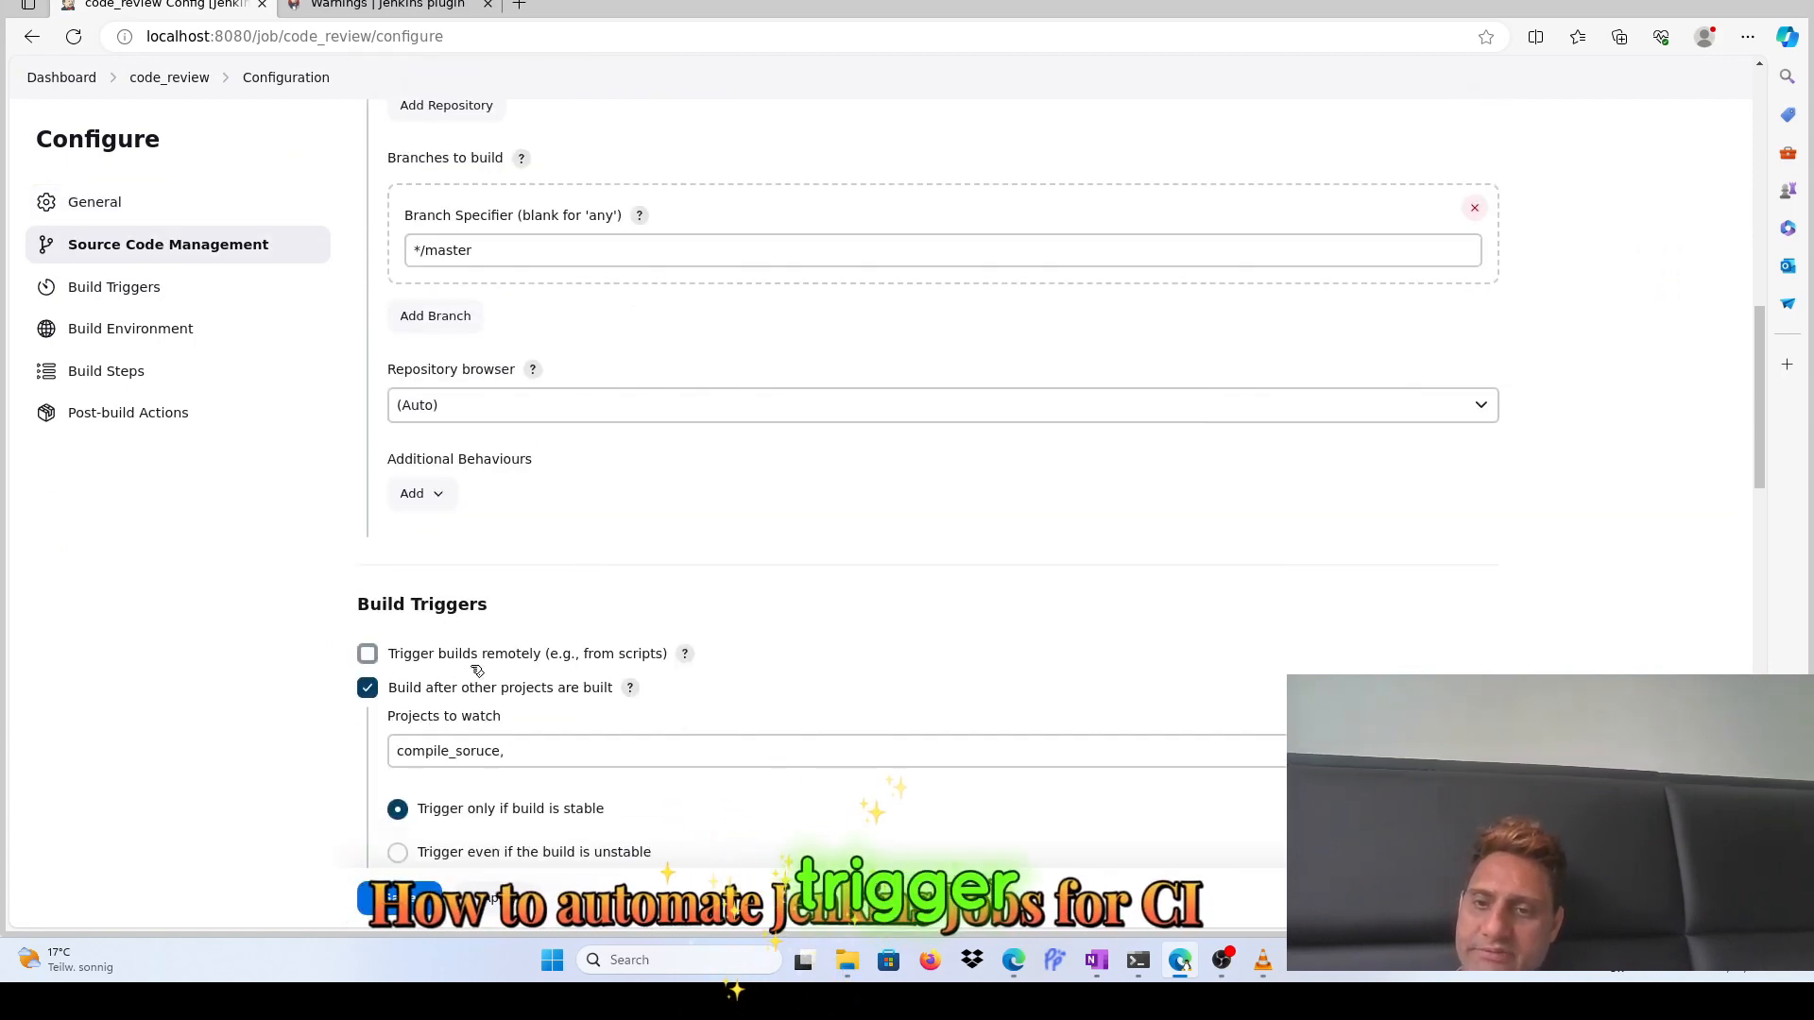
Enable "Build after other projects are built" for code_review and enter compile_soruce as the project to watch
left_click(368, 689)
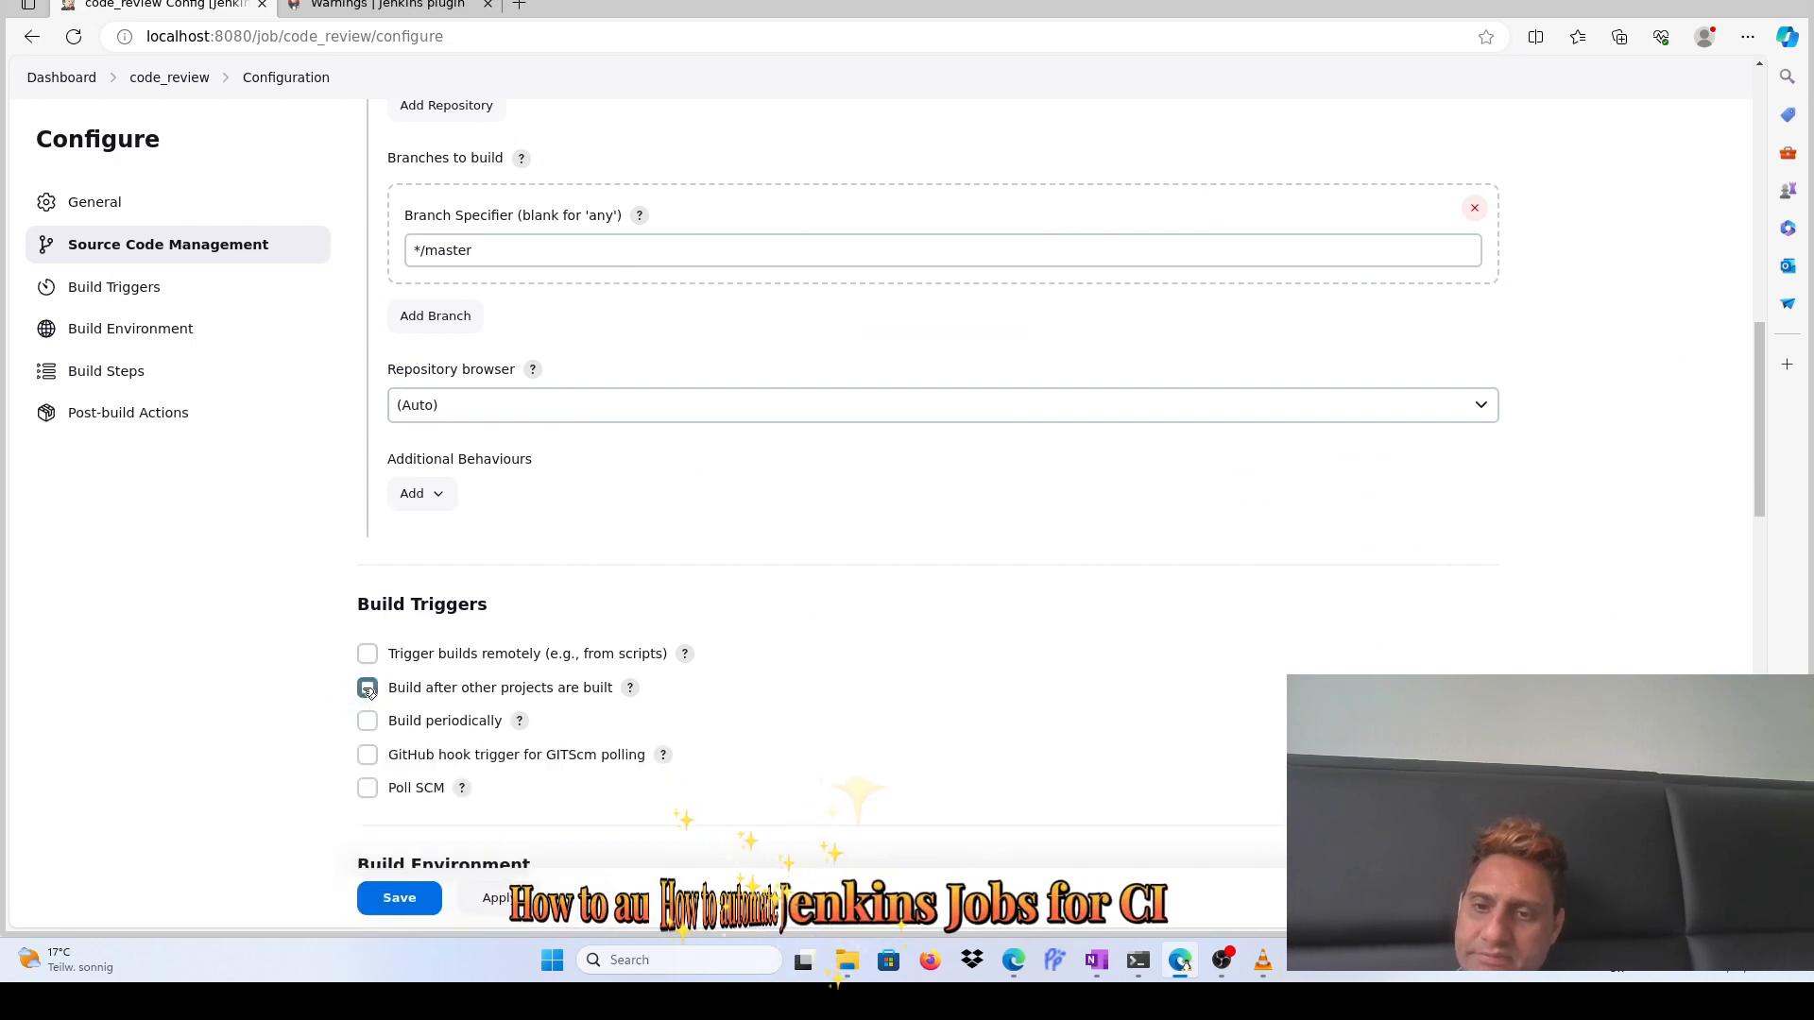
left_click(368, 688)
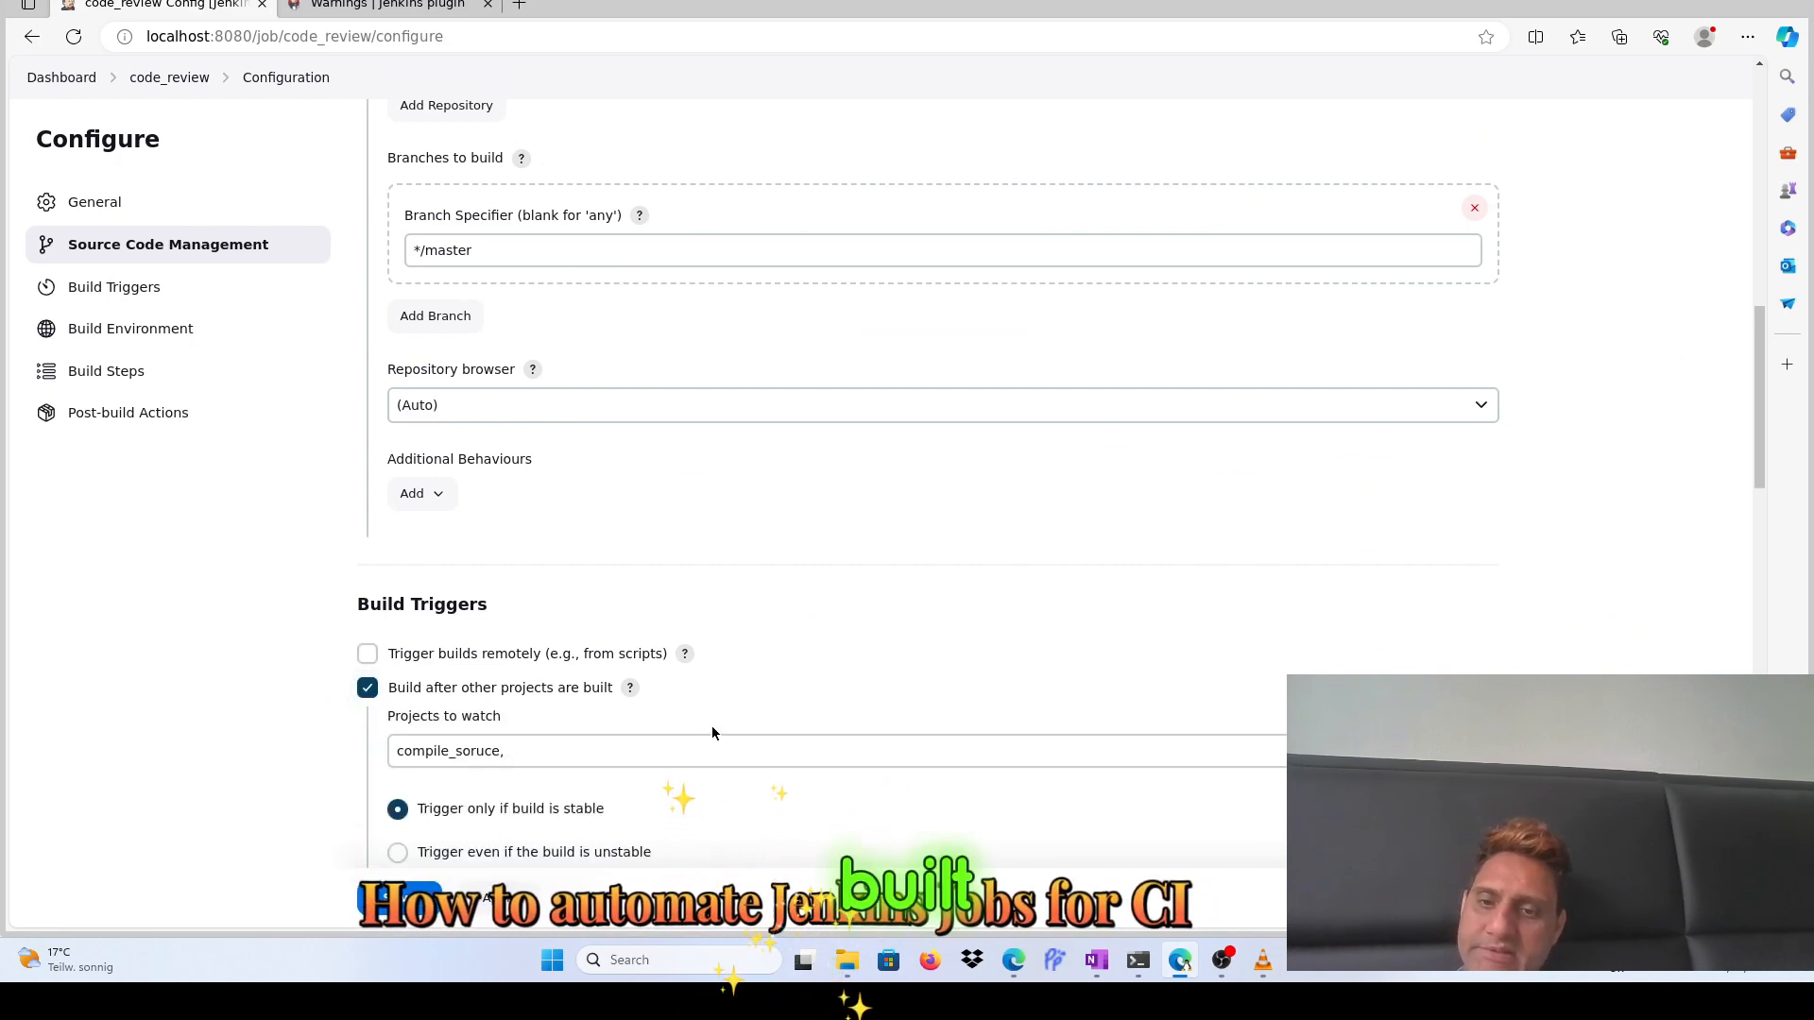
scroll(712, 733, "down", 1)
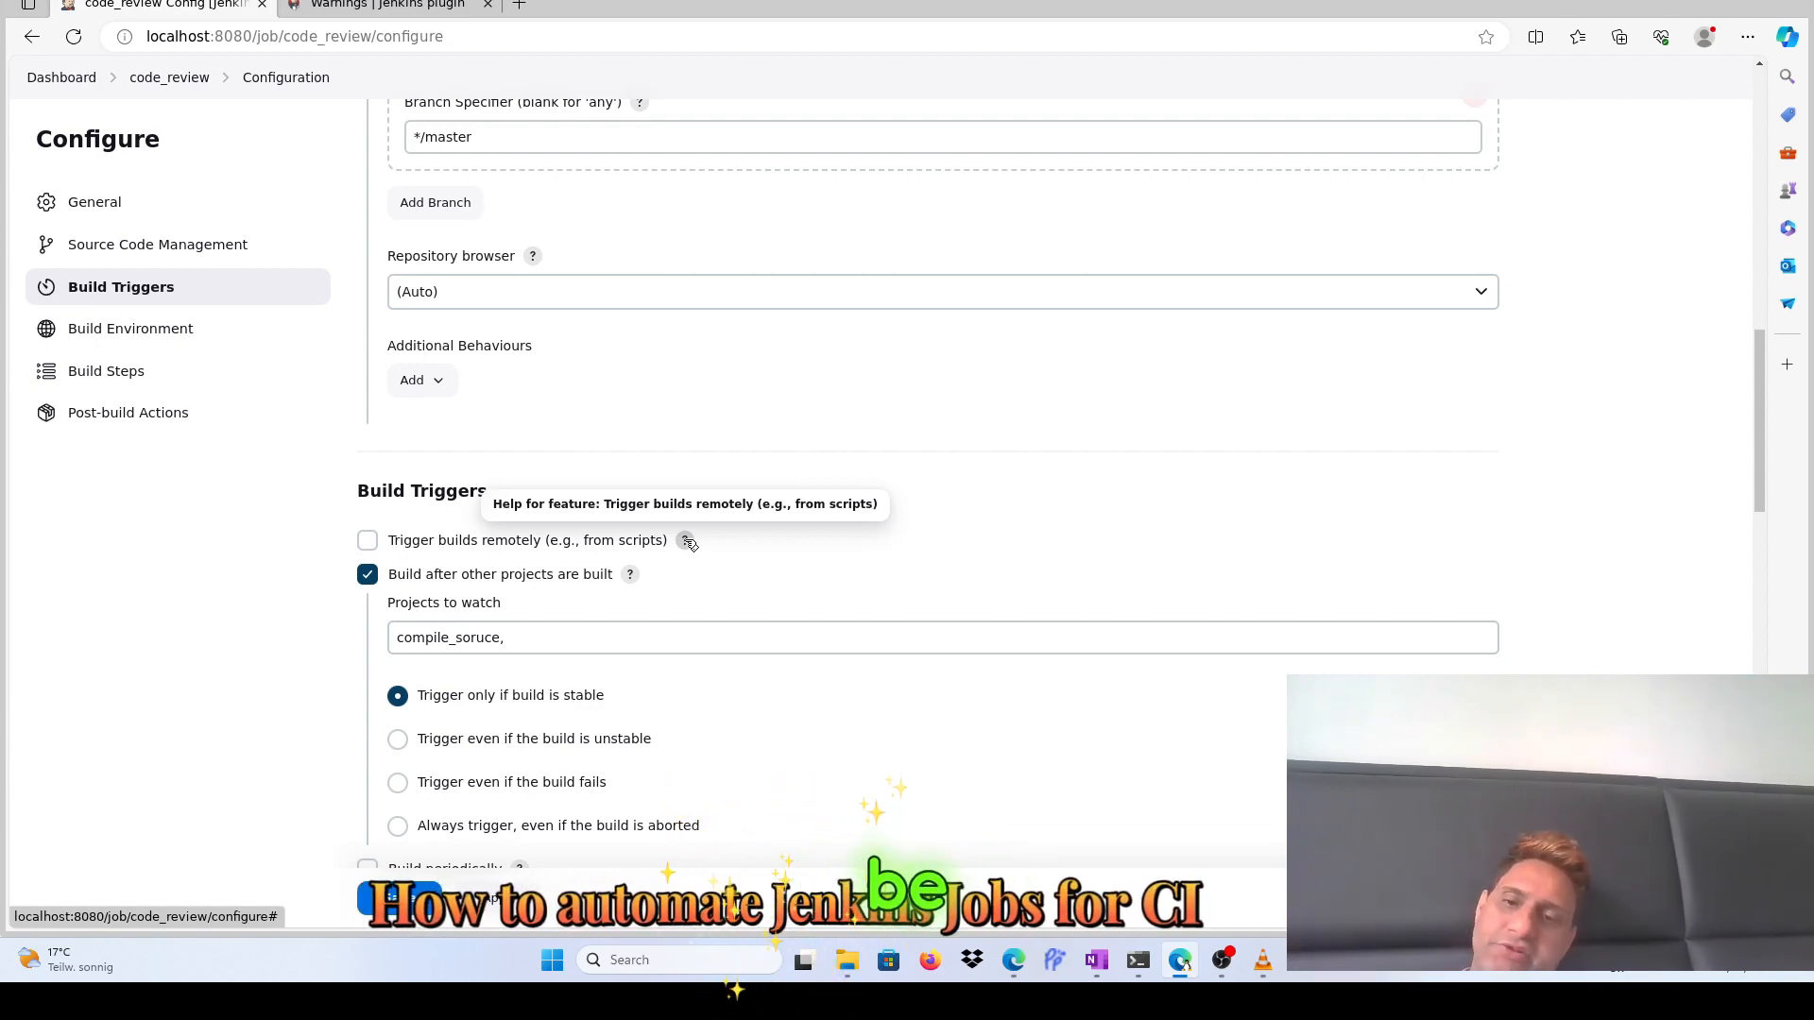
scroll(739, 688, "down", 1)
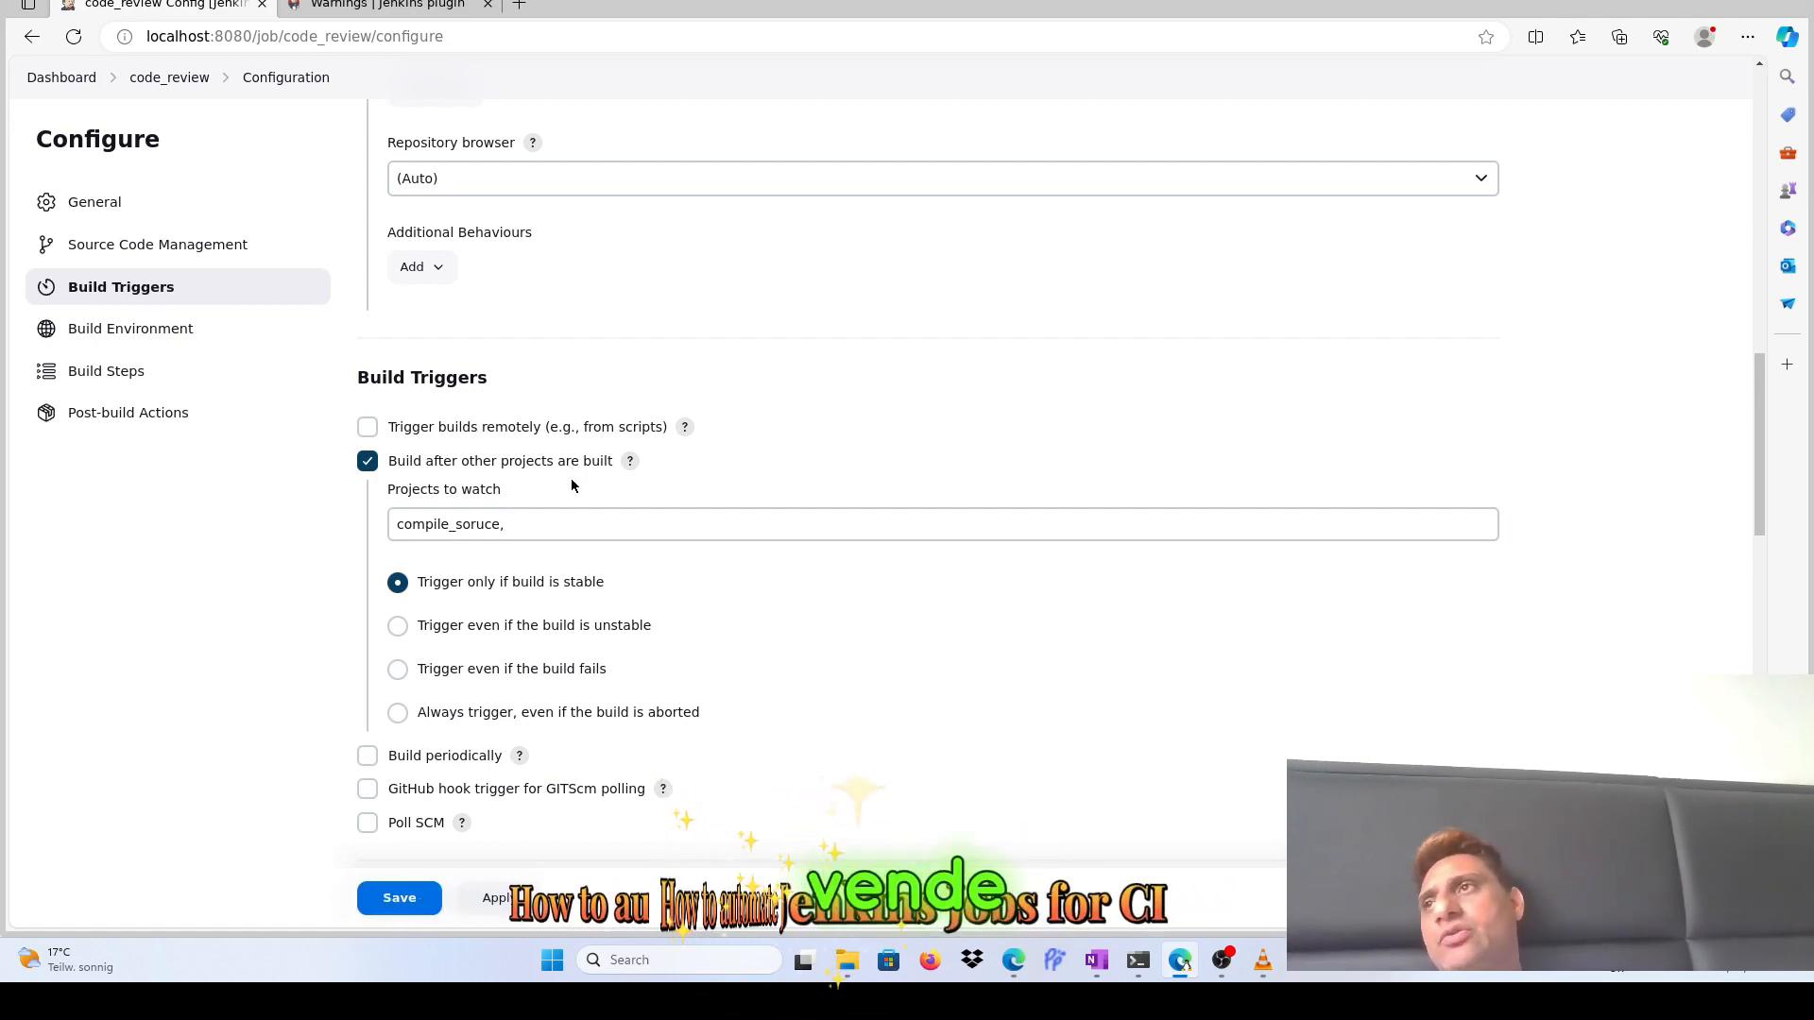
left_click(534, 527)
key("BackSpace")
key("BackSpace")
key("BackSpace")
key("BackSpace")
key("BackSpace")
key("BackSpace")
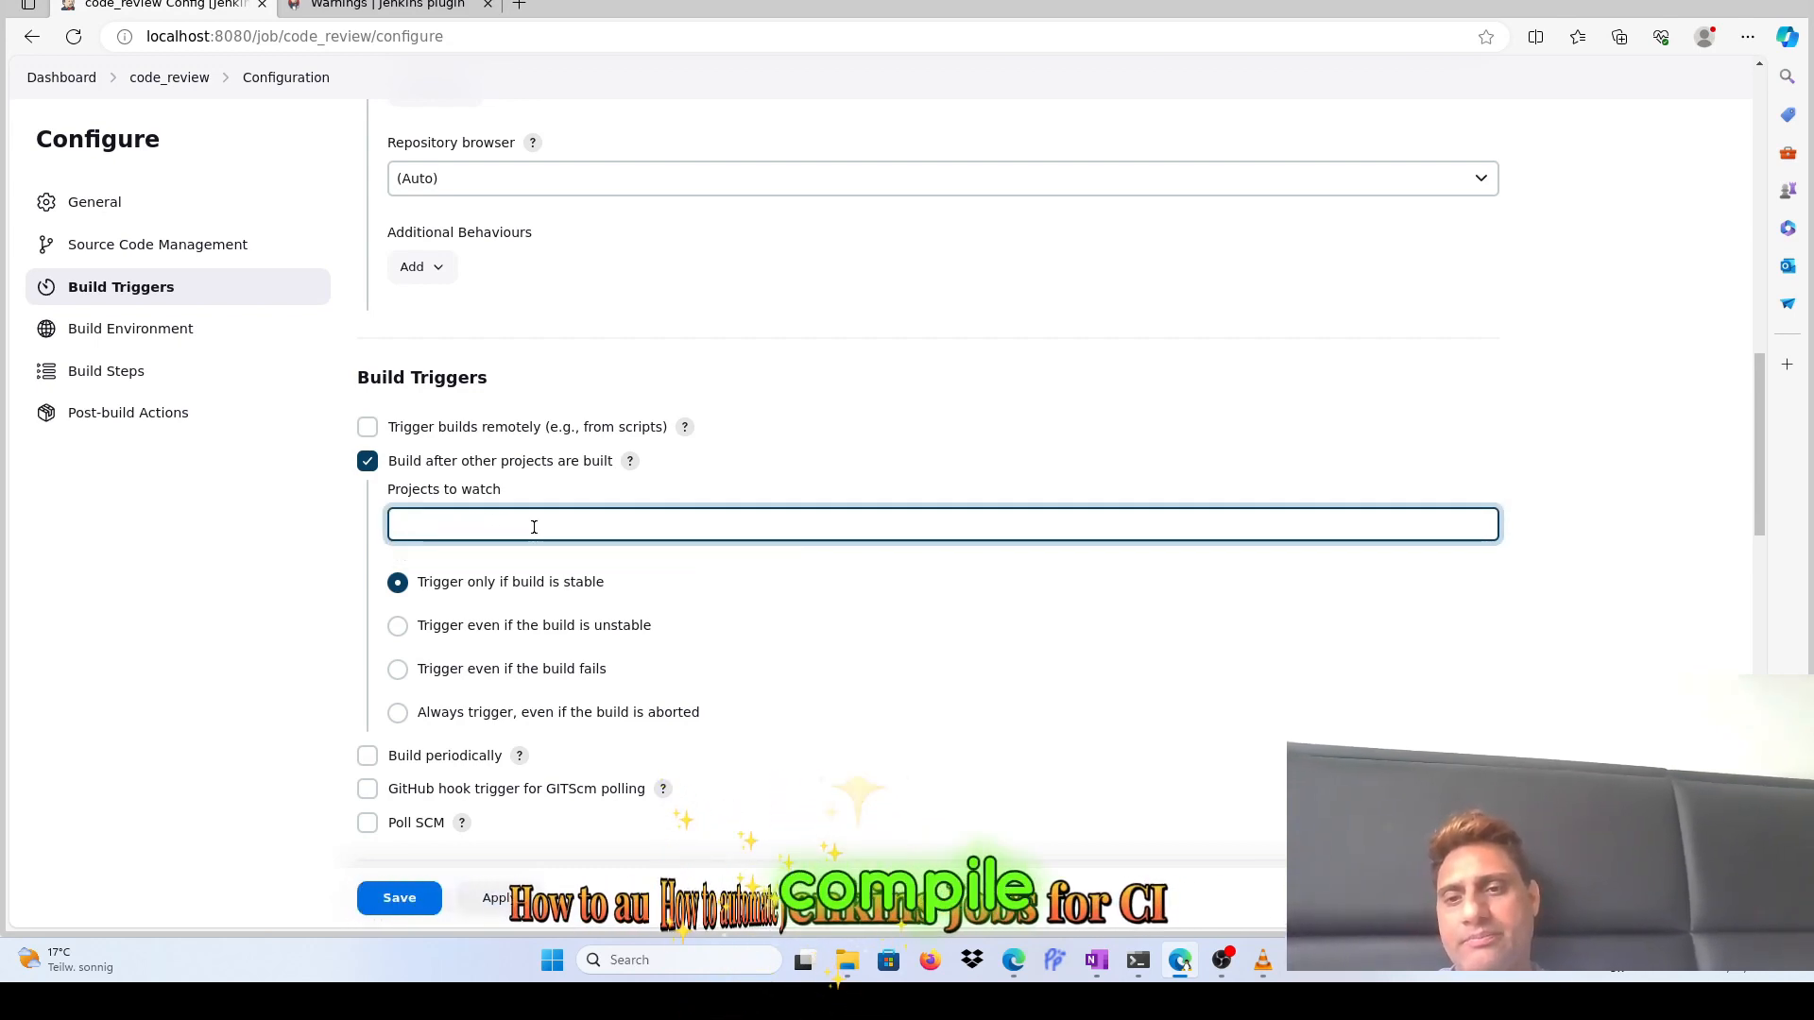
type("com")
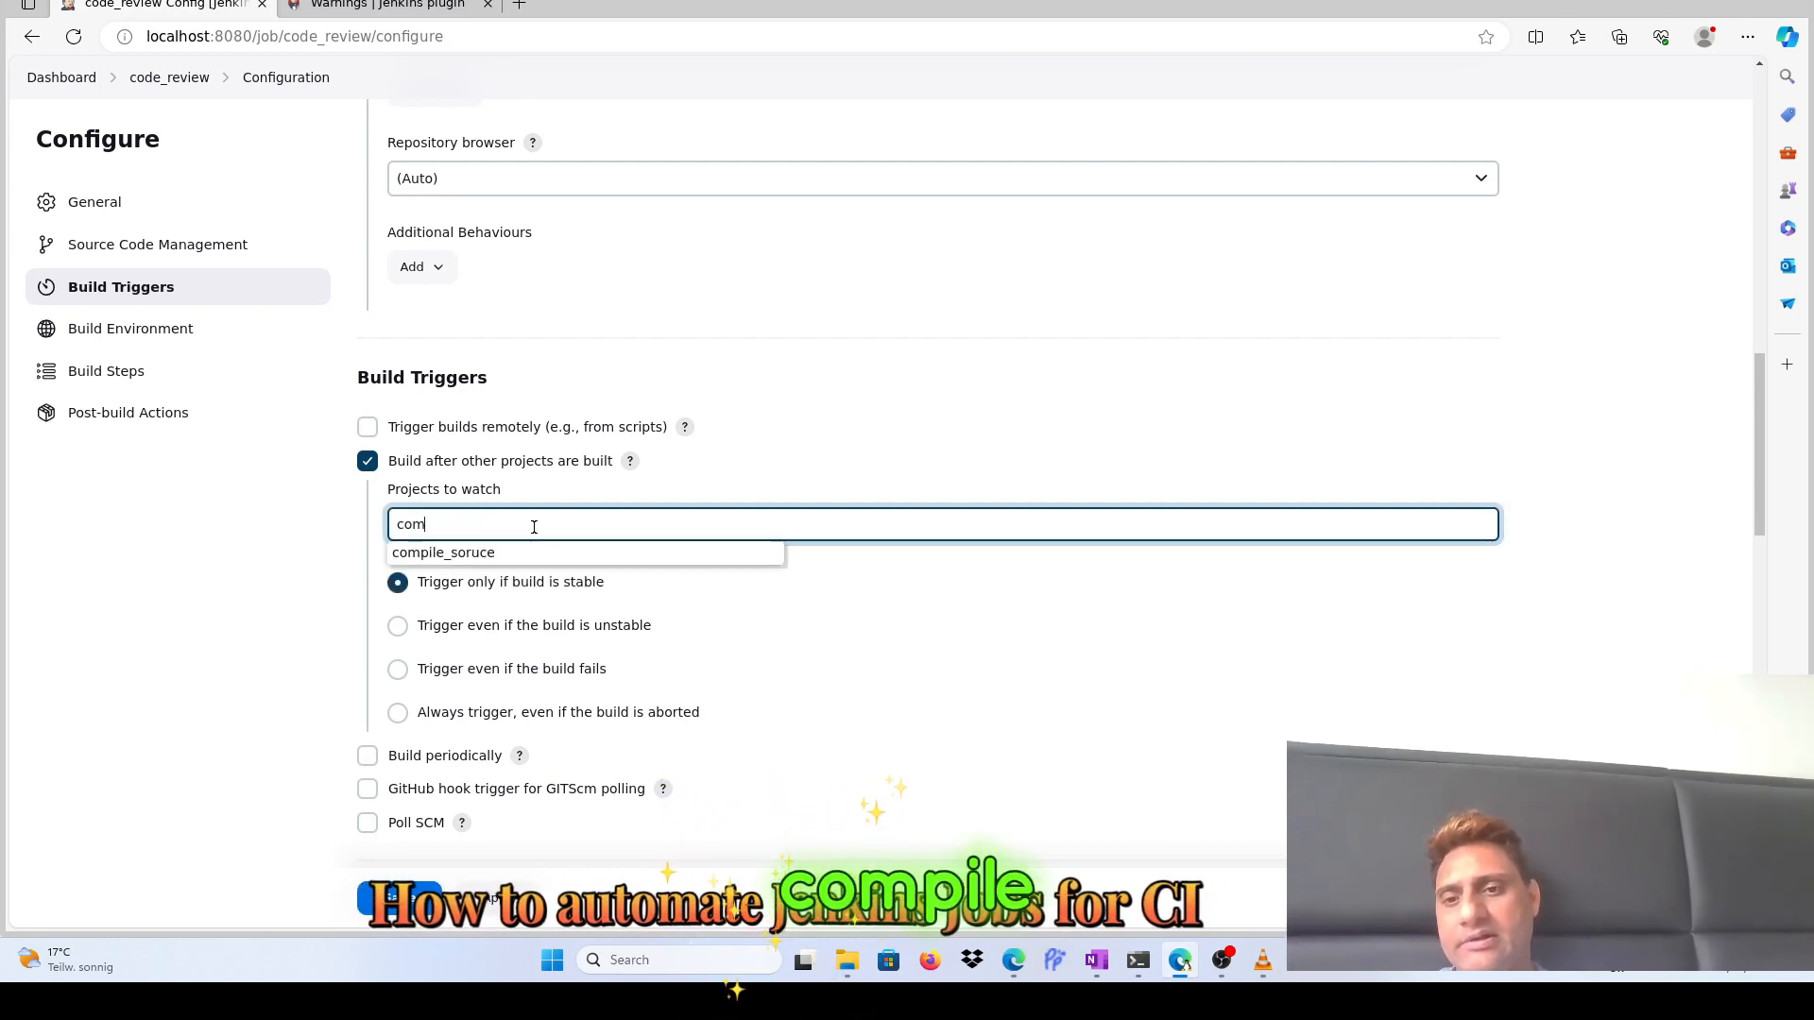
left_click(449, 554)
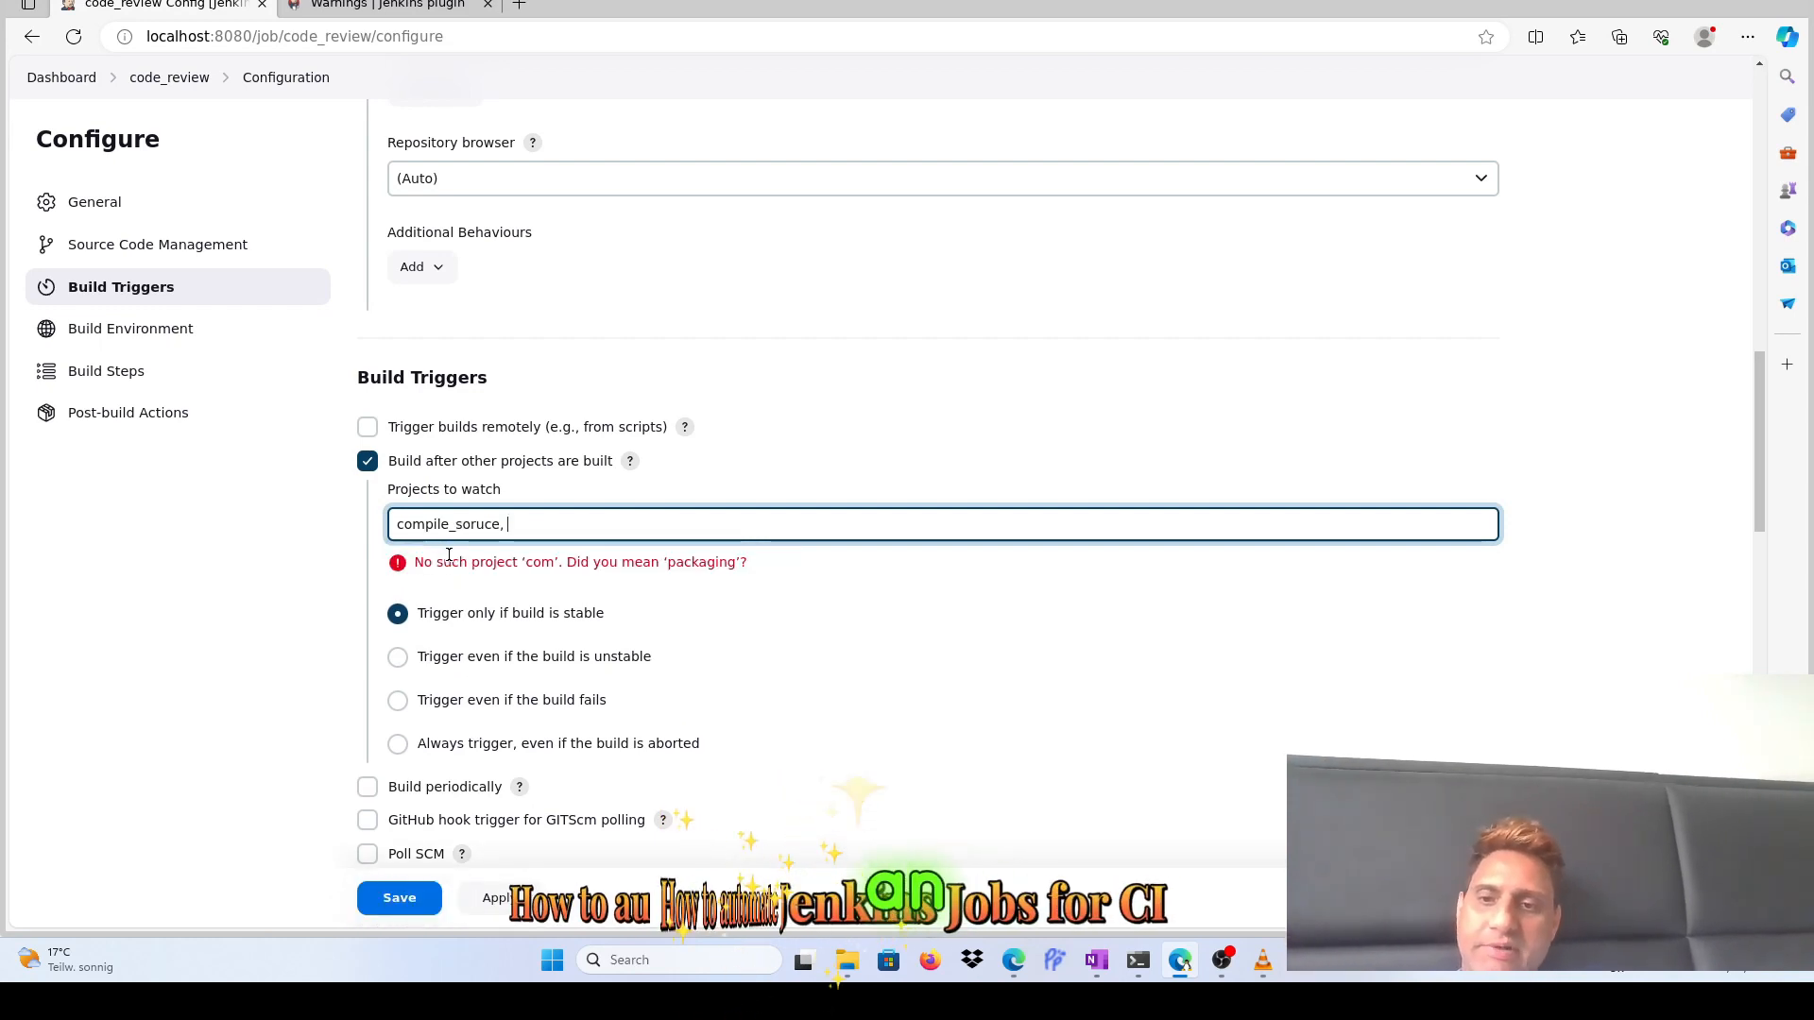
left_click(835, 625)
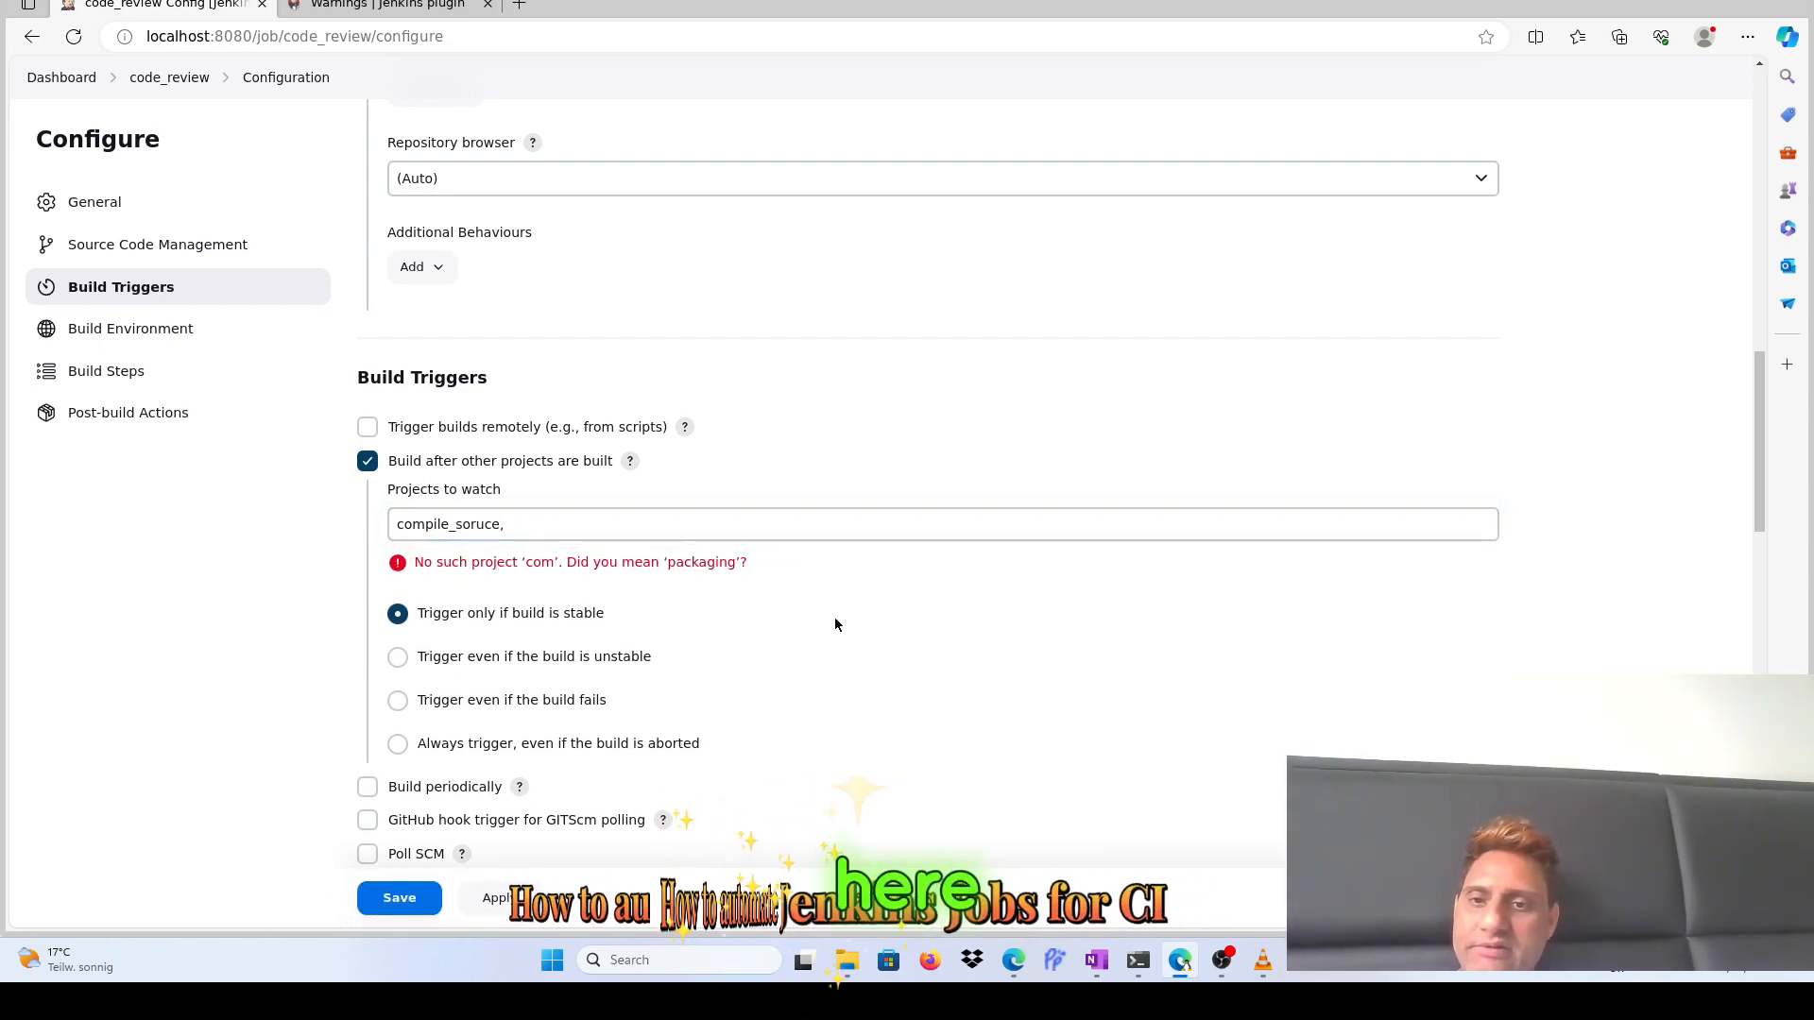
left_click(571, 522)
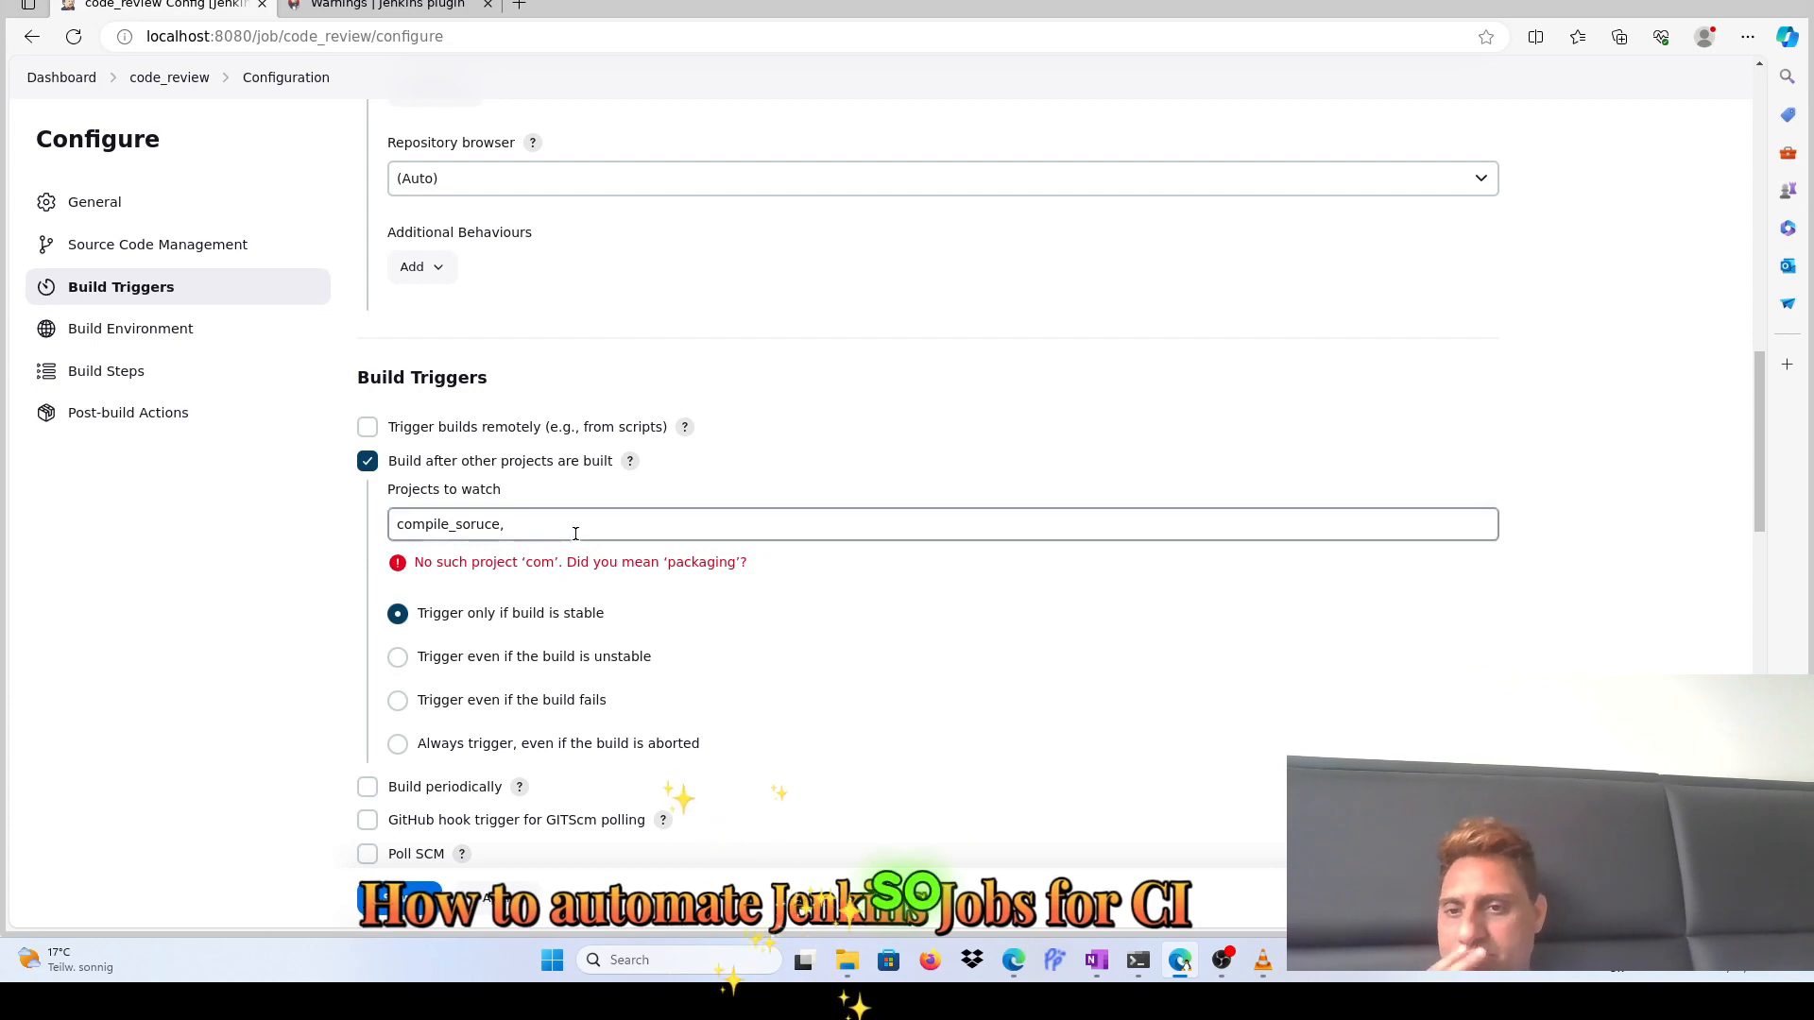
left_click(762, 677)
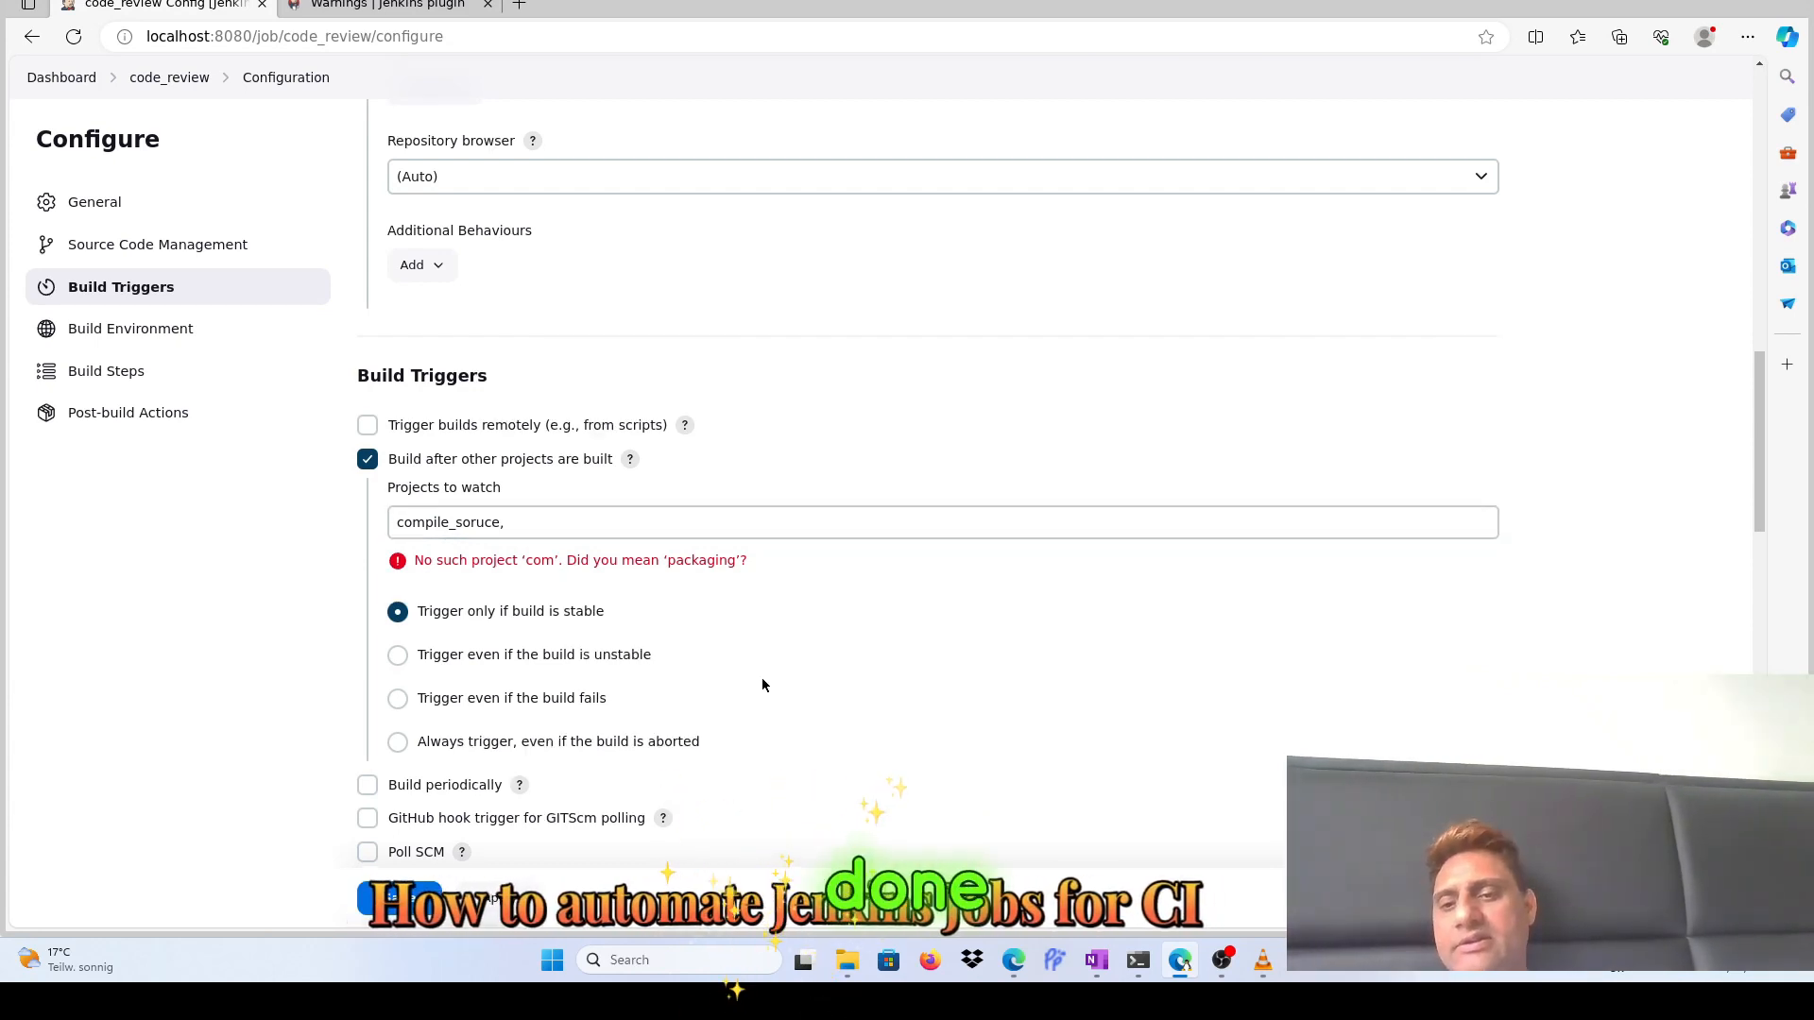
Enable "Build periodically" for the job and enter ***** as its schedule
scroll(762, 677, "down", 1)
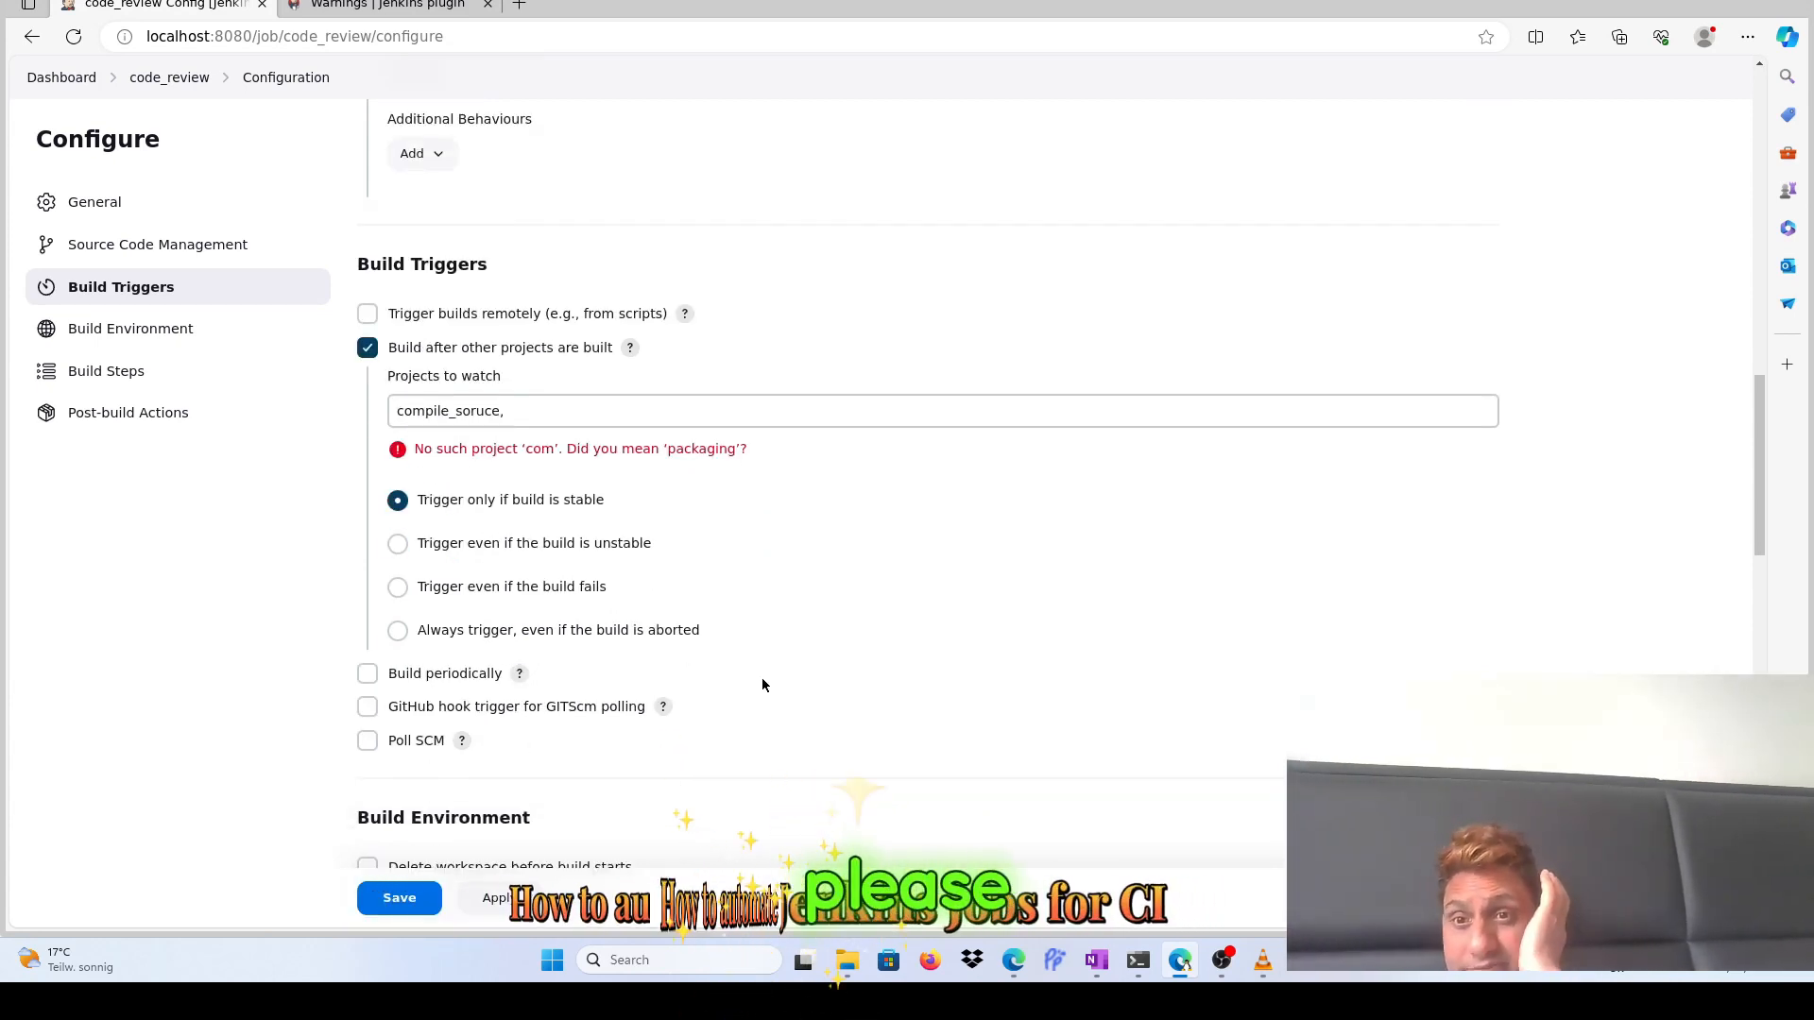
left_click(367, 674)
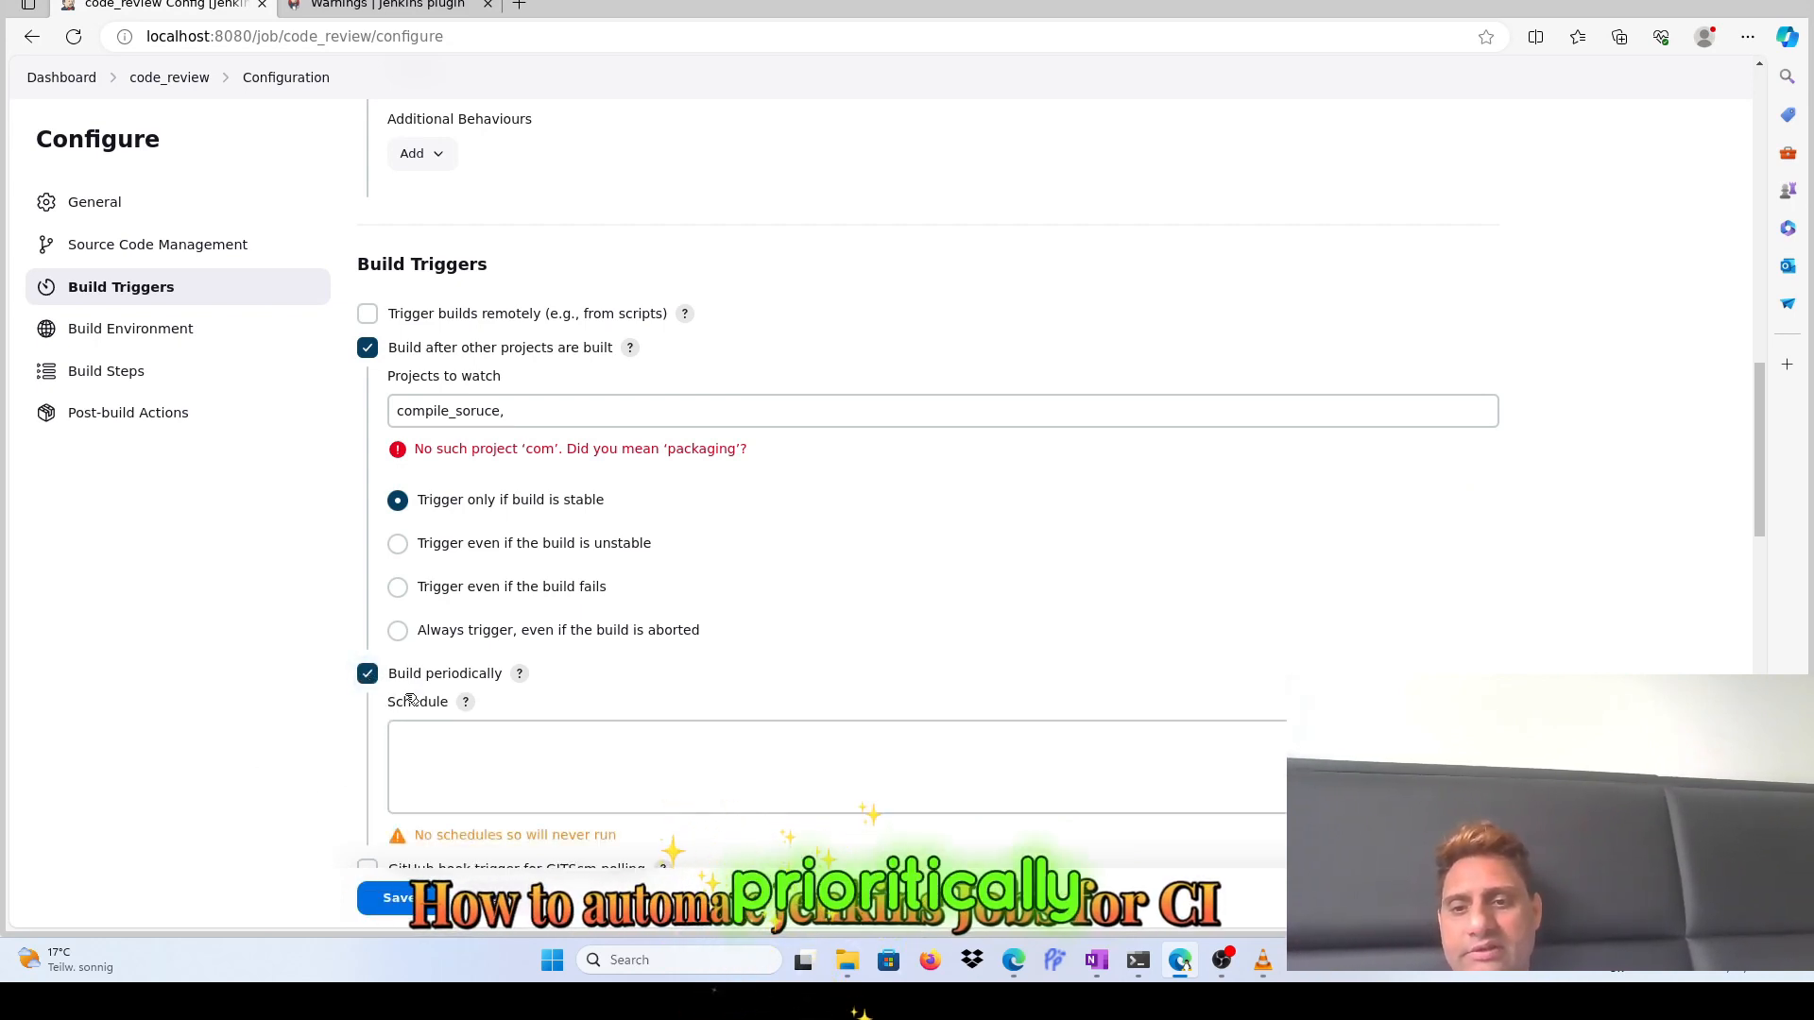
left_click(459, 768)
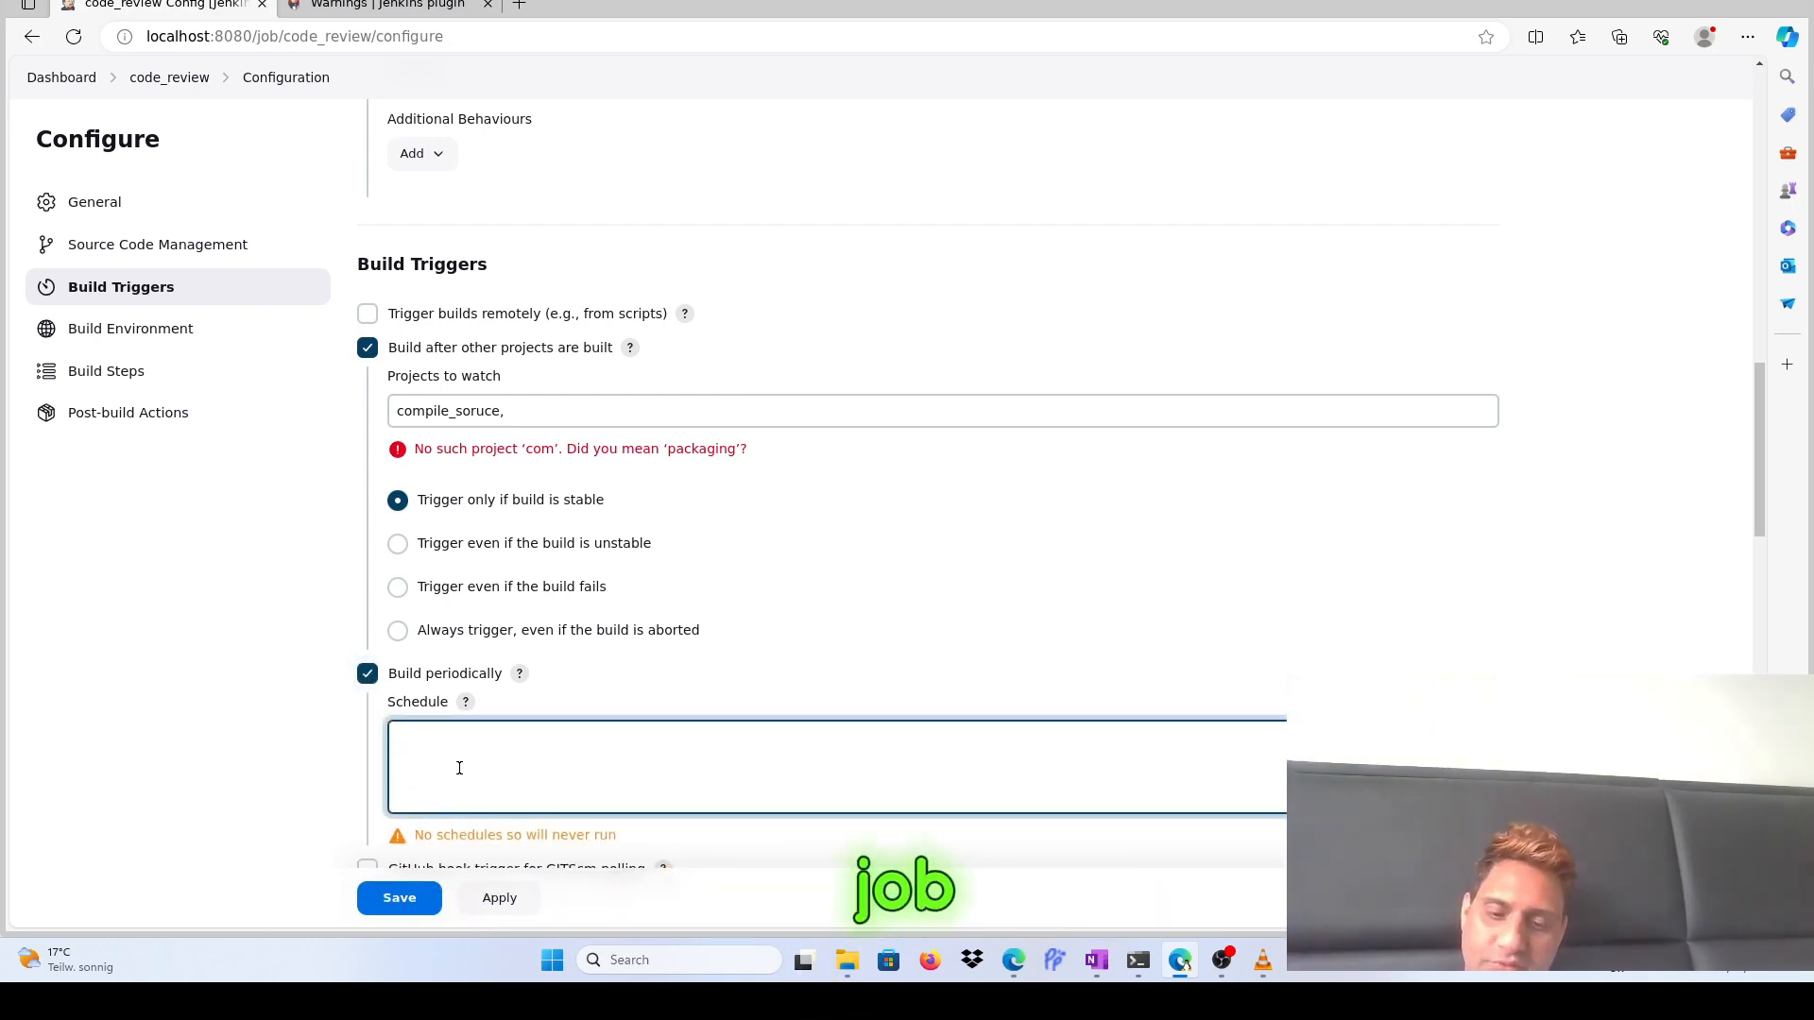
type("*****")
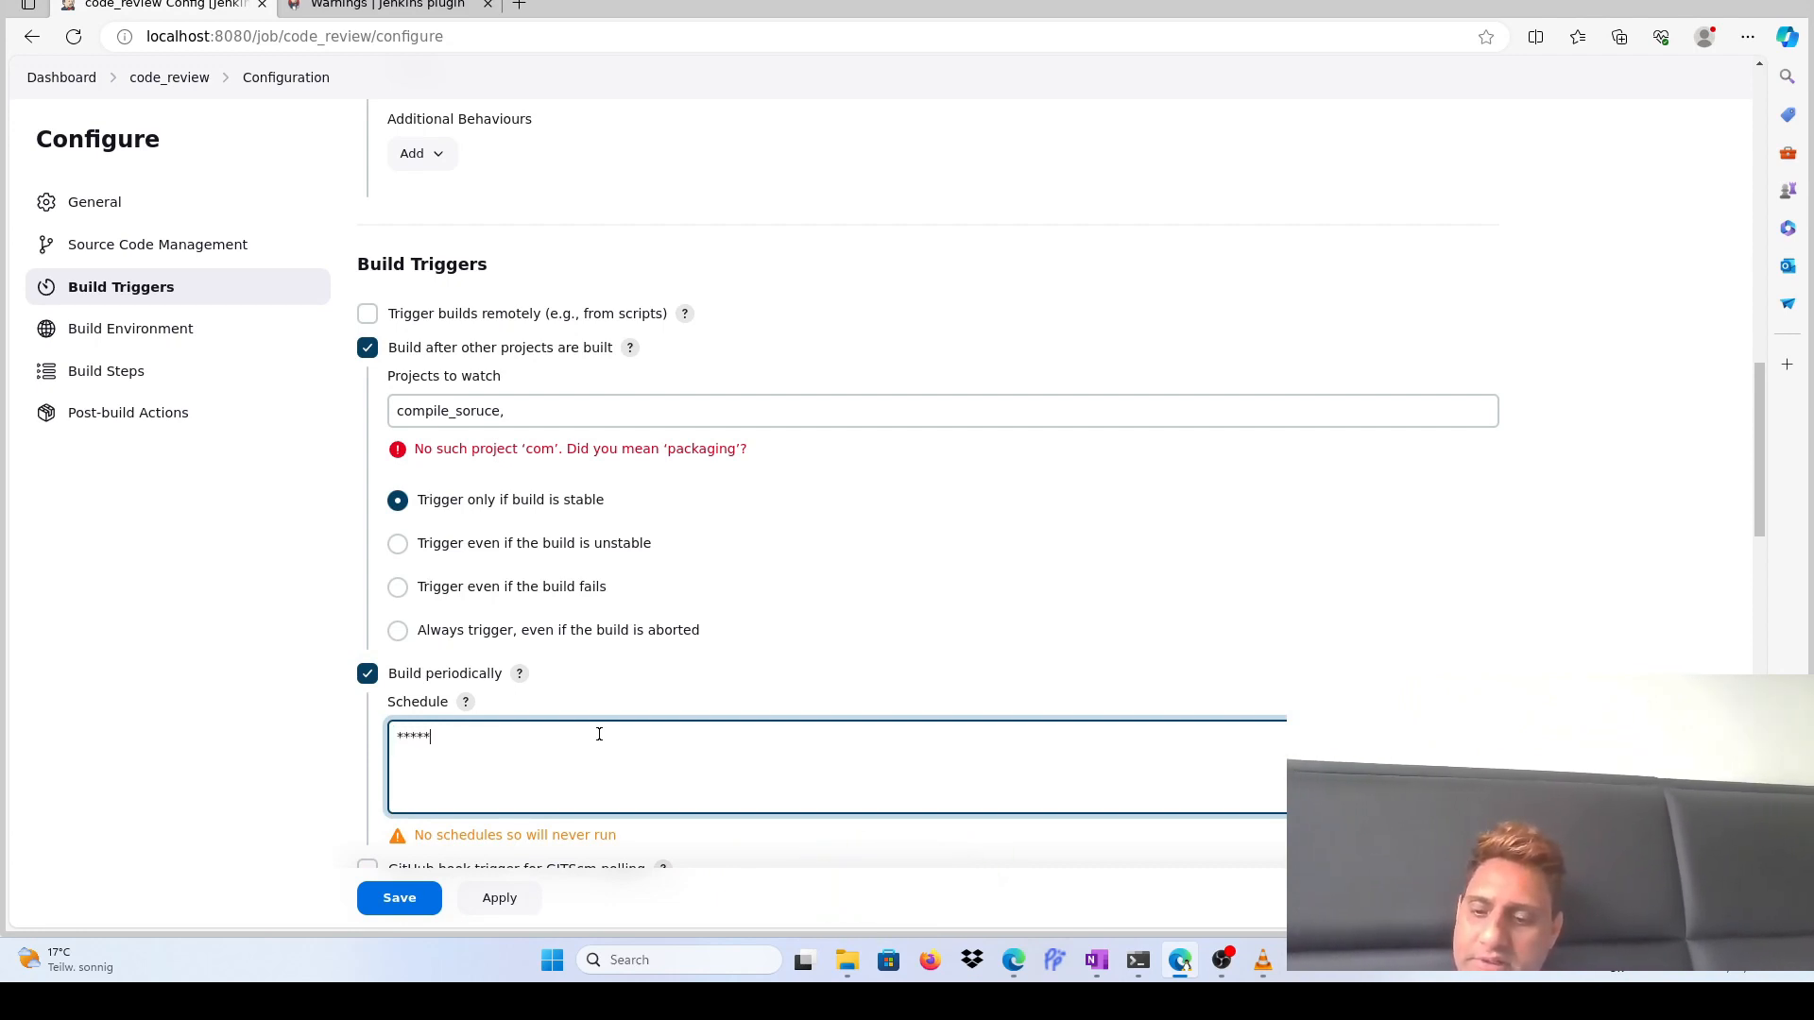
key("Tab")
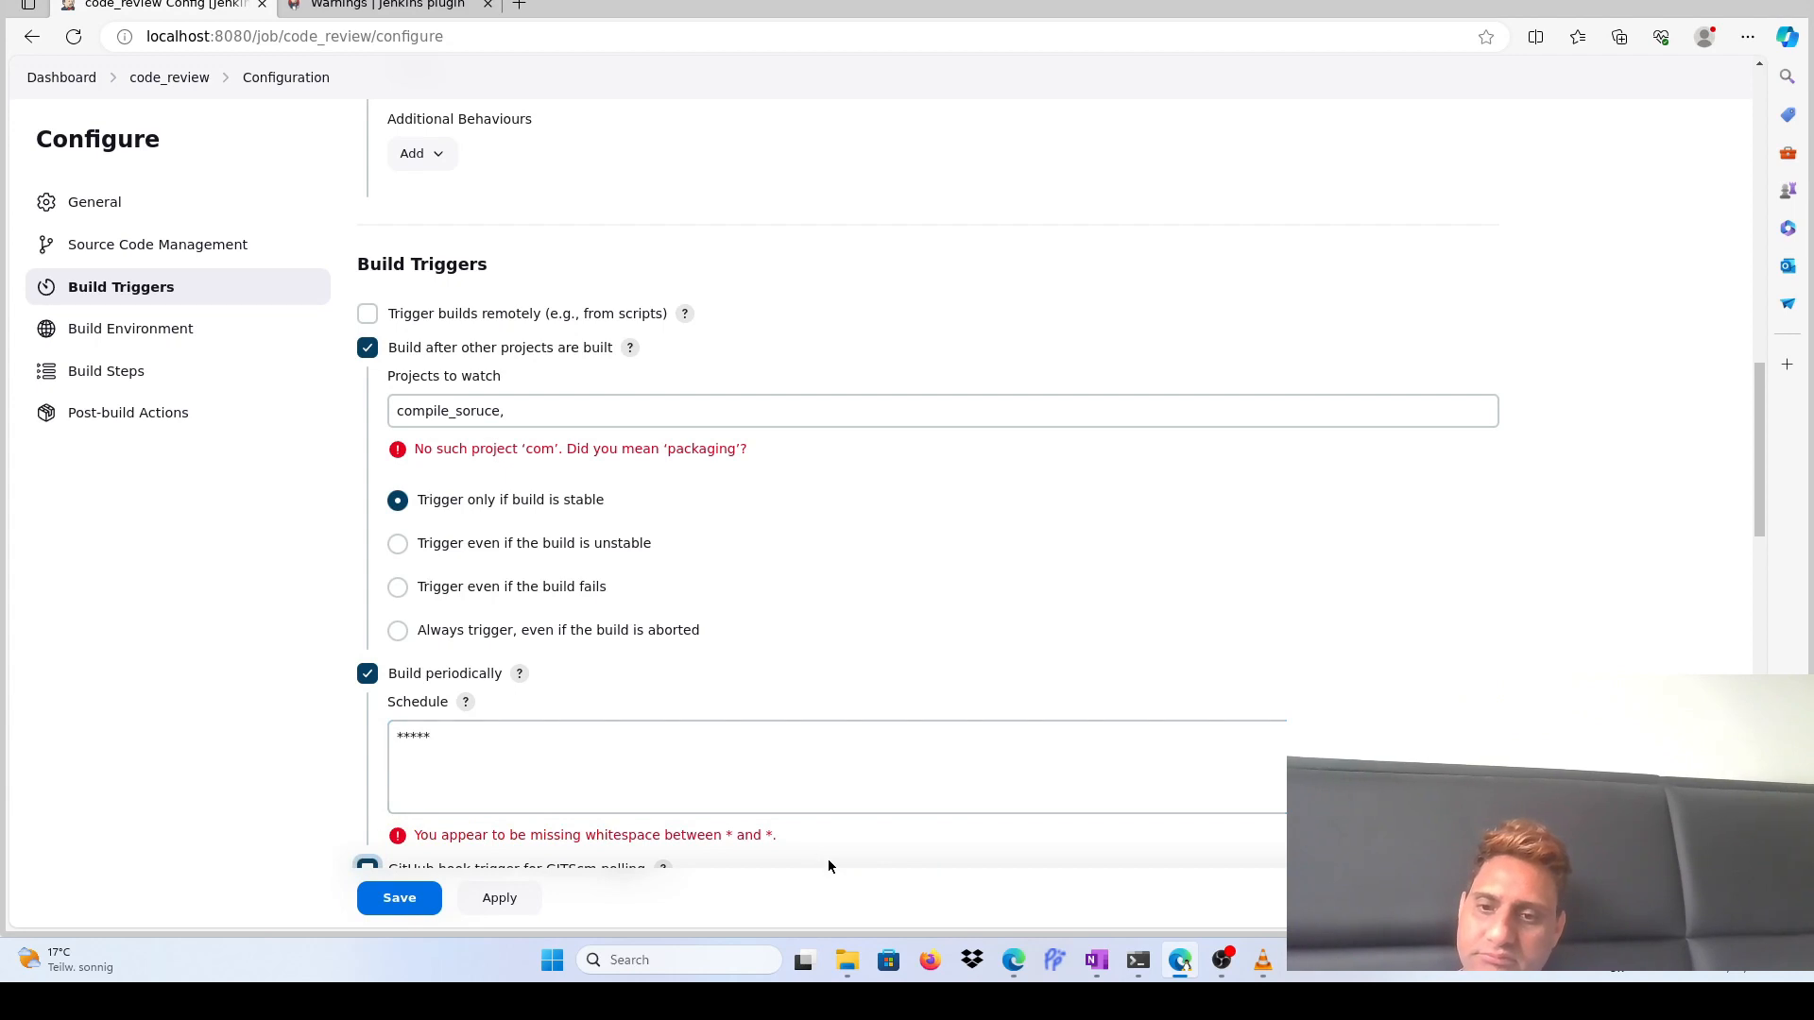
left_click(585, 750)
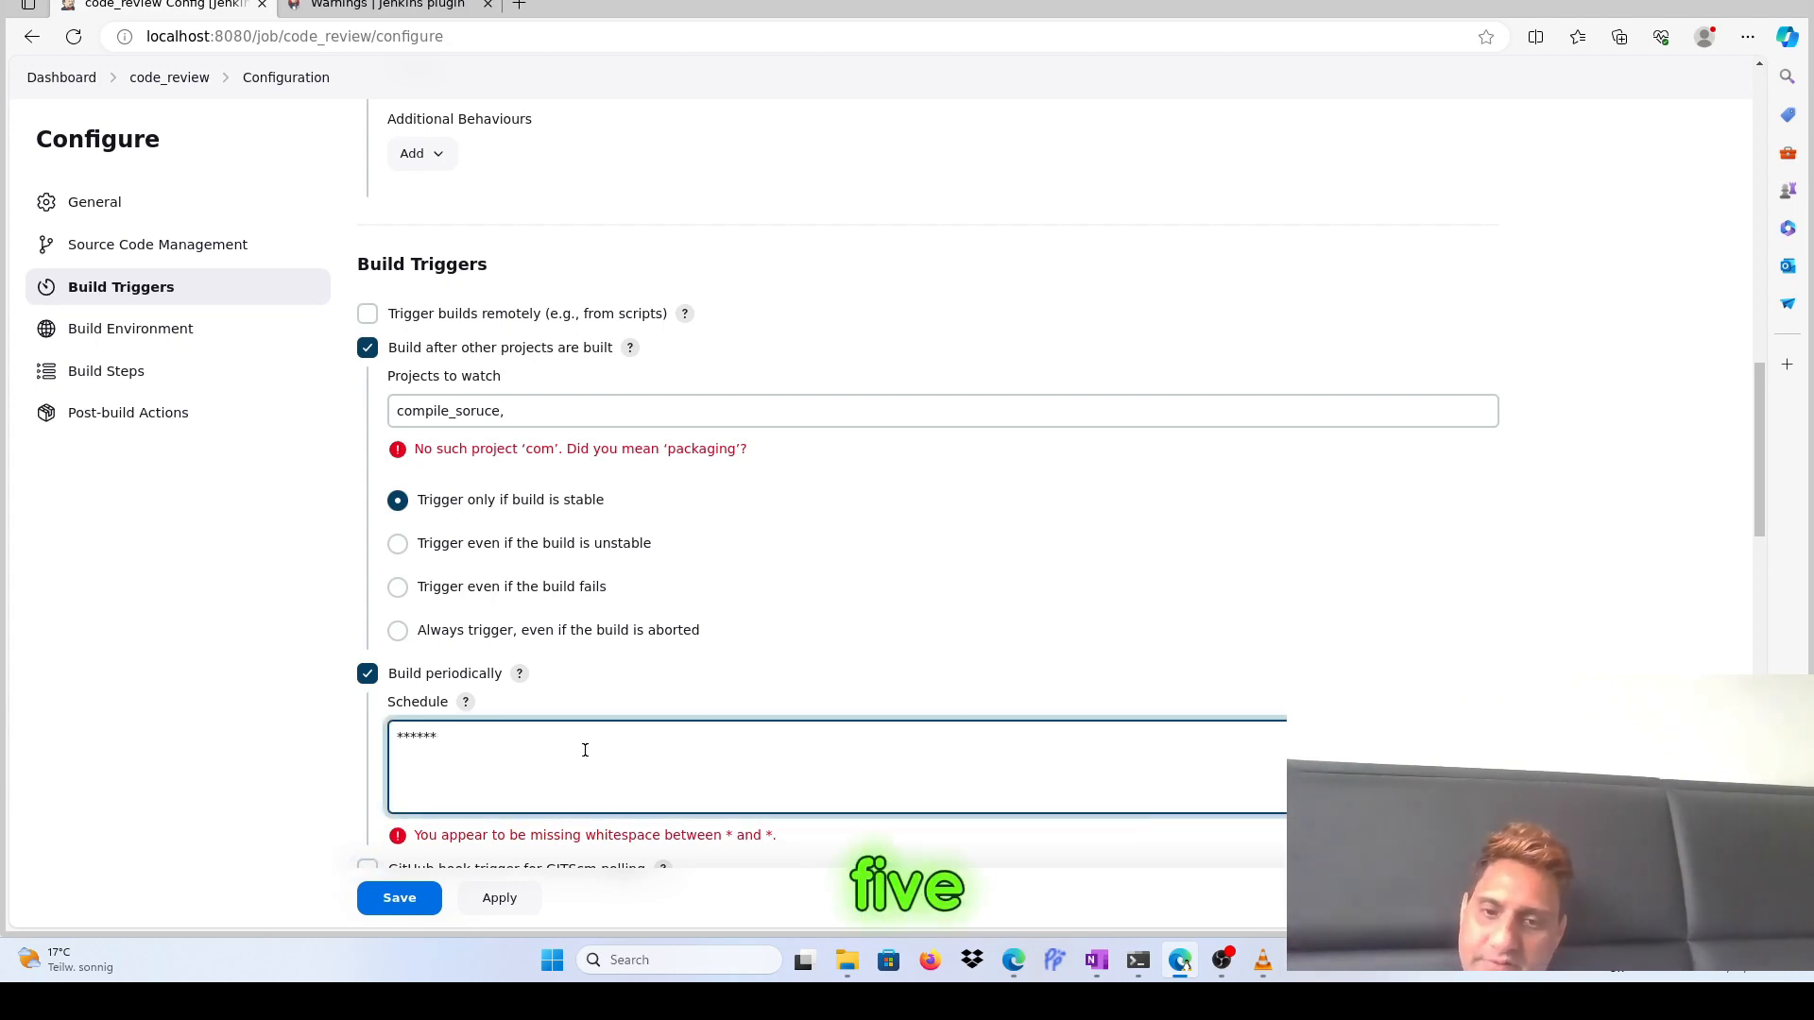
type("*")
key("BackSpace")
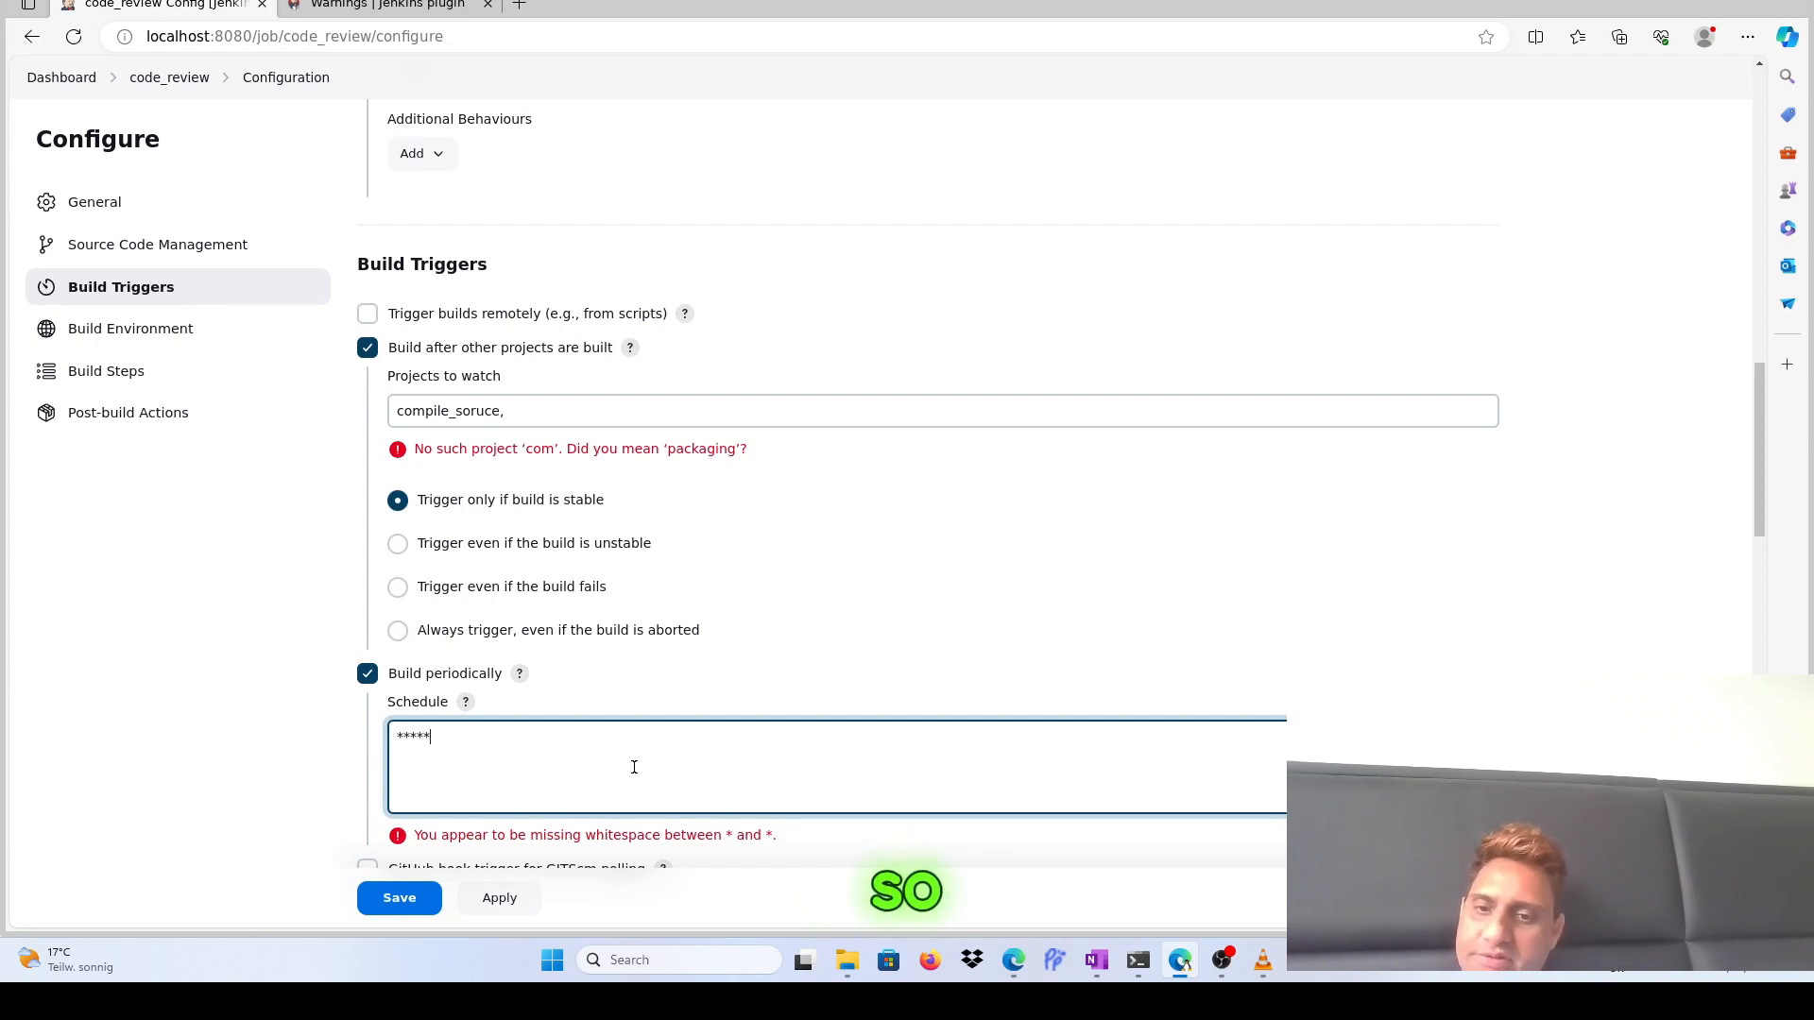
scroll(615, 766, "down", 1)
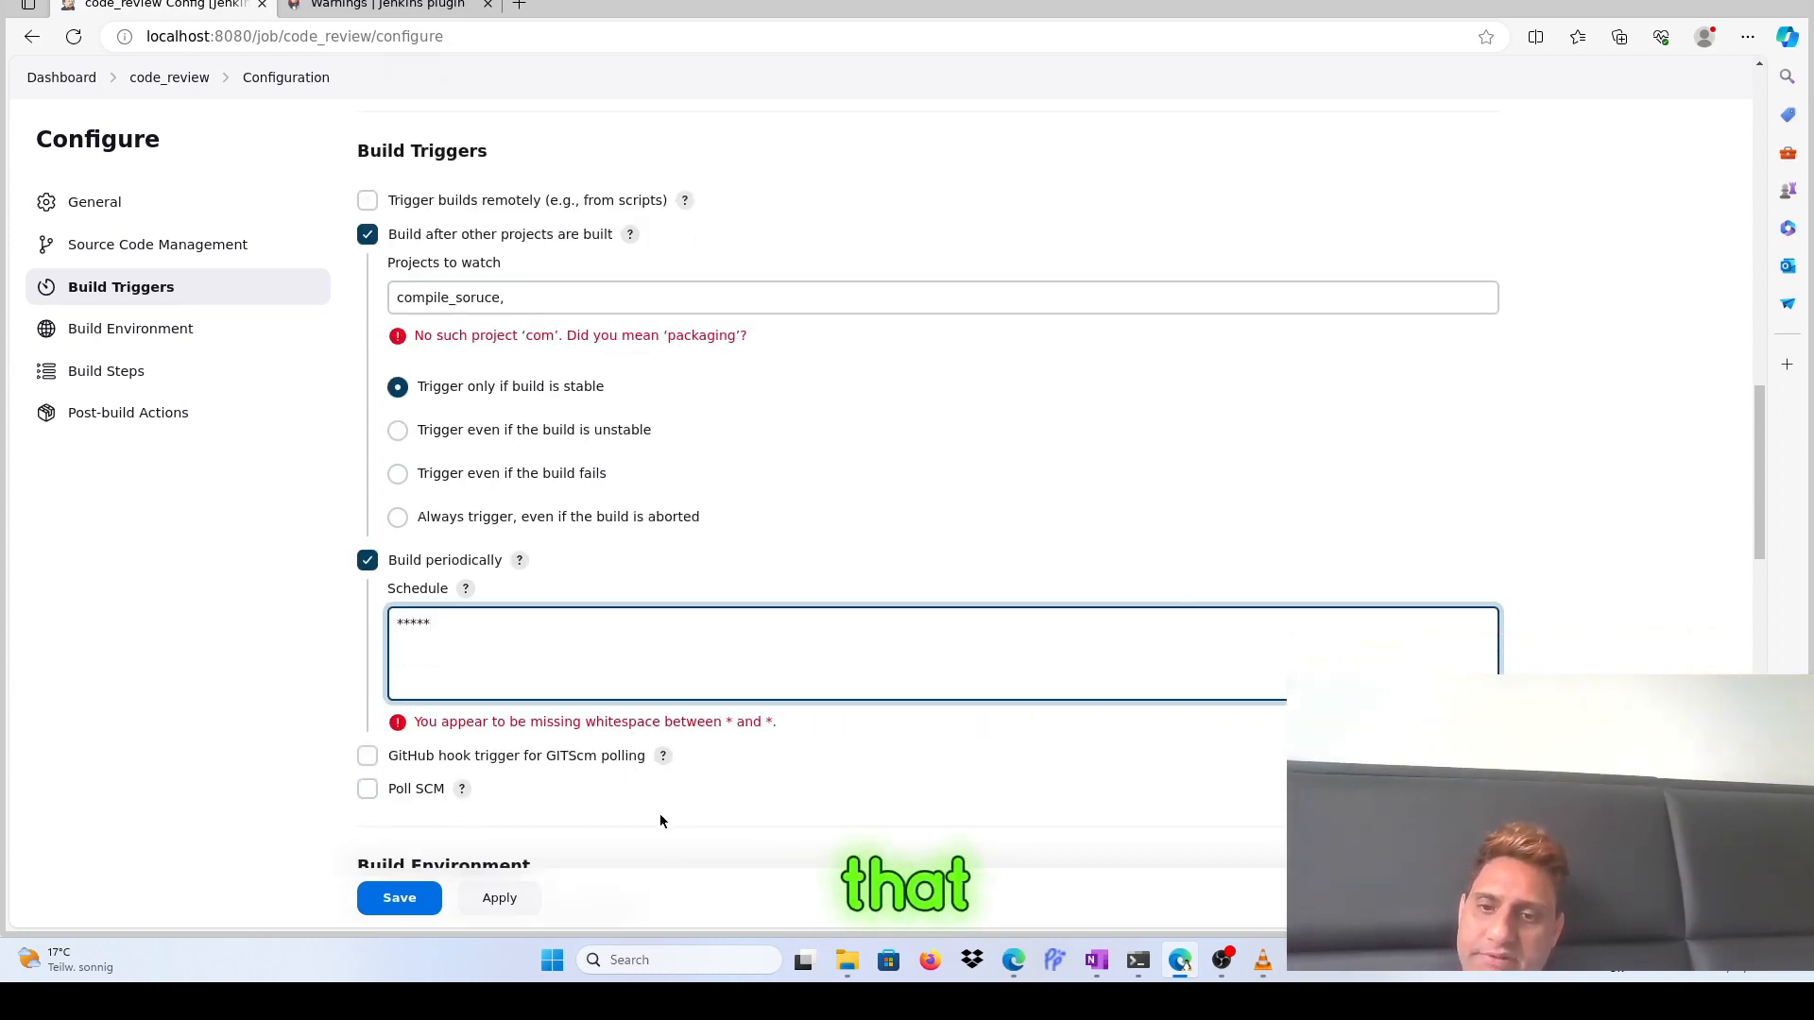
key("Tab")
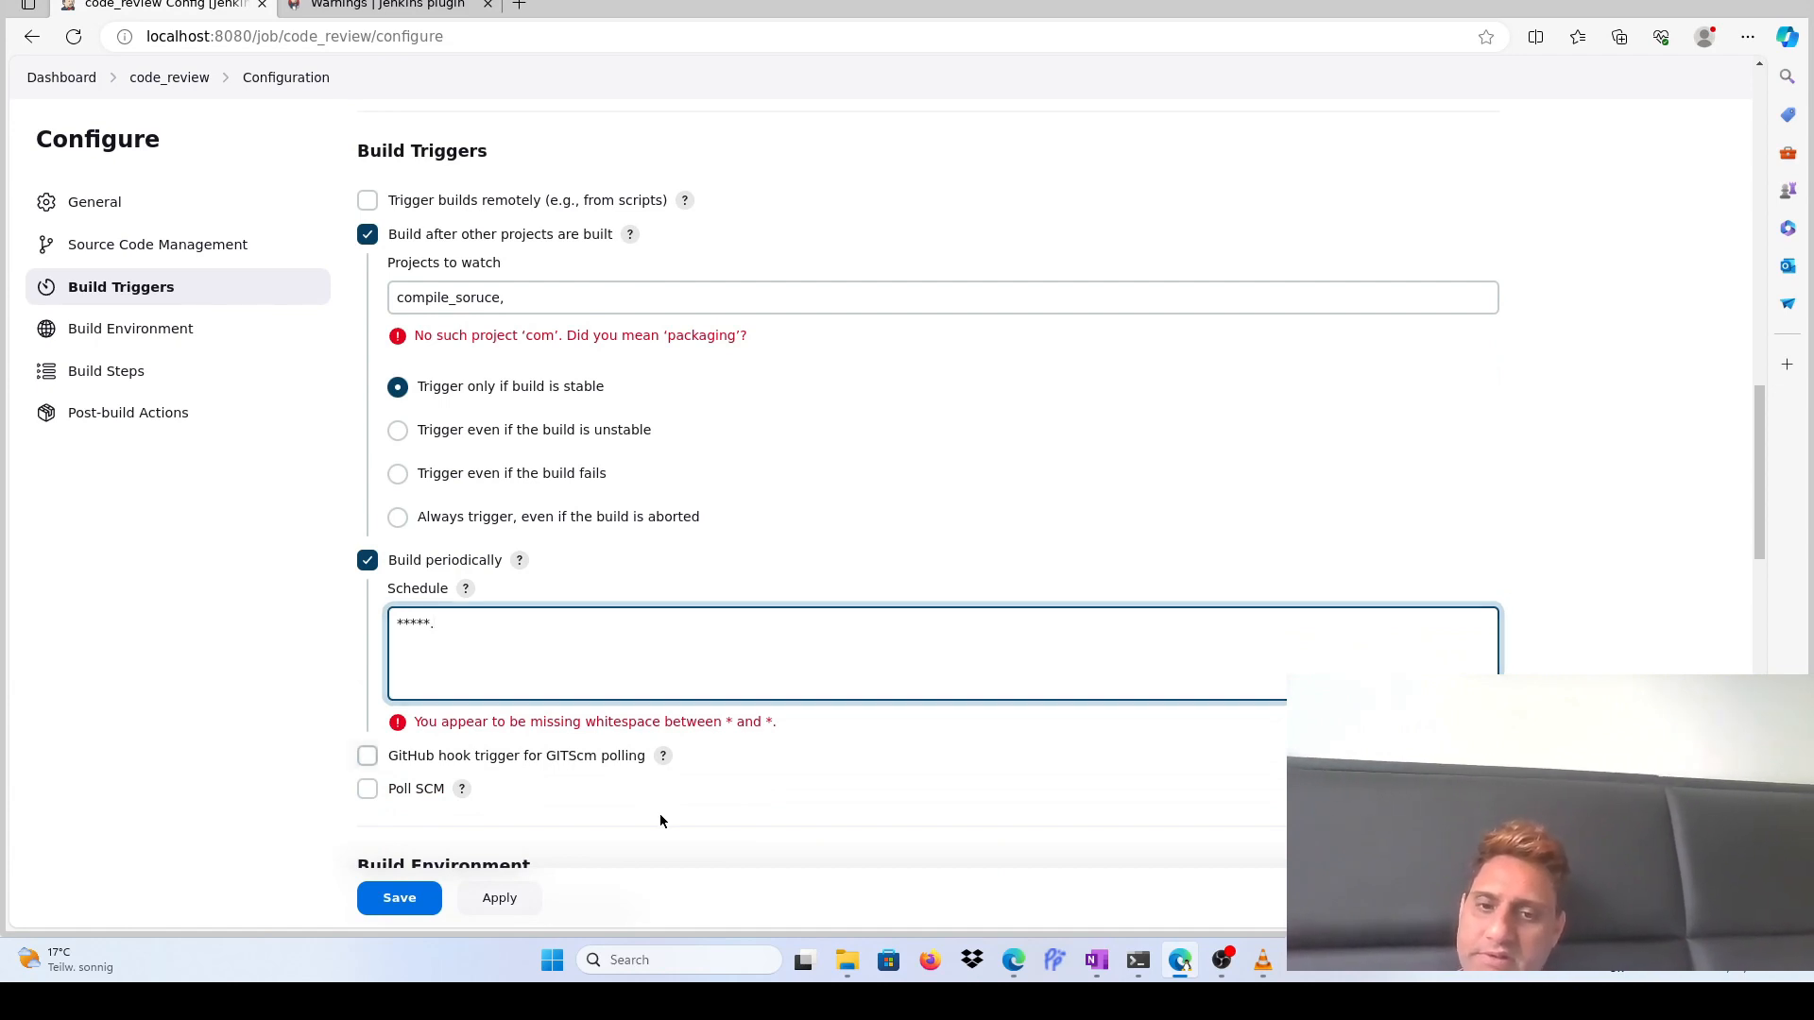
left_click(472, 642)
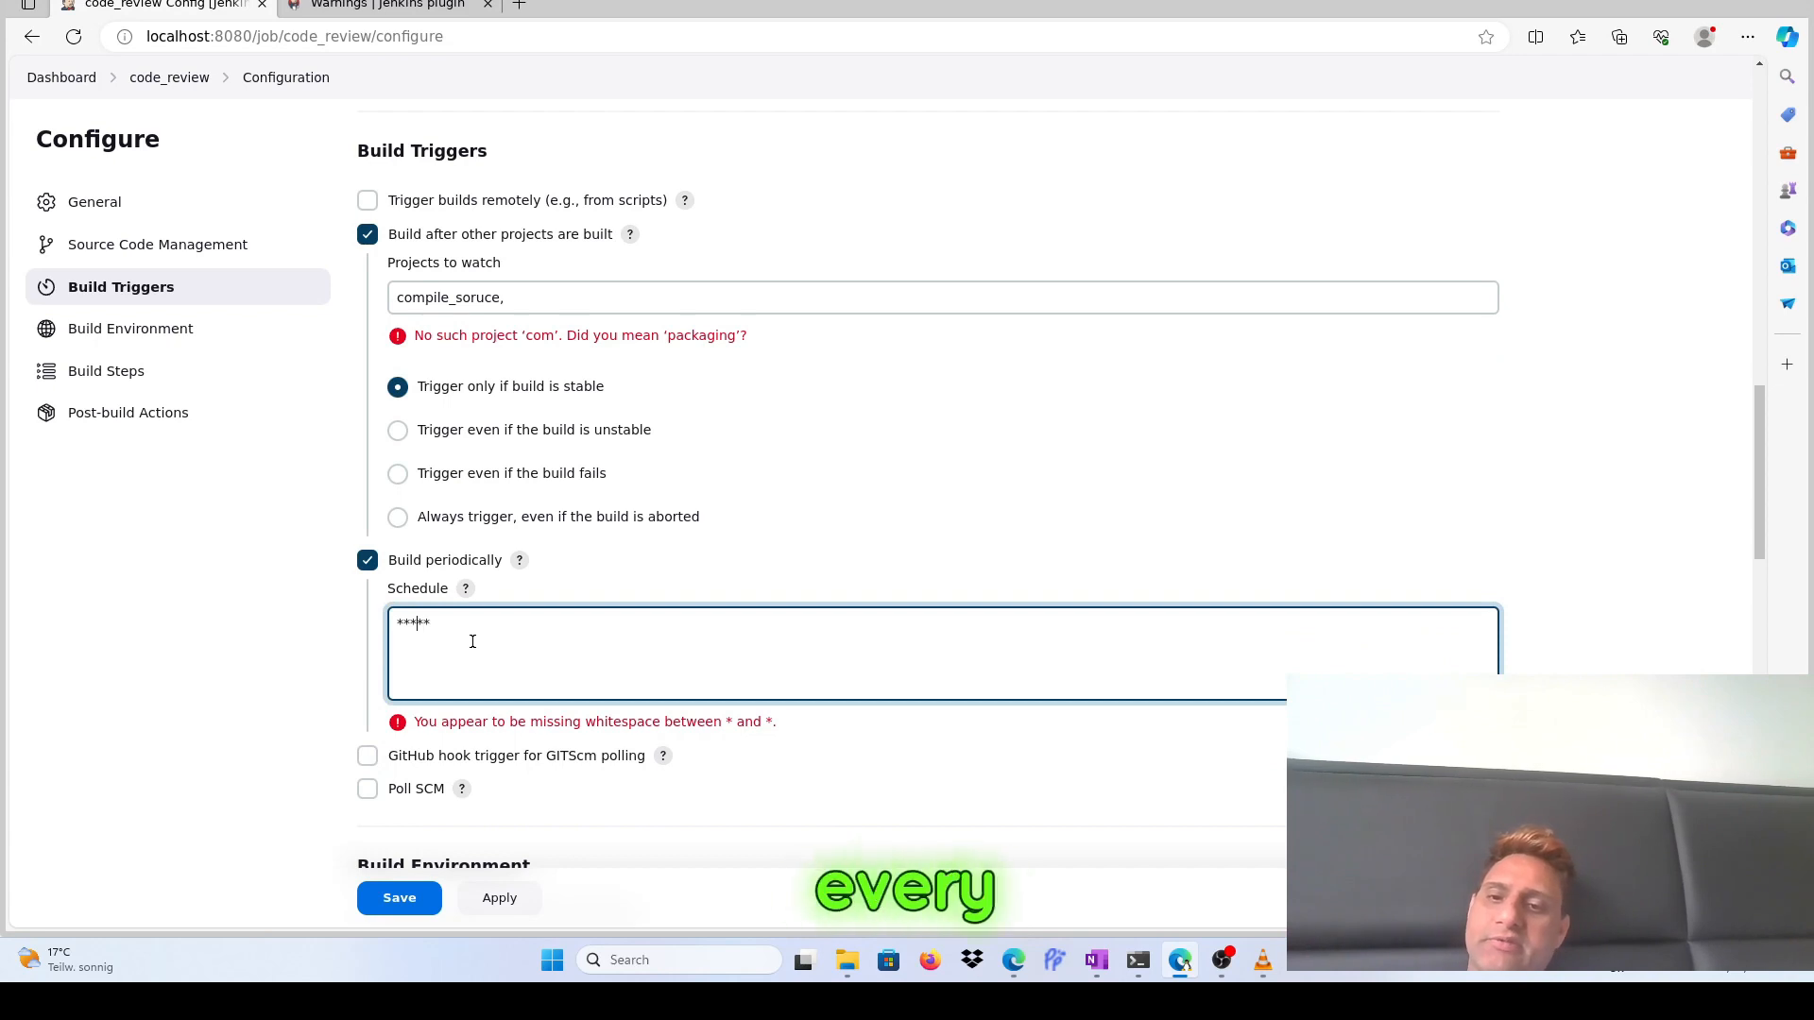
key("Home")
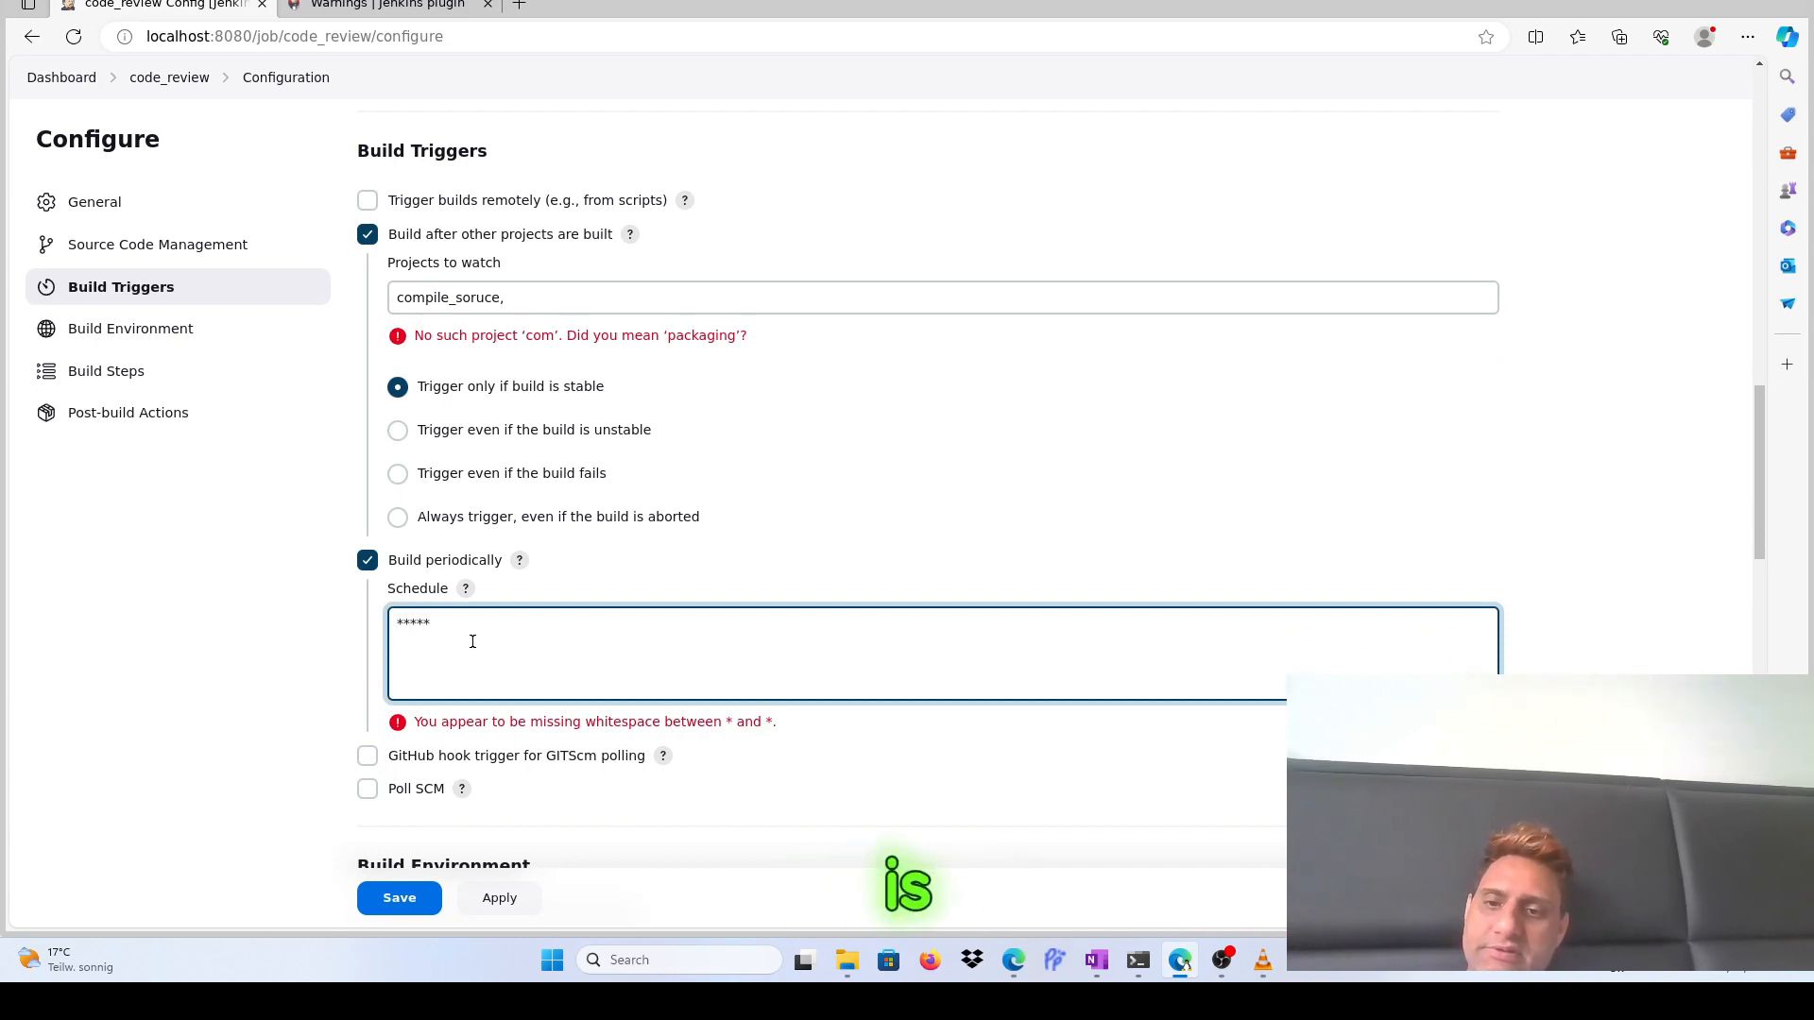
key("Right")
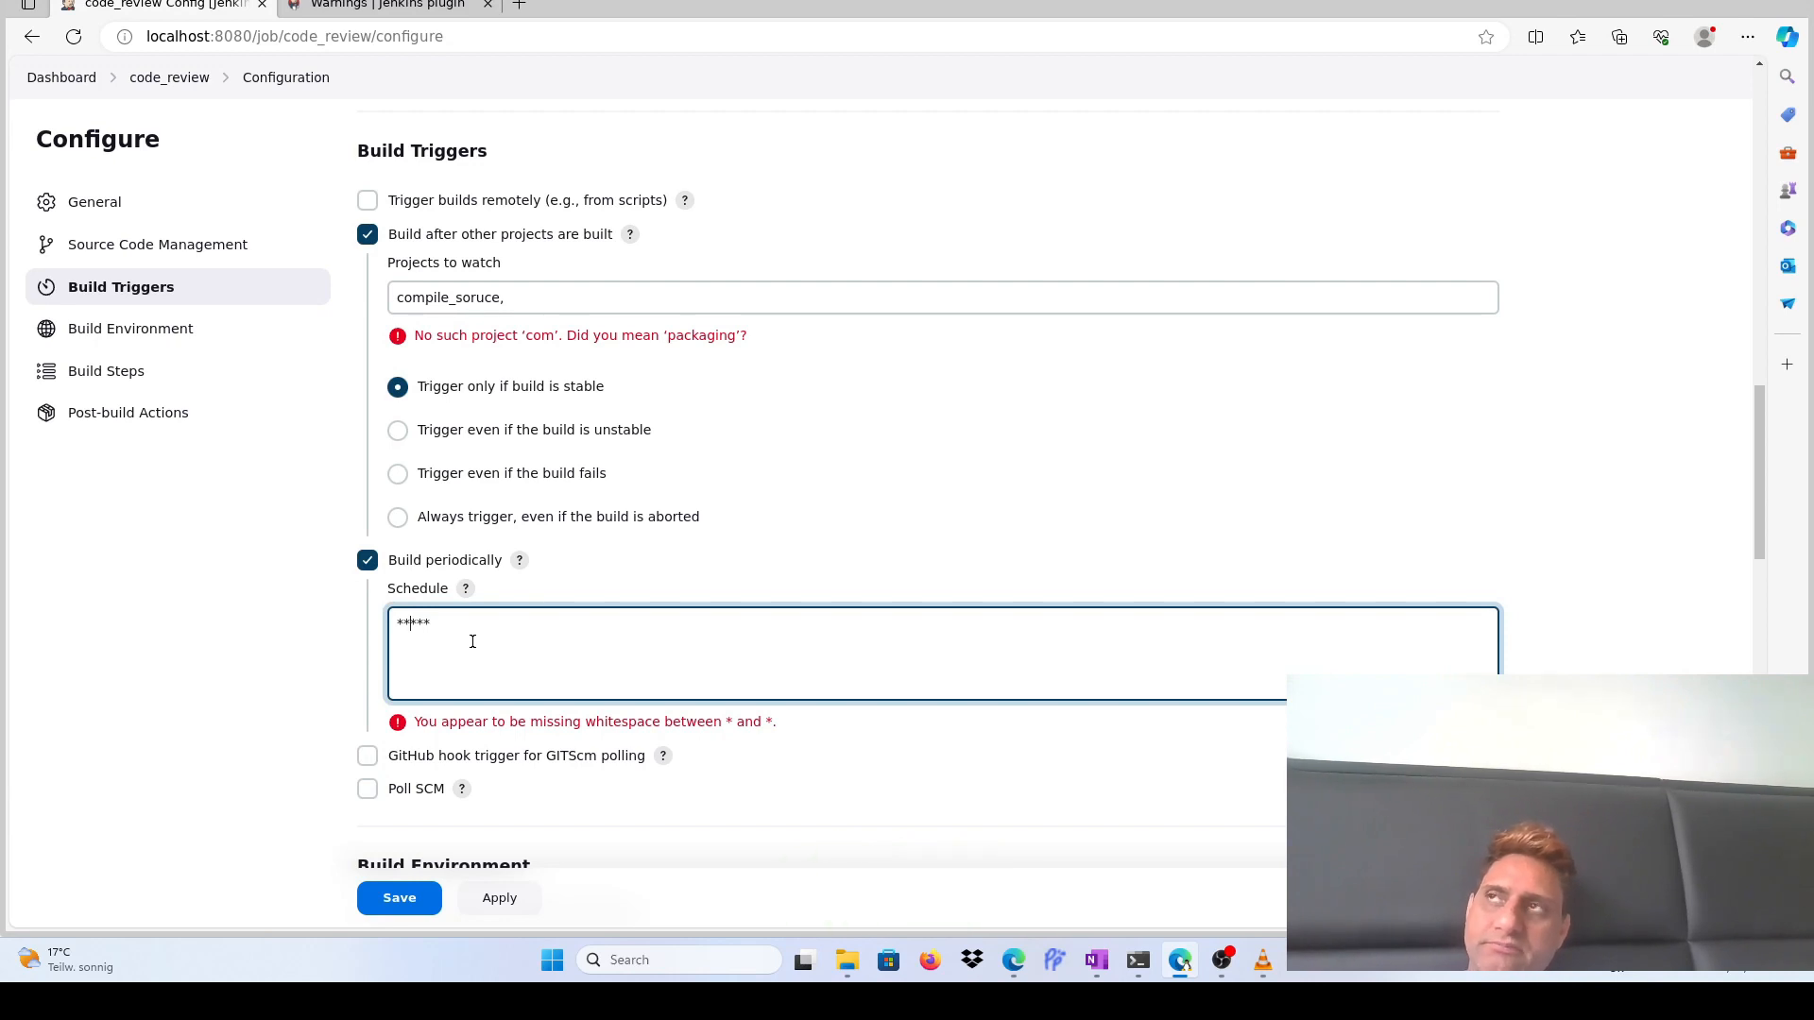
key("Left")
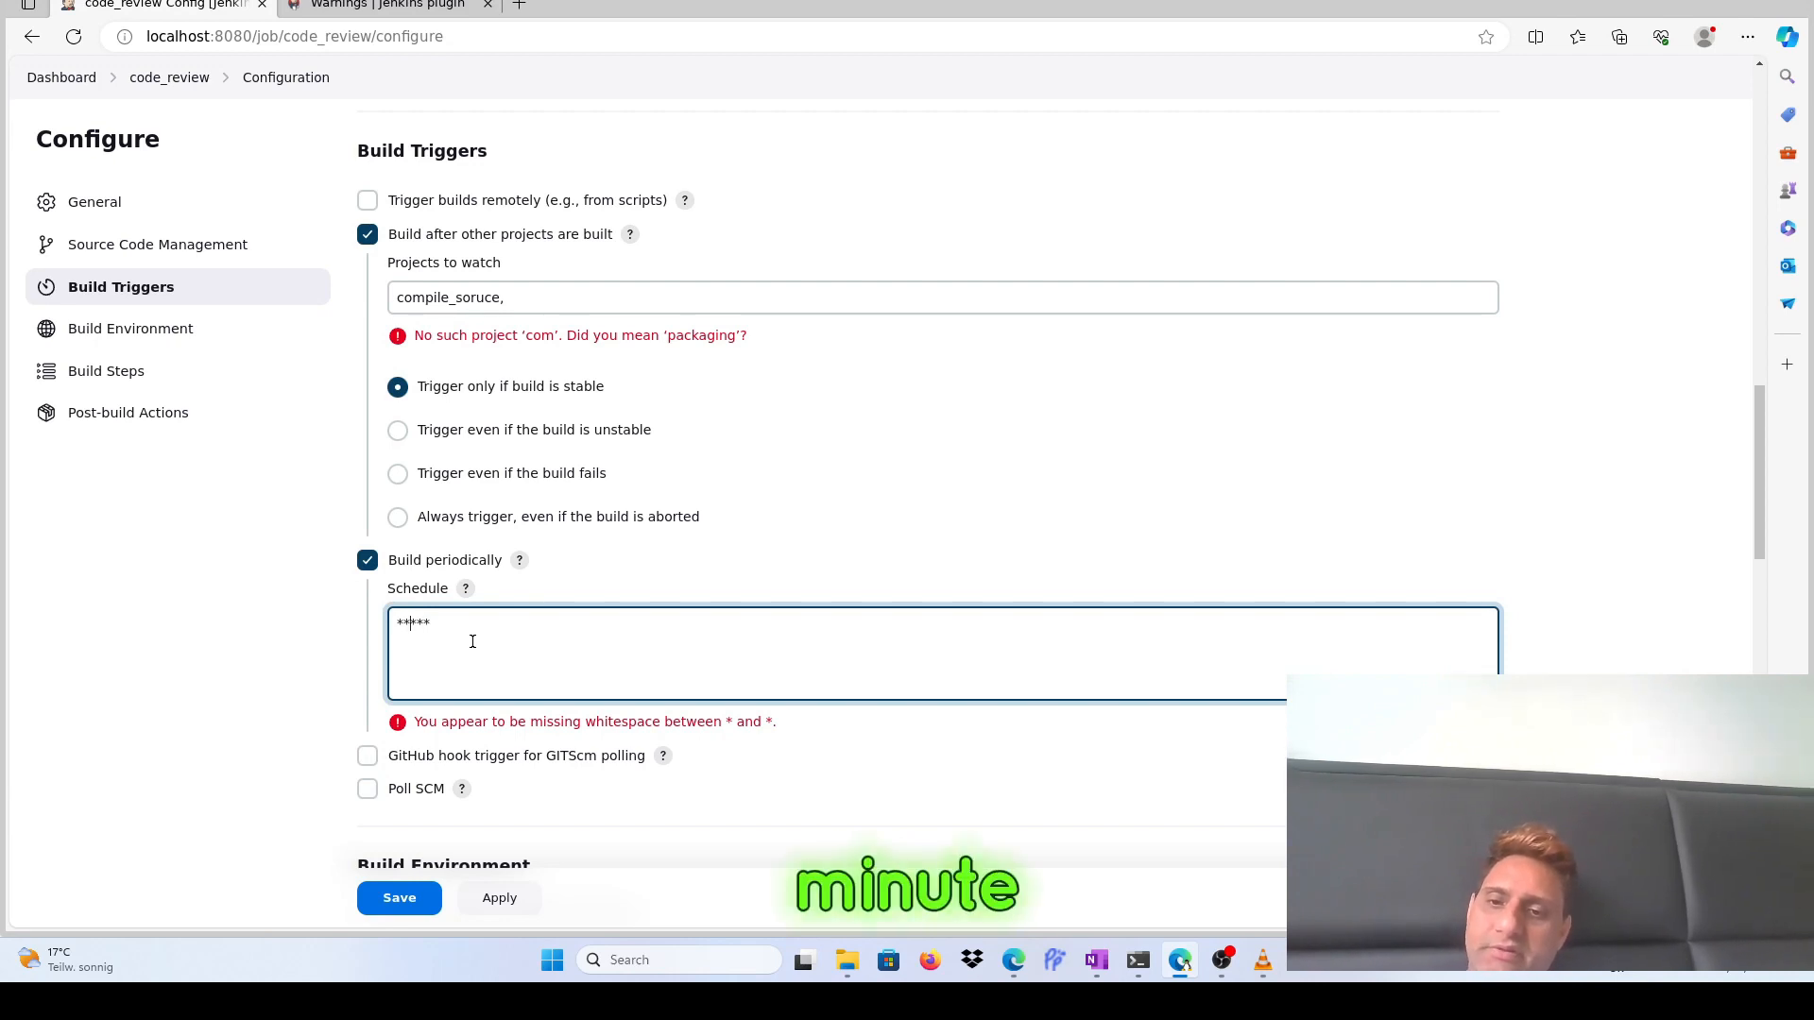
key("Right")
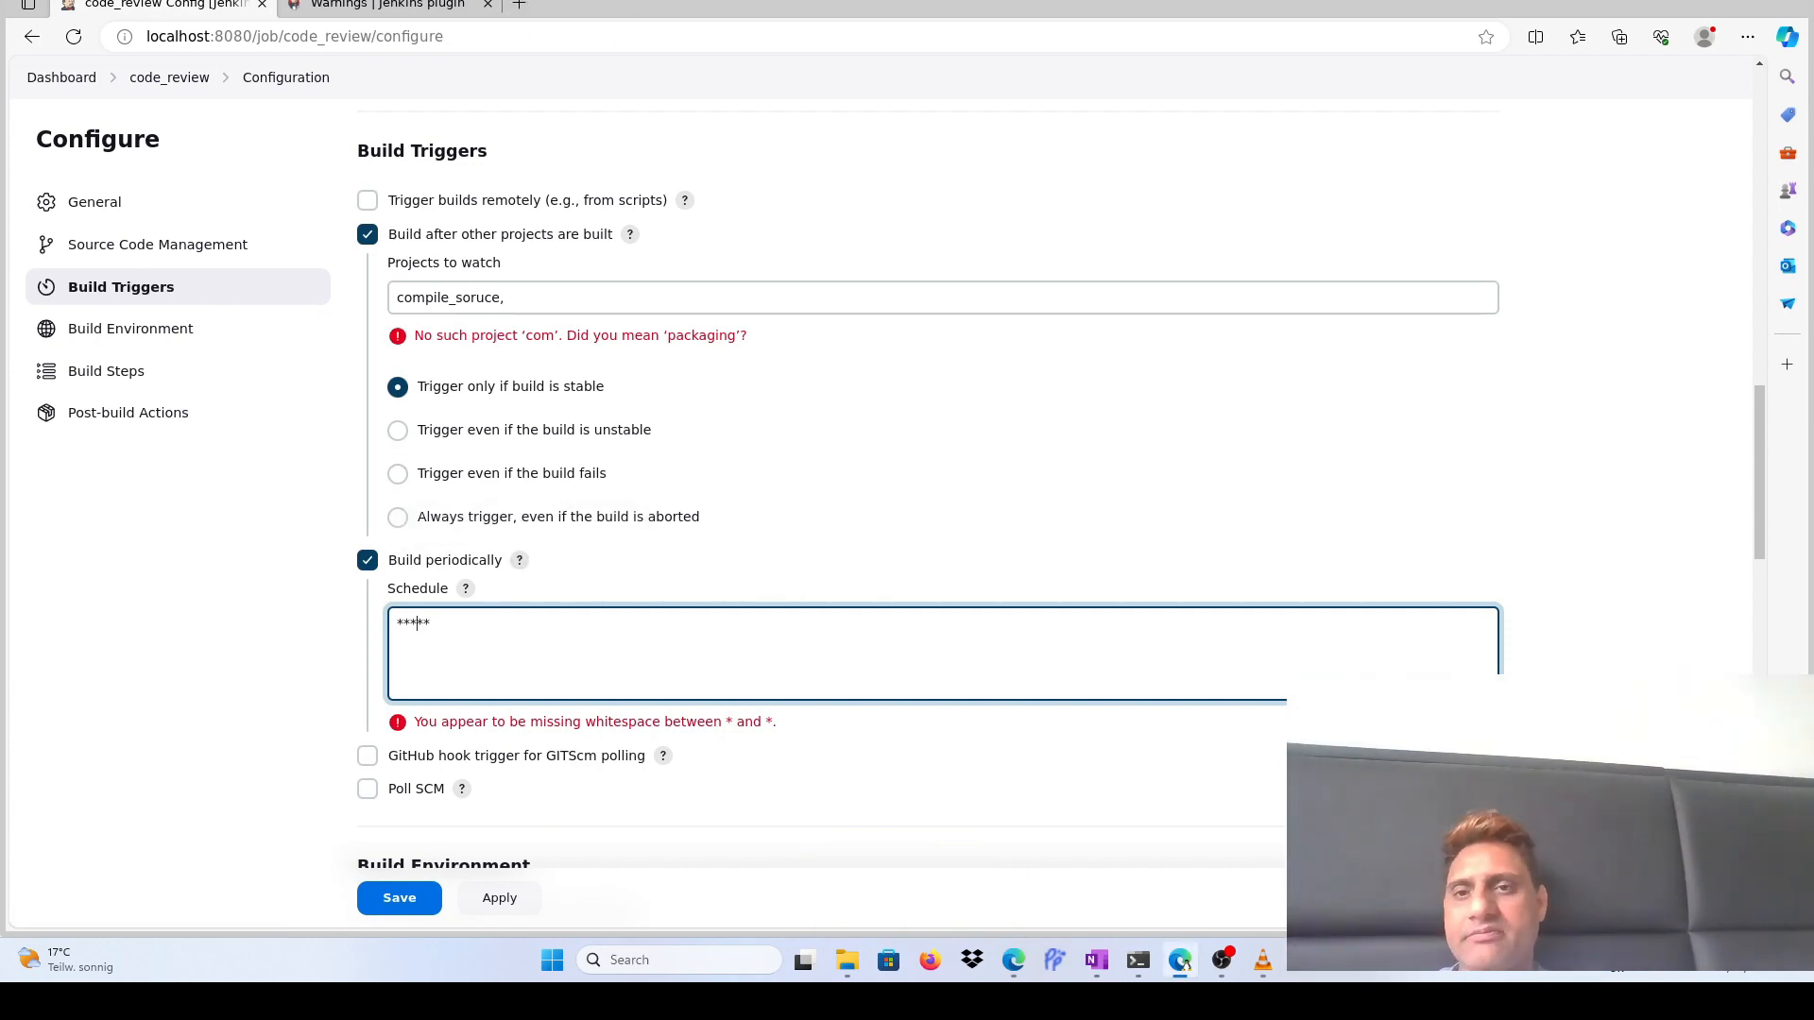
Search the web for "crontab guru" in a new browser tab
left_click(519, 5)
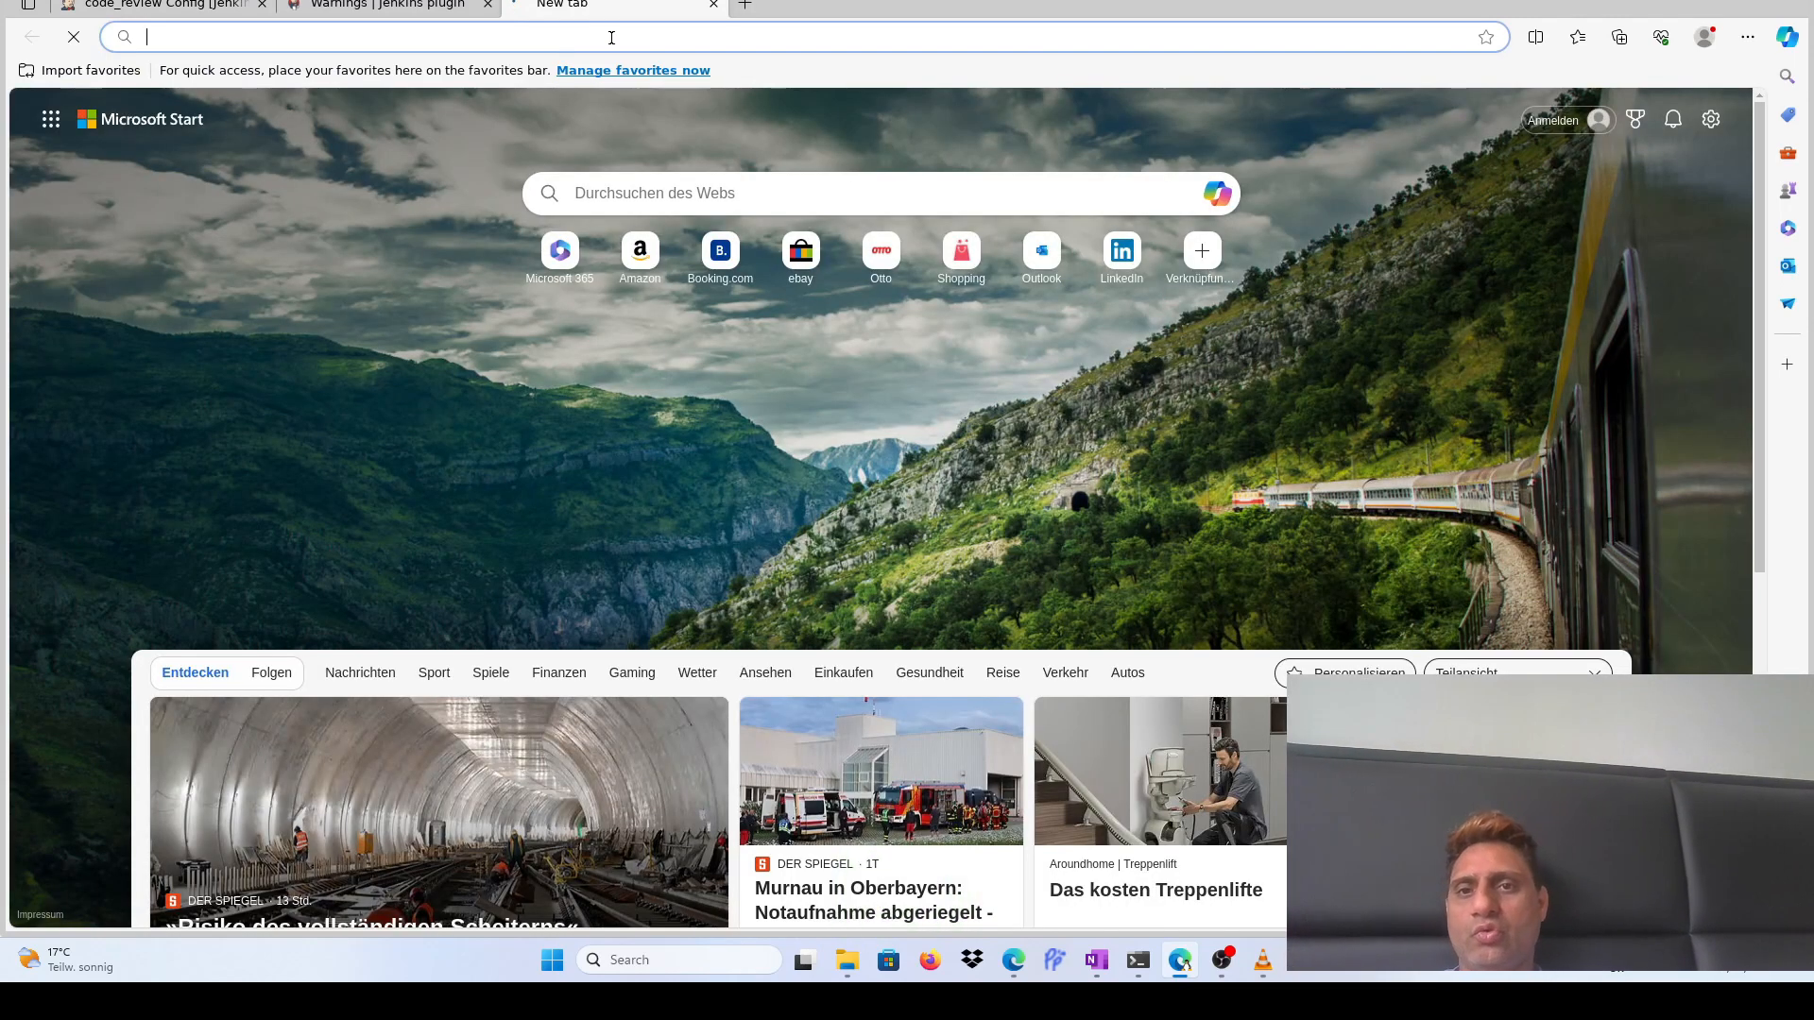
type("con")
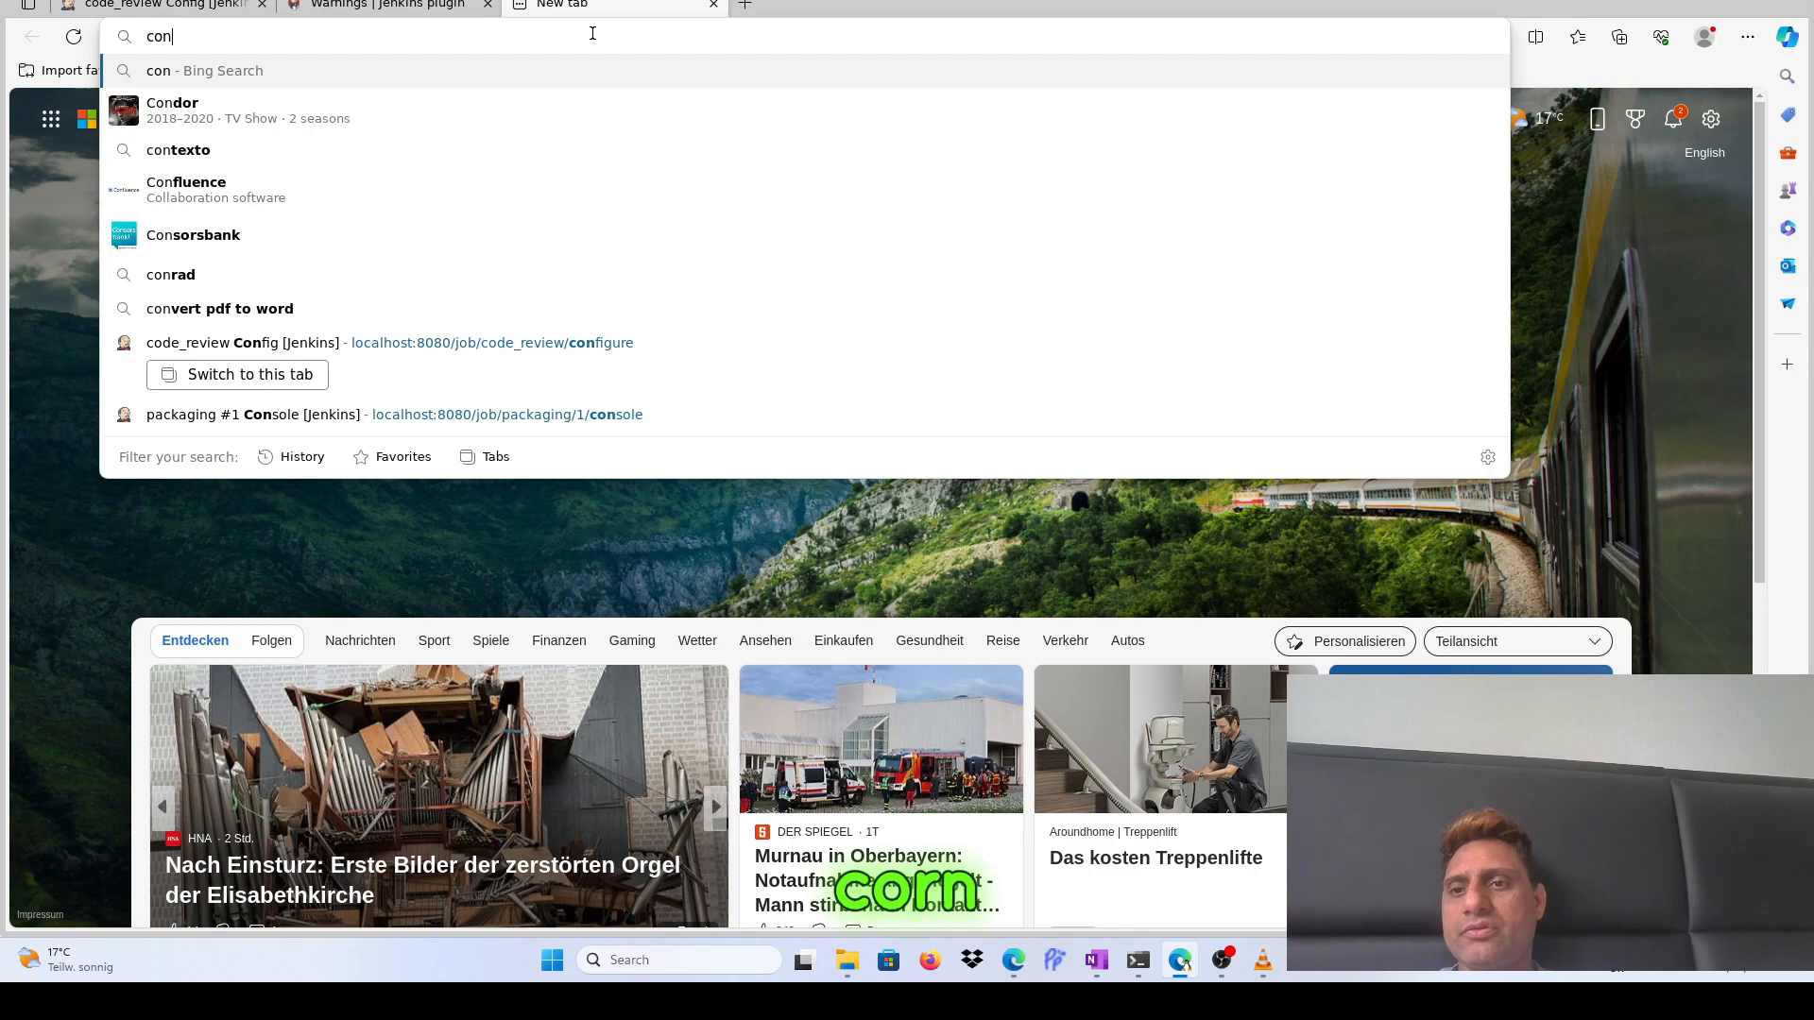
key("BackSpace")
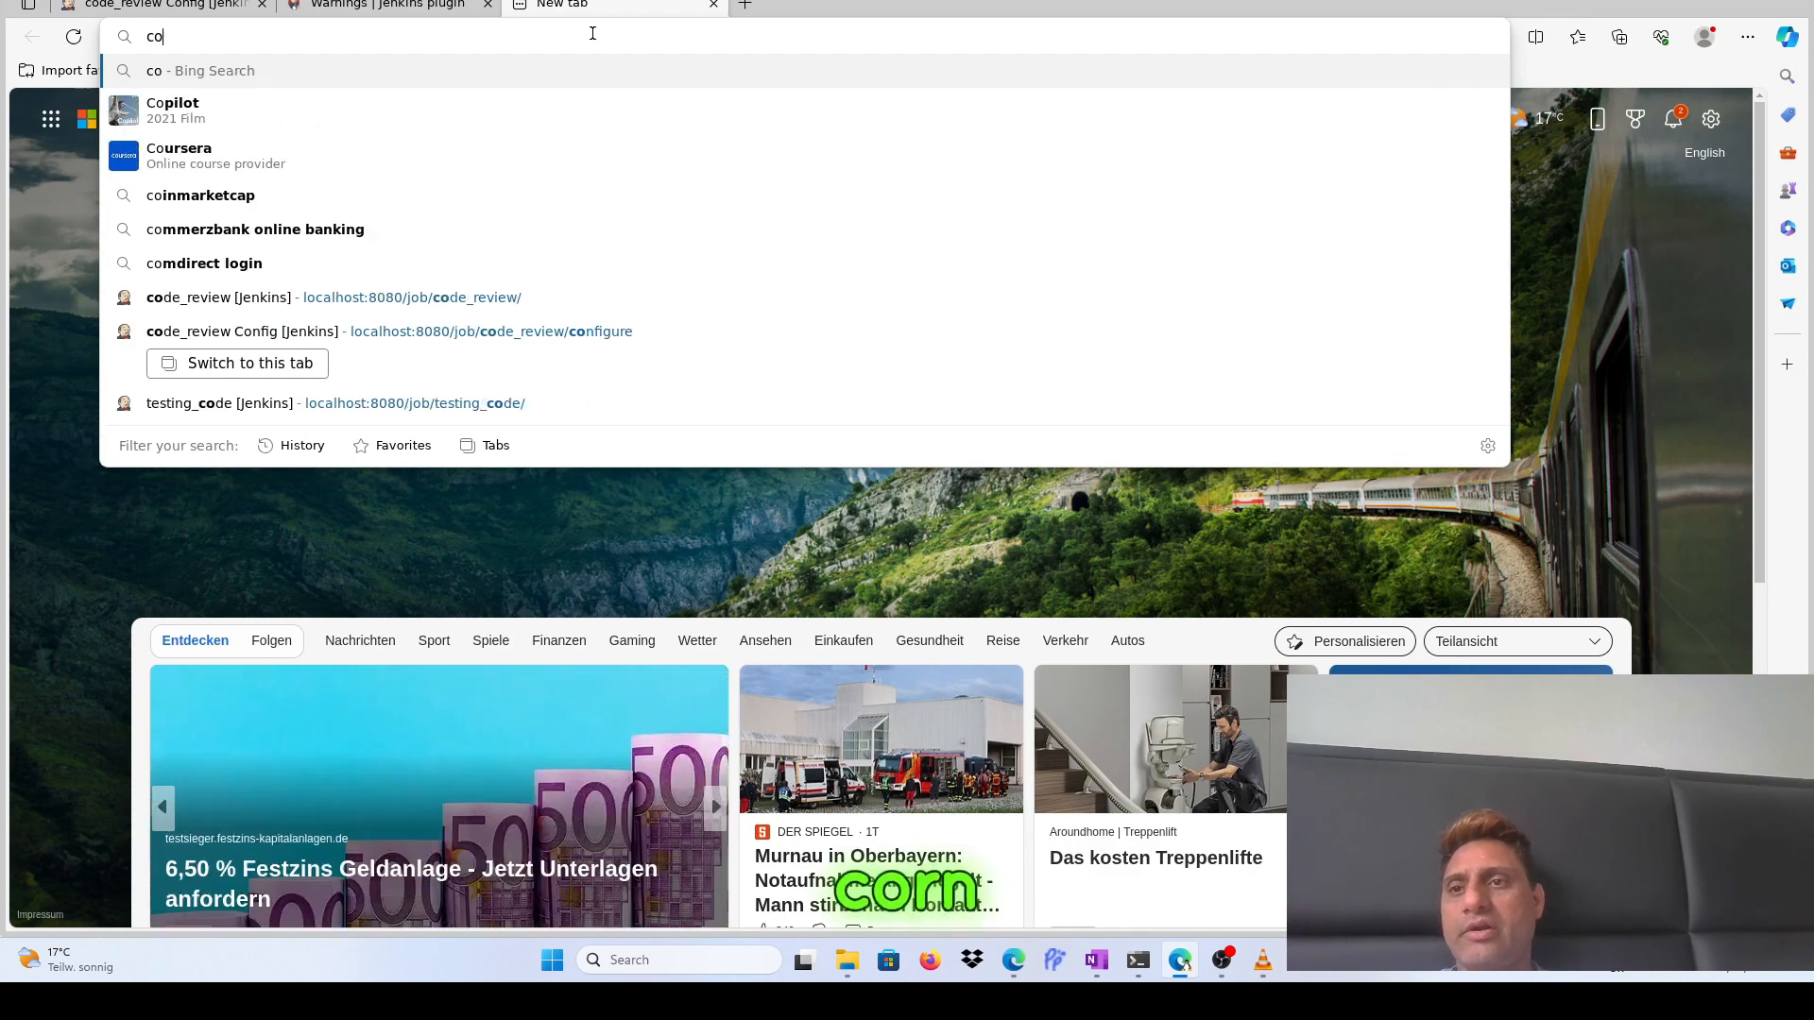
type("rnjob")
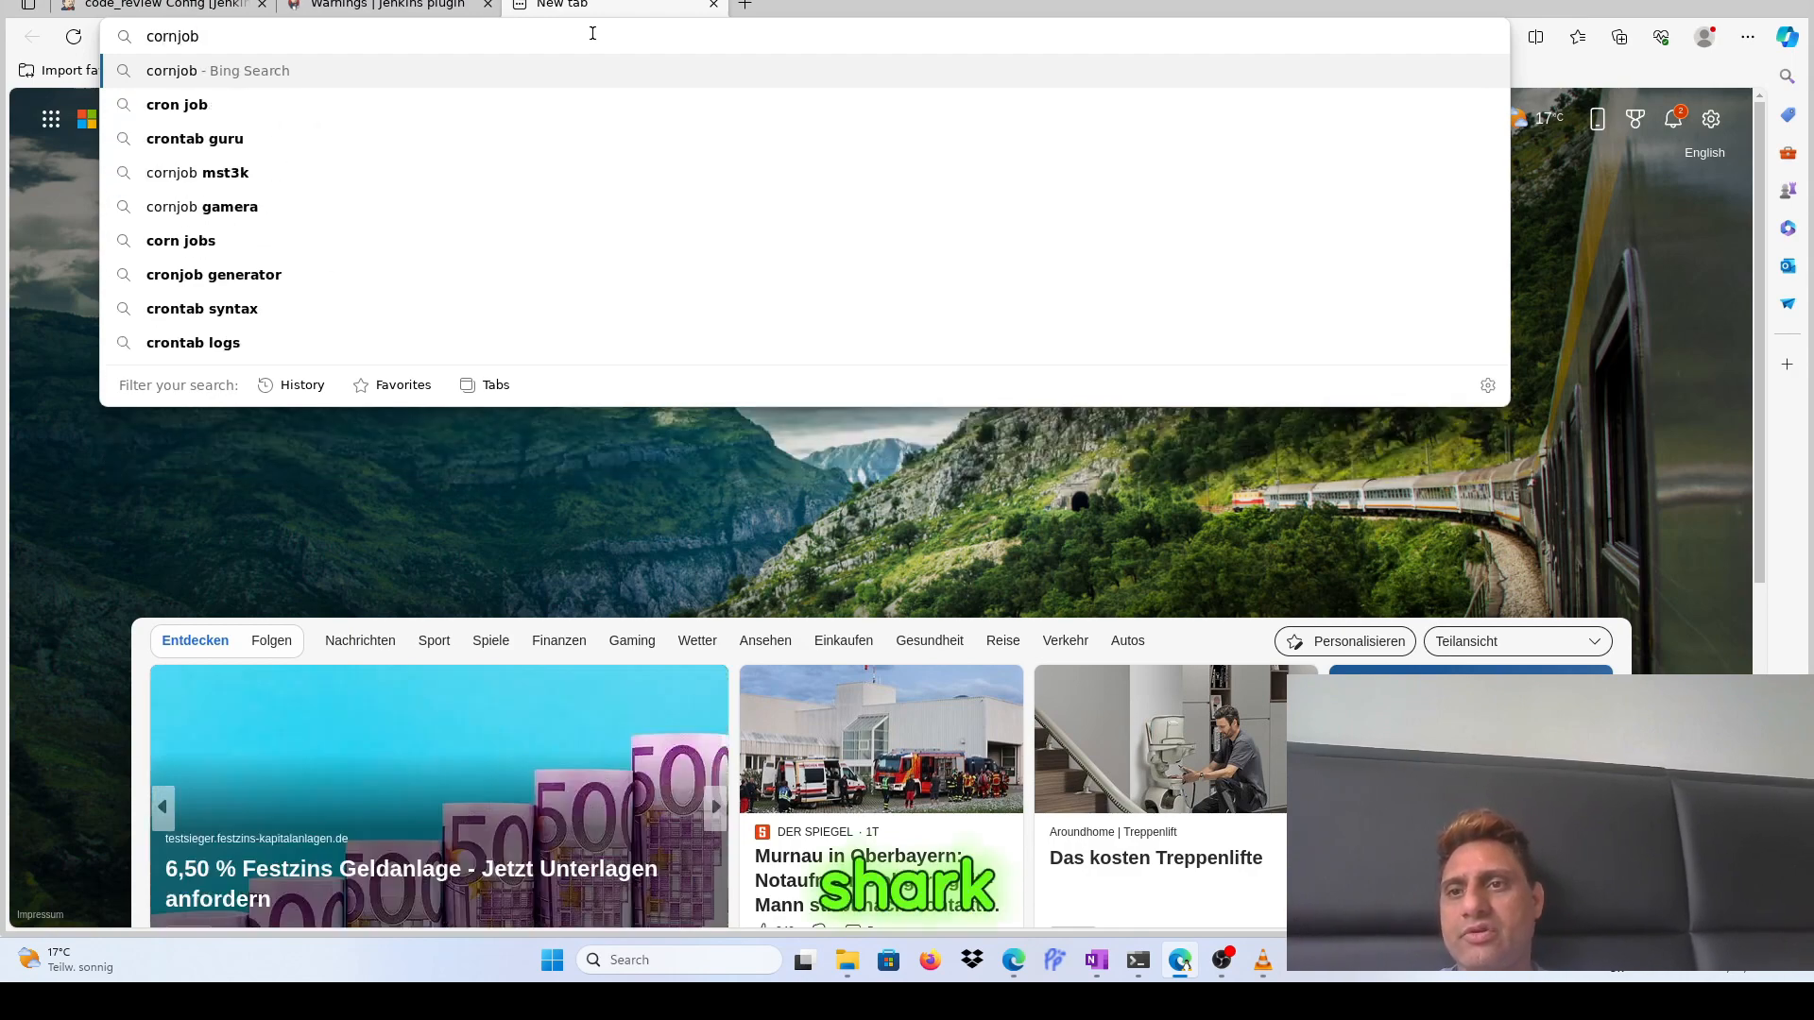
left_click(219, 140)
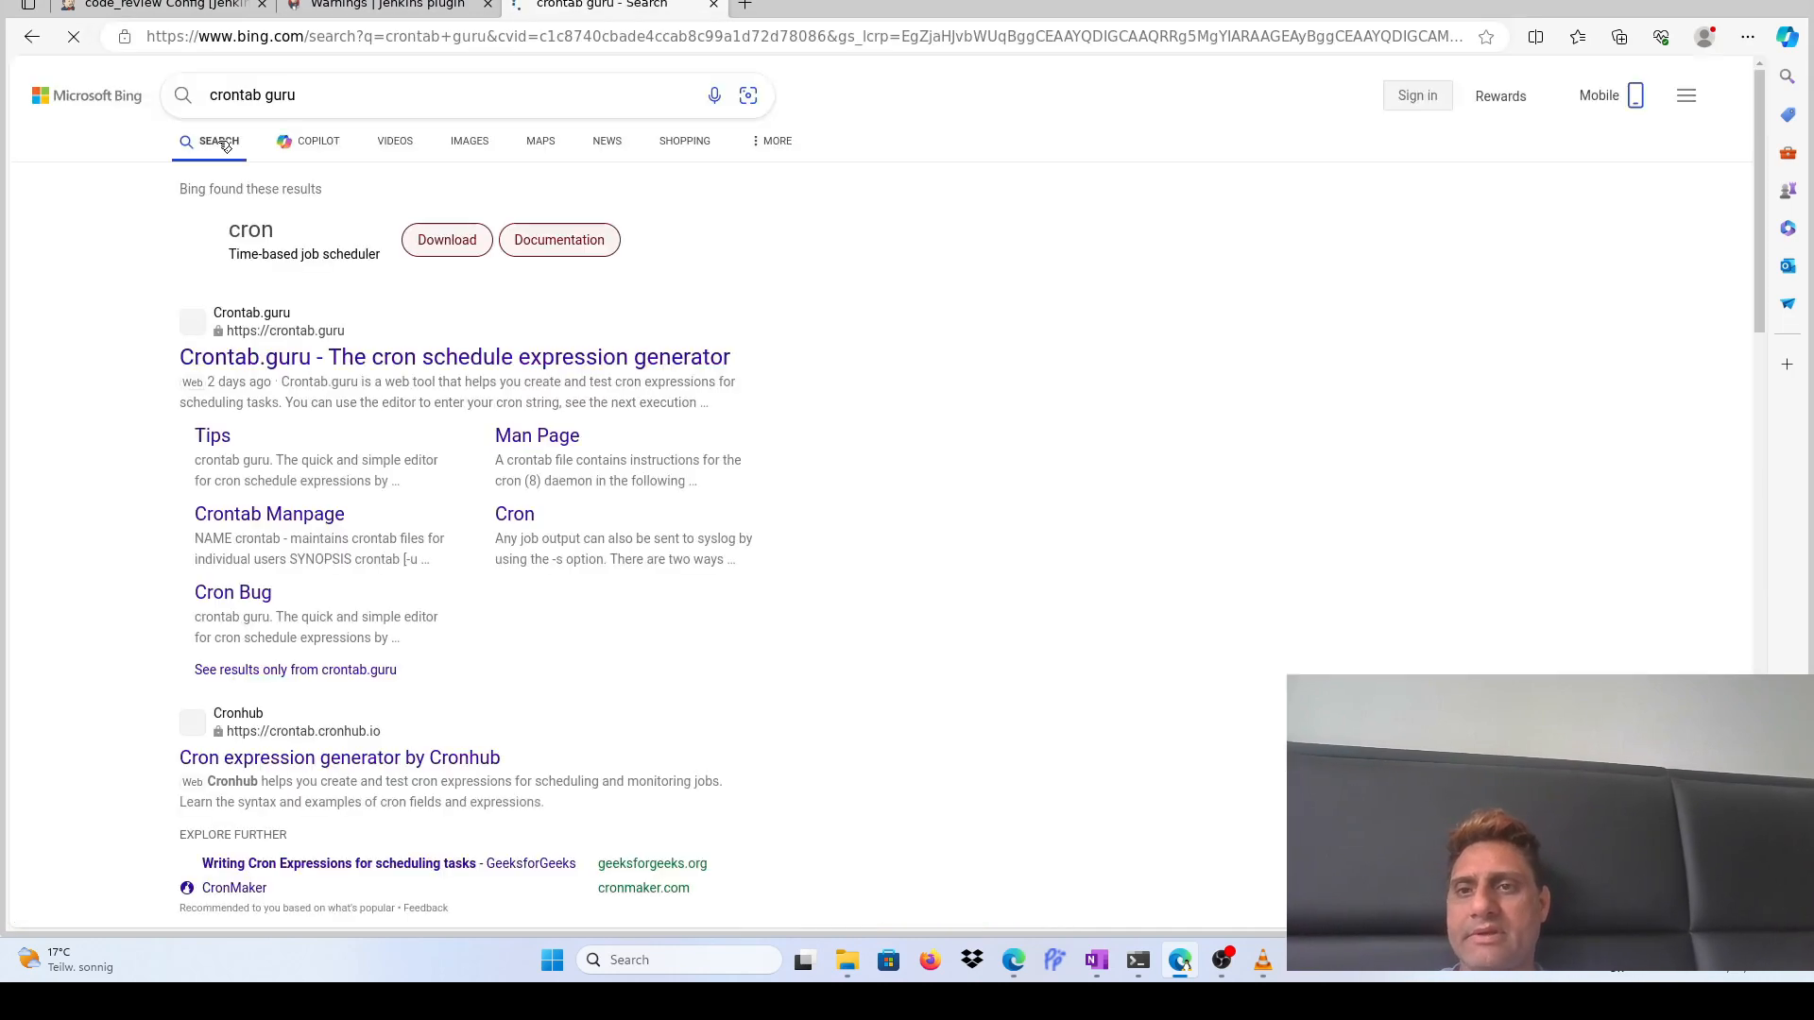
Open the Crontab.guru expression editor and examine what each of the five schedule fields stands for and its allowed values
left_click(449, 359)
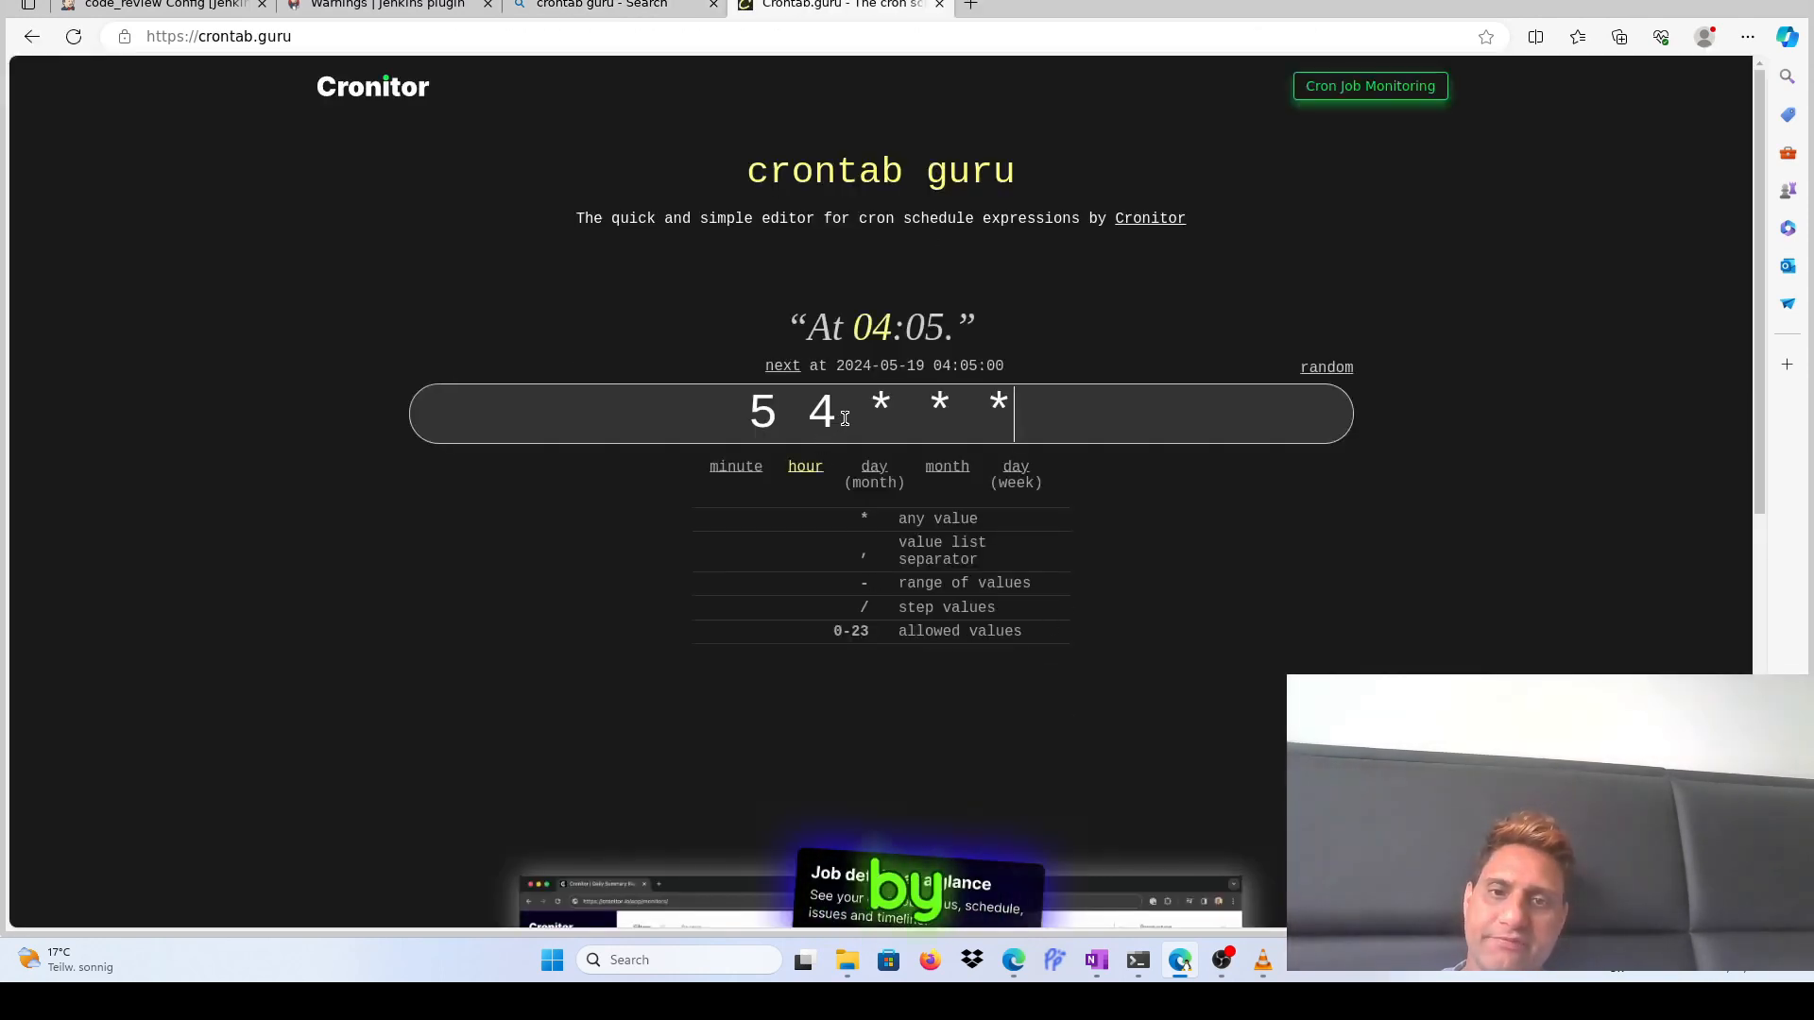
key("Left")
key("Left")
key("Left")
key("Left")
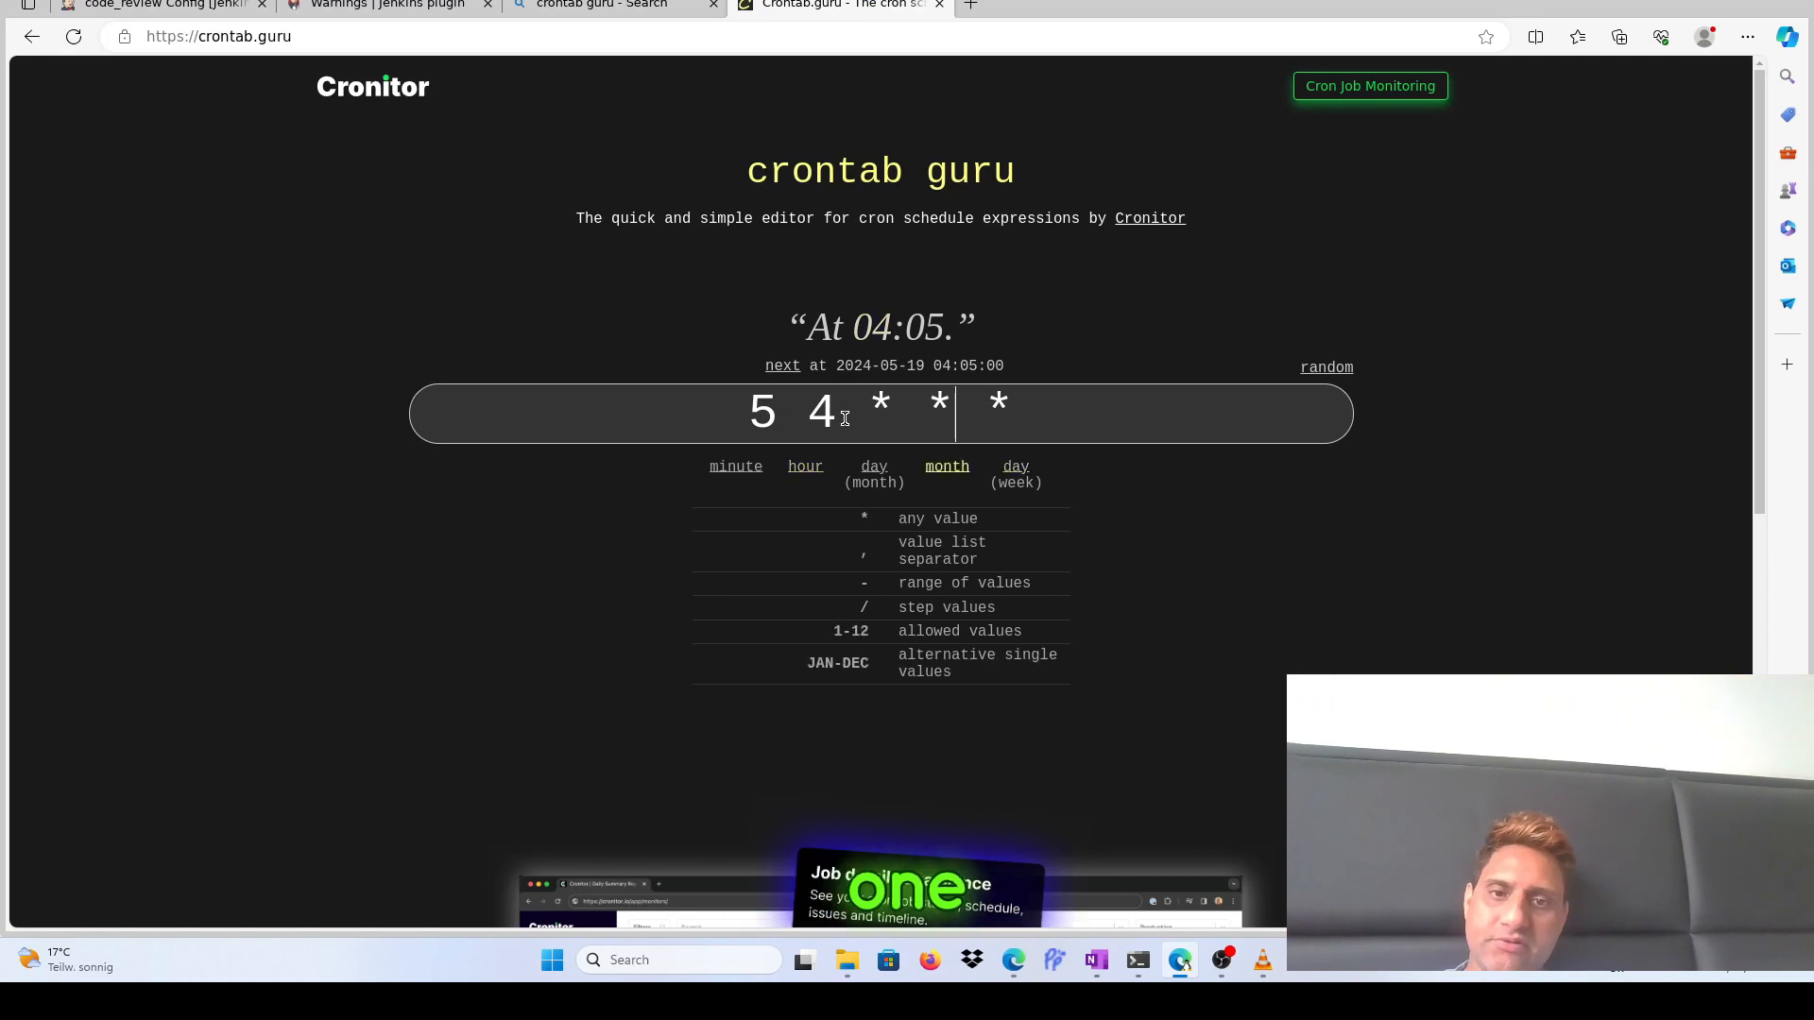
key("Left")
key("Left")
key("Left")
key("Left")
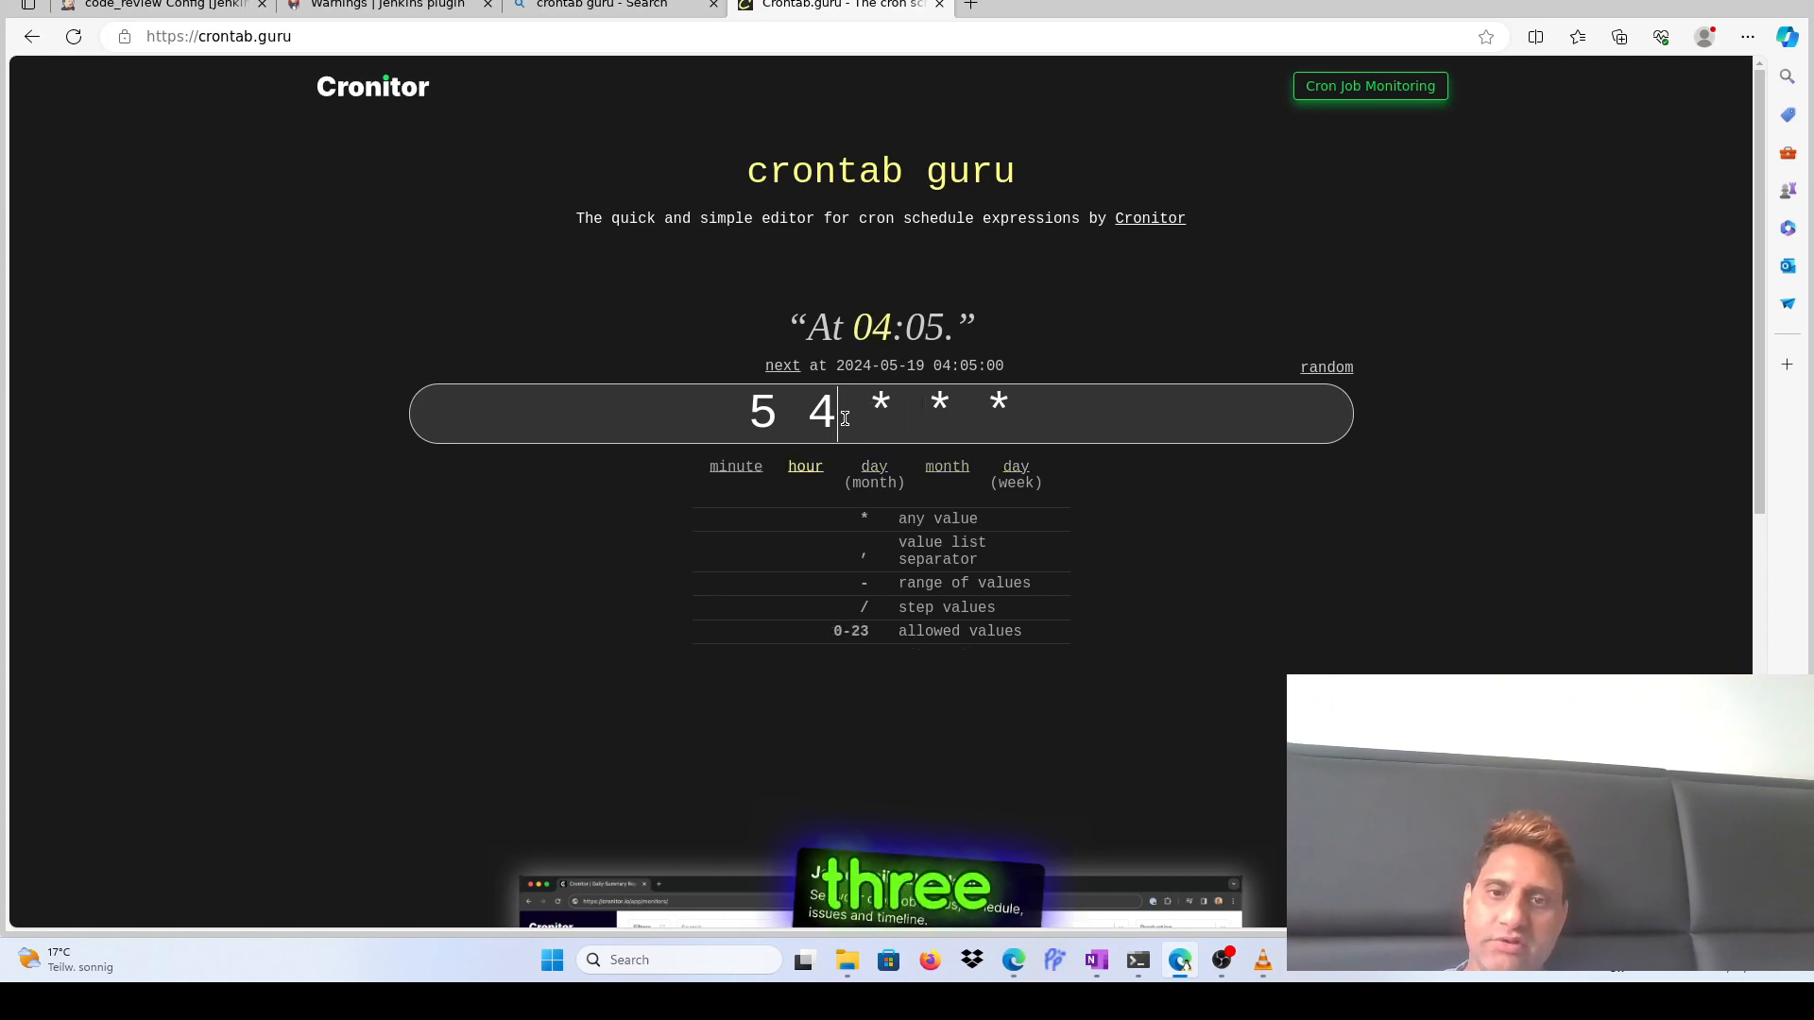
key("Right")
key("Right")
key("Right")
key("Right")
key("Right")
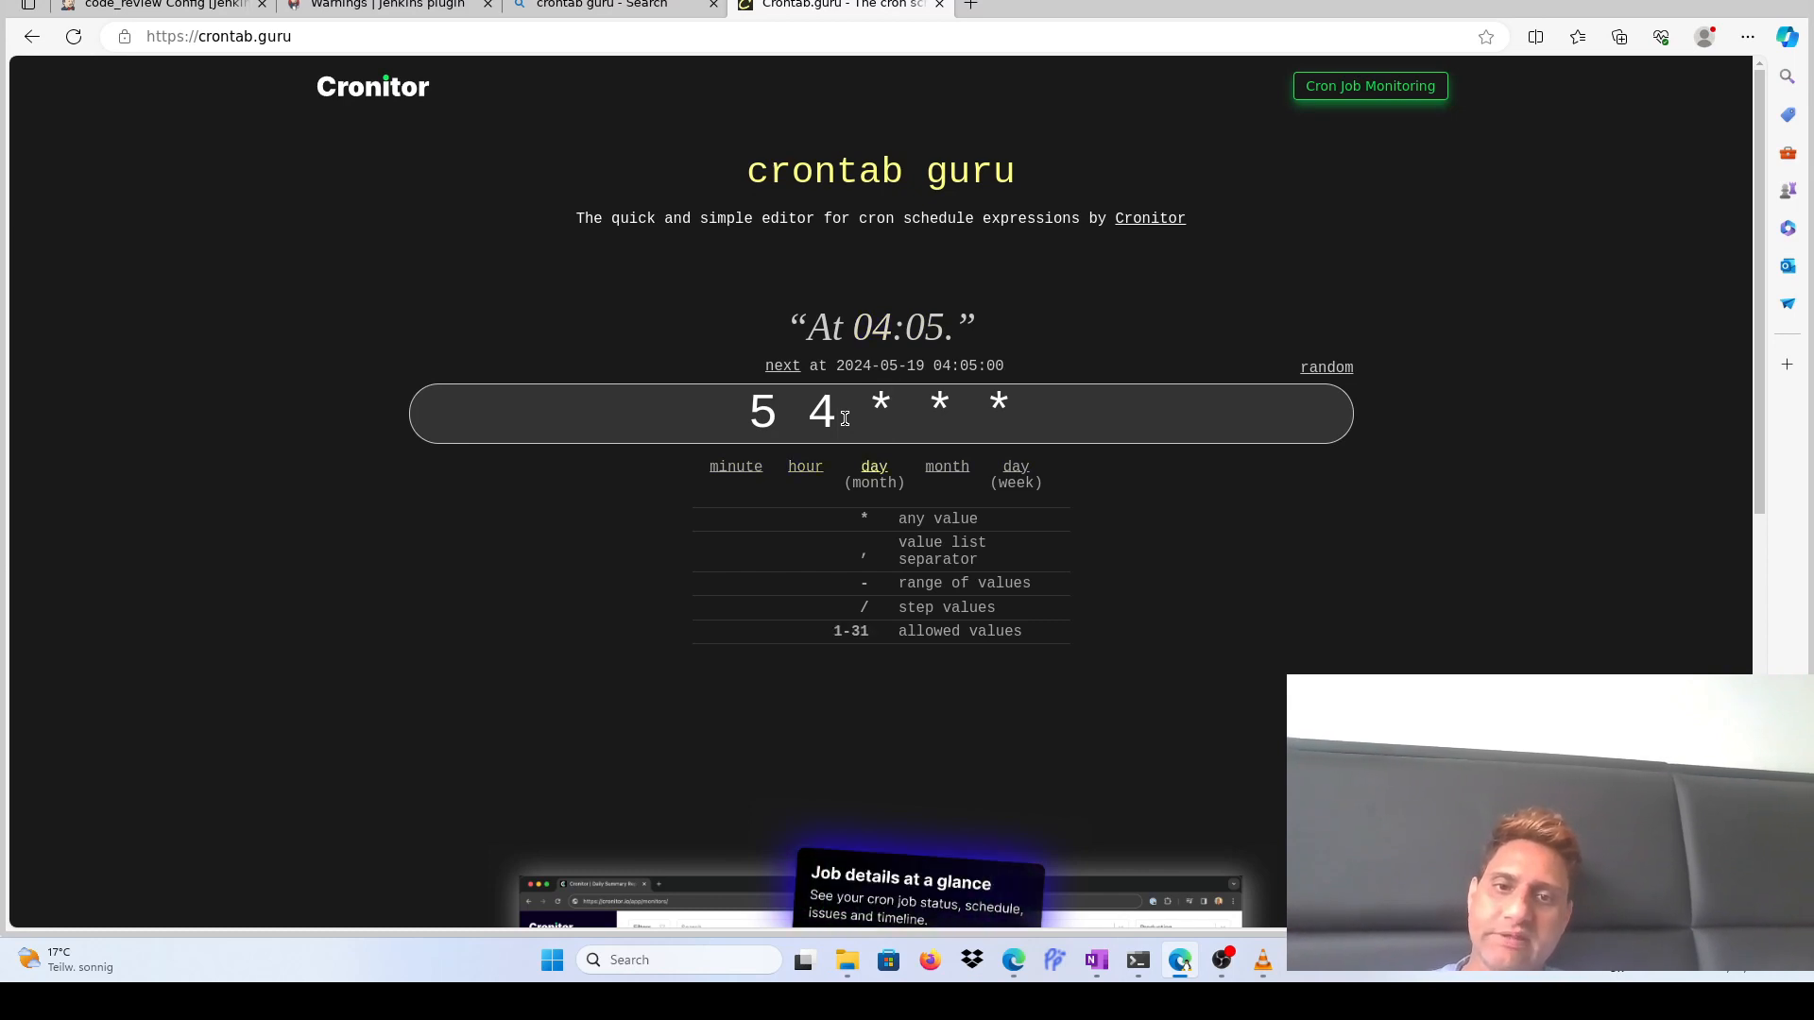
key("Right")
key("Right")
key("Right")
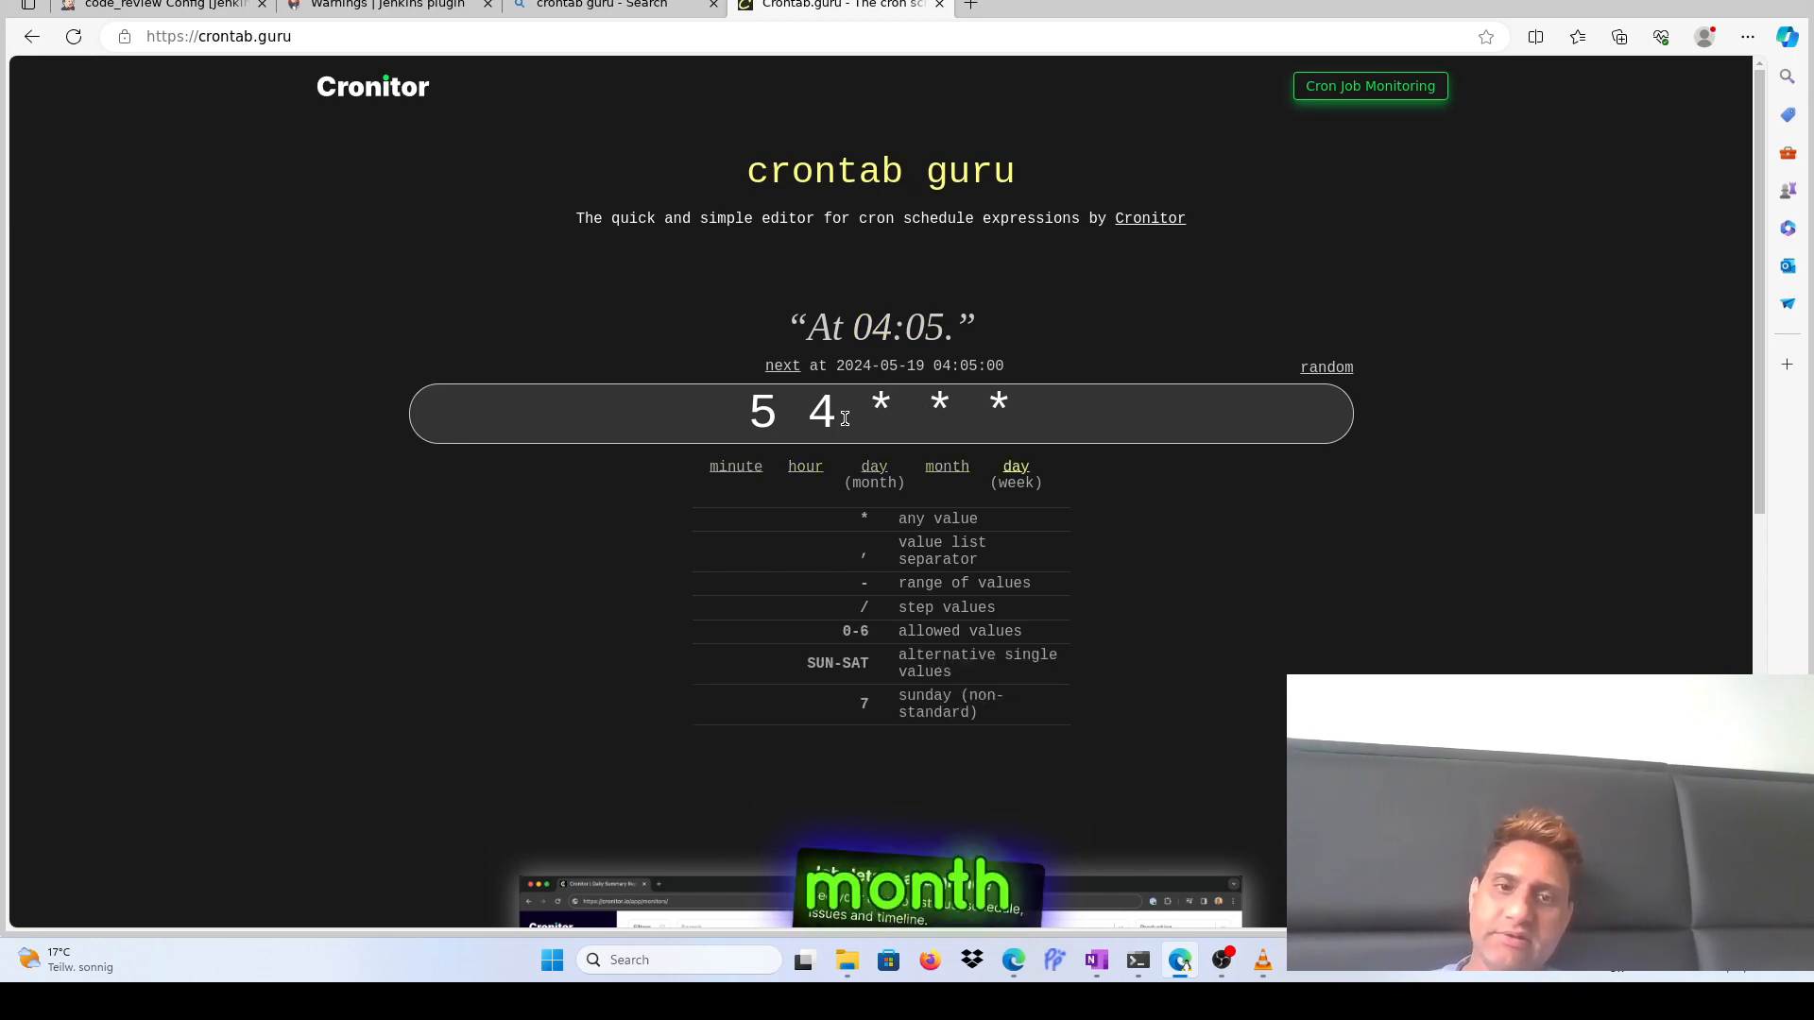
key("Left")
key("Left")
key("Left")
key("Left")
key("Left")
key("Left")
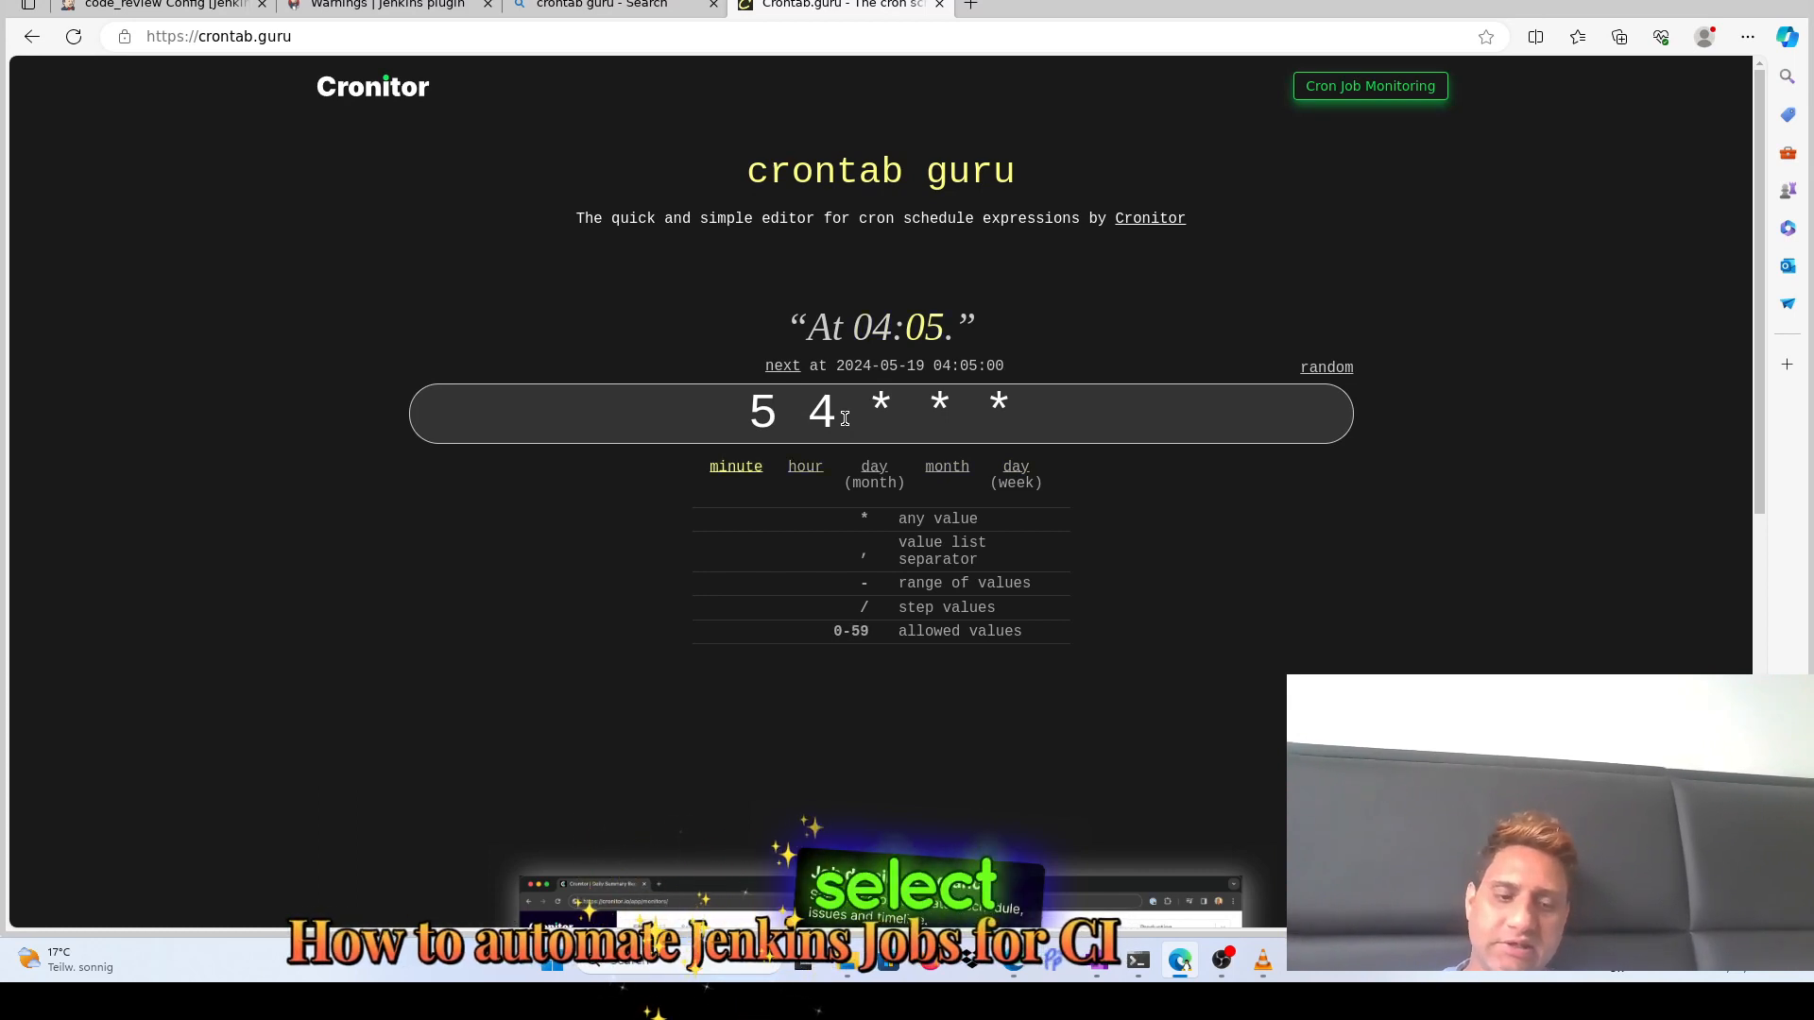
Set both the minute and hour fields of the sample cron expression to *
key("BackSpace")
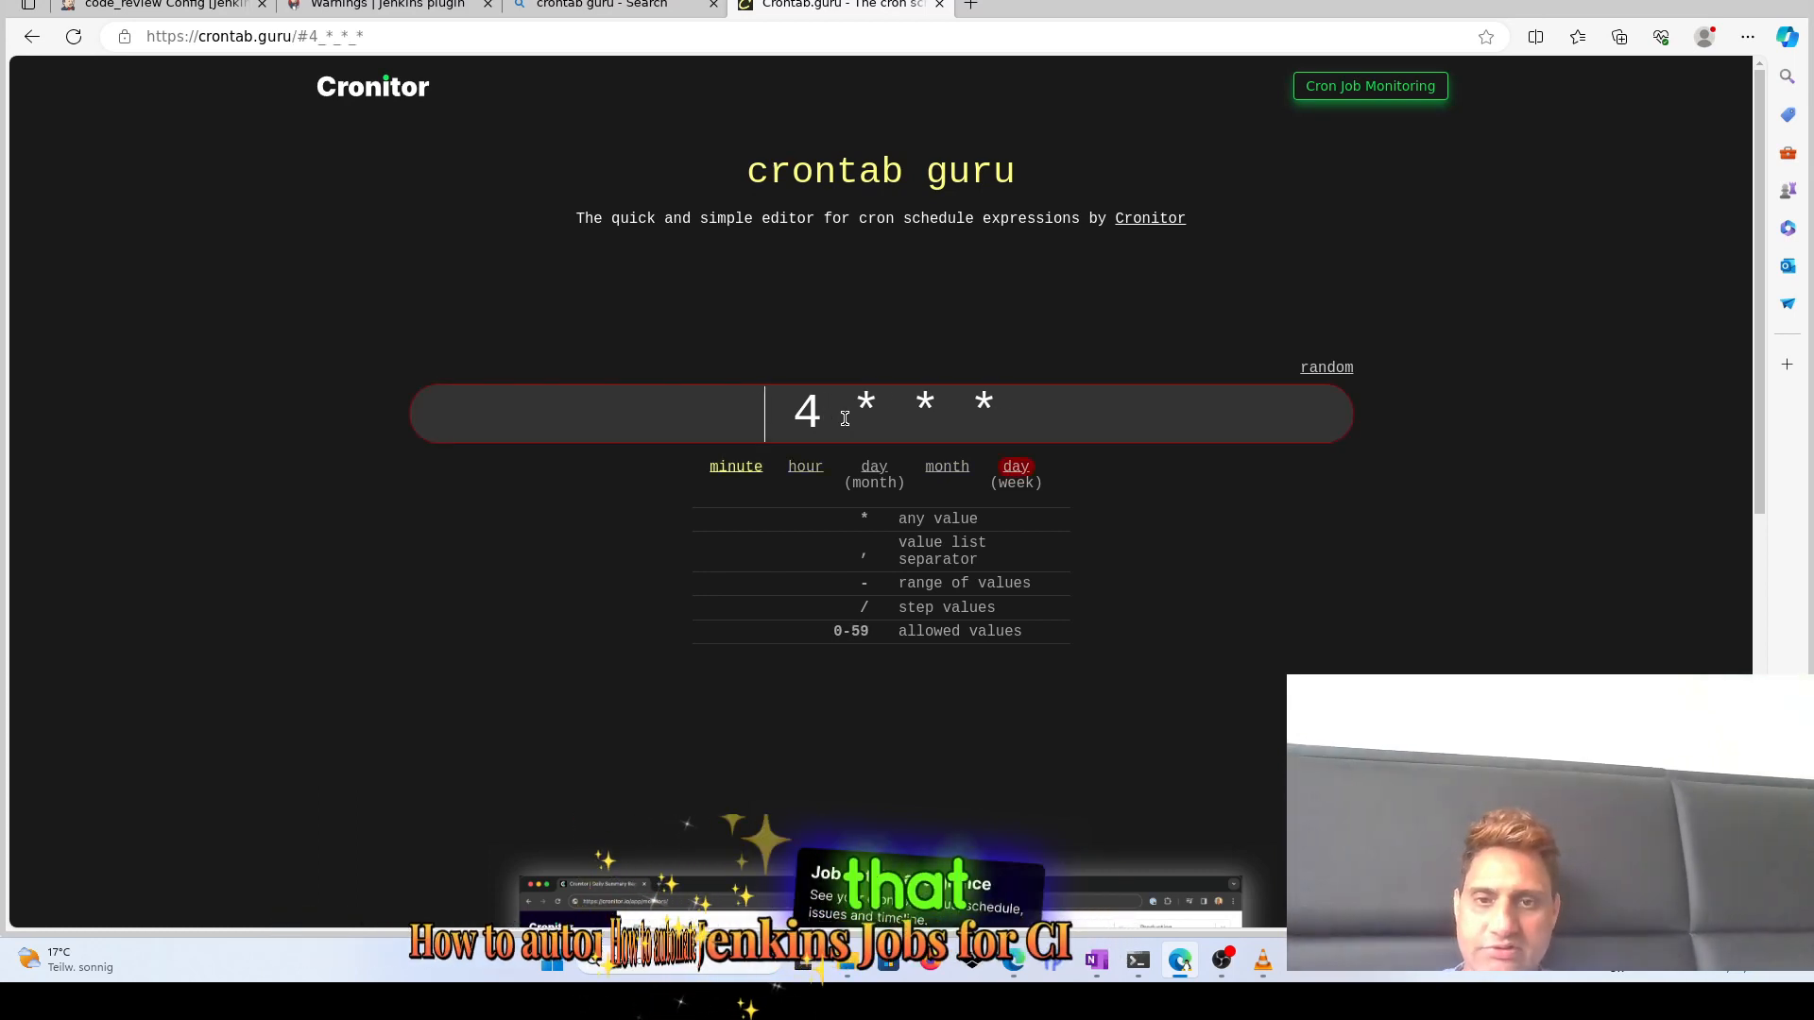
type("*")
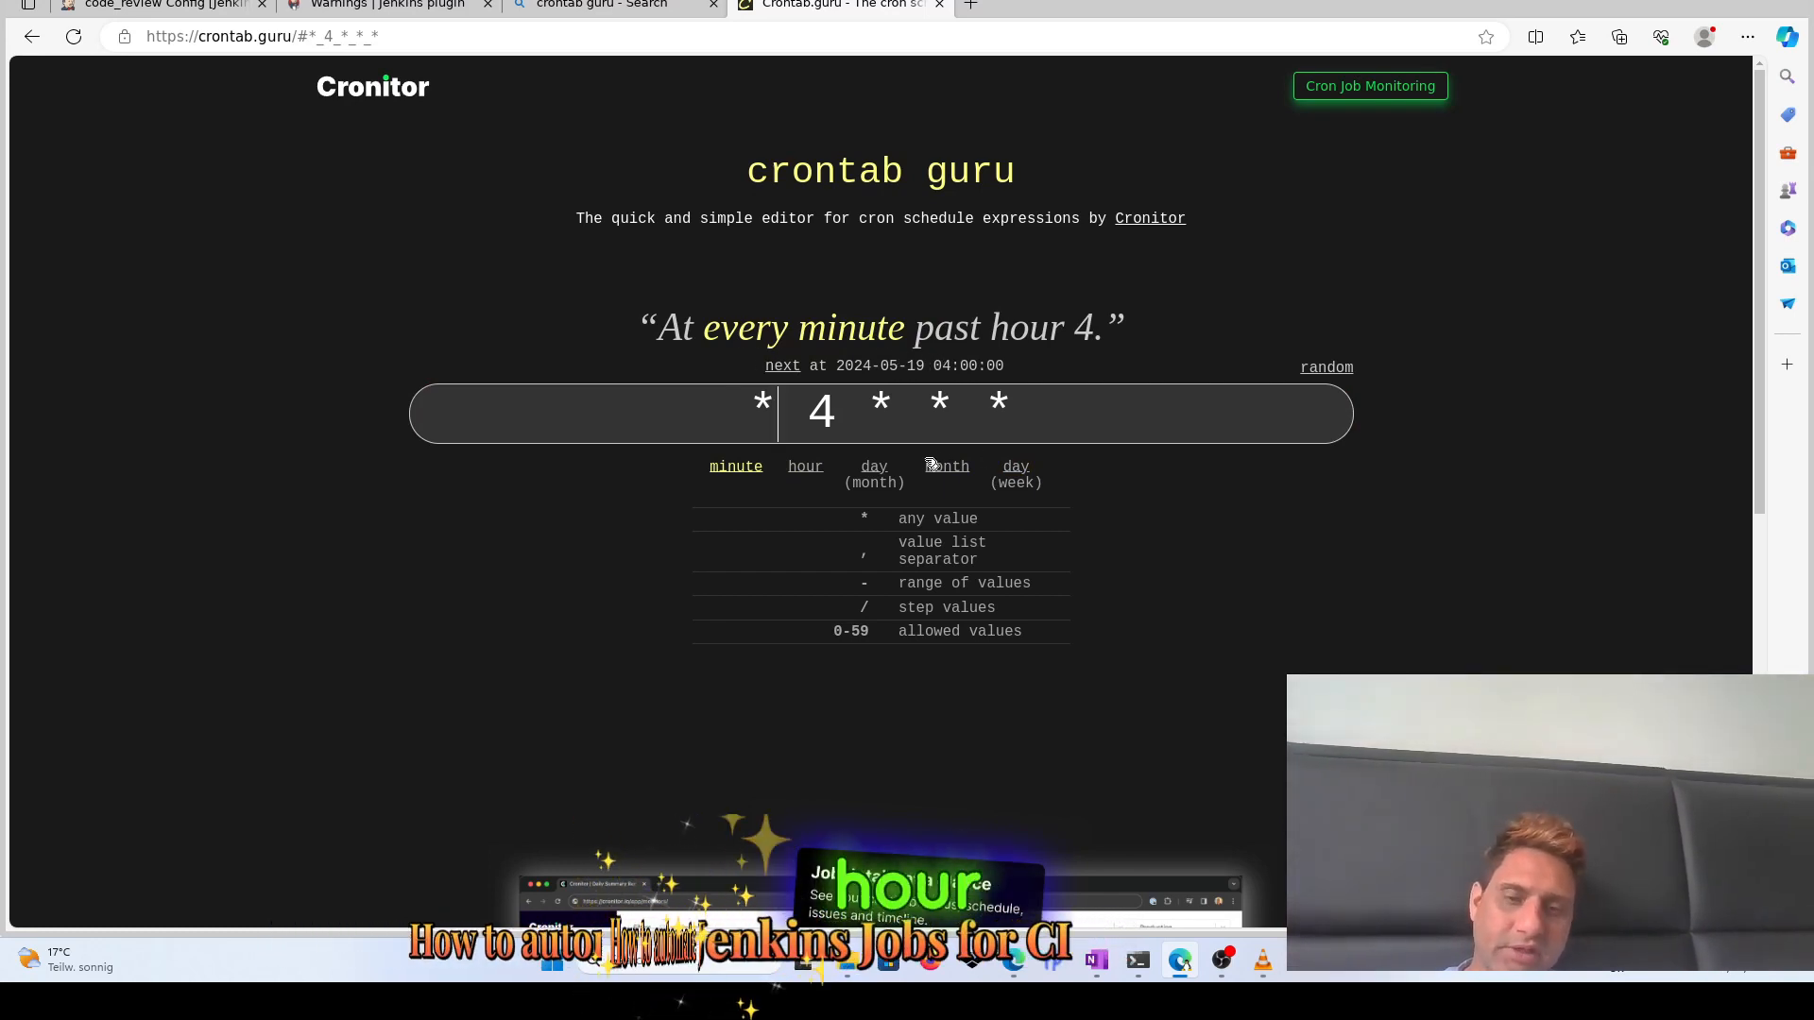
key("Right")
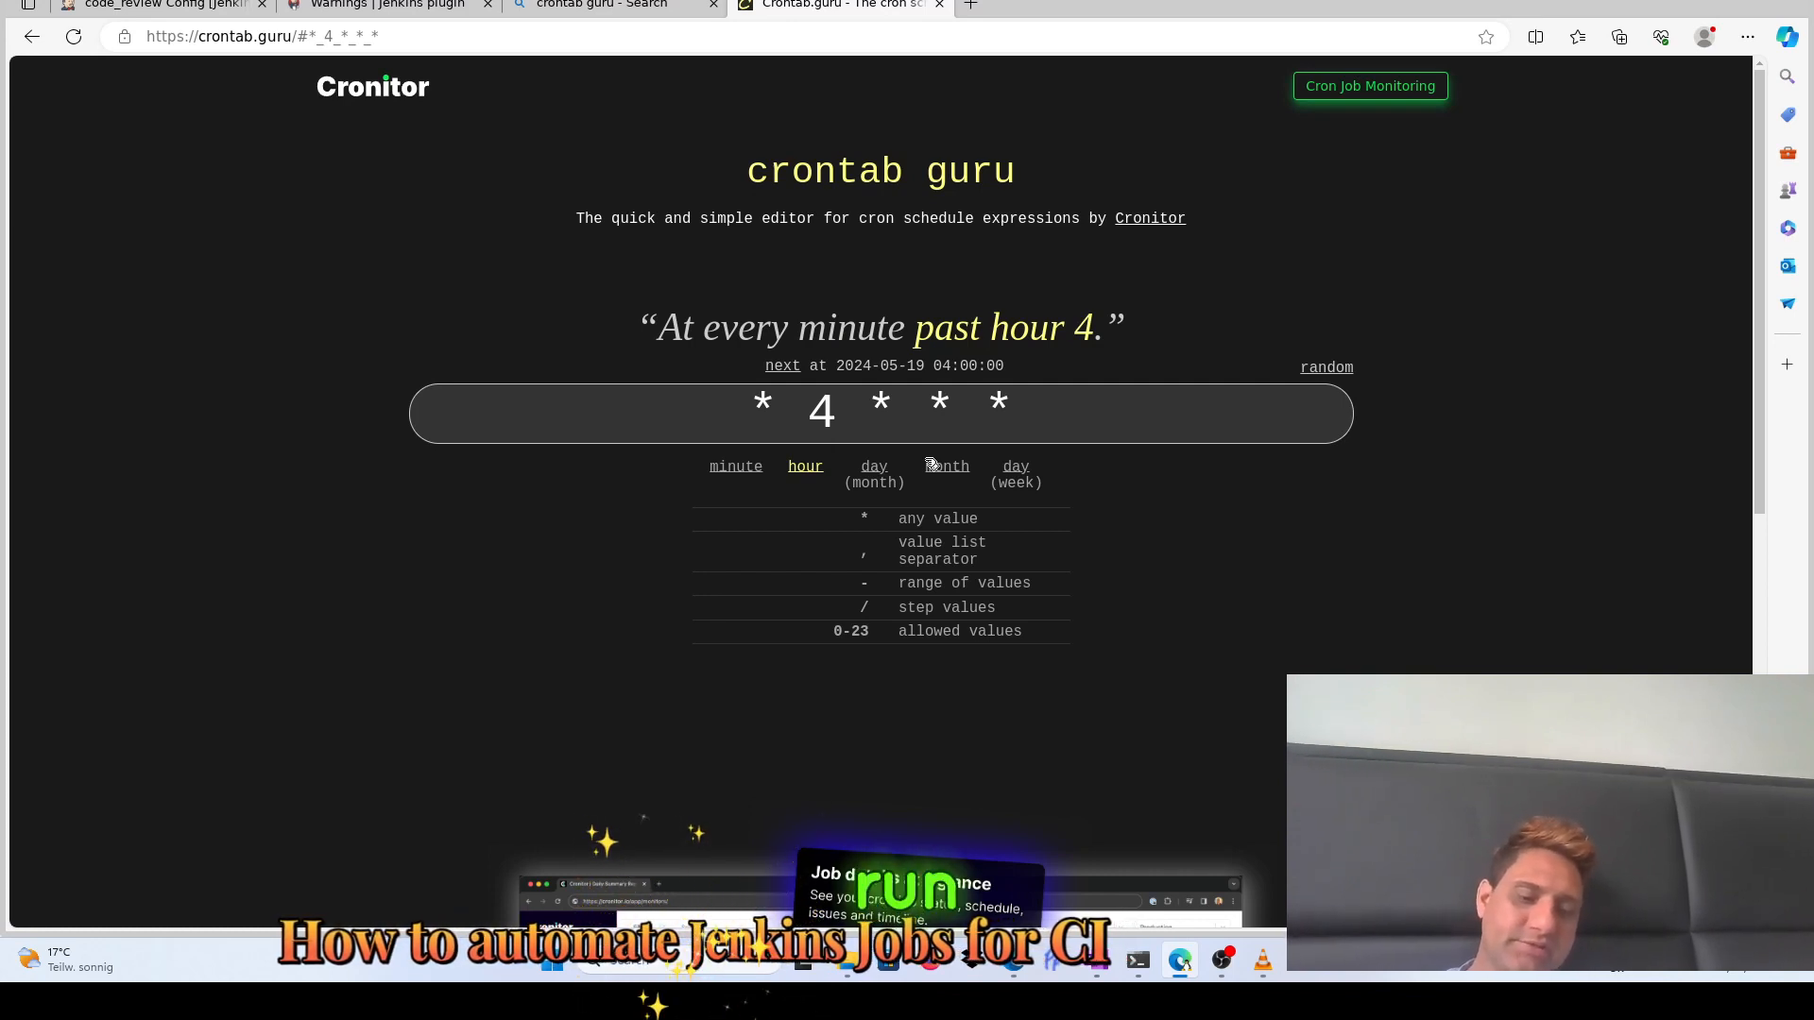
key("BackSpace")
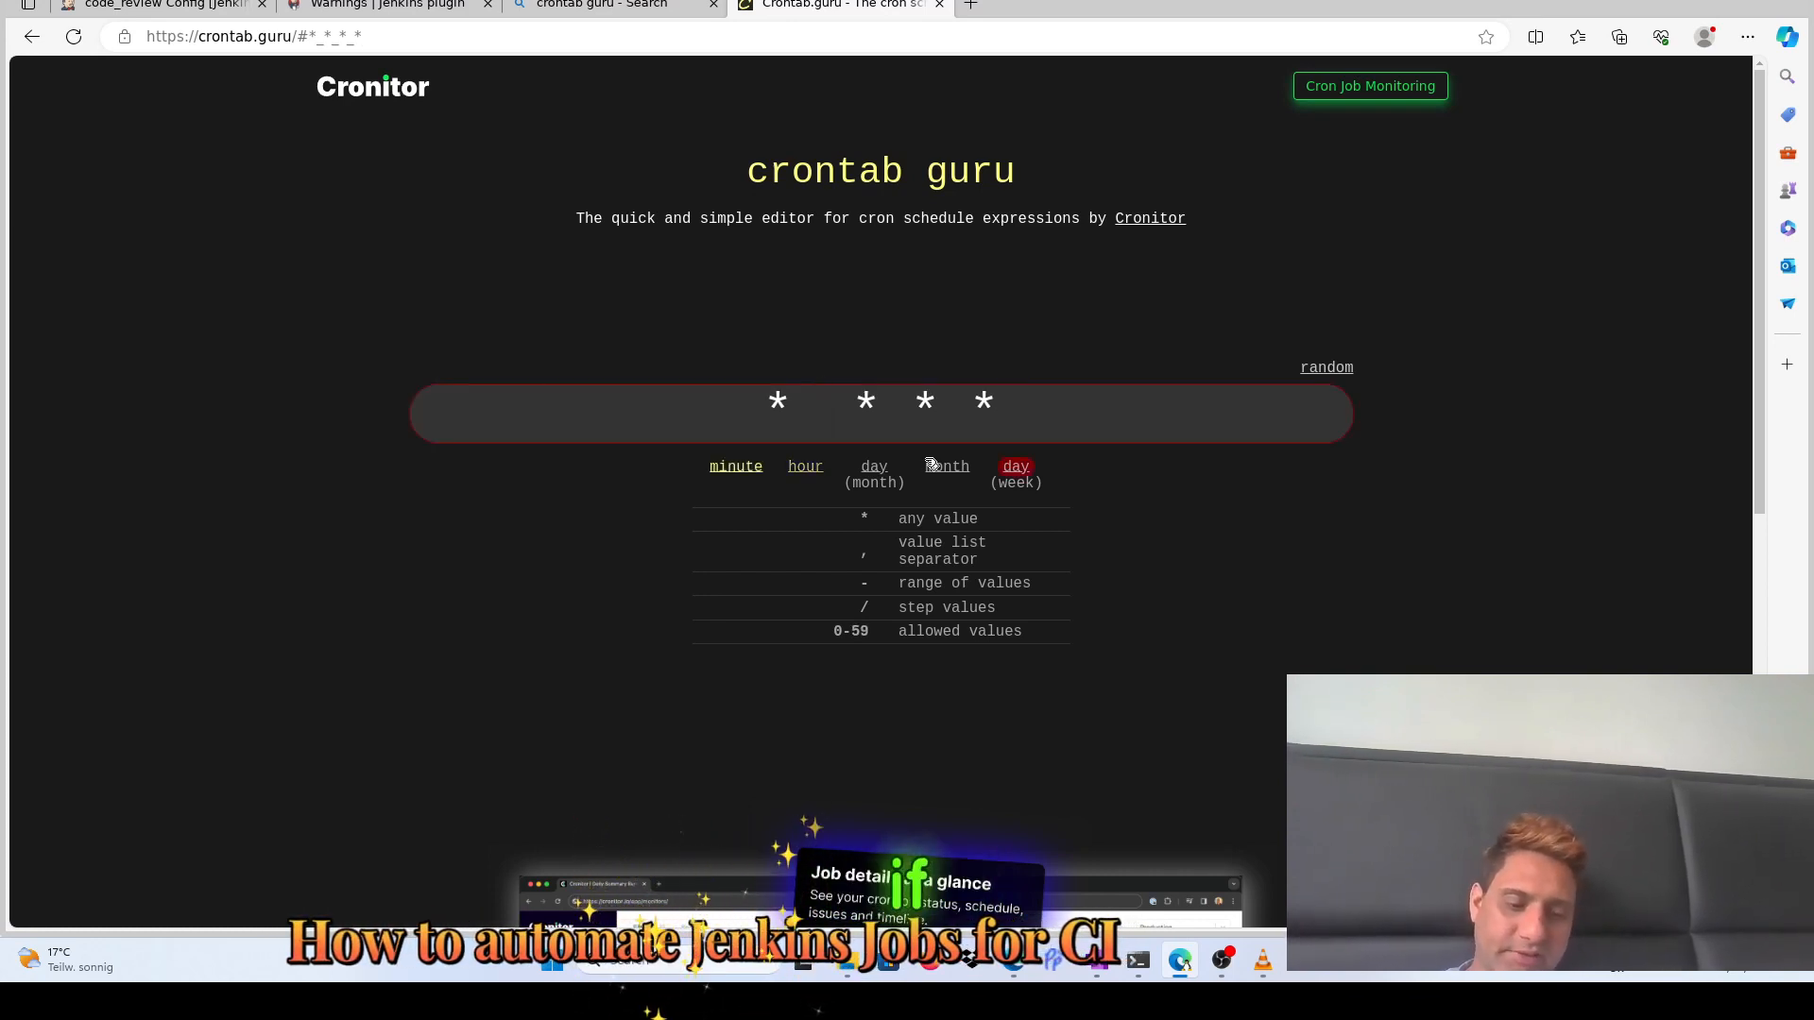
type("*")
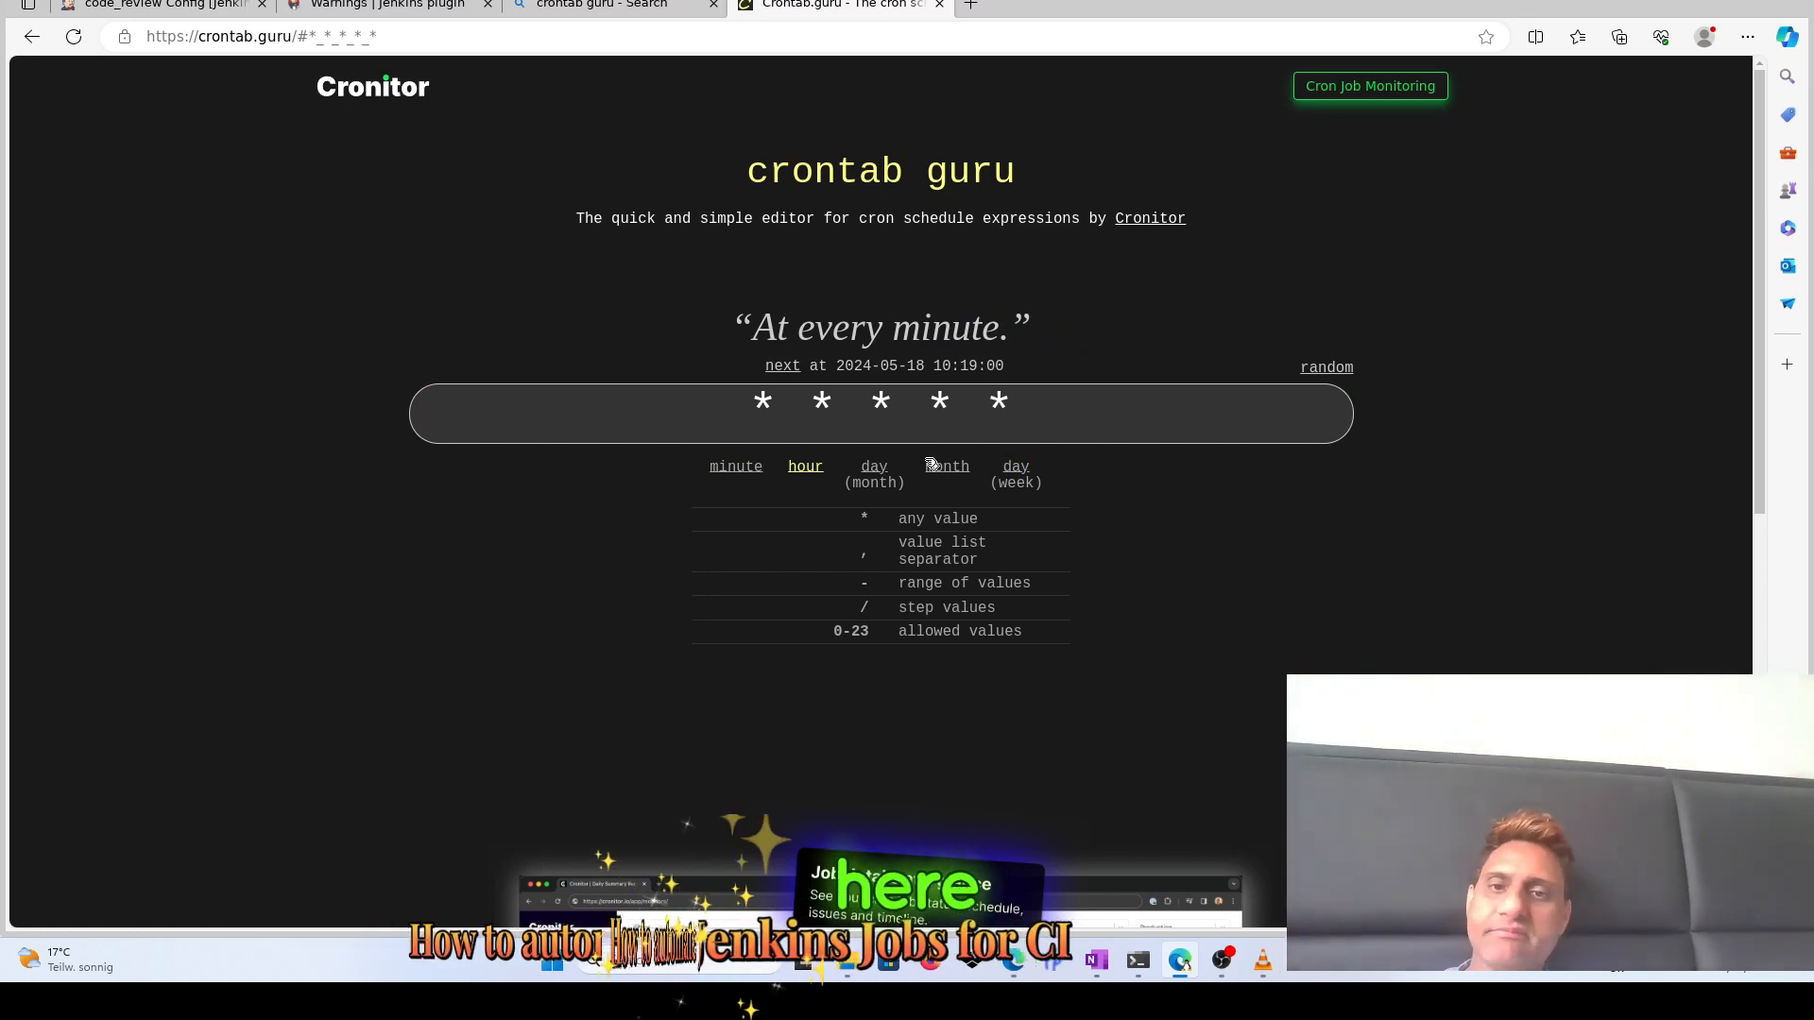
Try 3 as the minute value in the sample cron expression and restore that field to *
key("Left")
key("Left")
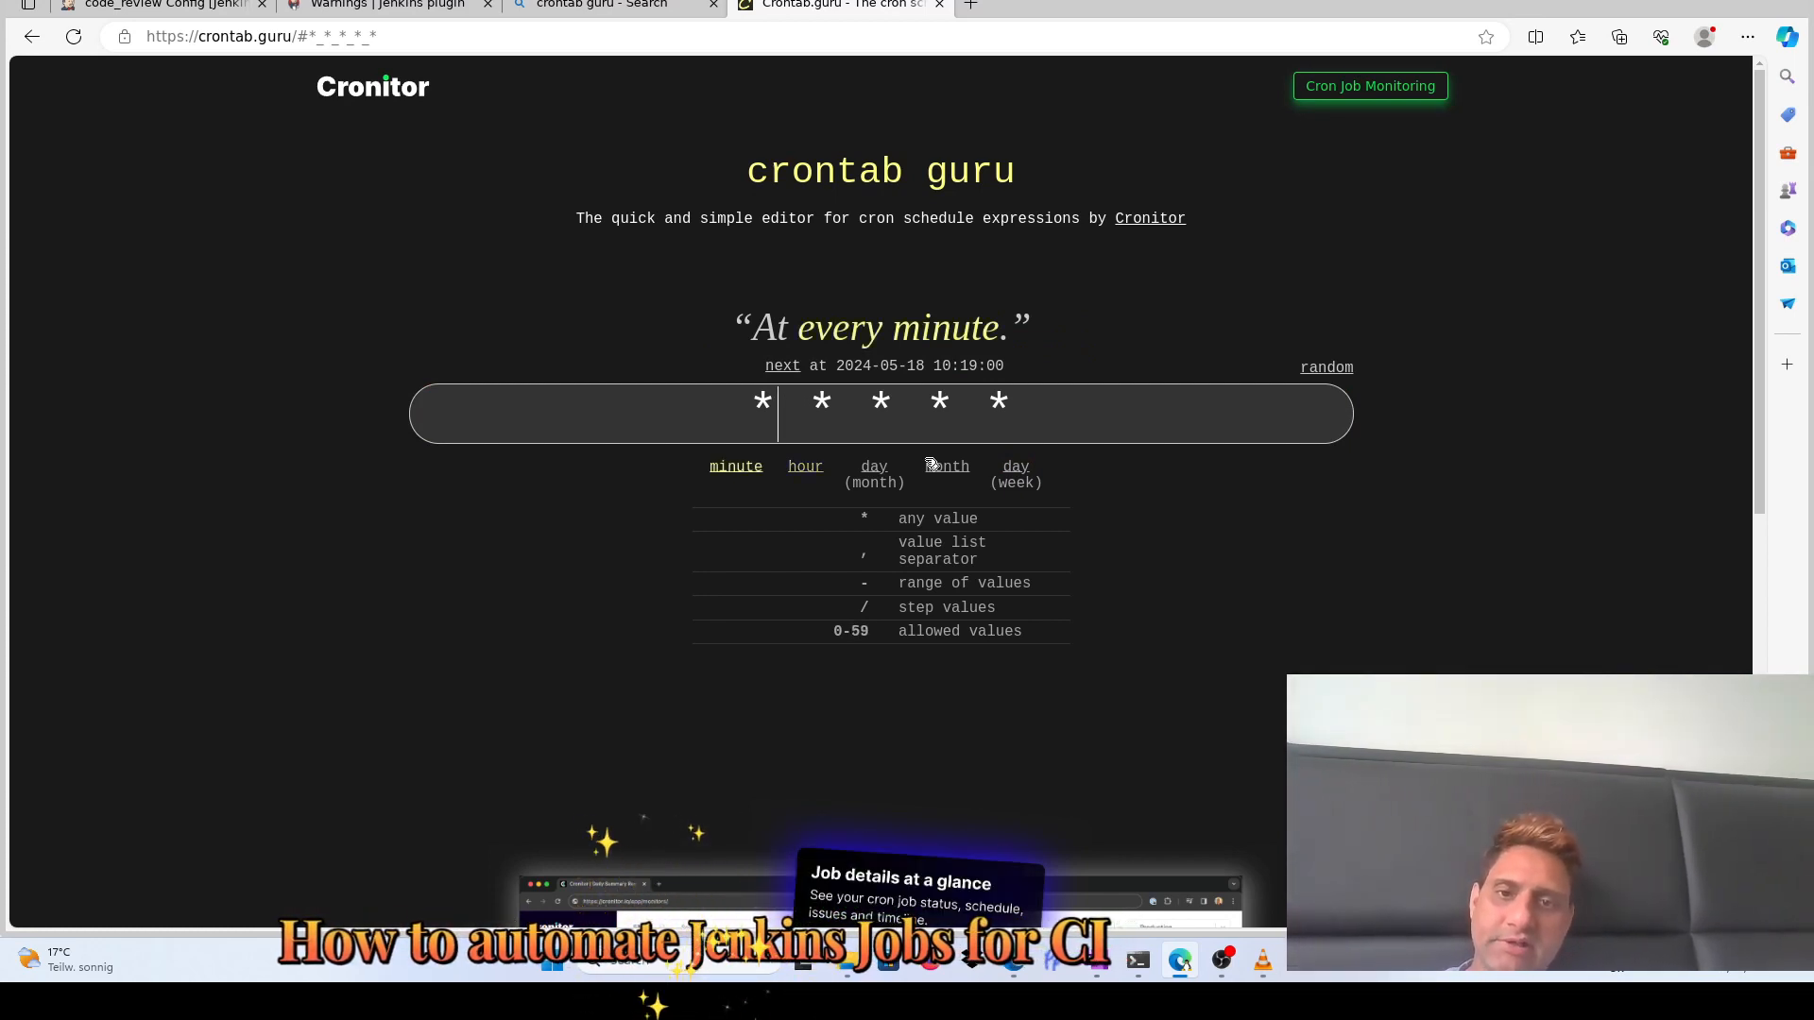
key("BackSpace")
type("3")
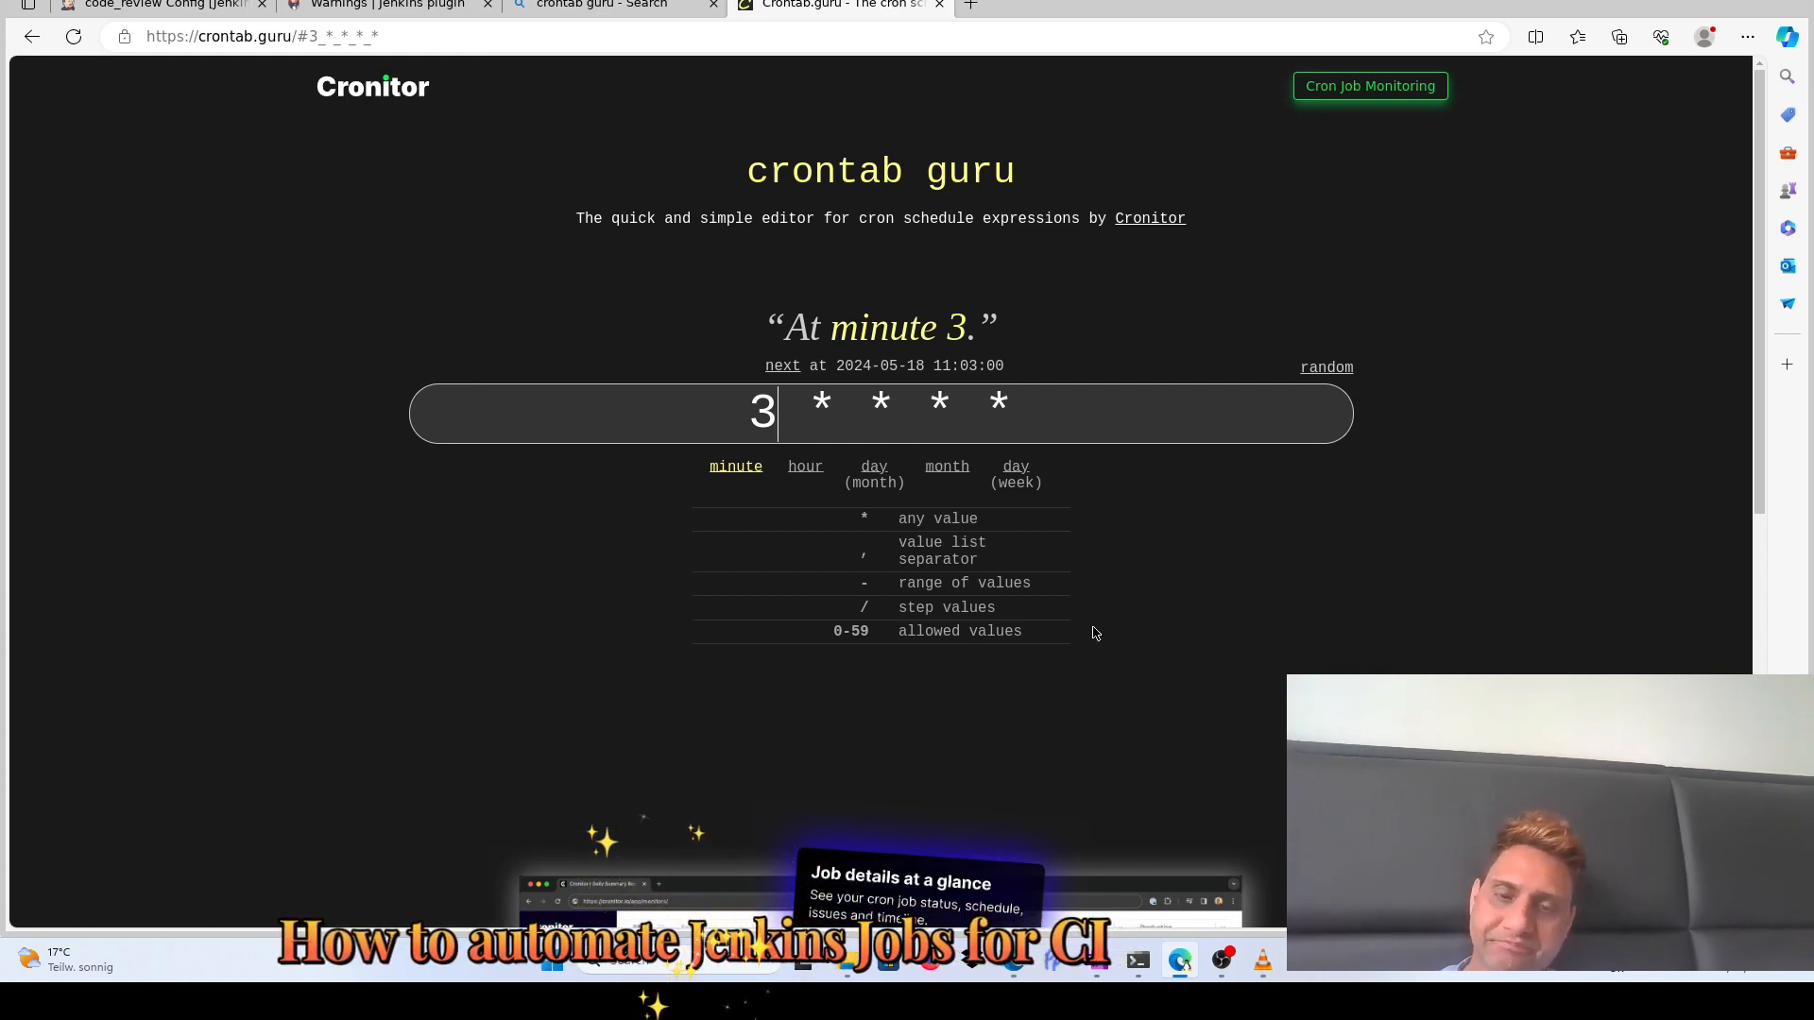
key("BackSpace")
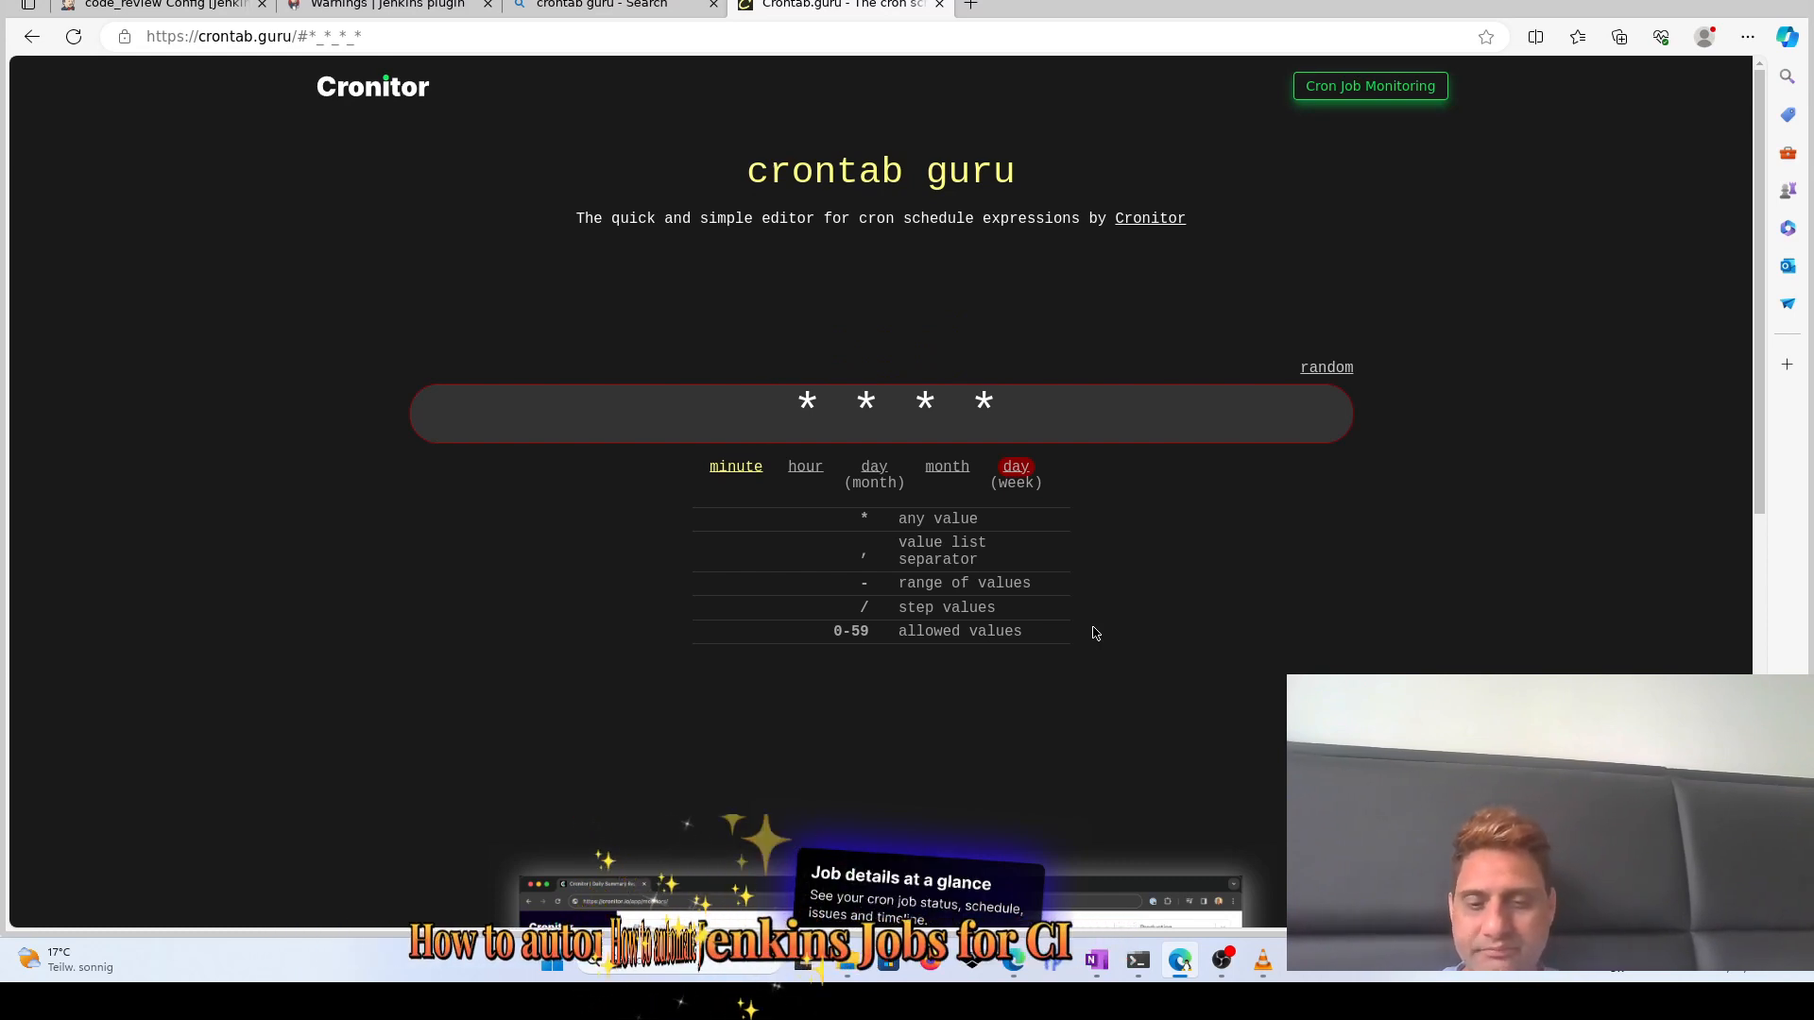
type("*")
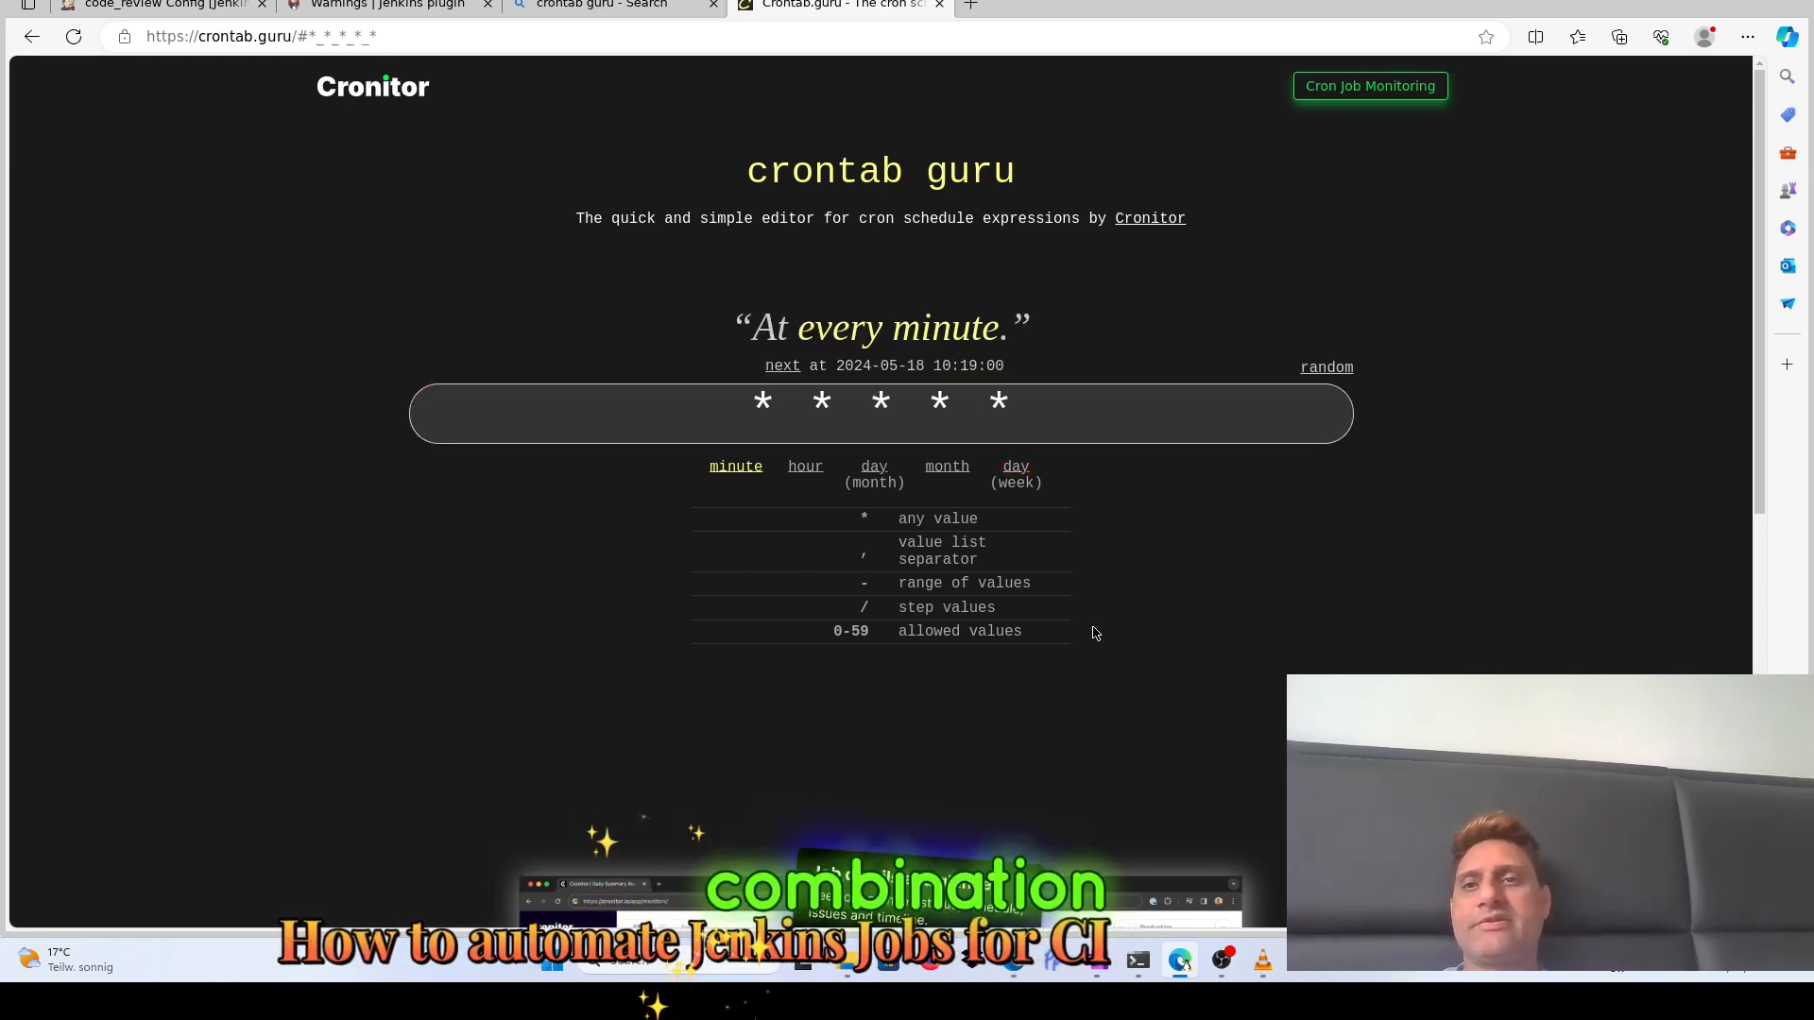
Return to the code_review job's open configuration page in the browser
left_click(383, 9)
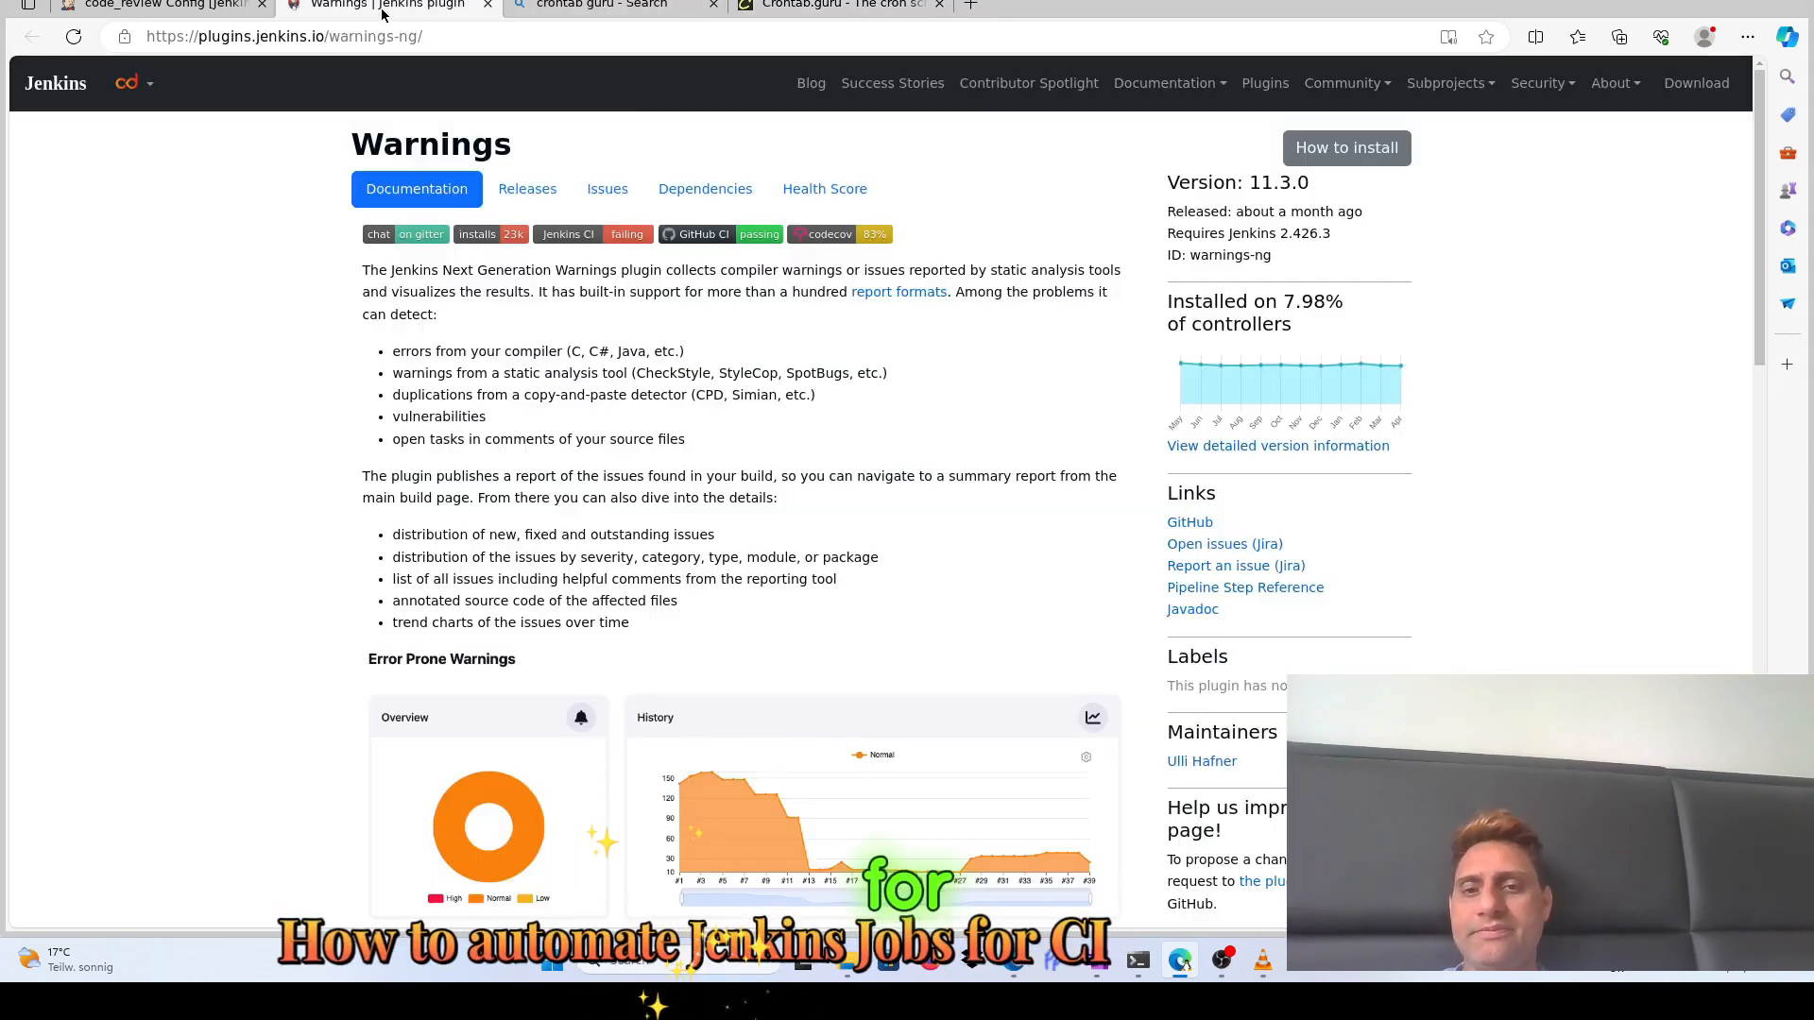
left_click(147, 5)
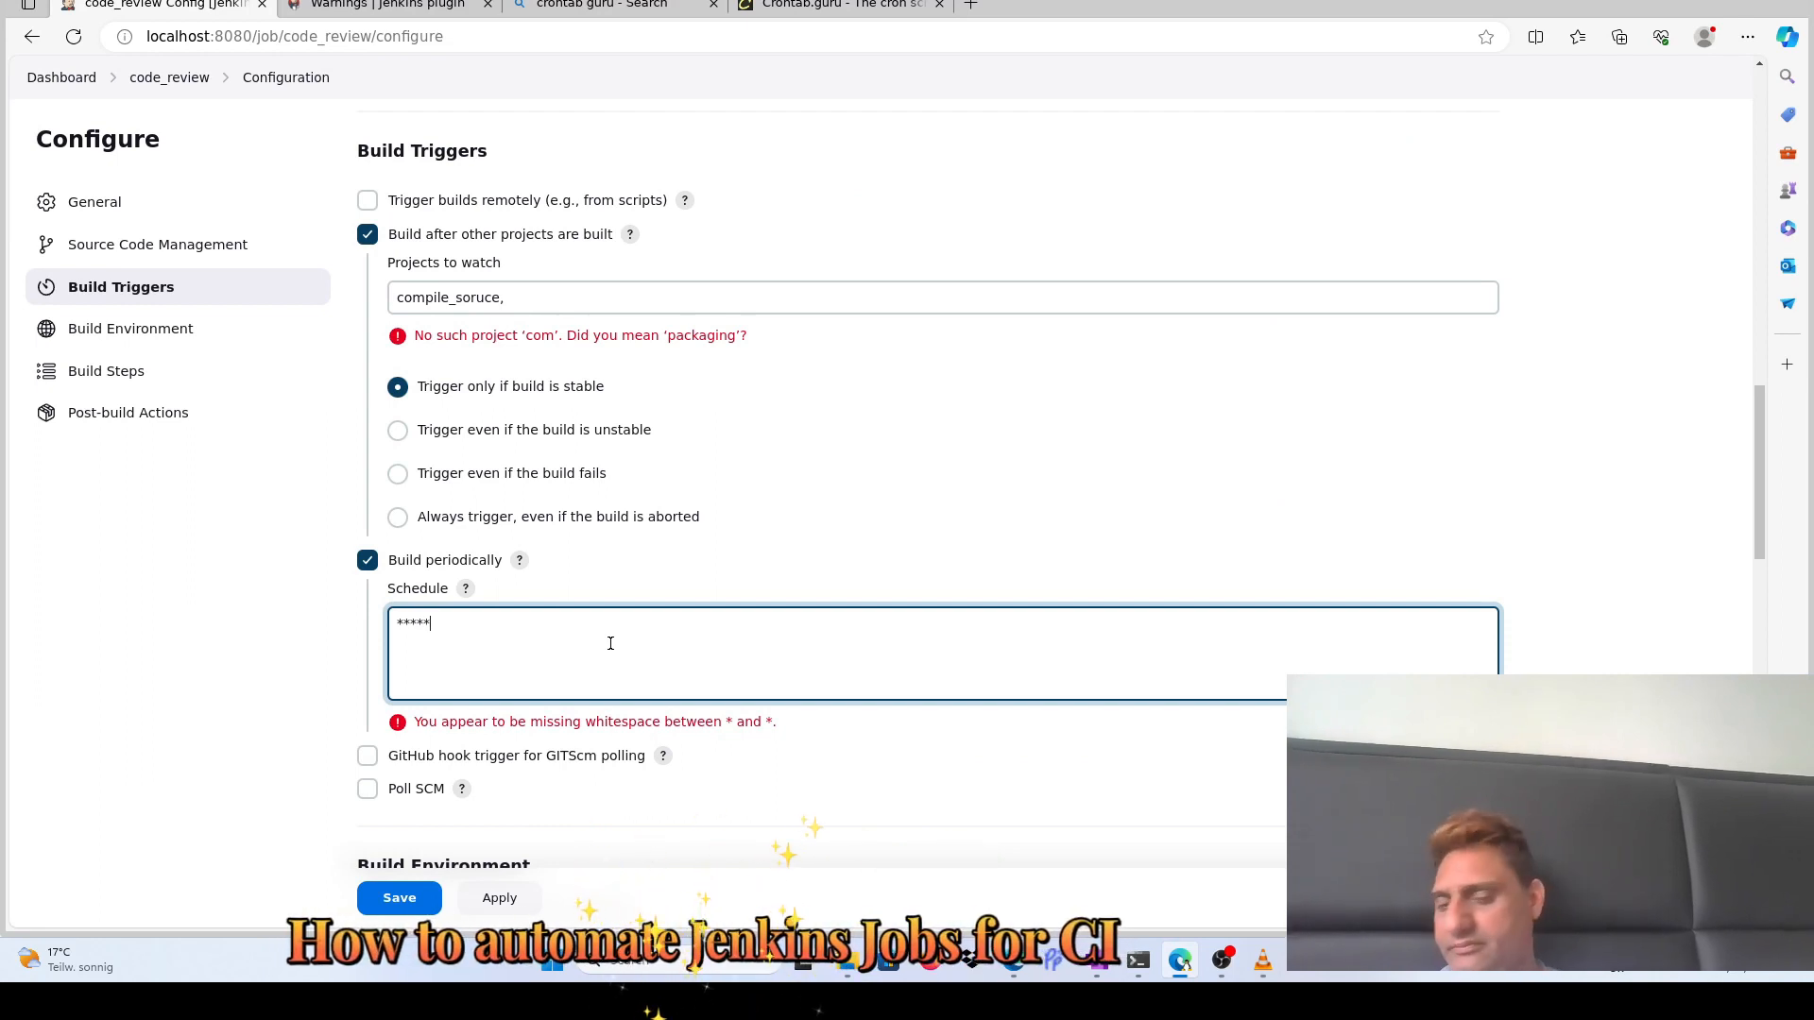
key("ctrl+l")
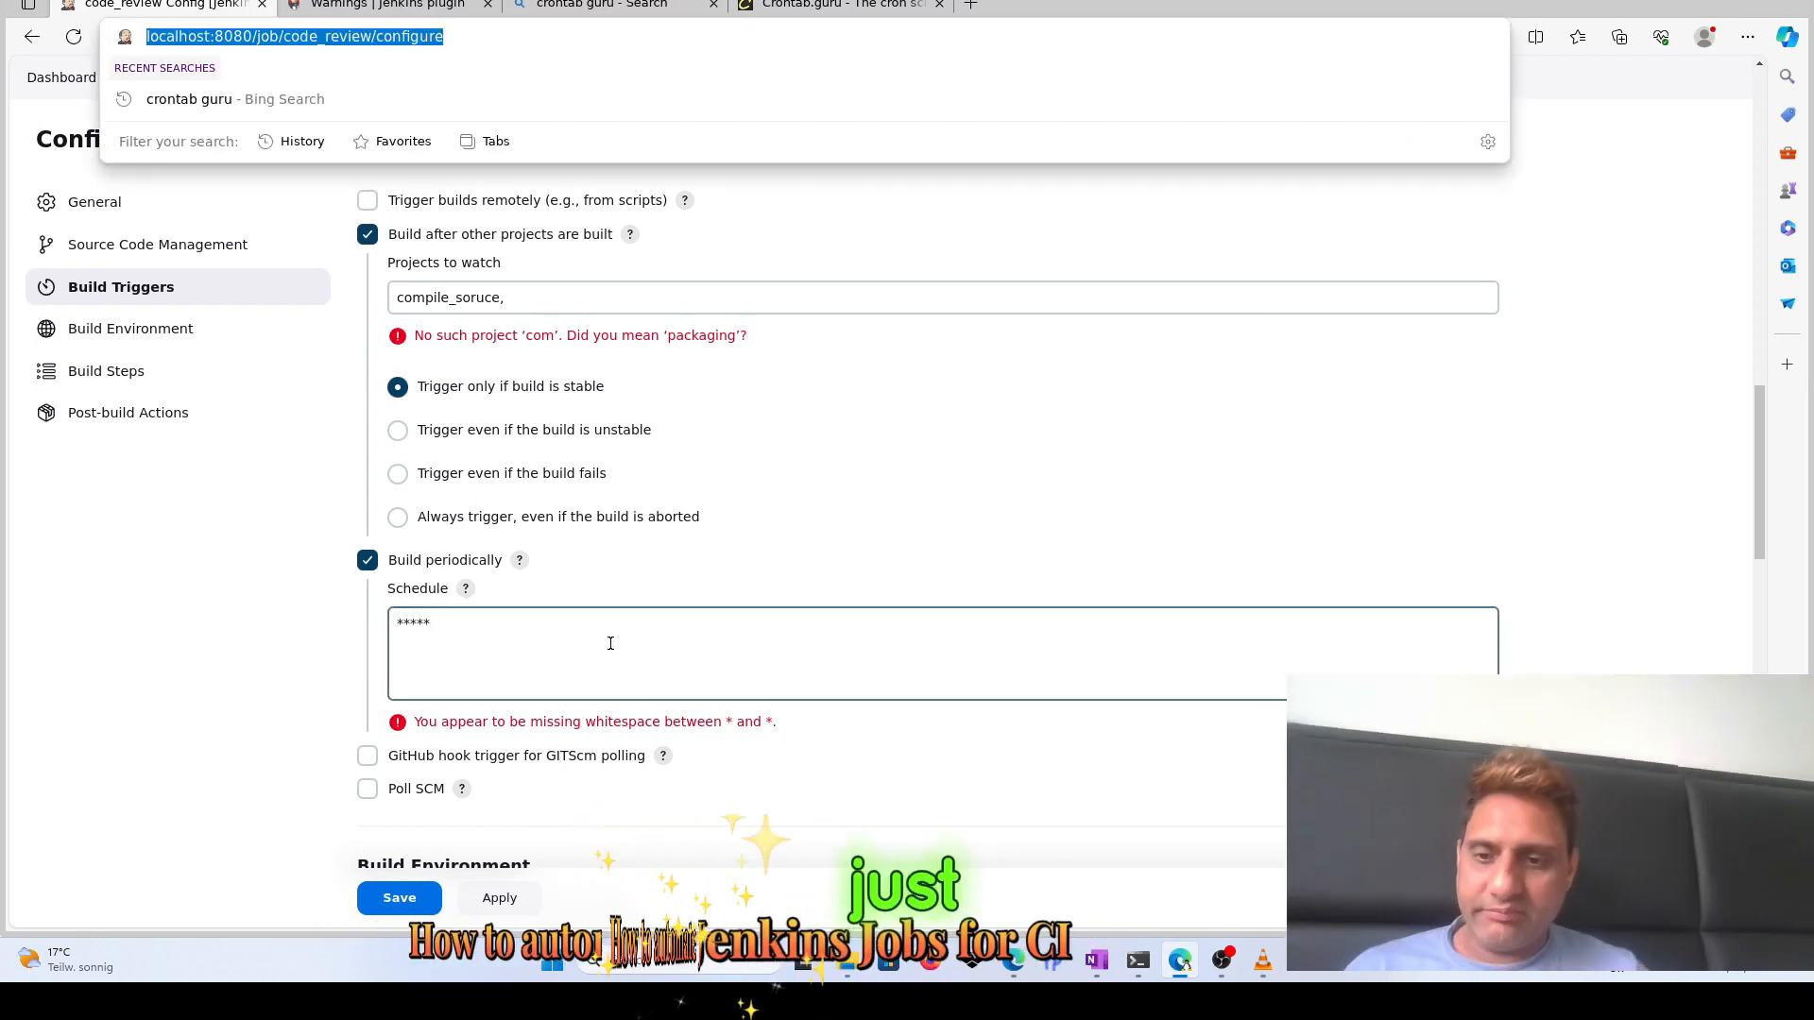
Replace the periodic build schedule of code_review with 3****
left_click(486, 622)
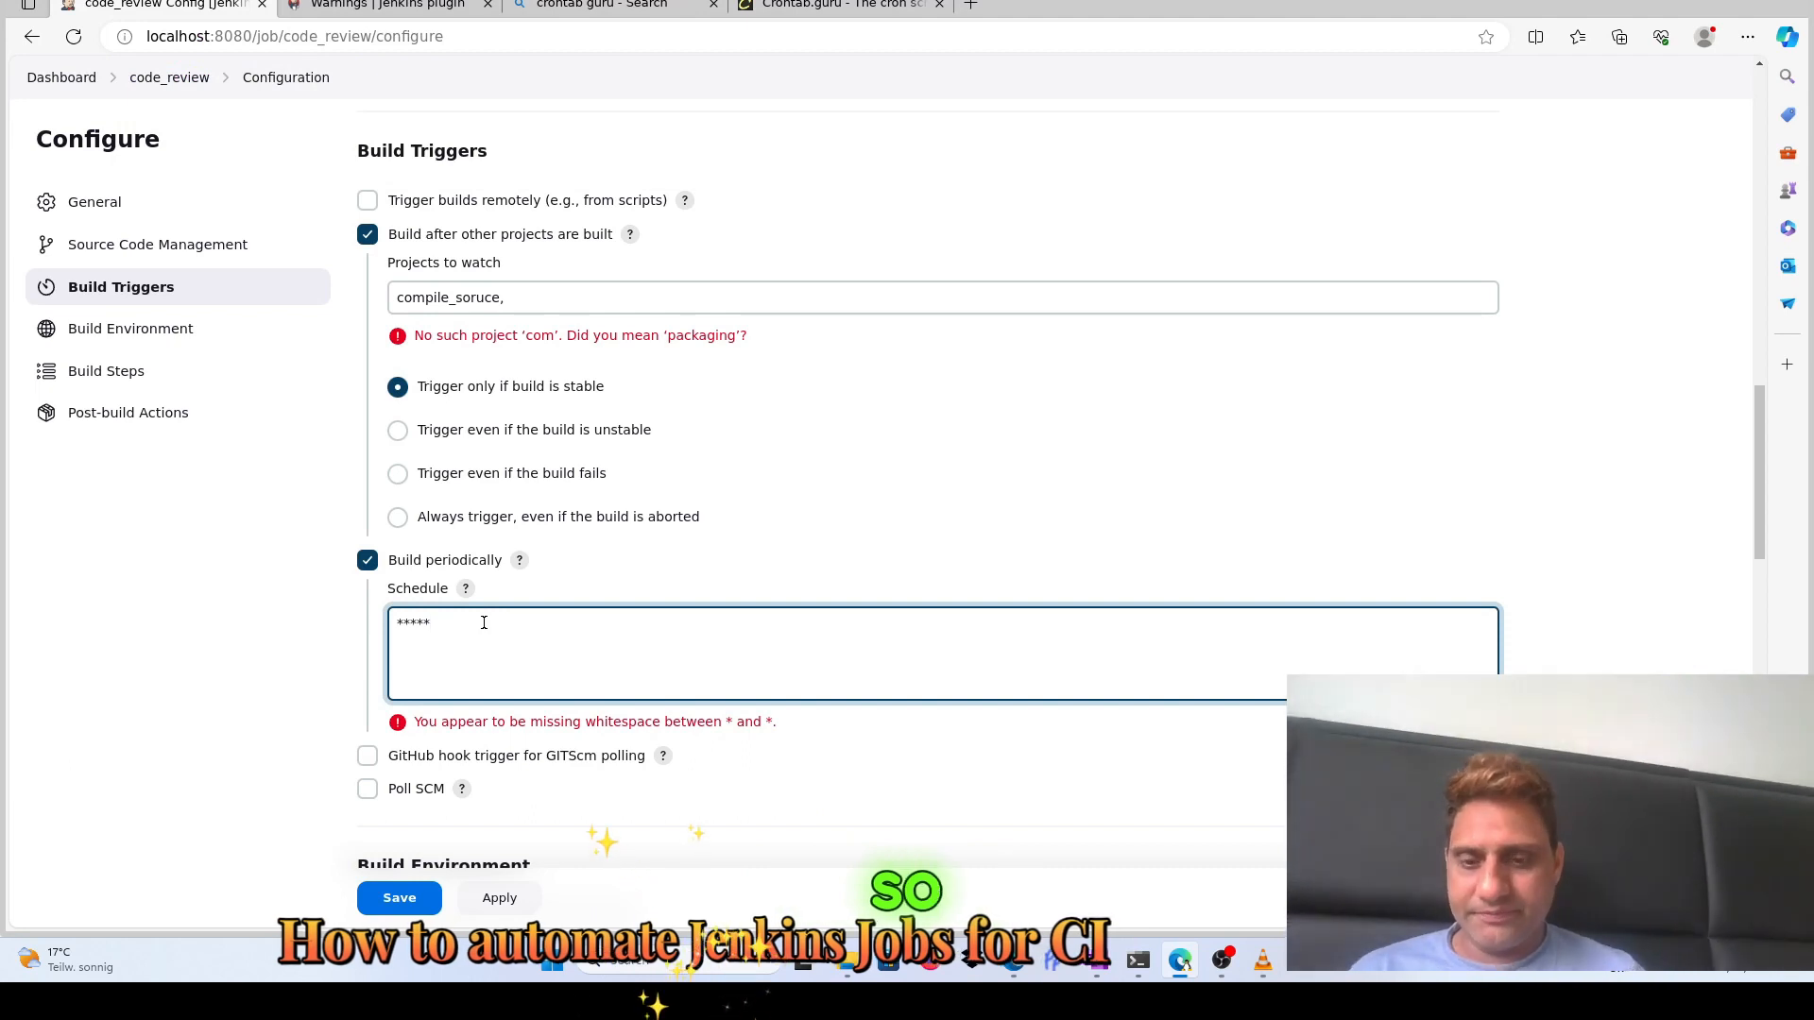
key("BackSpace")
key("BackSpace")
key("BackSpace")
key("BackSpace")
key("BackSpace")
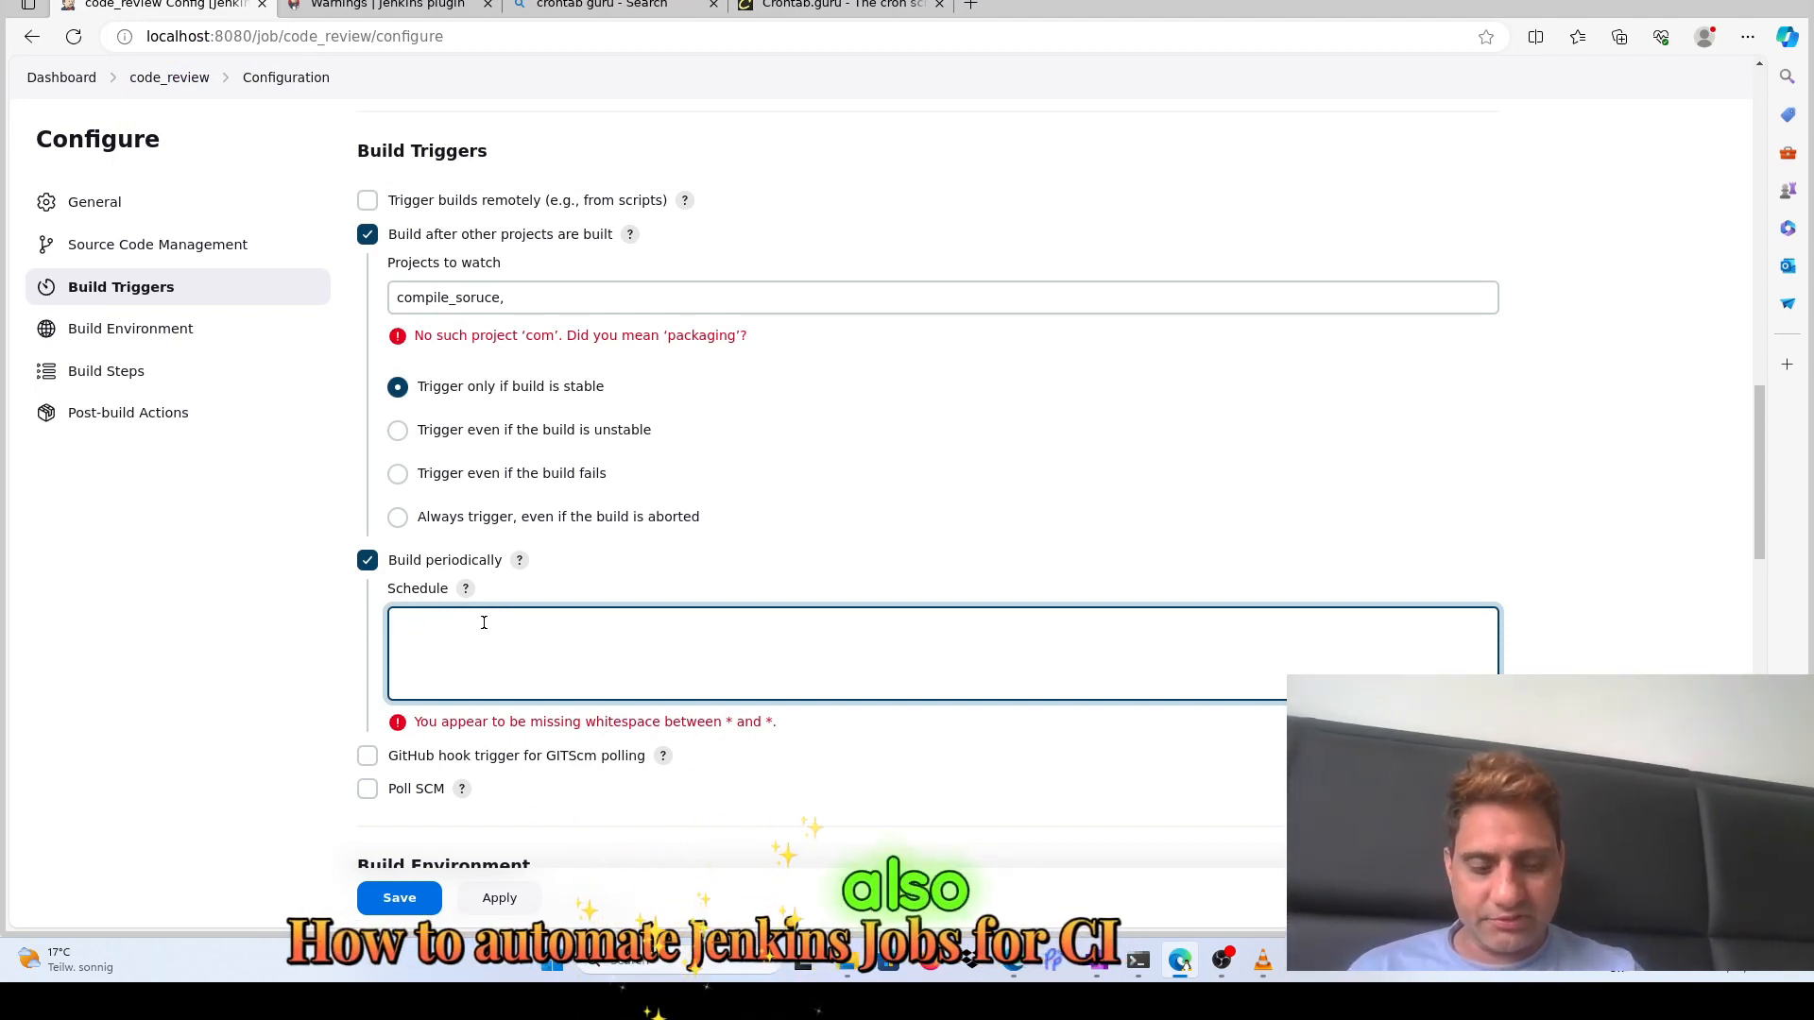
type("***")
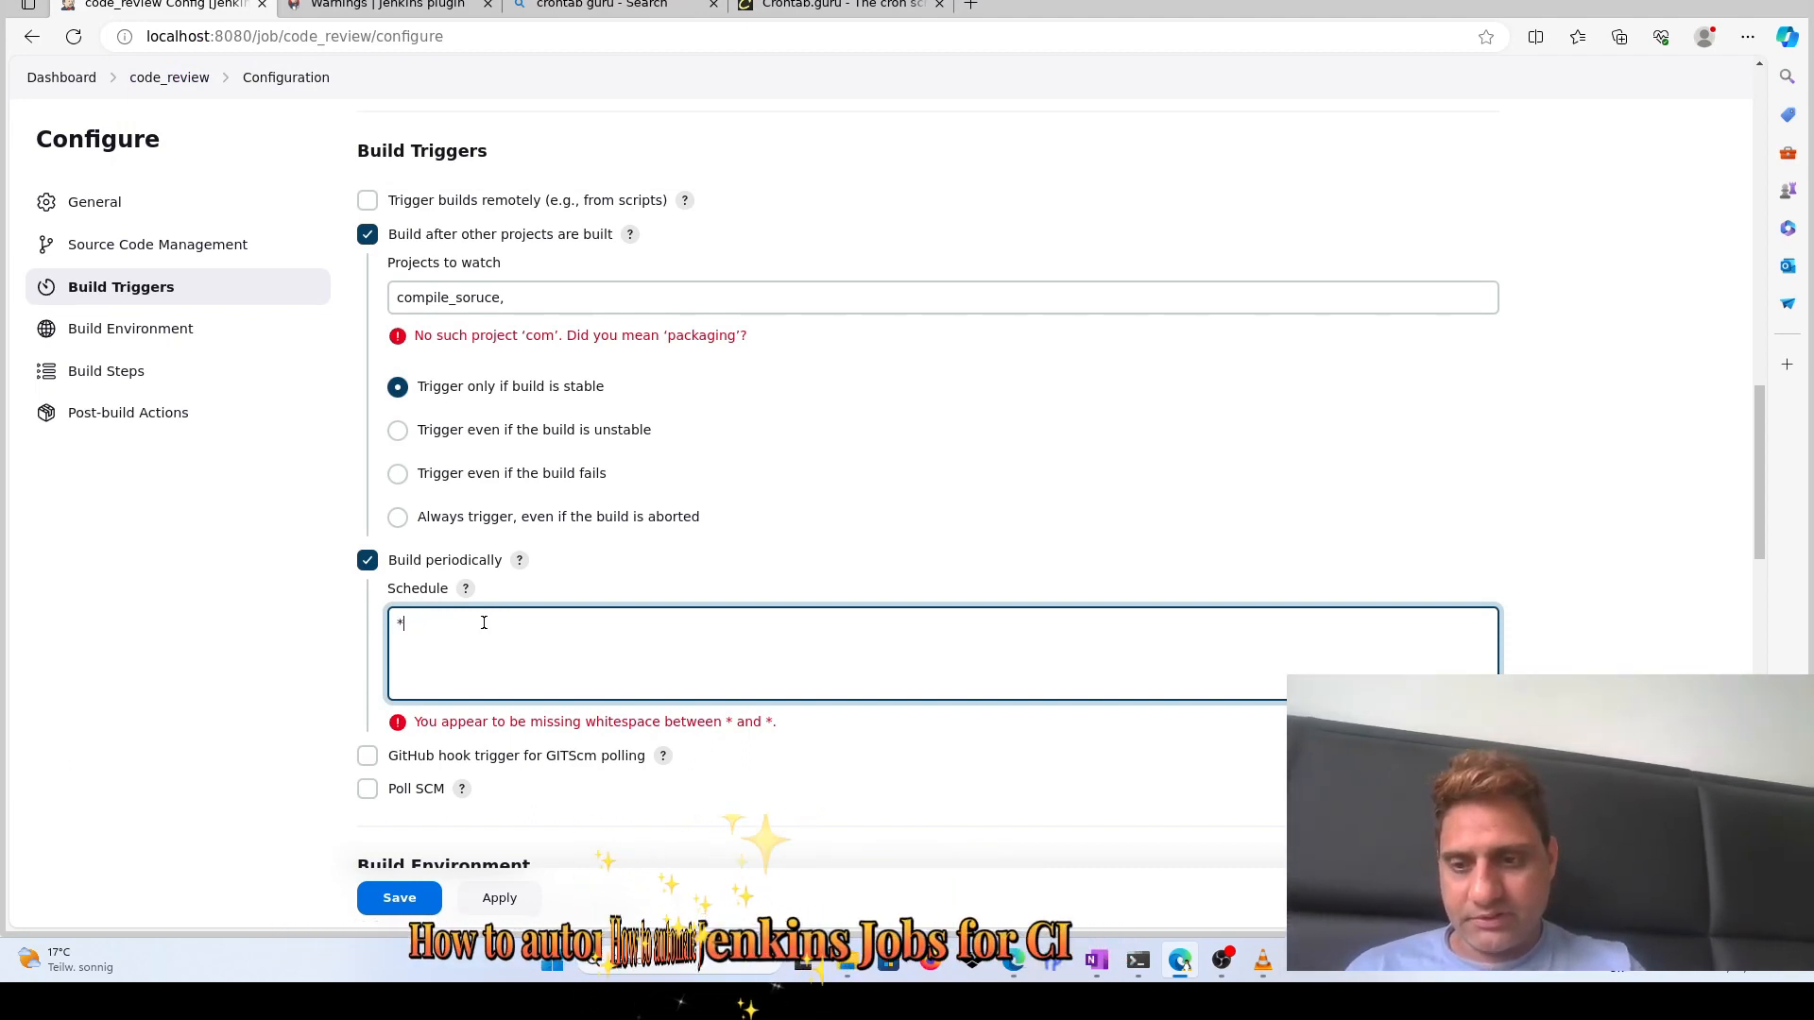
type("**")
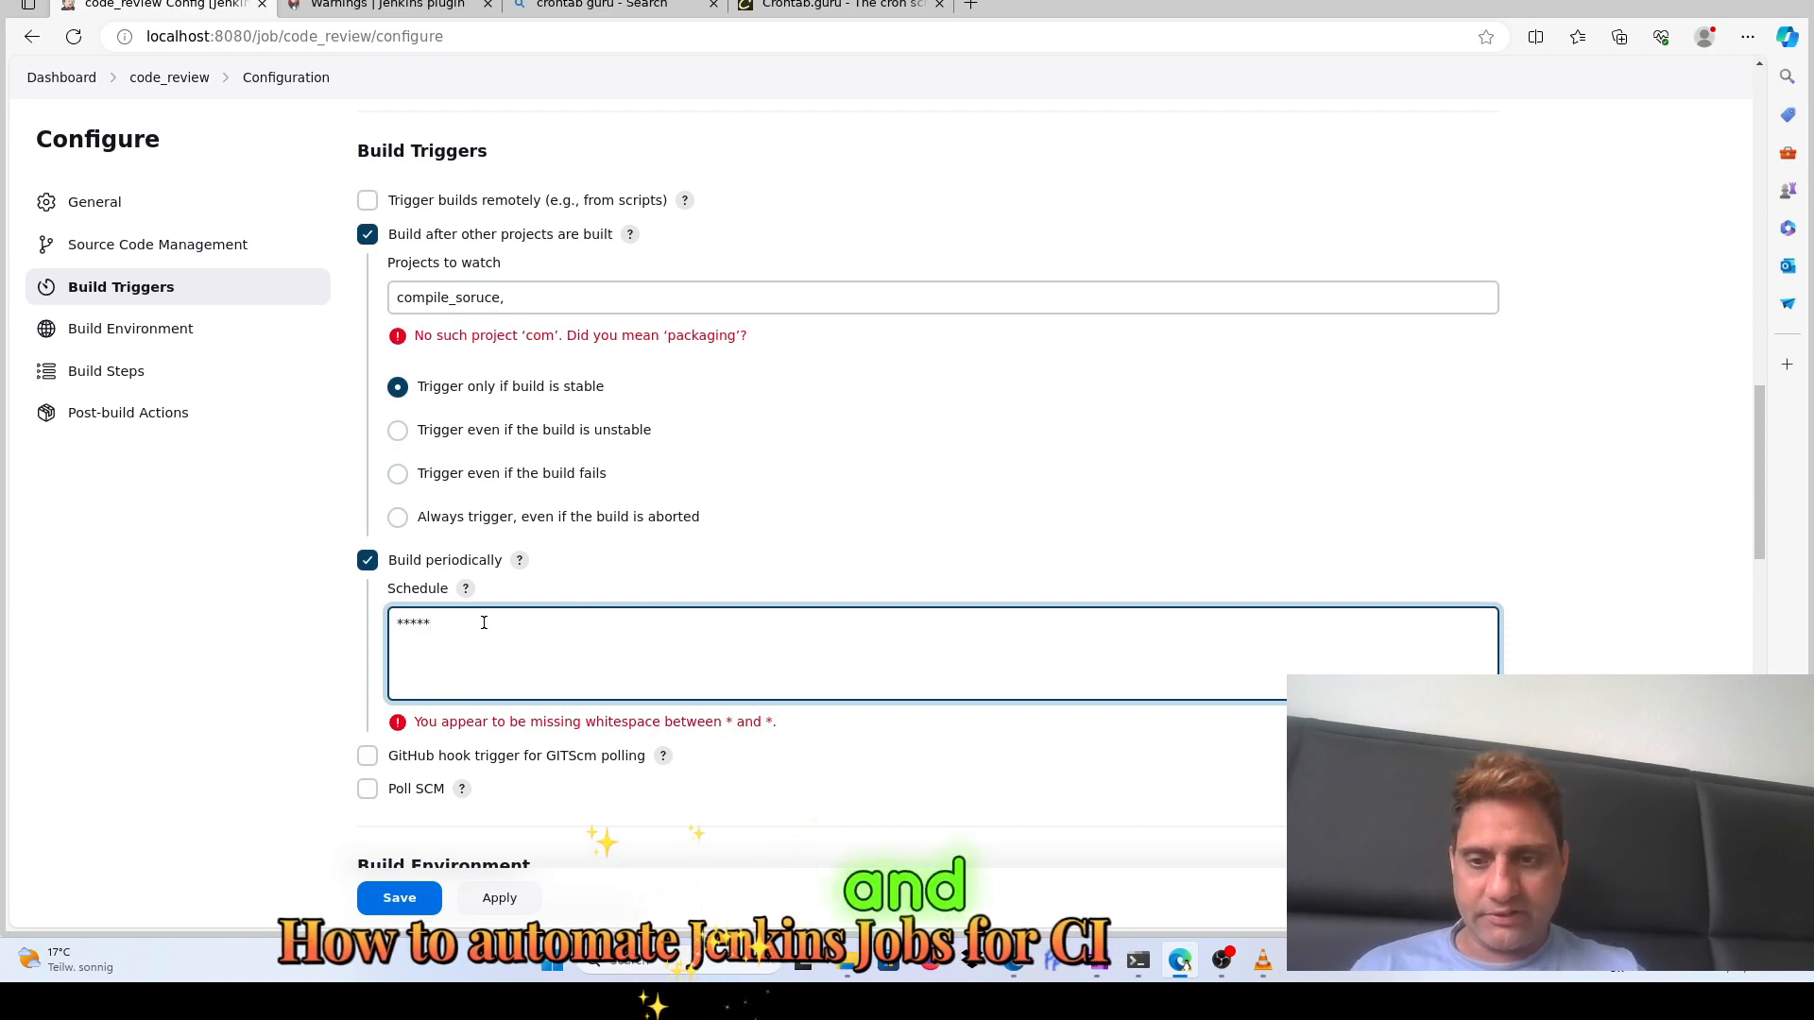
key("BackSpace")
type("3")
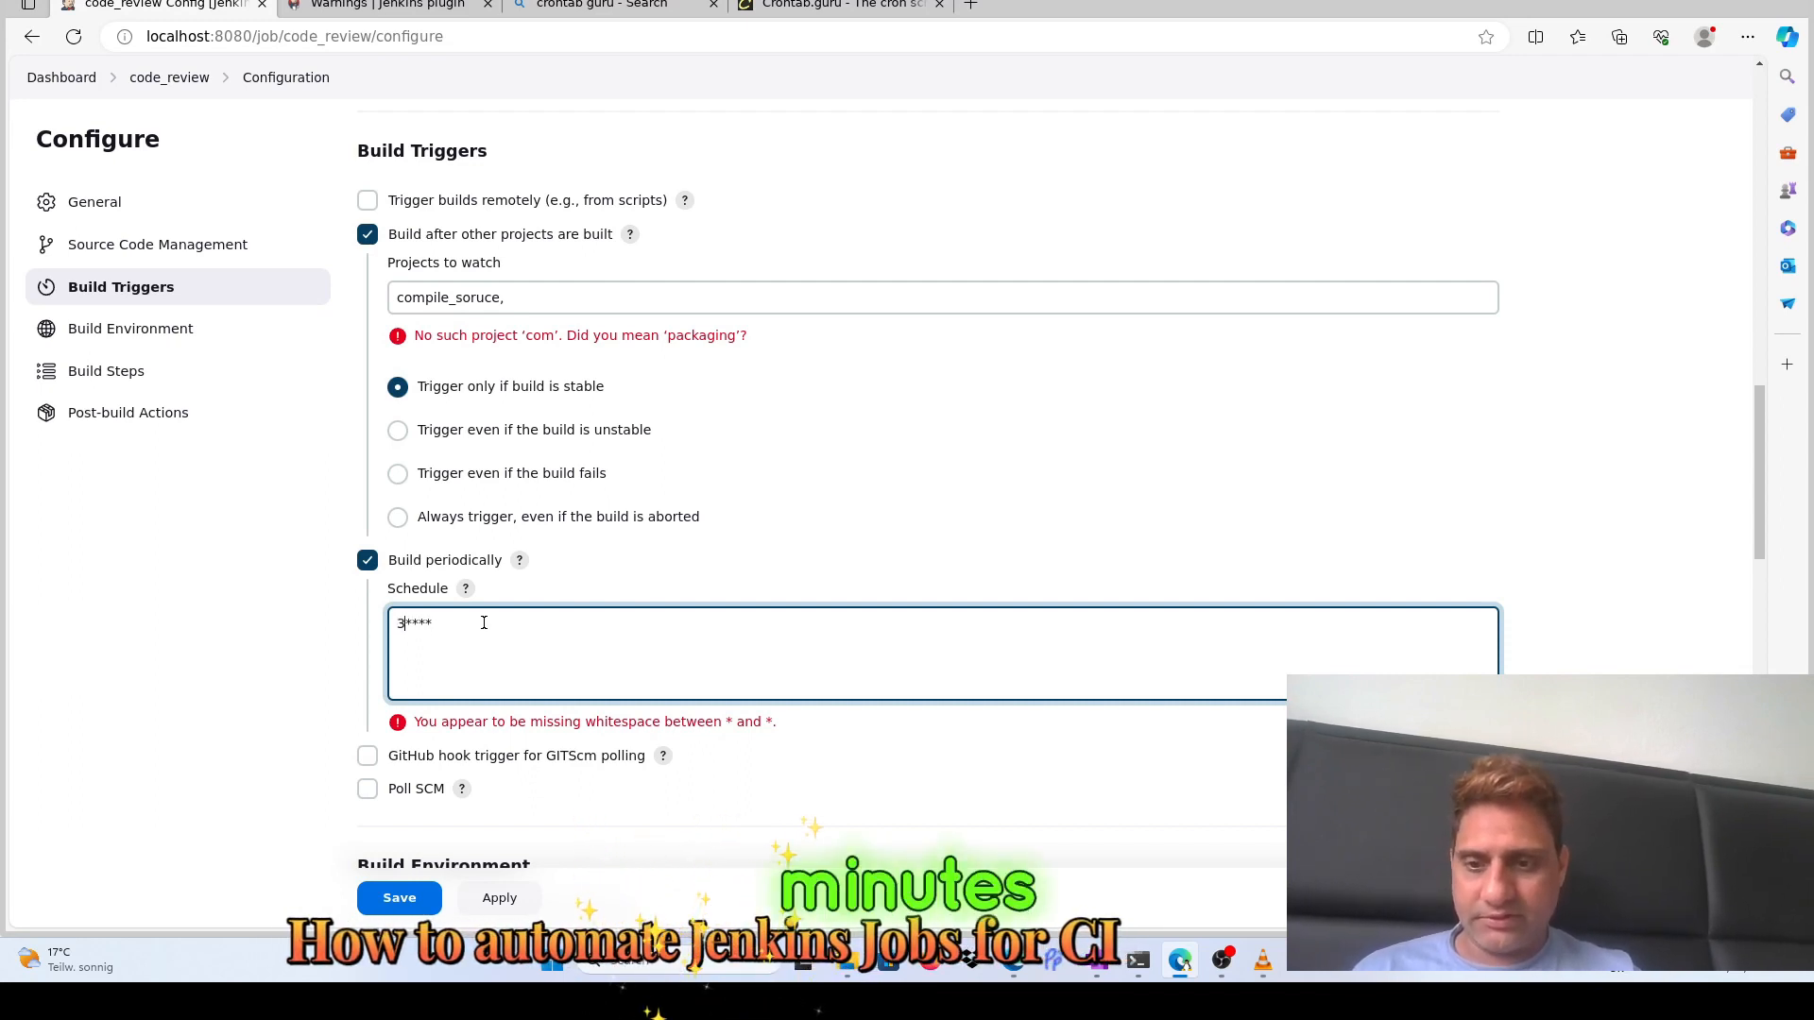
left_click(857, 757)
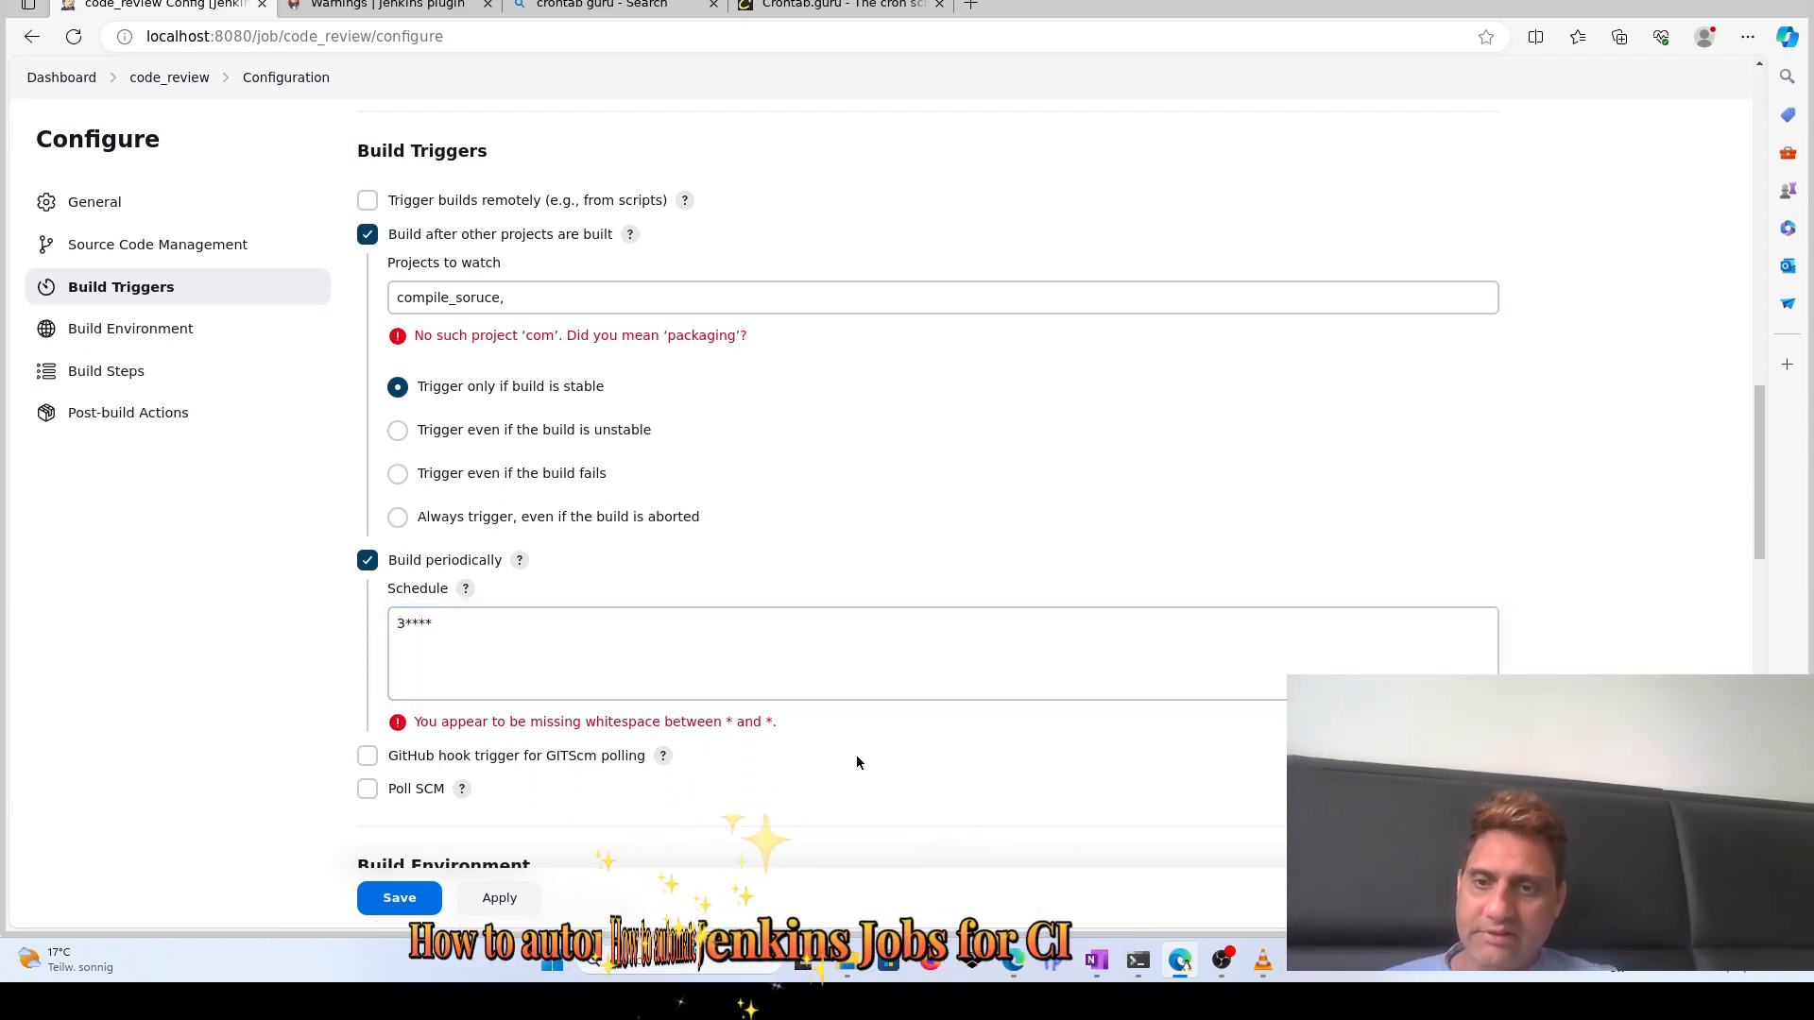
Disable "Build periodically" for code_review, keeping only the trigger after compile_soruce, and save the job configuration
left_click(408, 298)
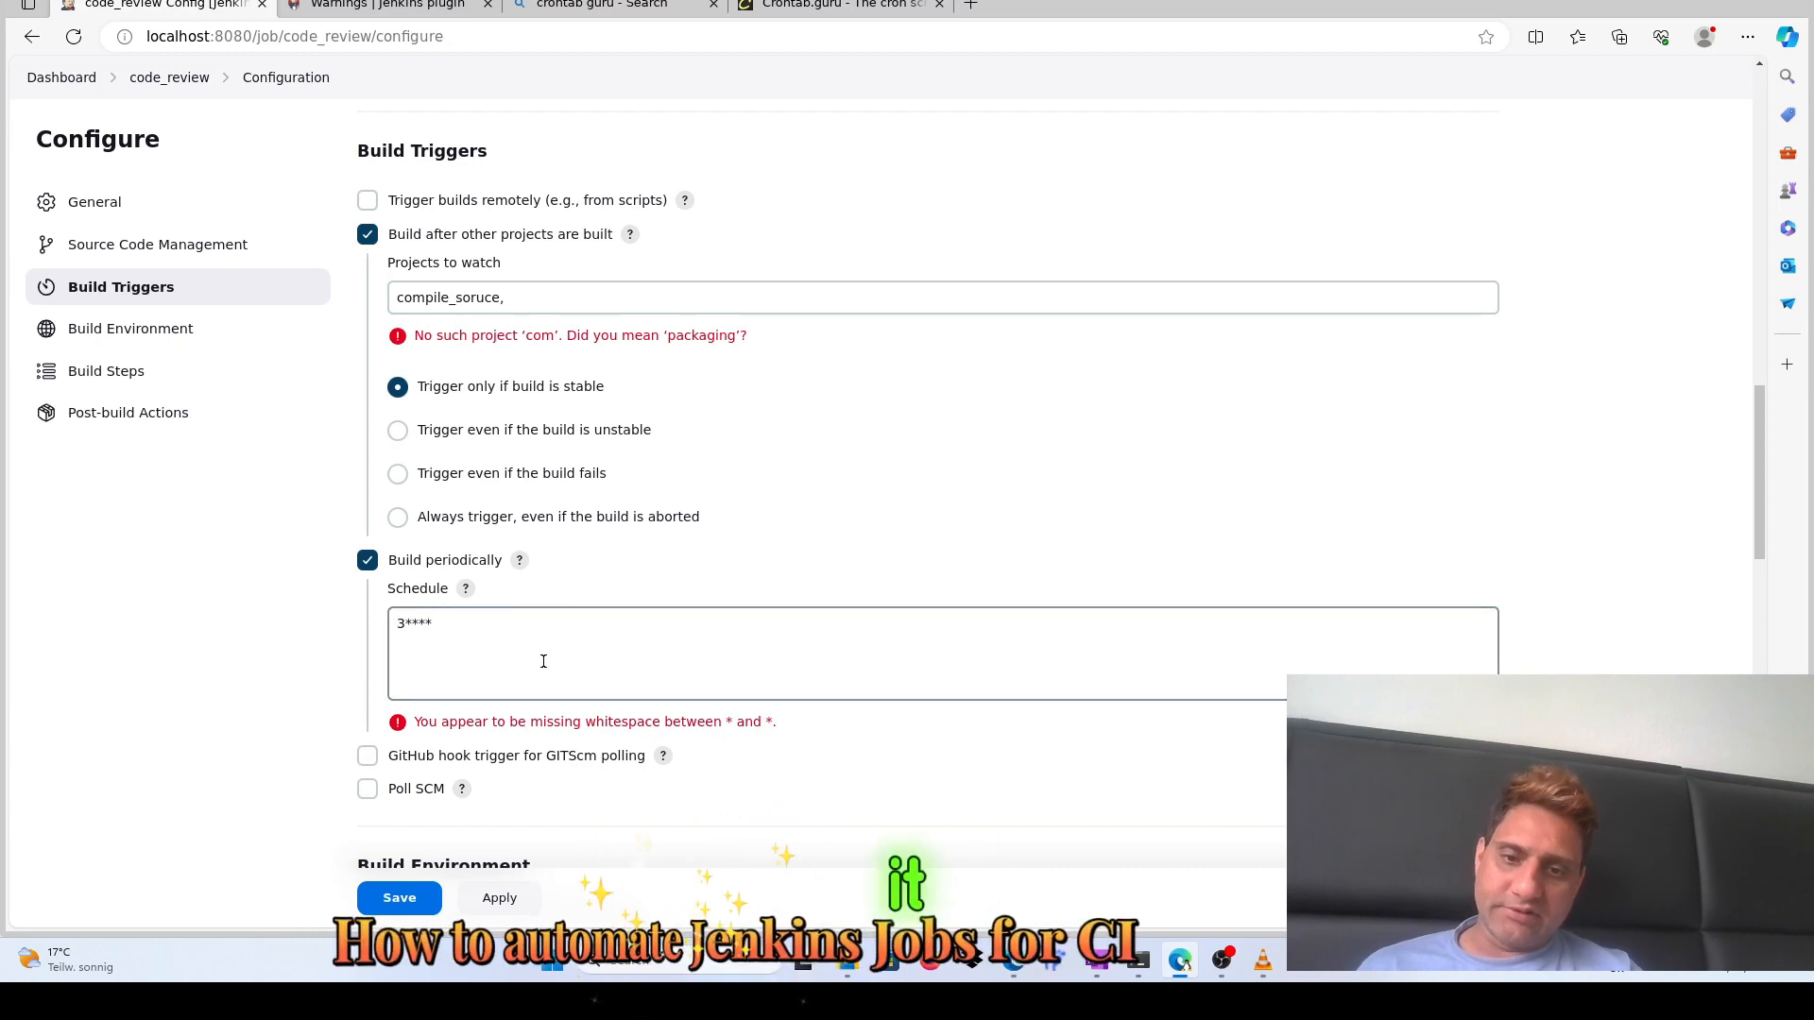
left_click(368, 562)
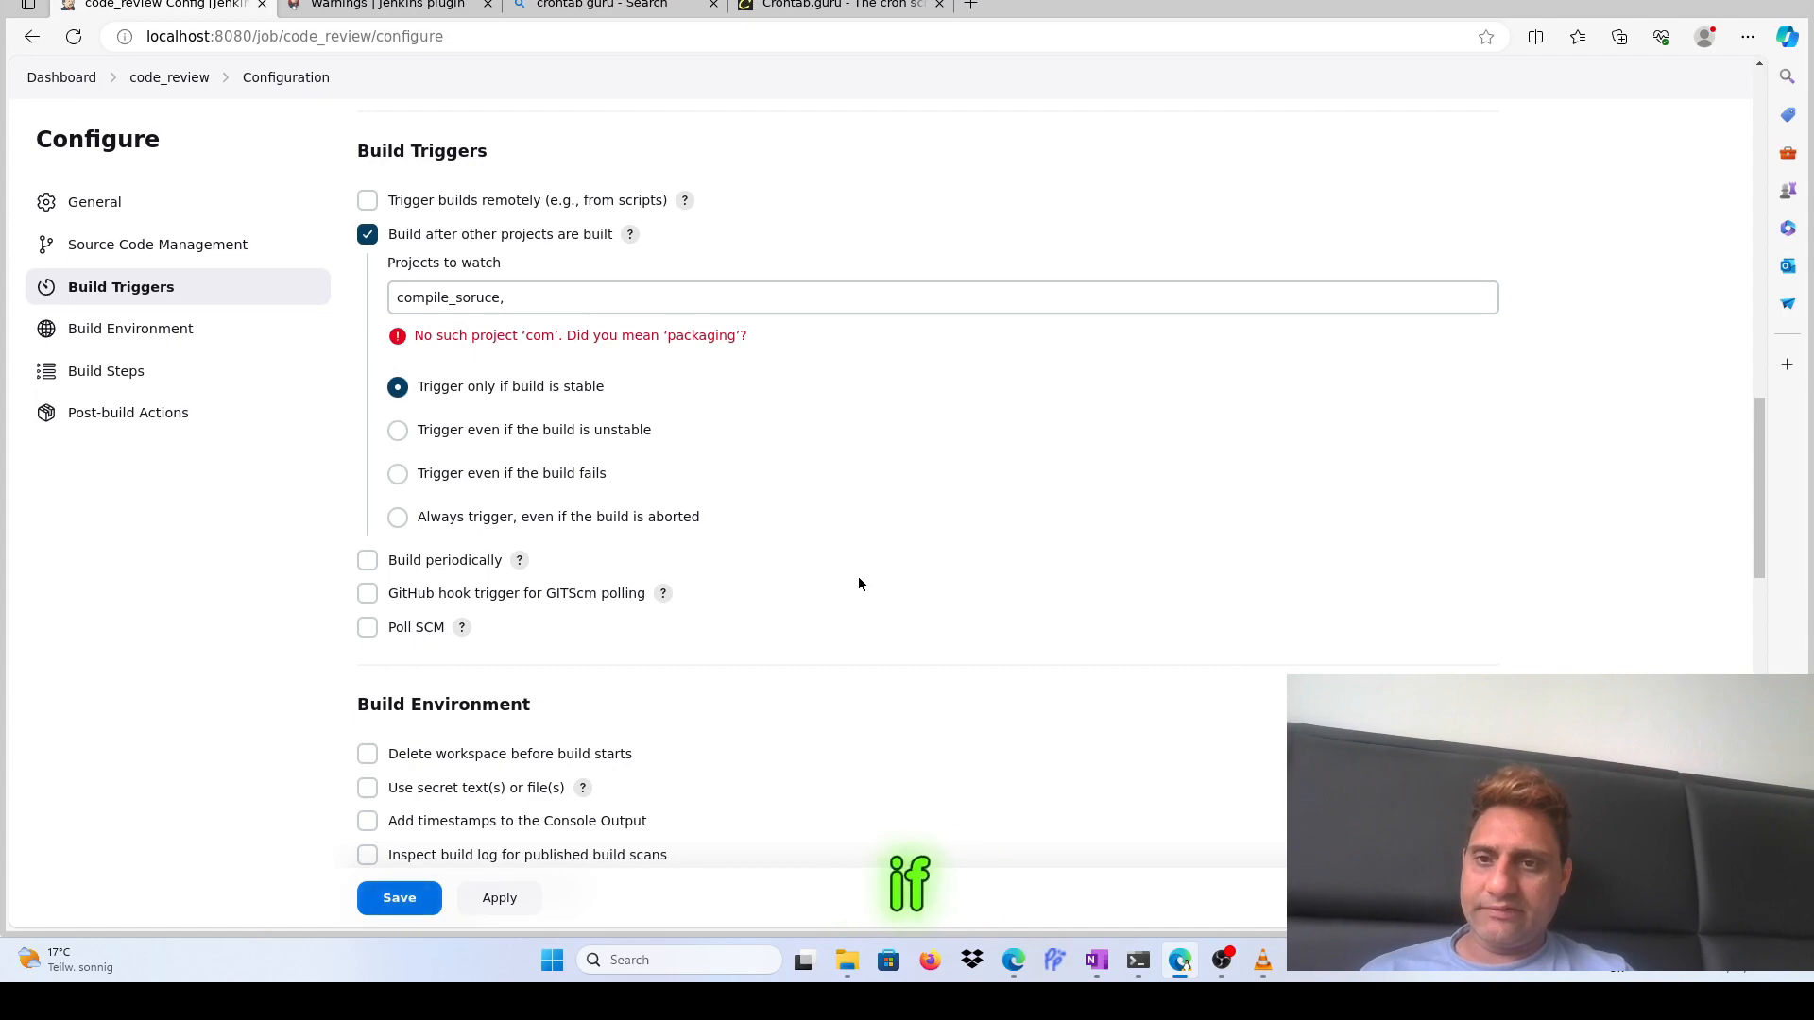
scroll(859, 581, "down", 10)
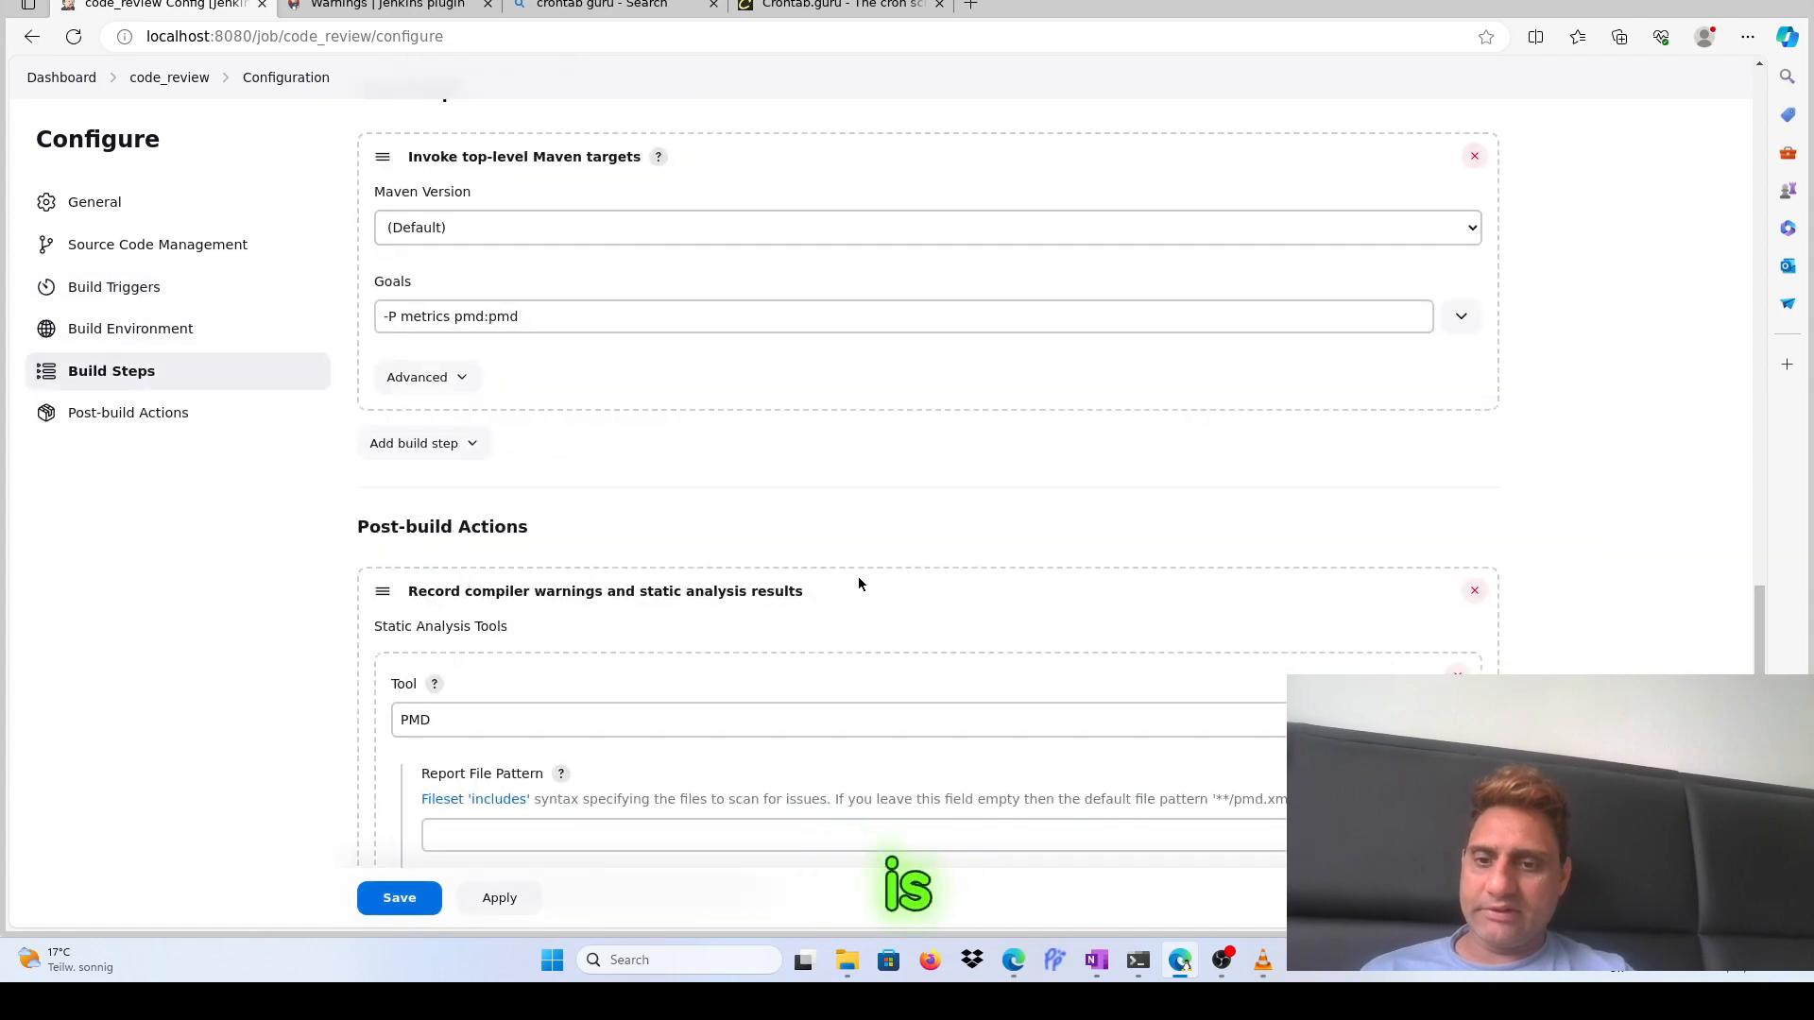
left_click(393, 902)
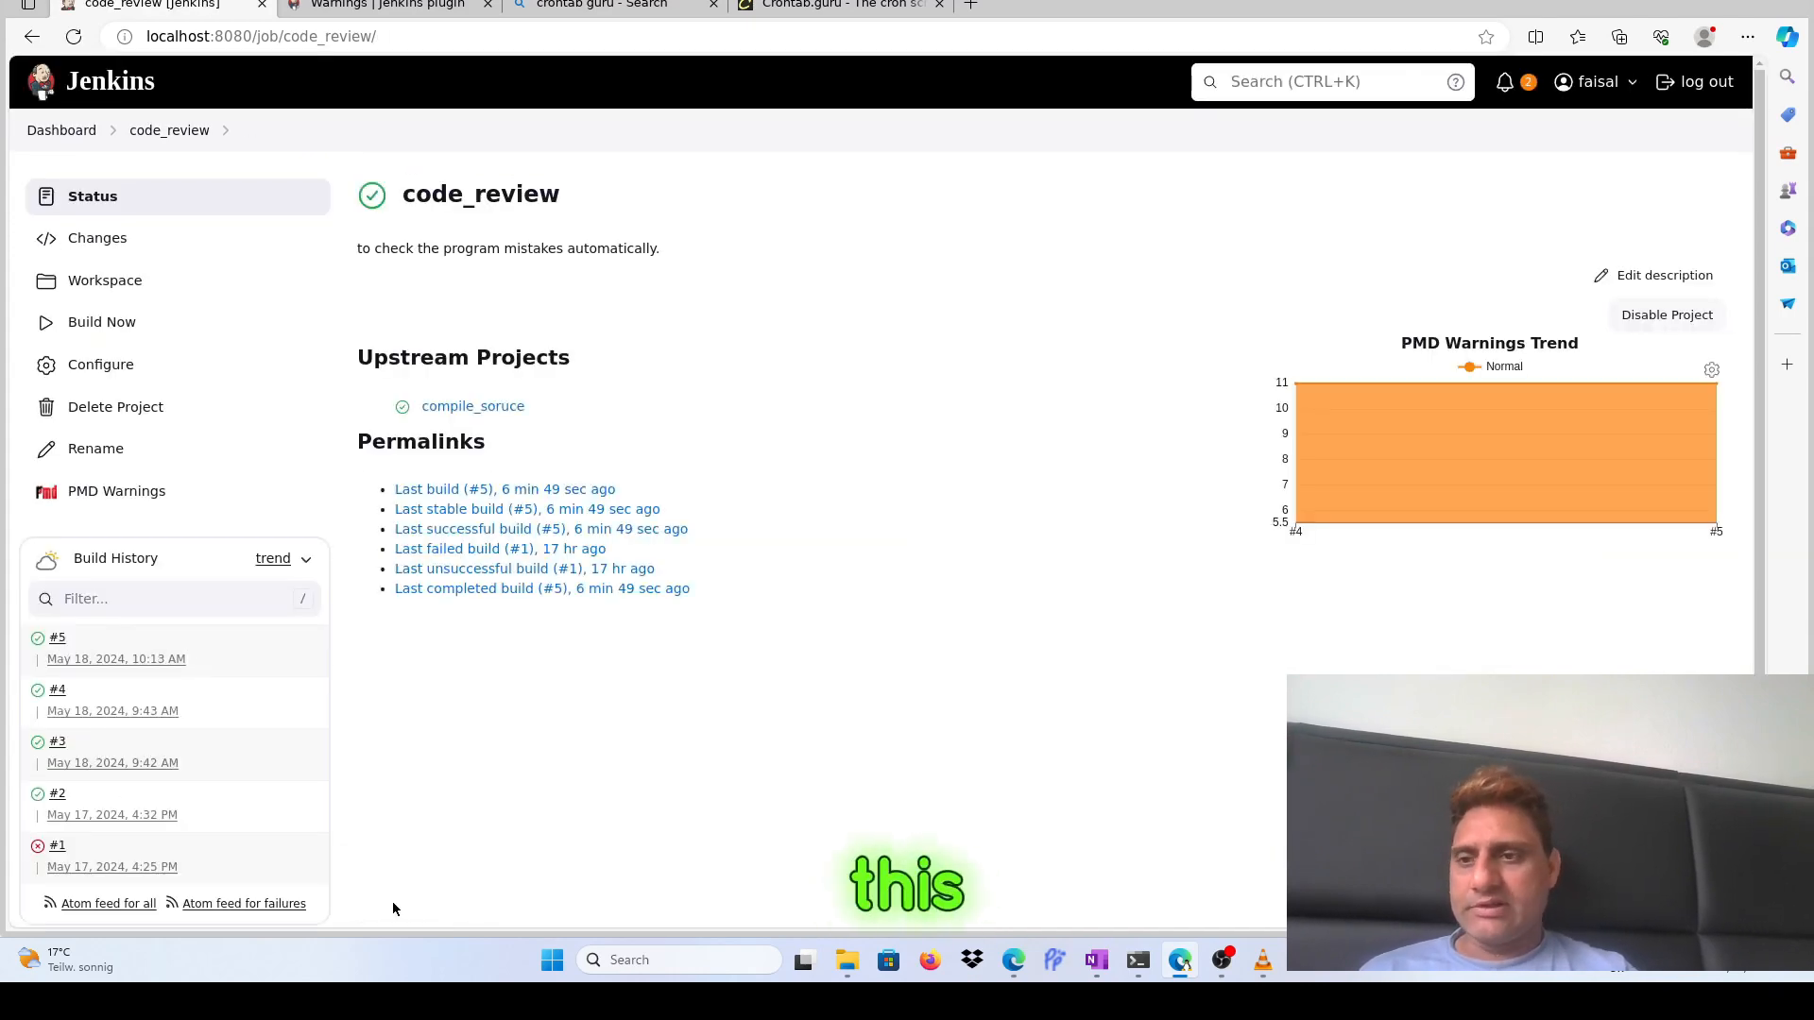
Start a build of compile_soruce from the dashboard and check what triggered the latest code_review build
left_click(61, 130)
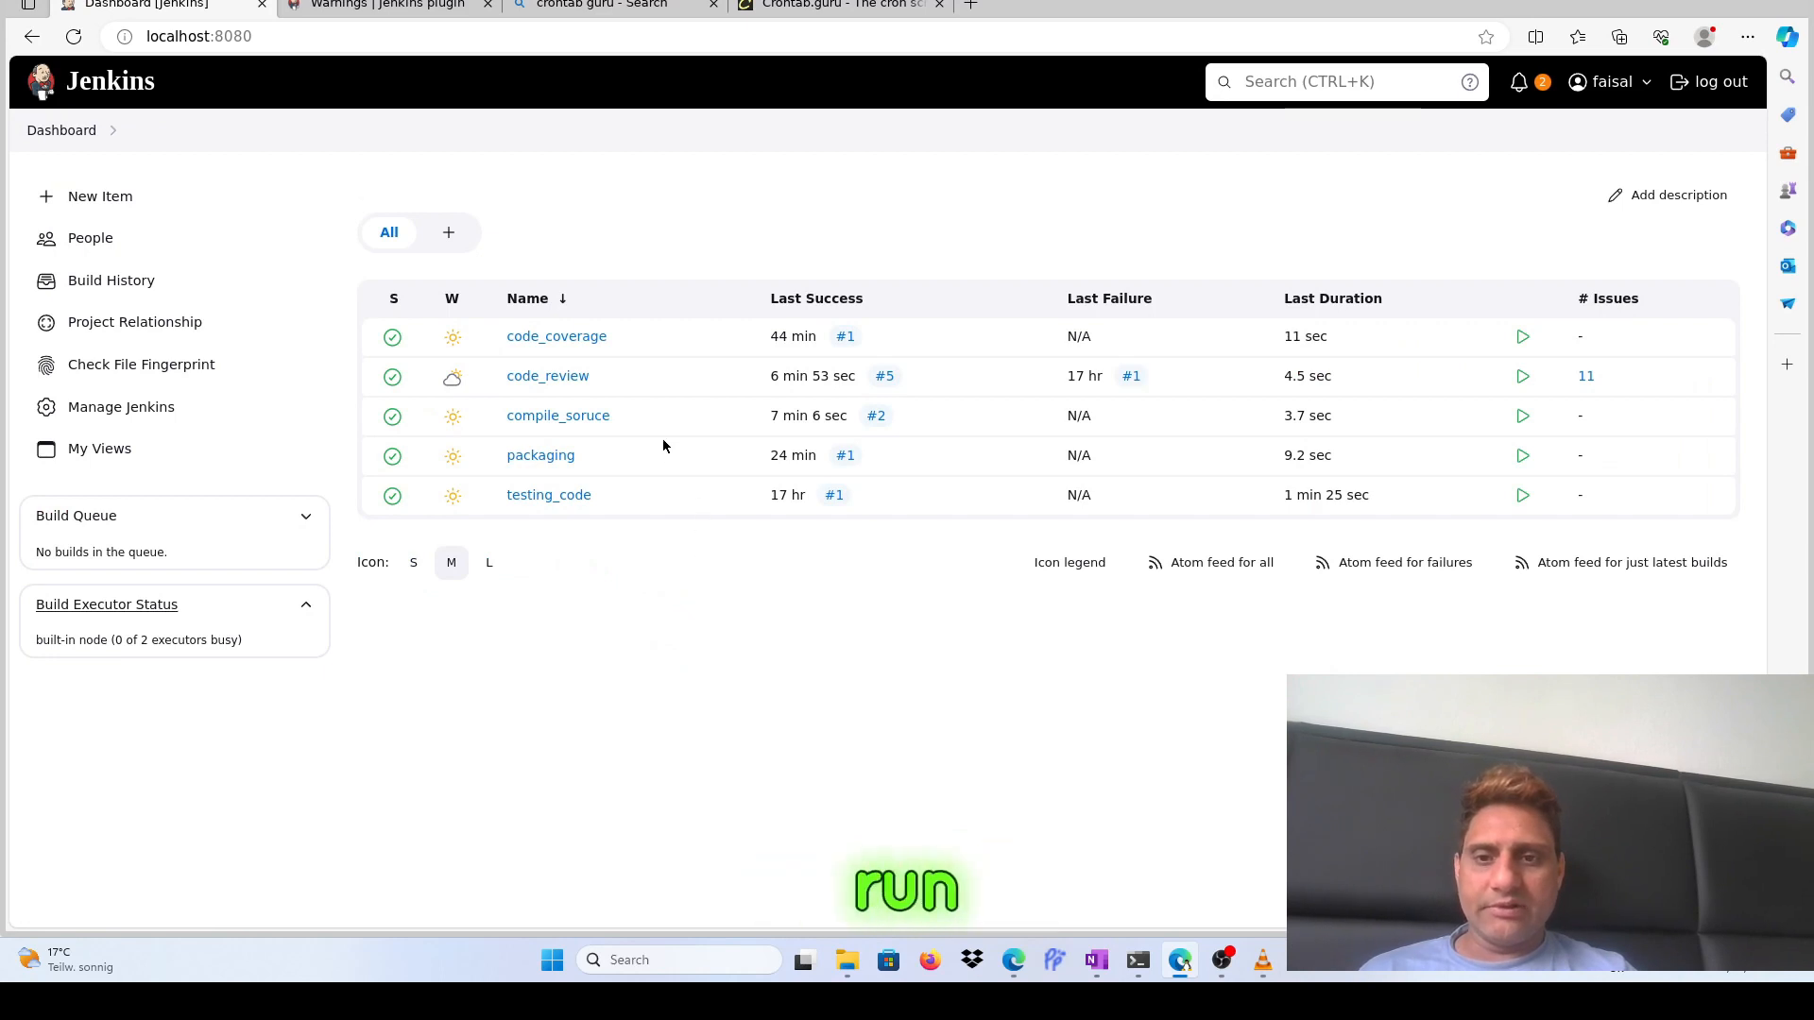
left_click(1525, 416)
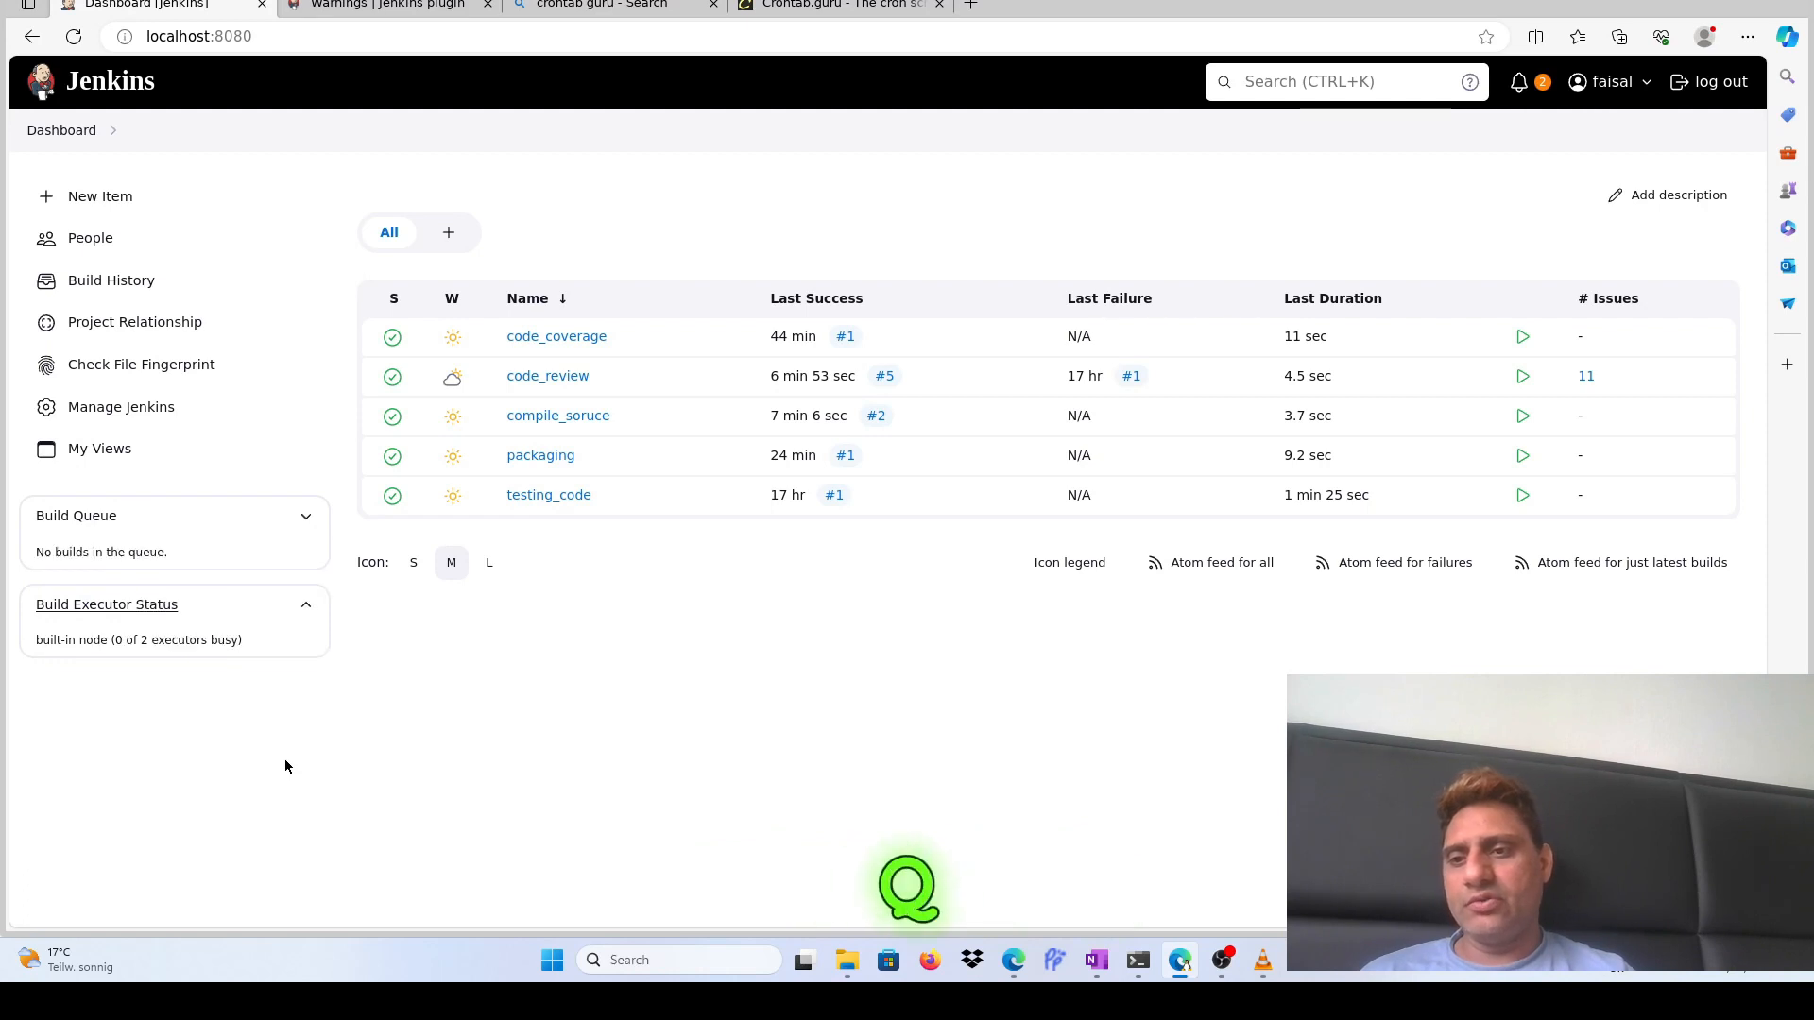
left_click(570, 377)
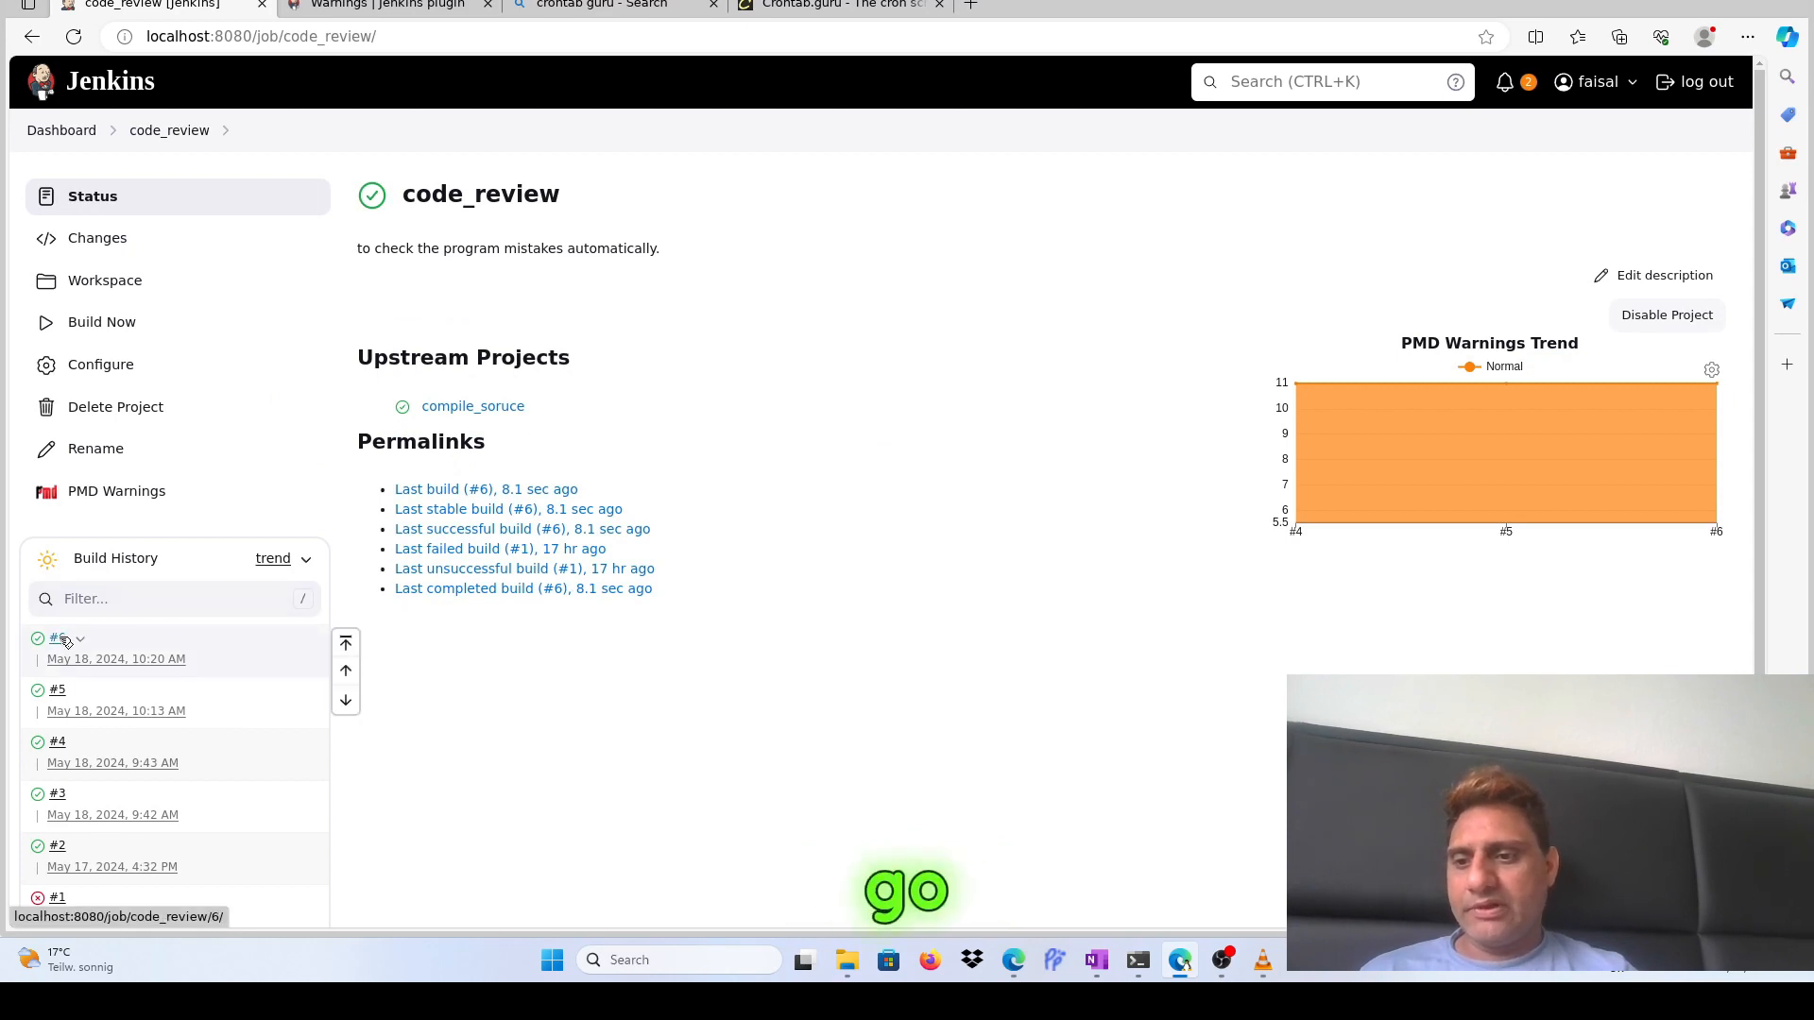
left_click(138, 659)
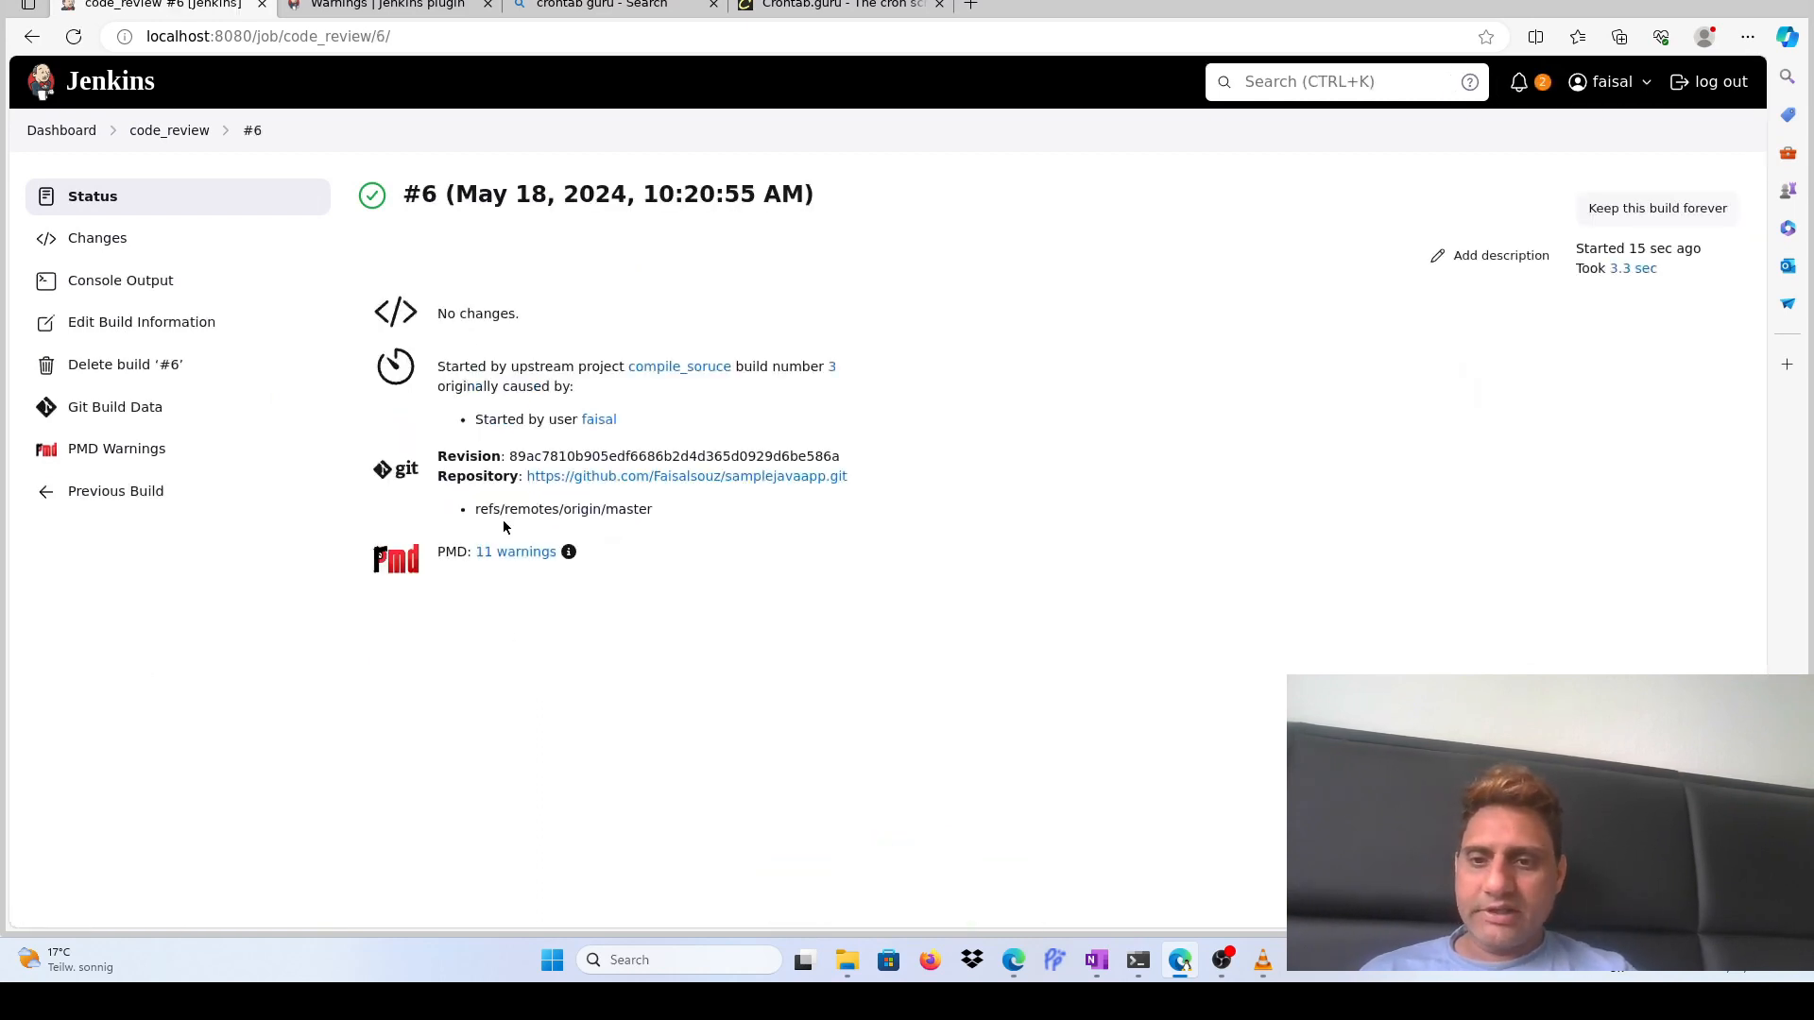
Open the configuration of the testing_code job from the dashboard
left_click(62, 130)
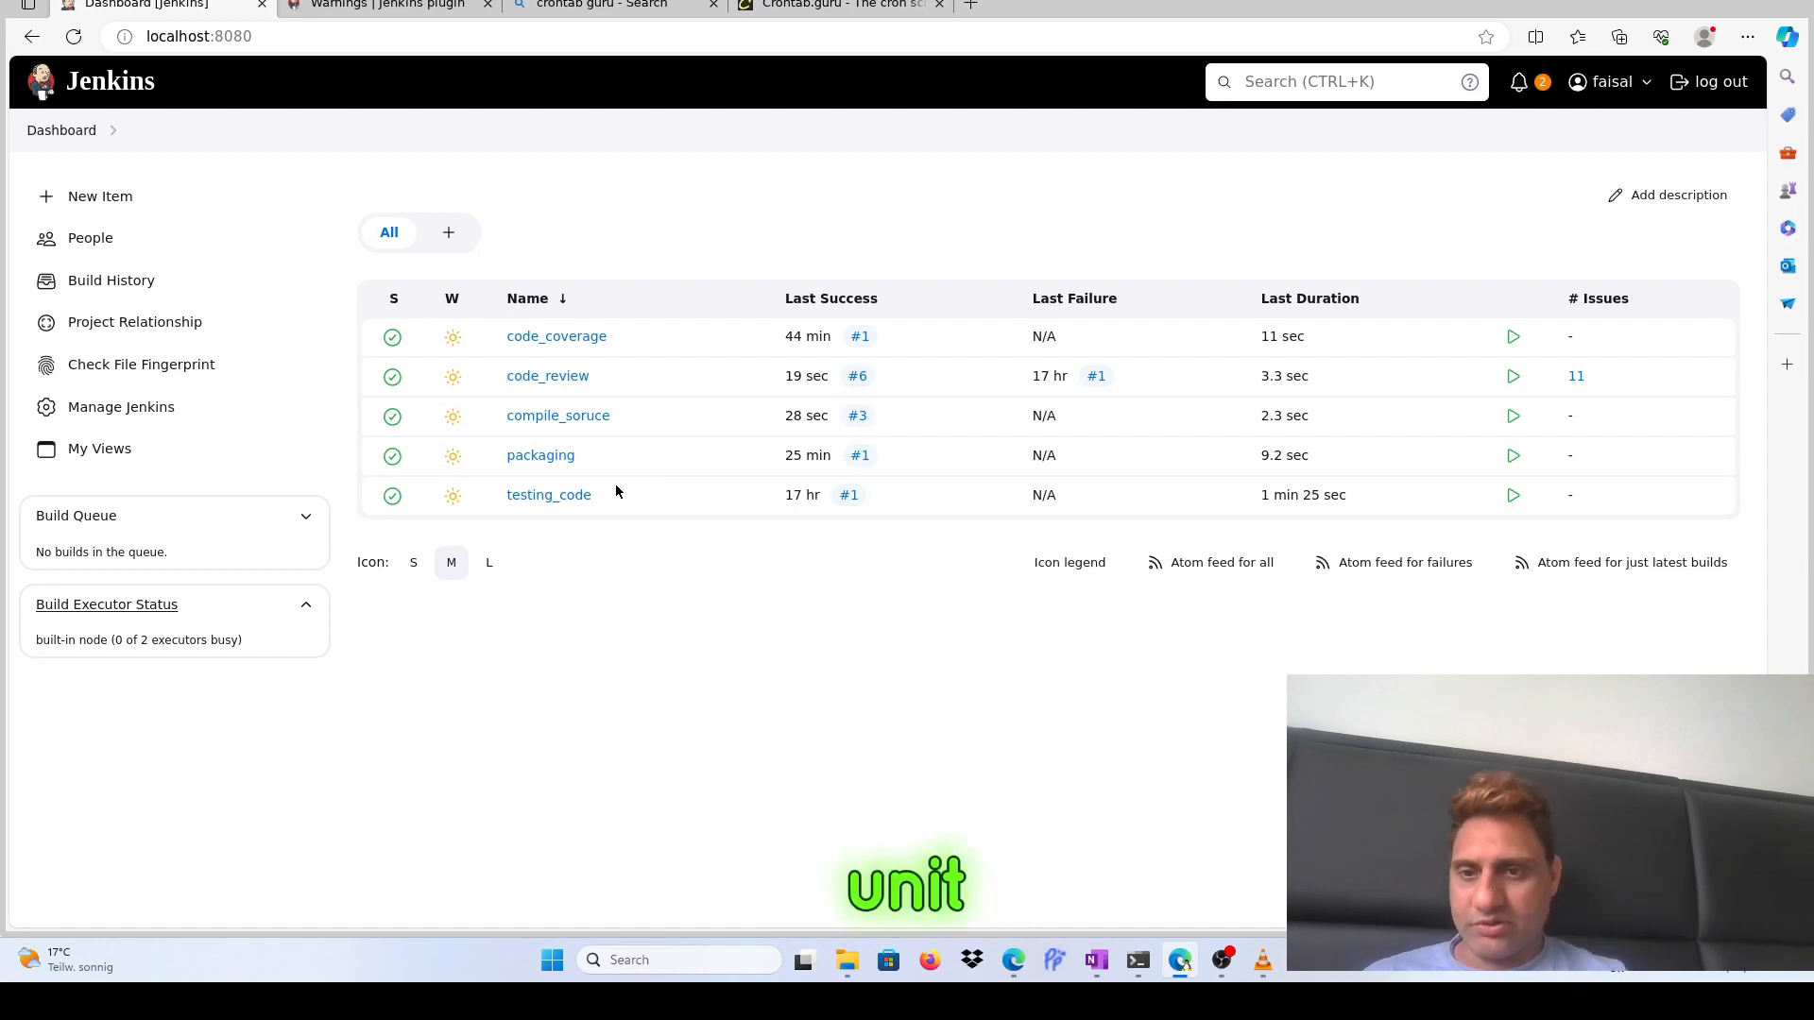
left_click(542, 496)
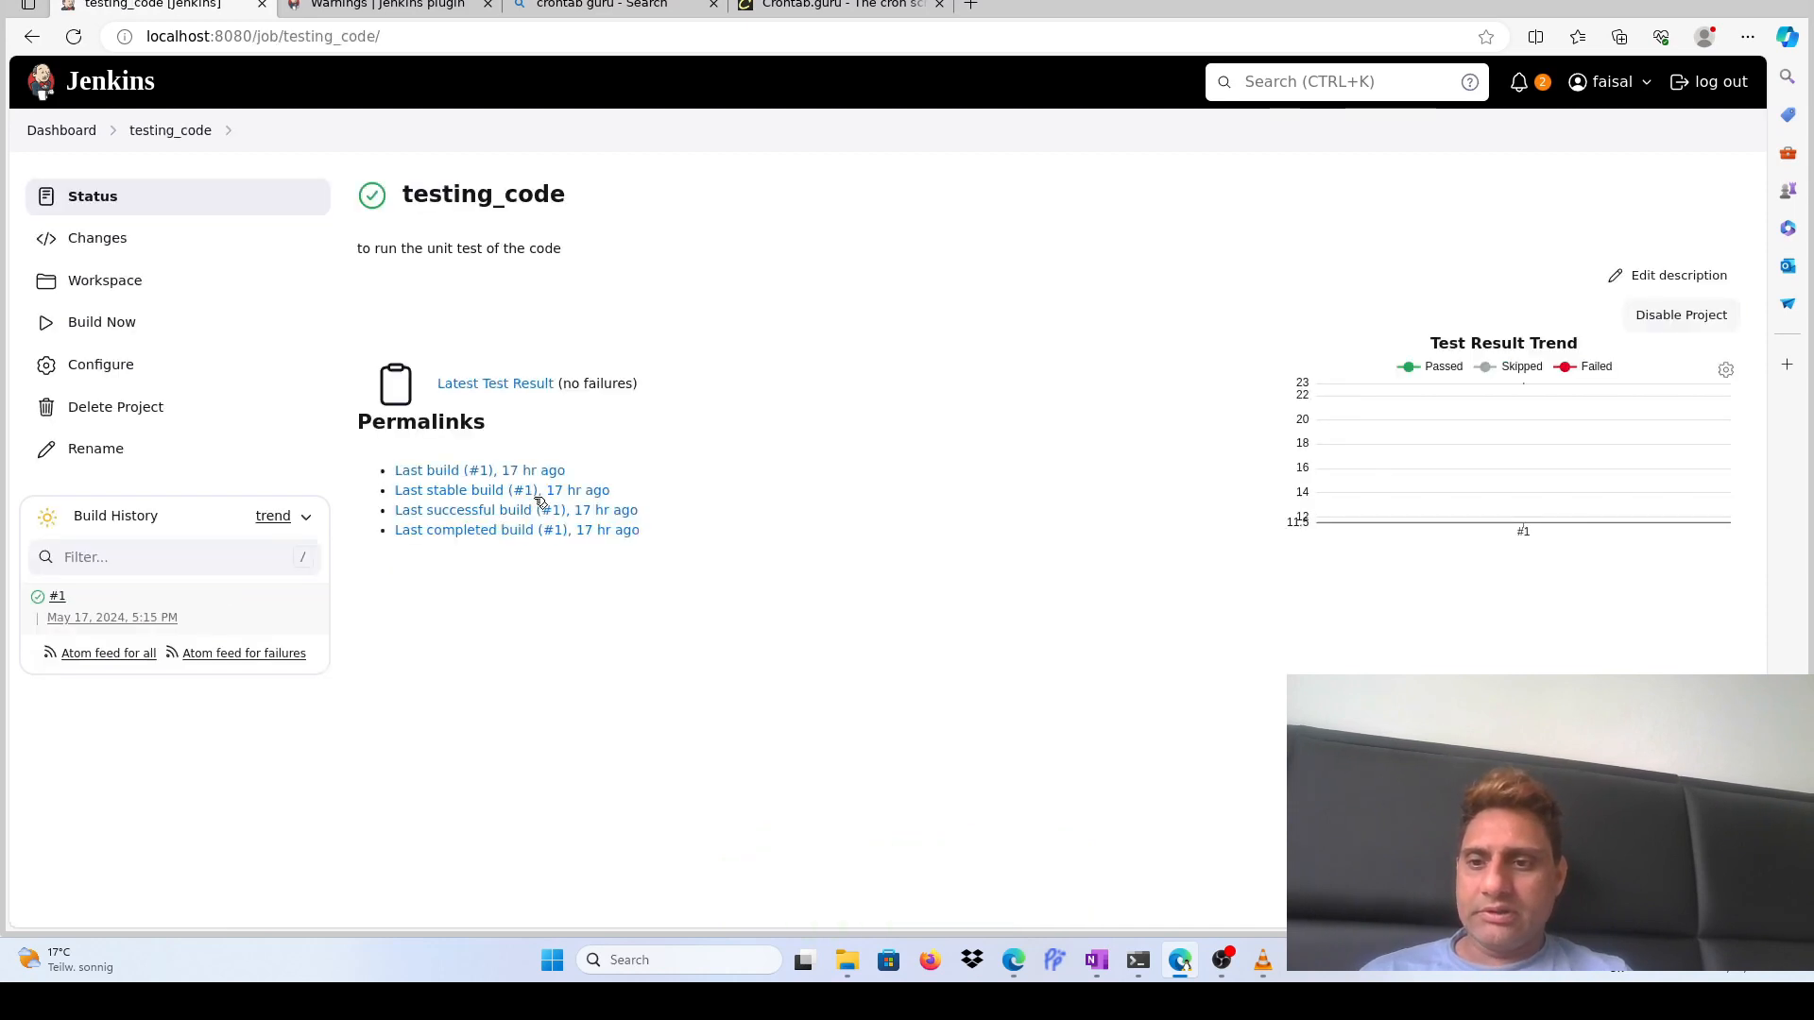
left_click(119, 379)
scroll(619, 685, "down", 1)
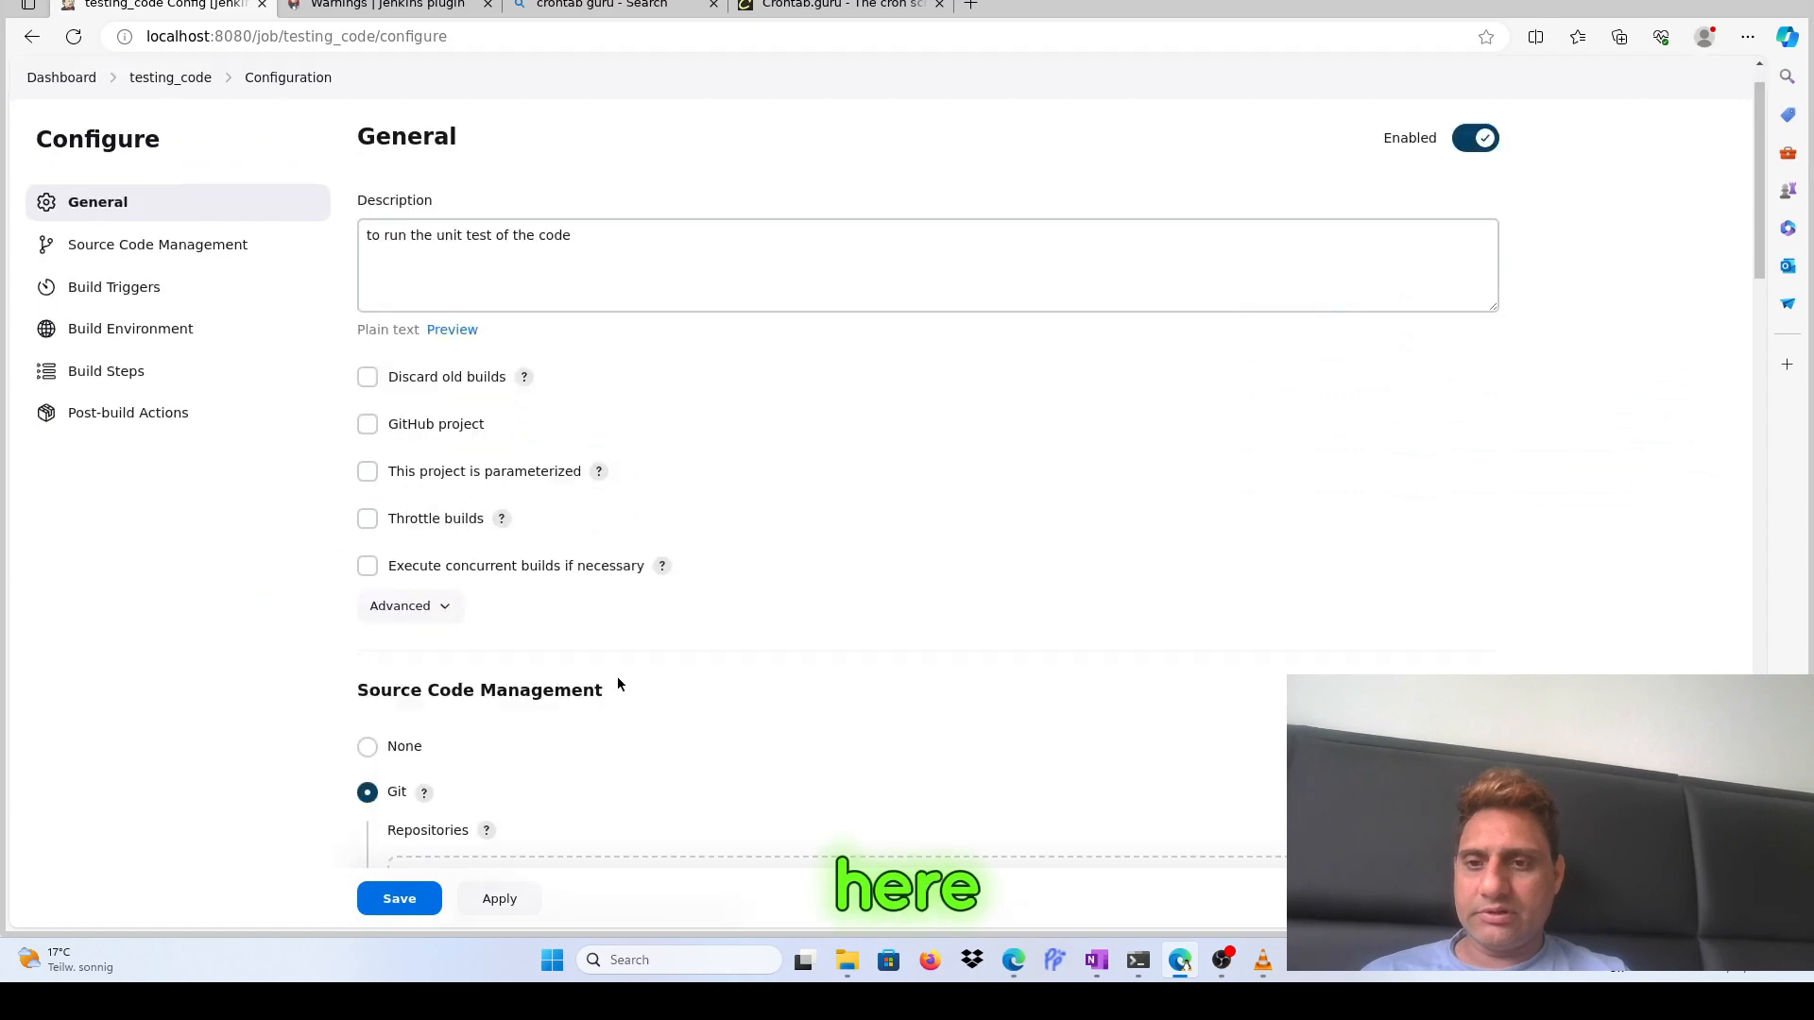
Set testing_code to build after code_review, triggering only if that build is stable, and save the job configuration
scroll(619, 684, "down", 14)
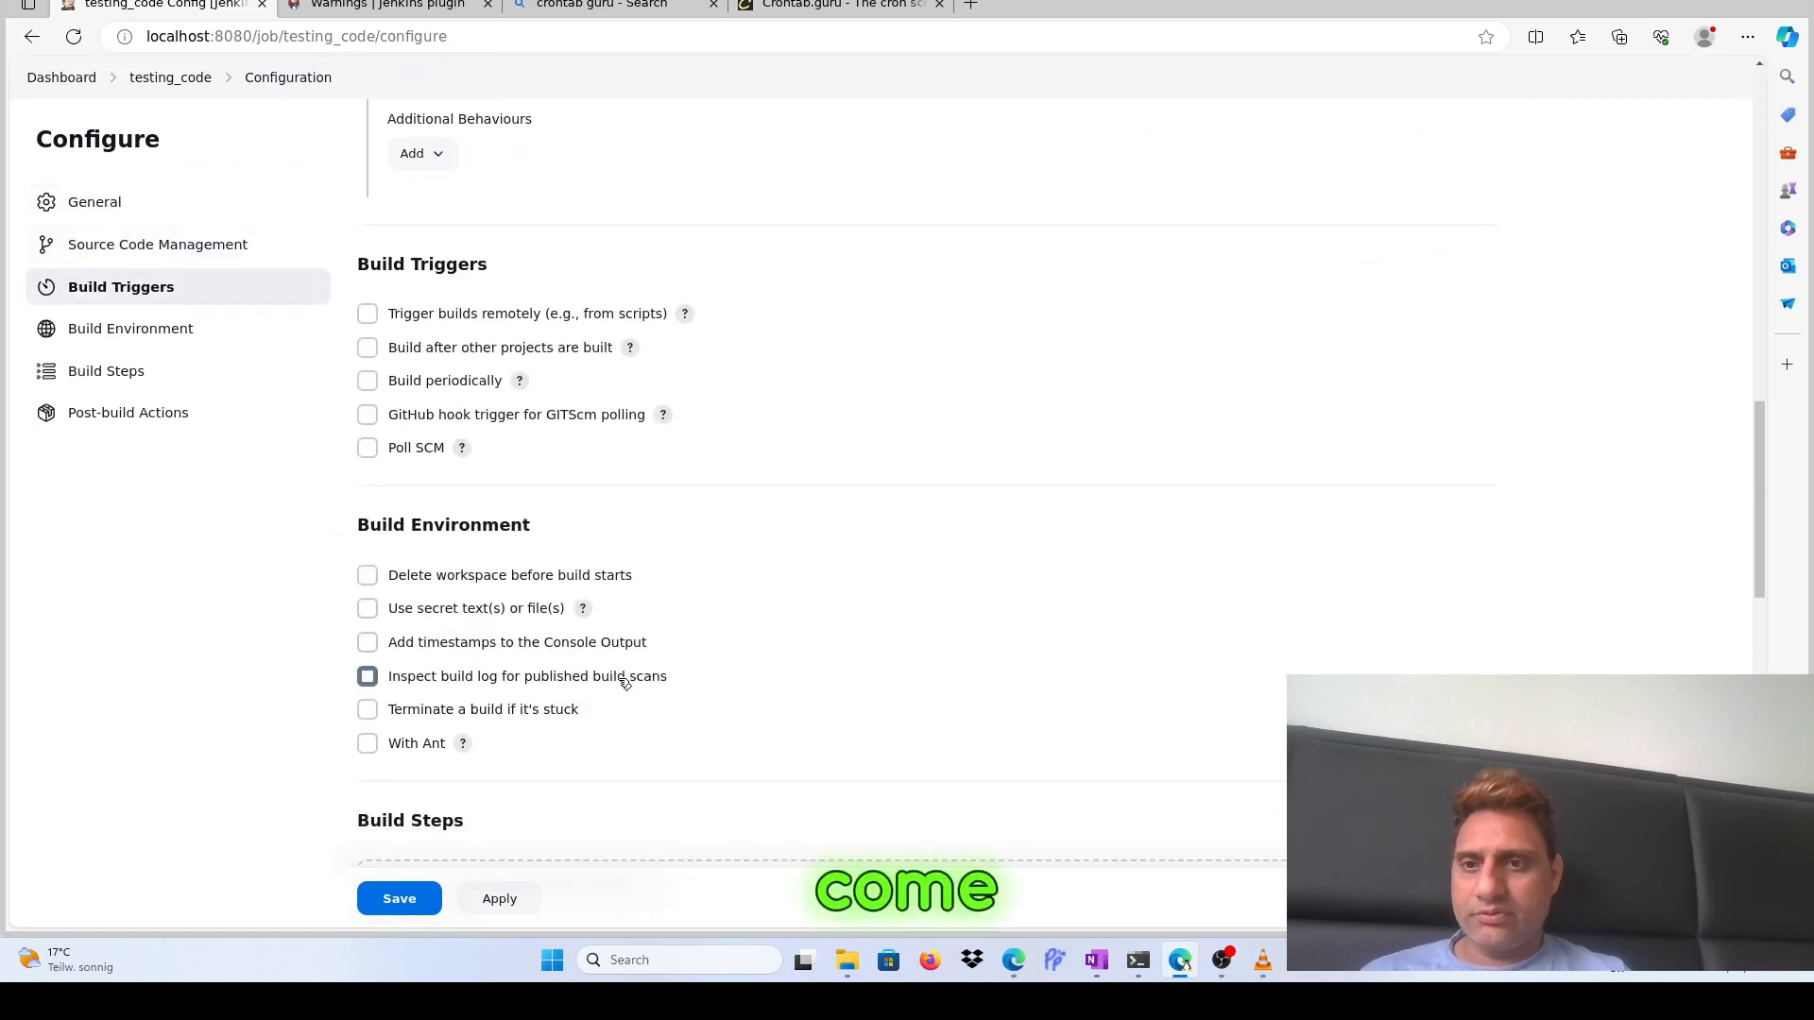
left_click(368, 348)
left_click(454, 410)
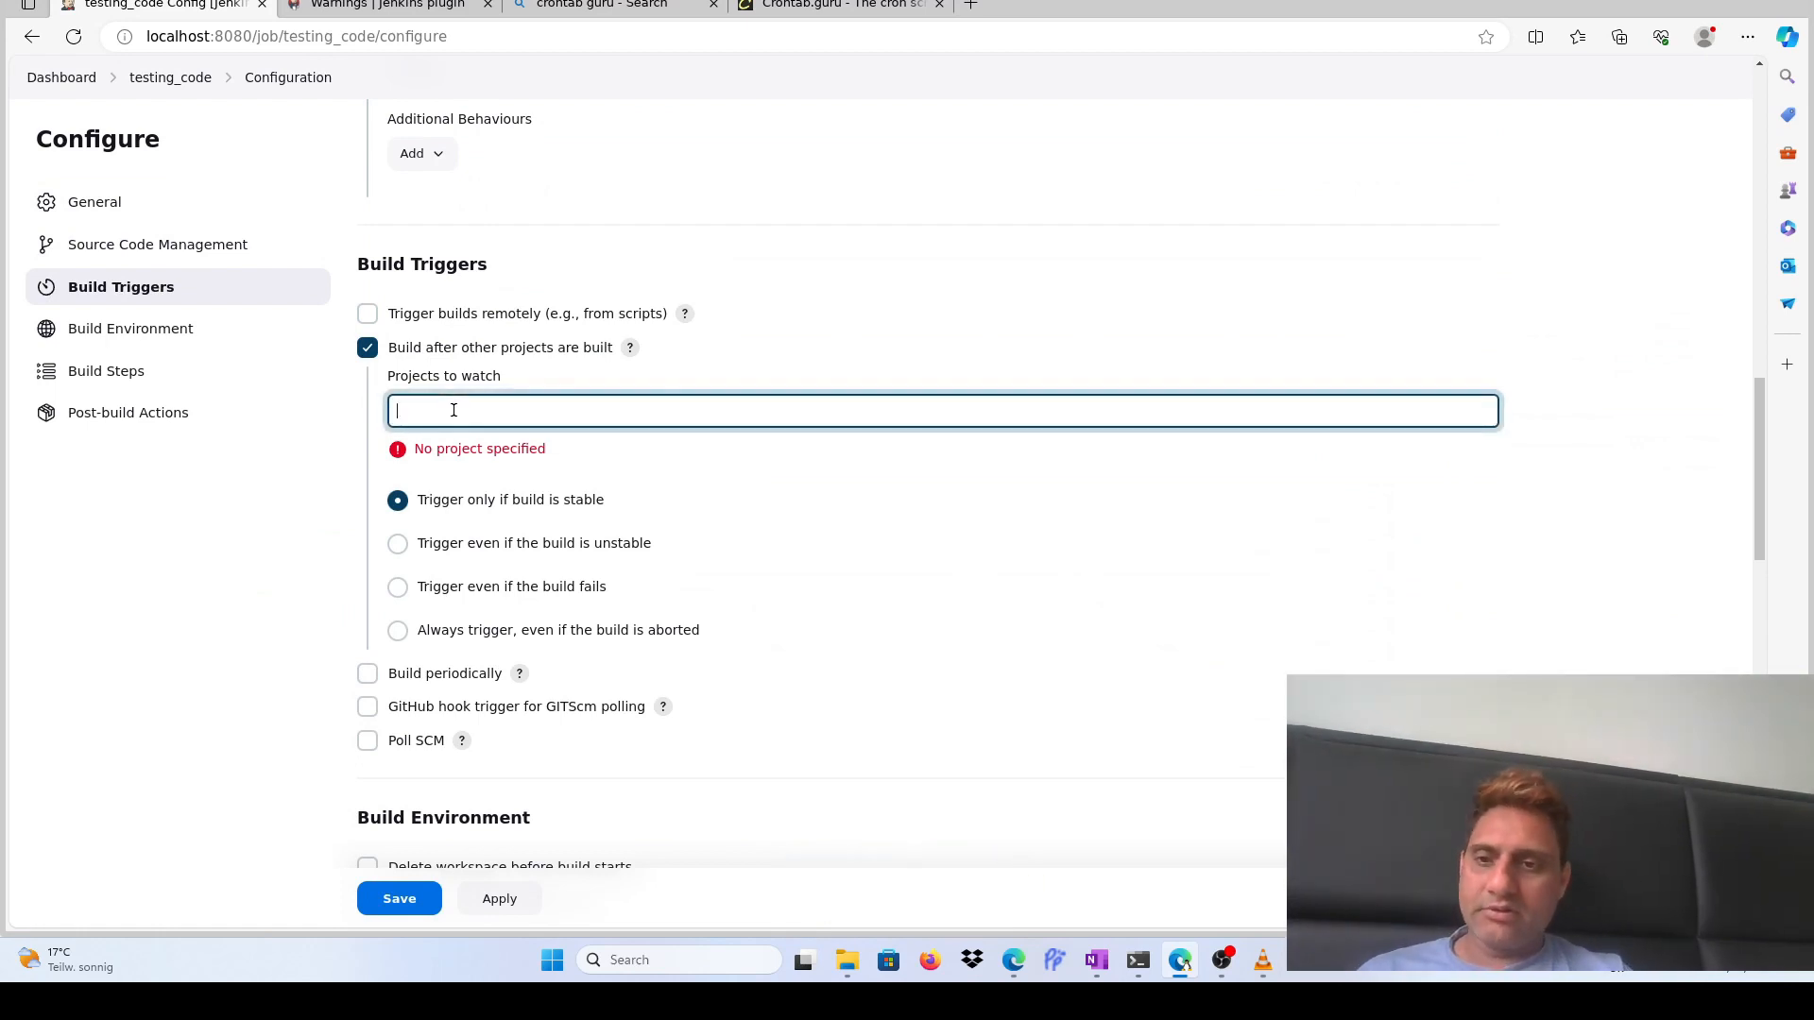
type("rev")
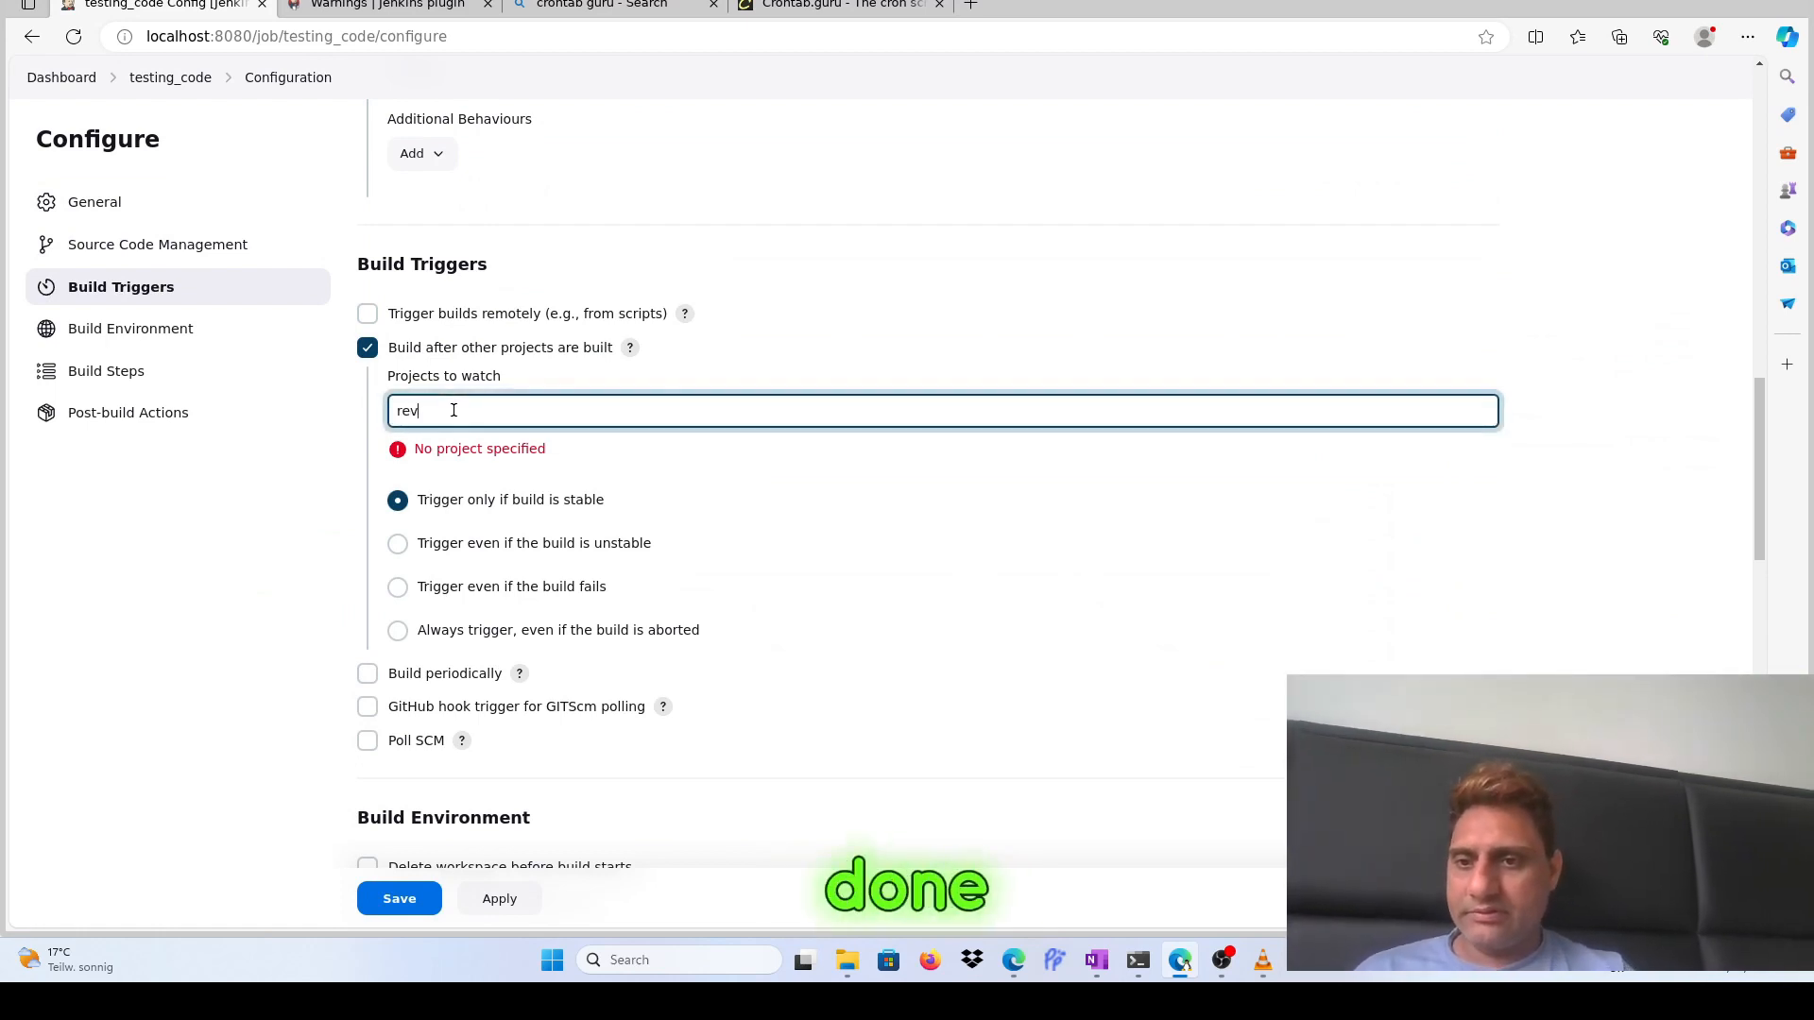
key("BackSpace")
key("BackSpace")
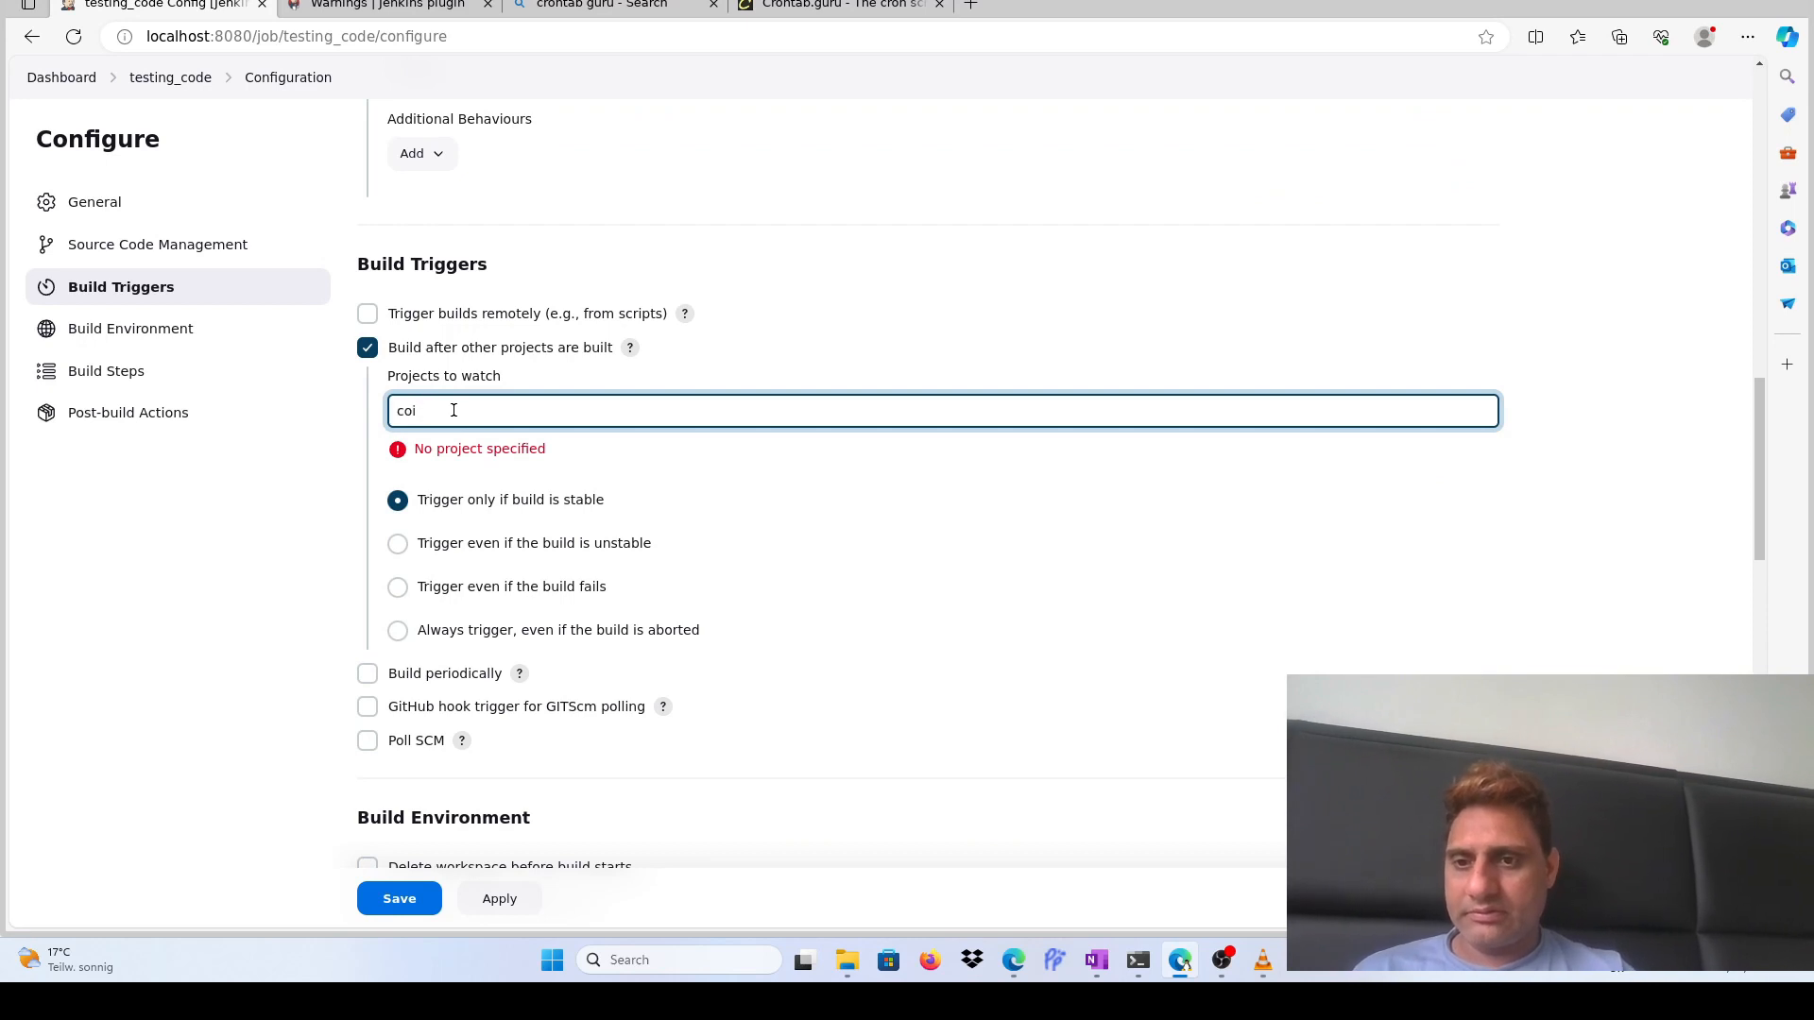
type("co")
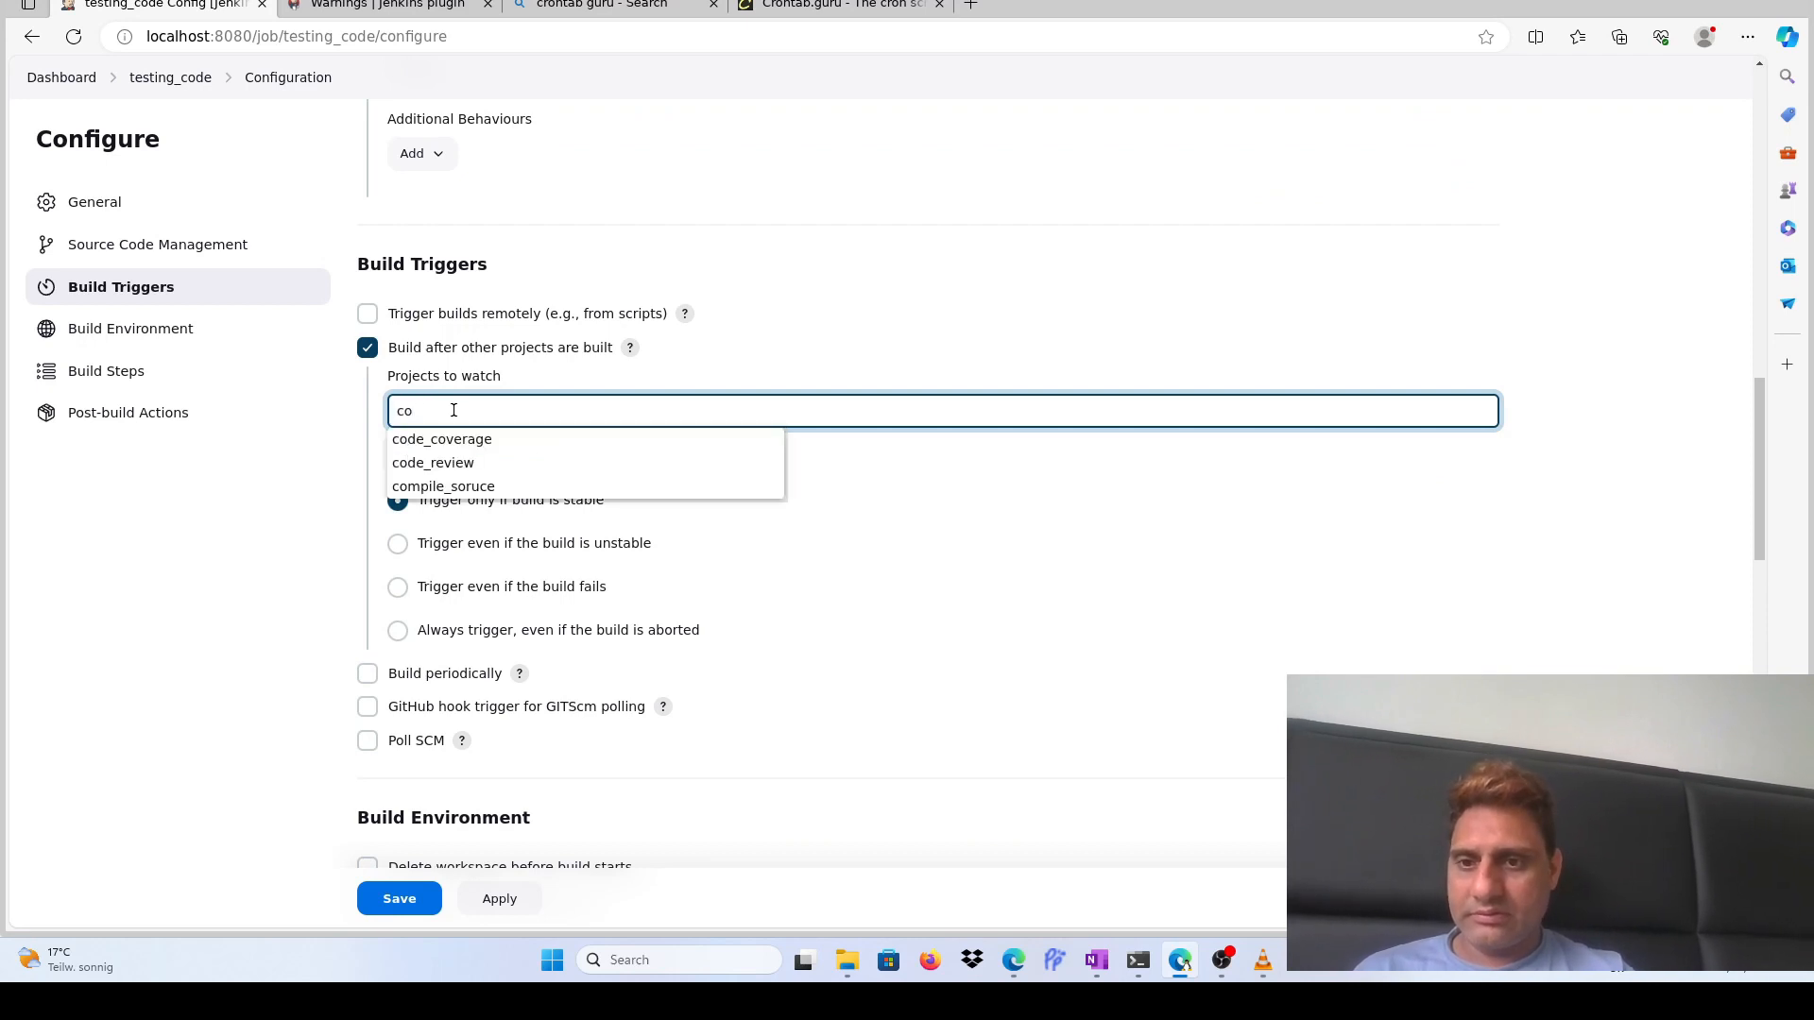
left_click(472, 465)
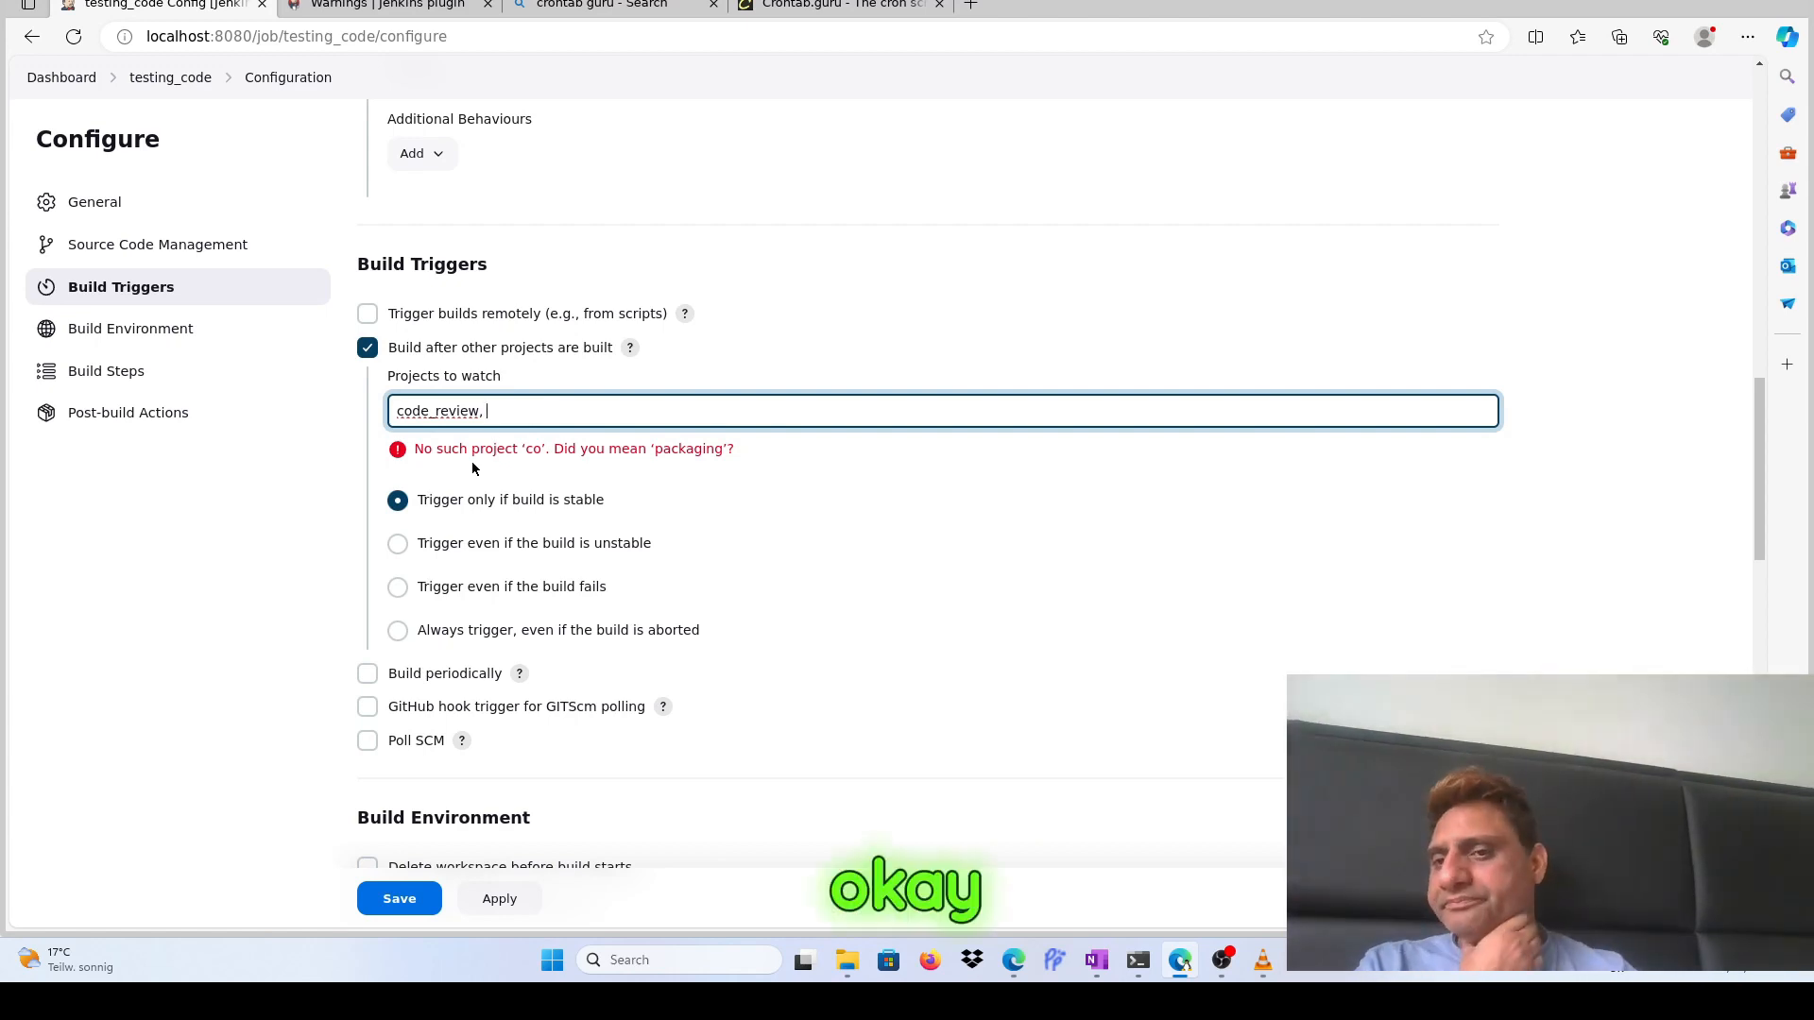
left_click(400, 899)
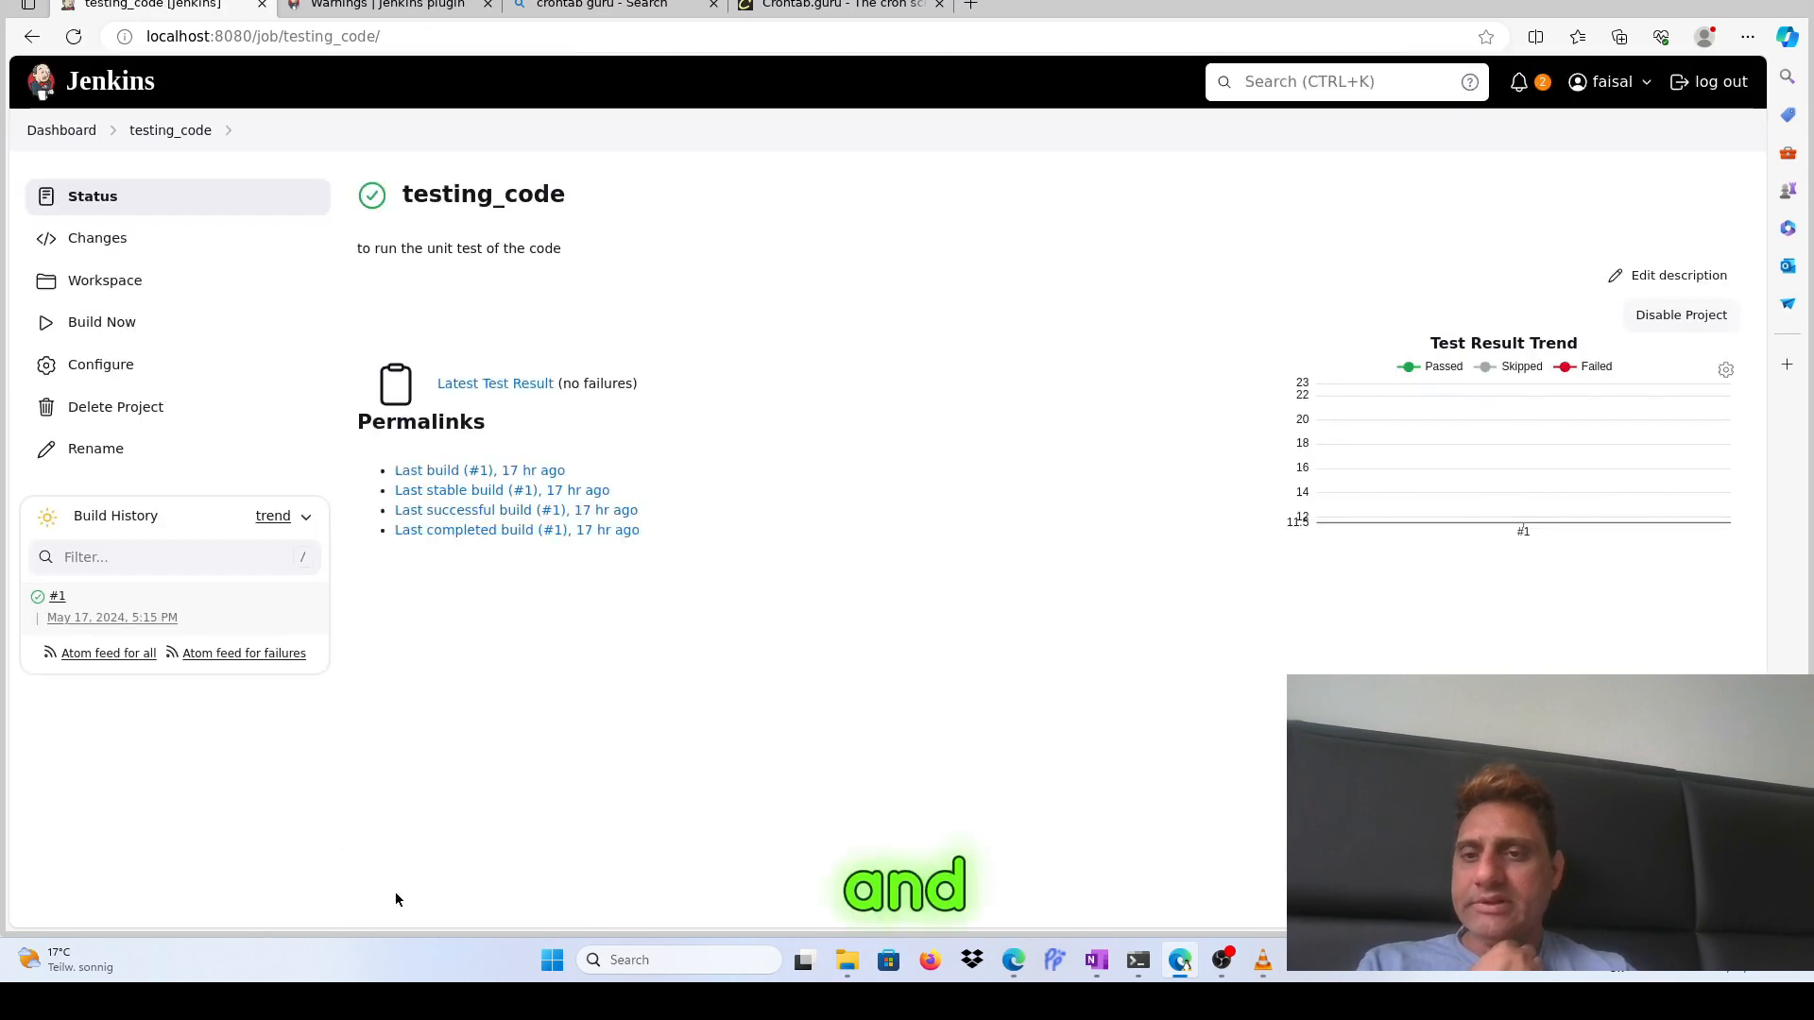
Return to the dashboard and open the configuration of the code_coverage job
left_click(64, 129)
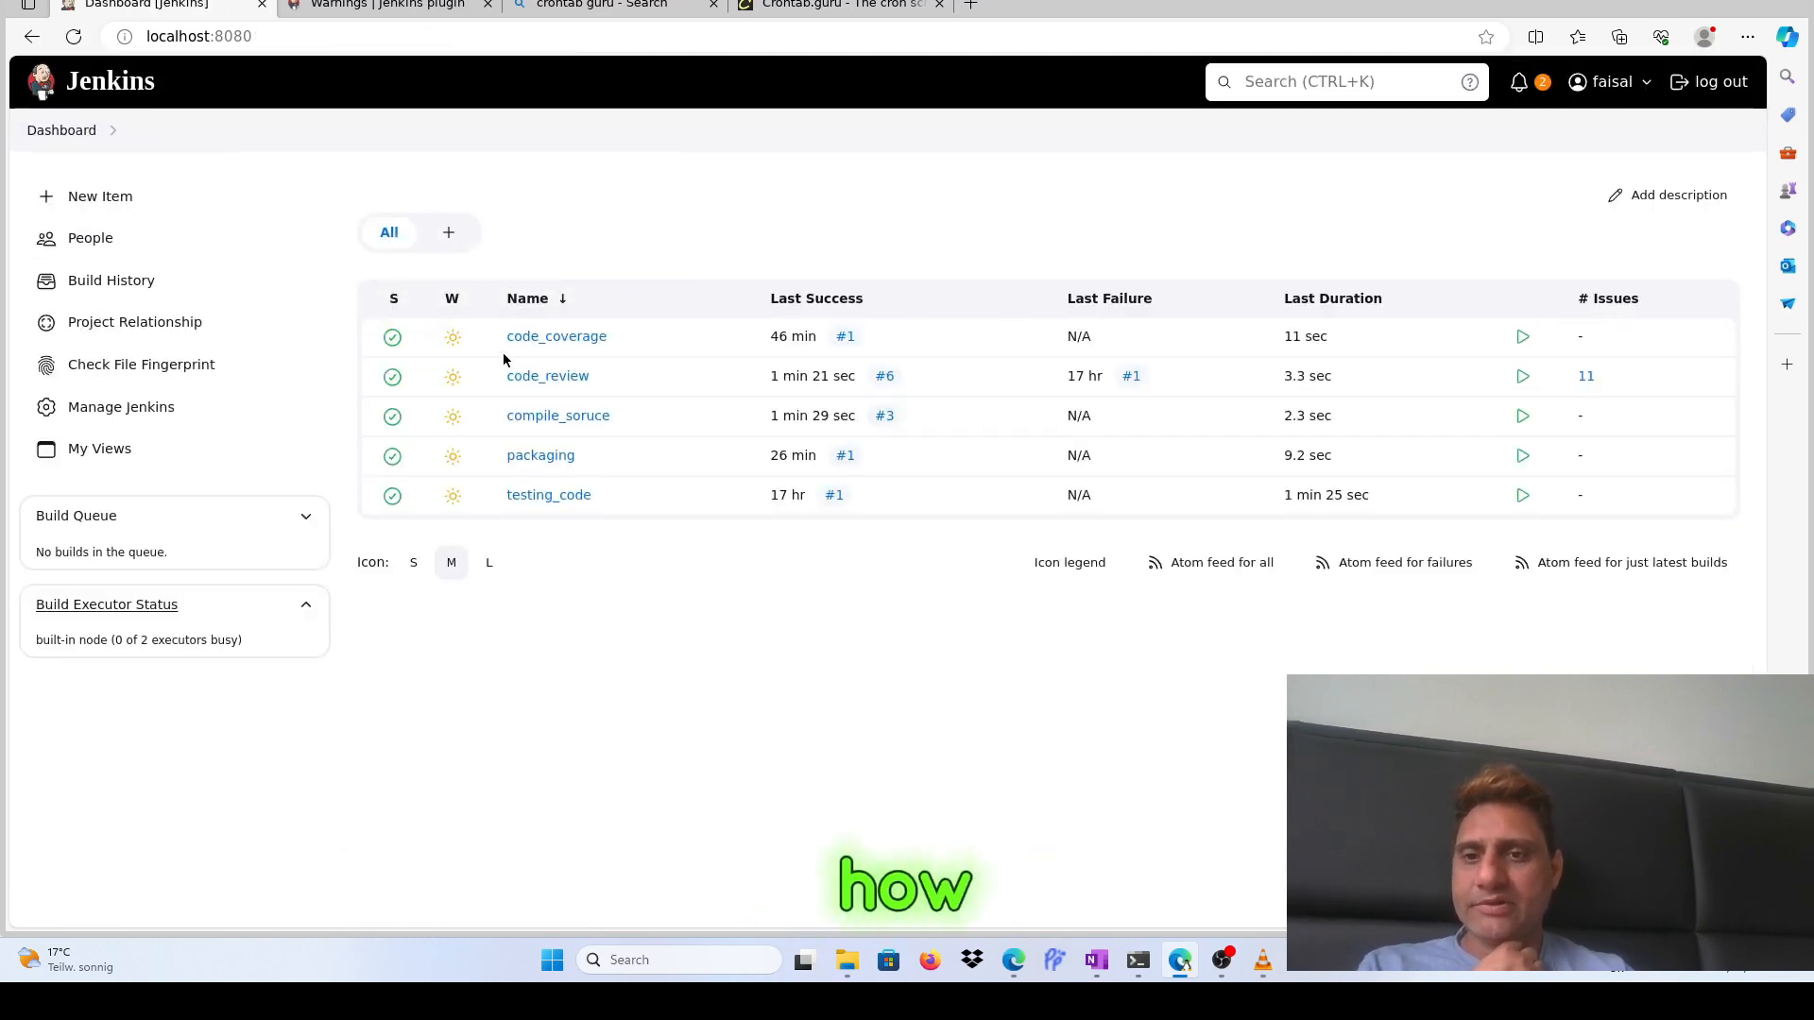
left_click(552, 338)
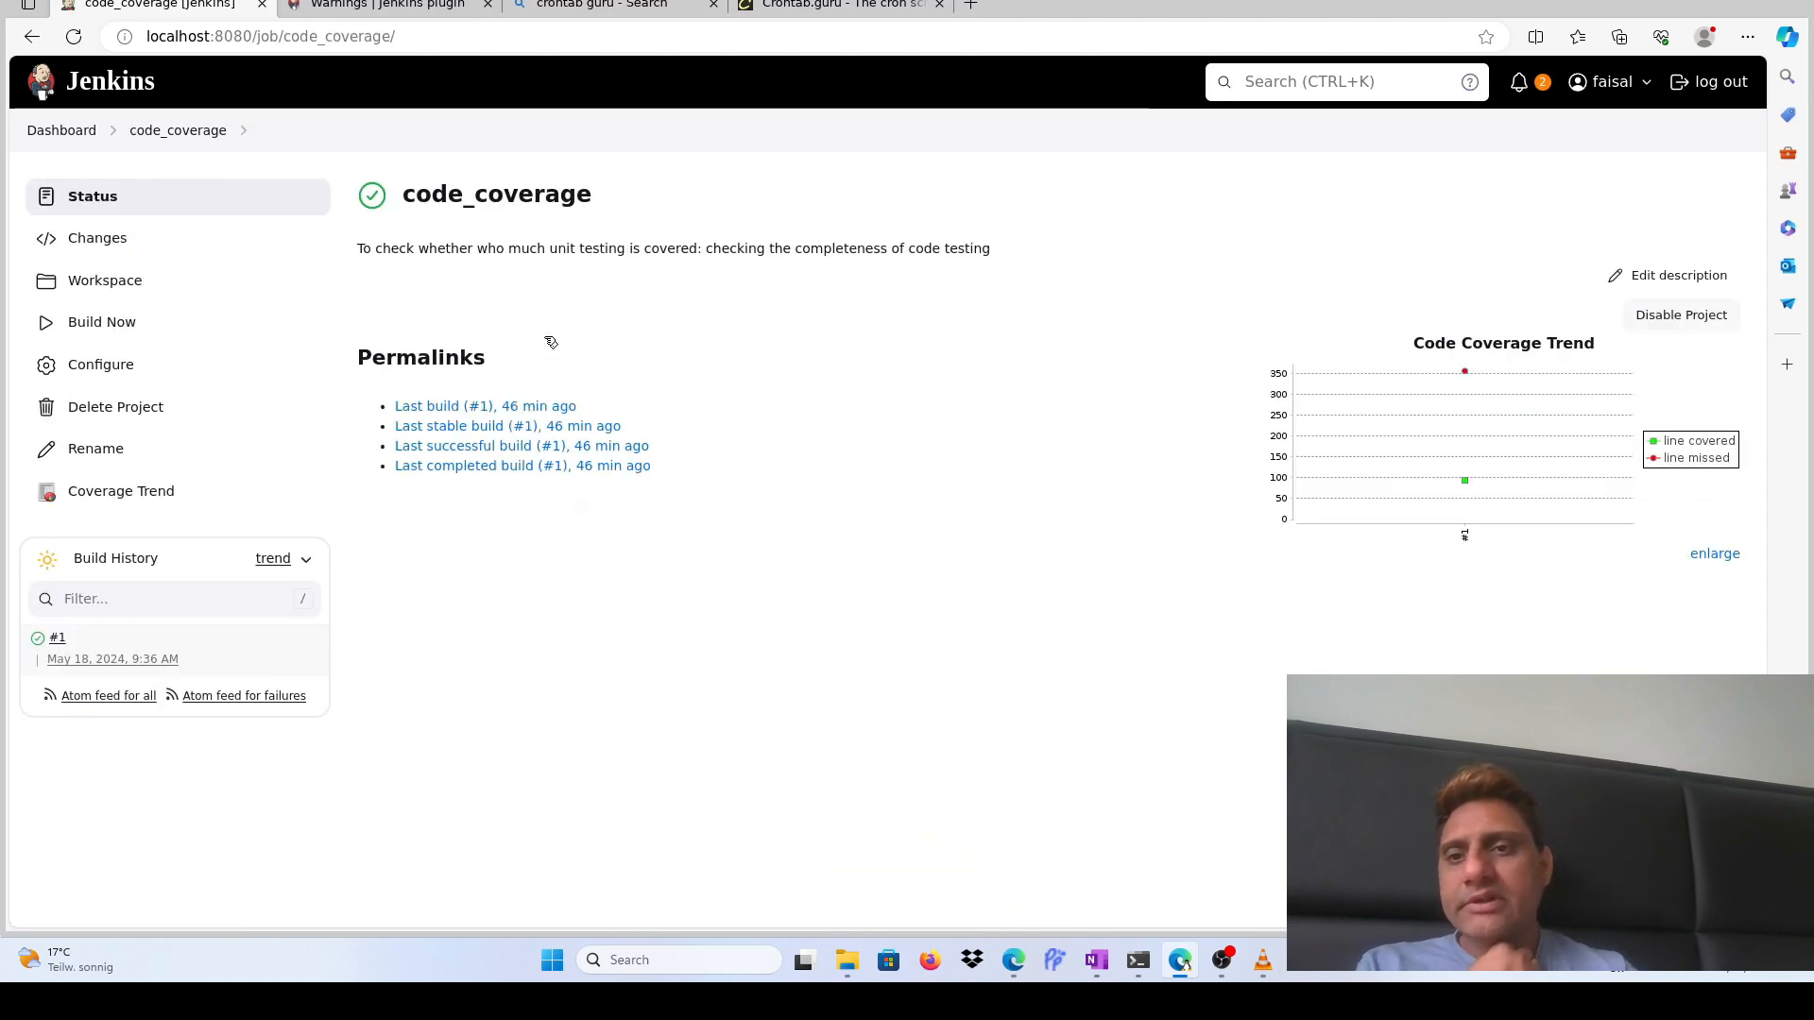
left_click(112, 369)
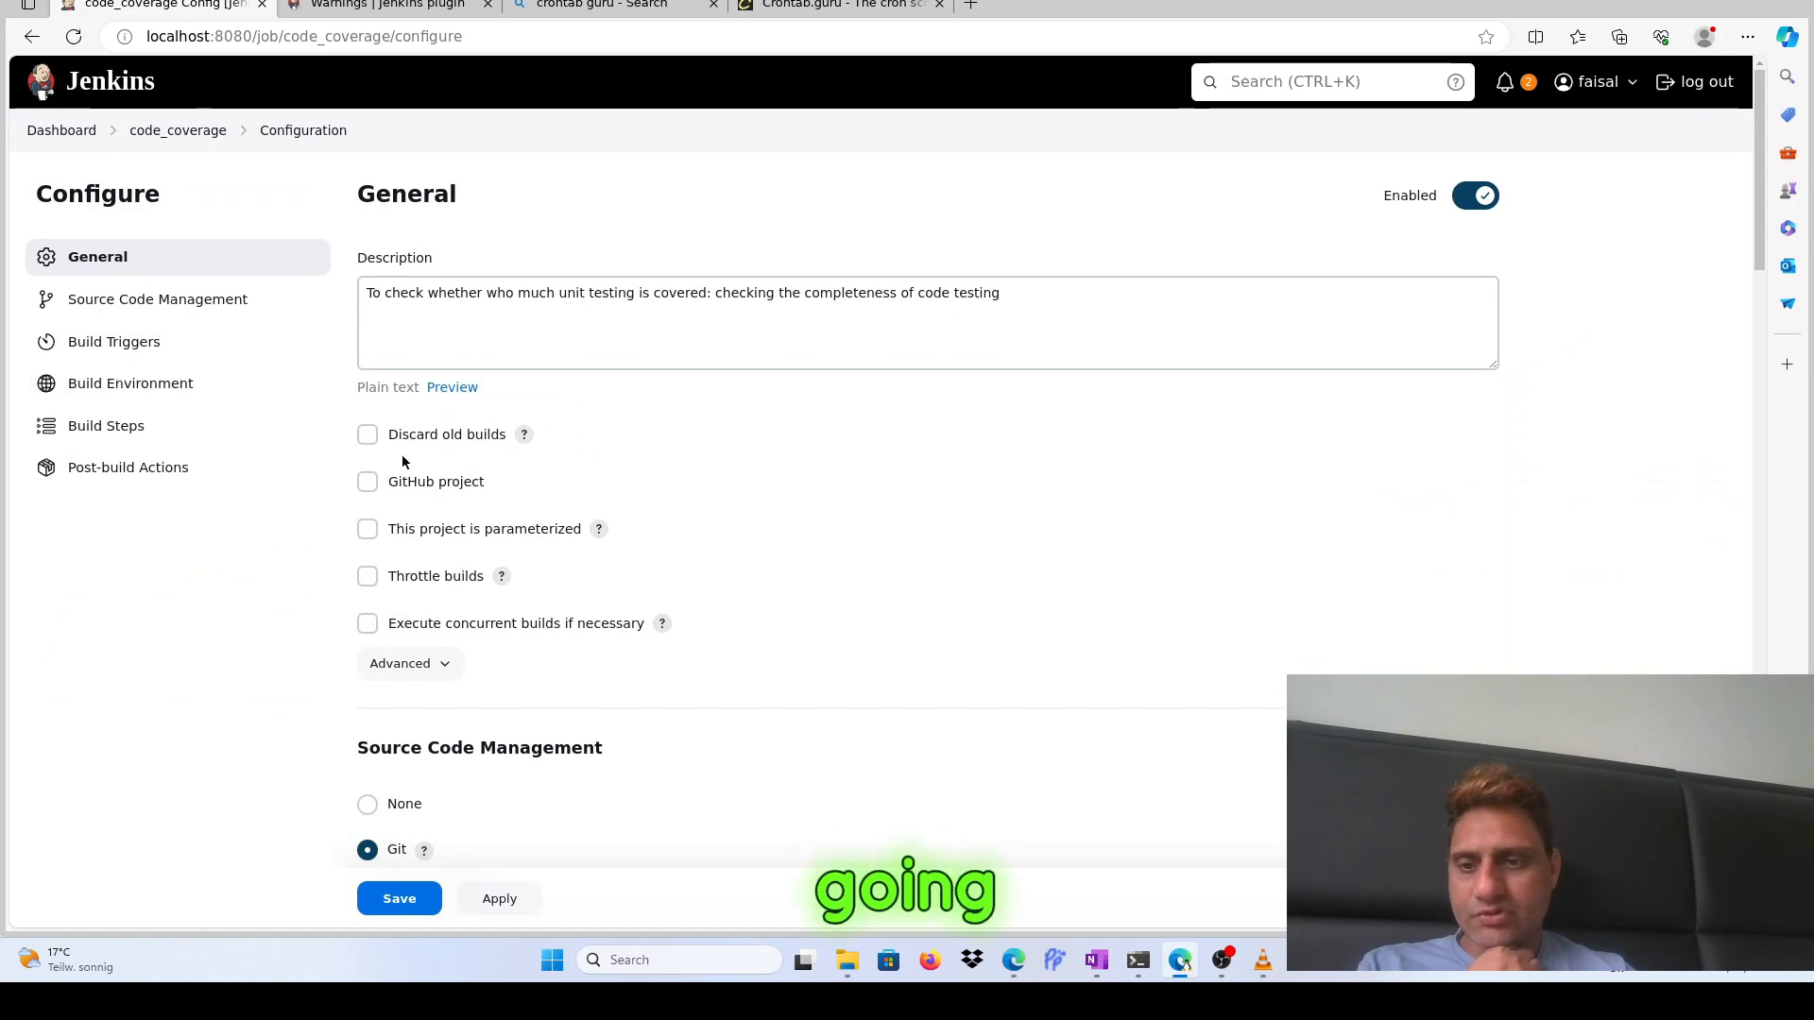
Set code_coverage to build after testing_code, triggering only if that build is stable, and save the job configuration
scroll(599, 748, "down", 5)
scroll(599, 749, "down", 4)
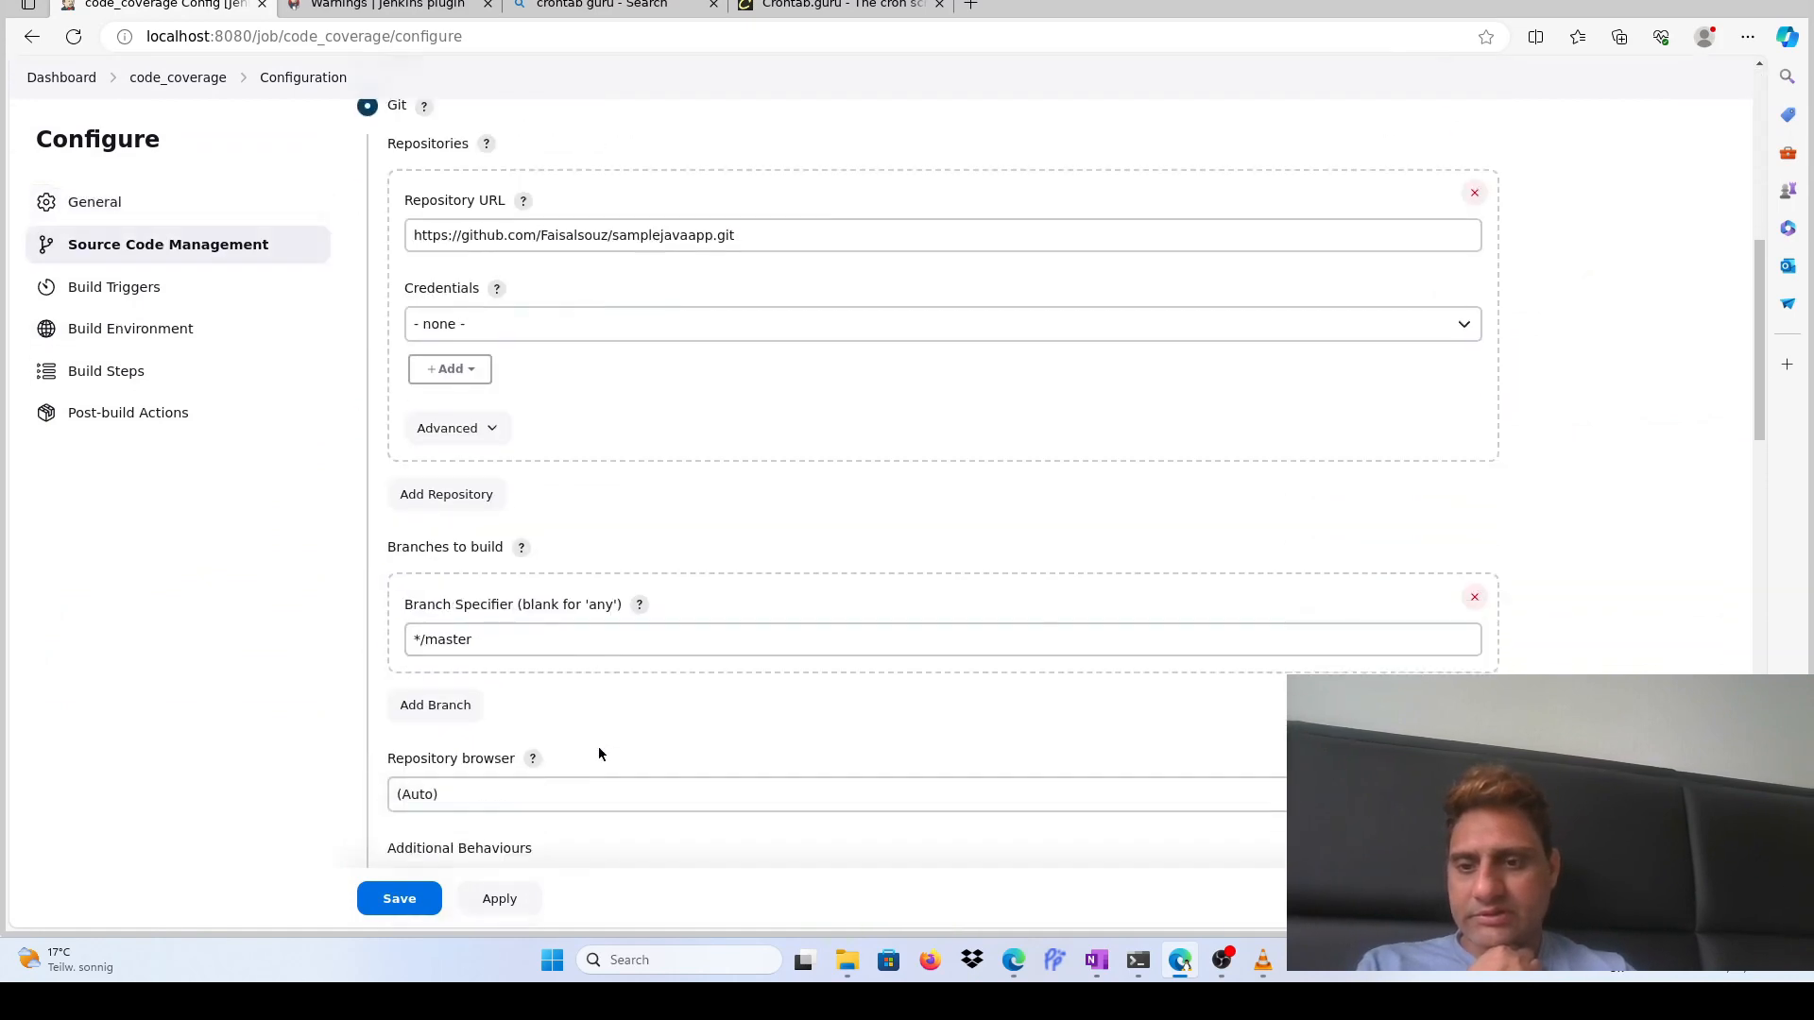
scroll(599, 753, "down", 2)
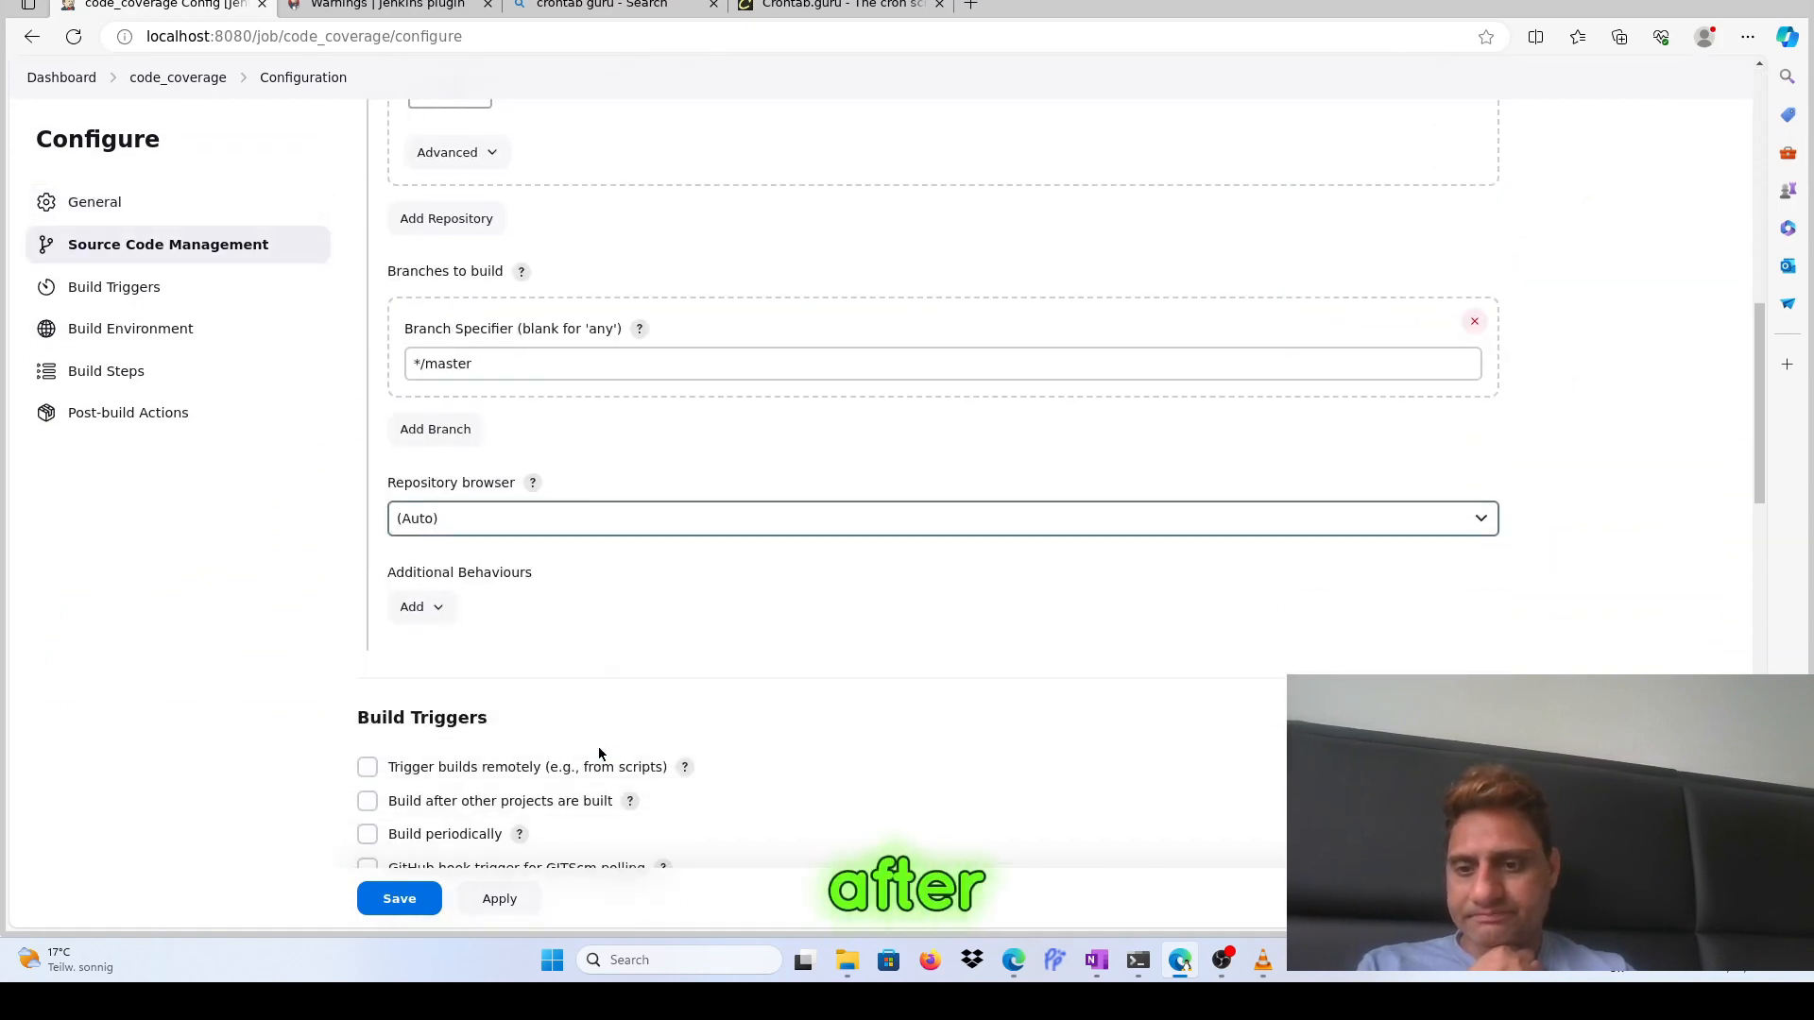
left_click(367, 802)
scroll(672, 778, "down", 1)
scroll(672, 781, "down", 1)
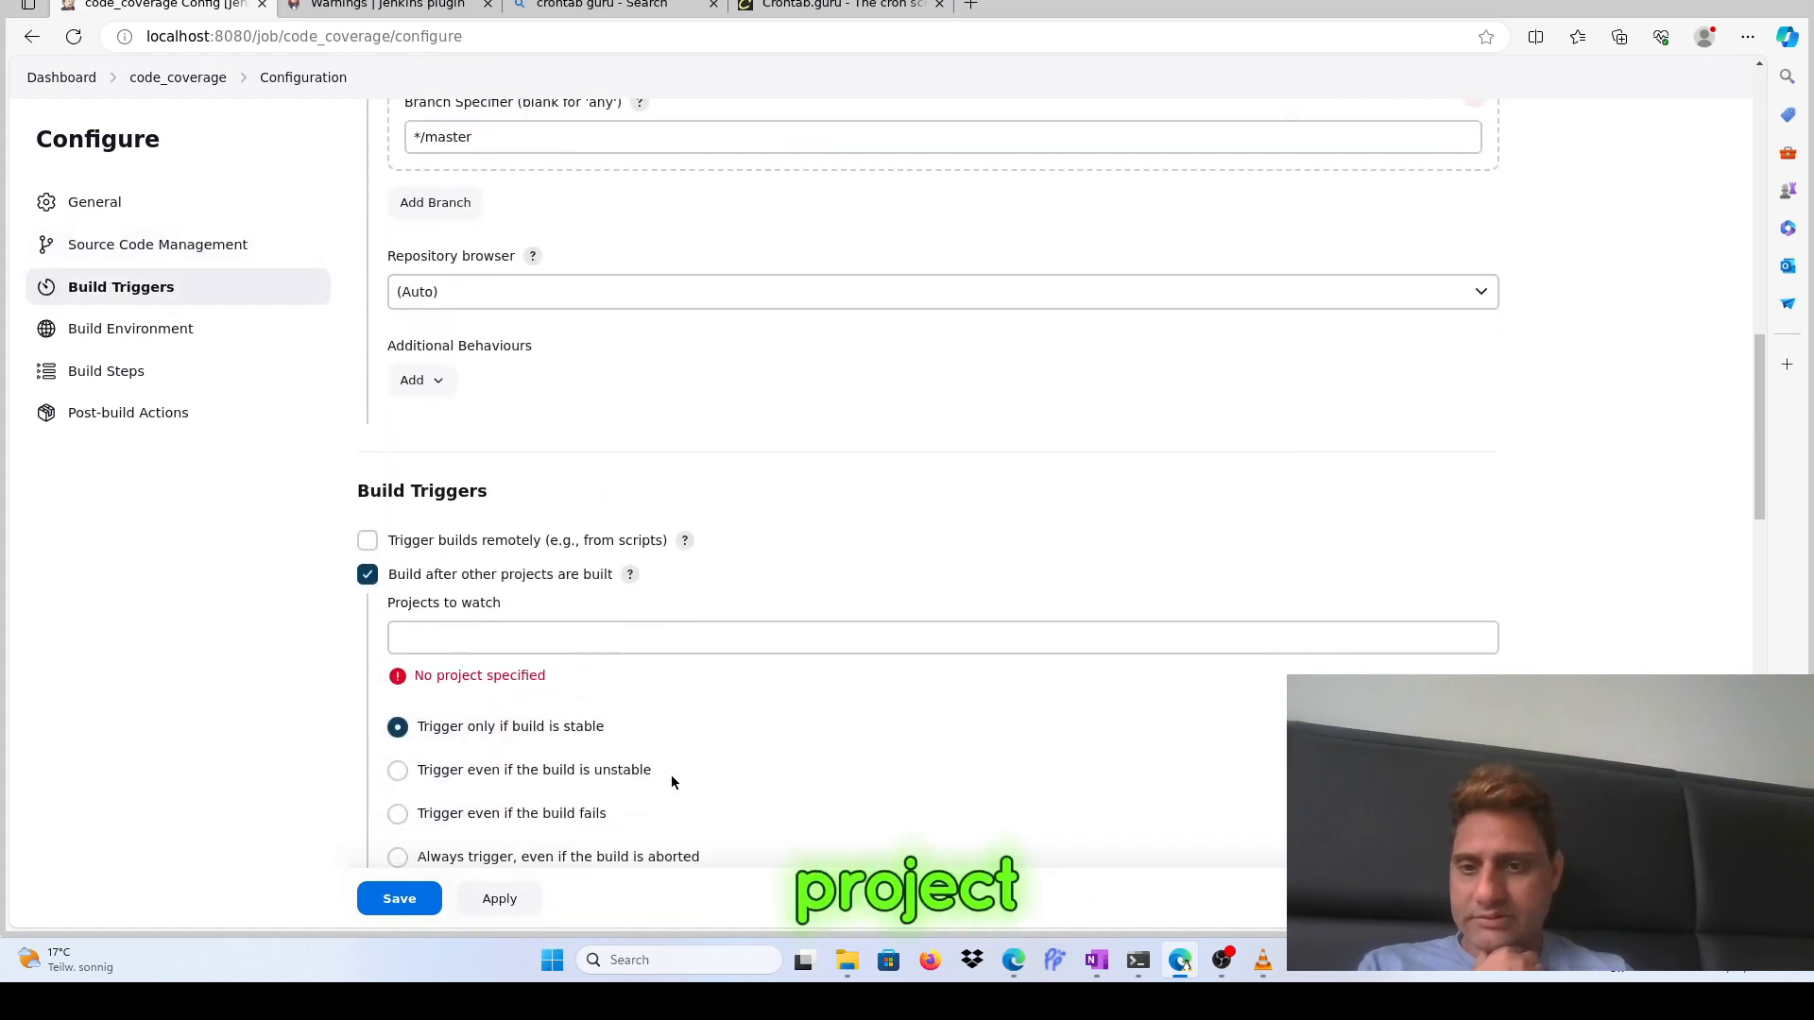
left_click(503, 638)
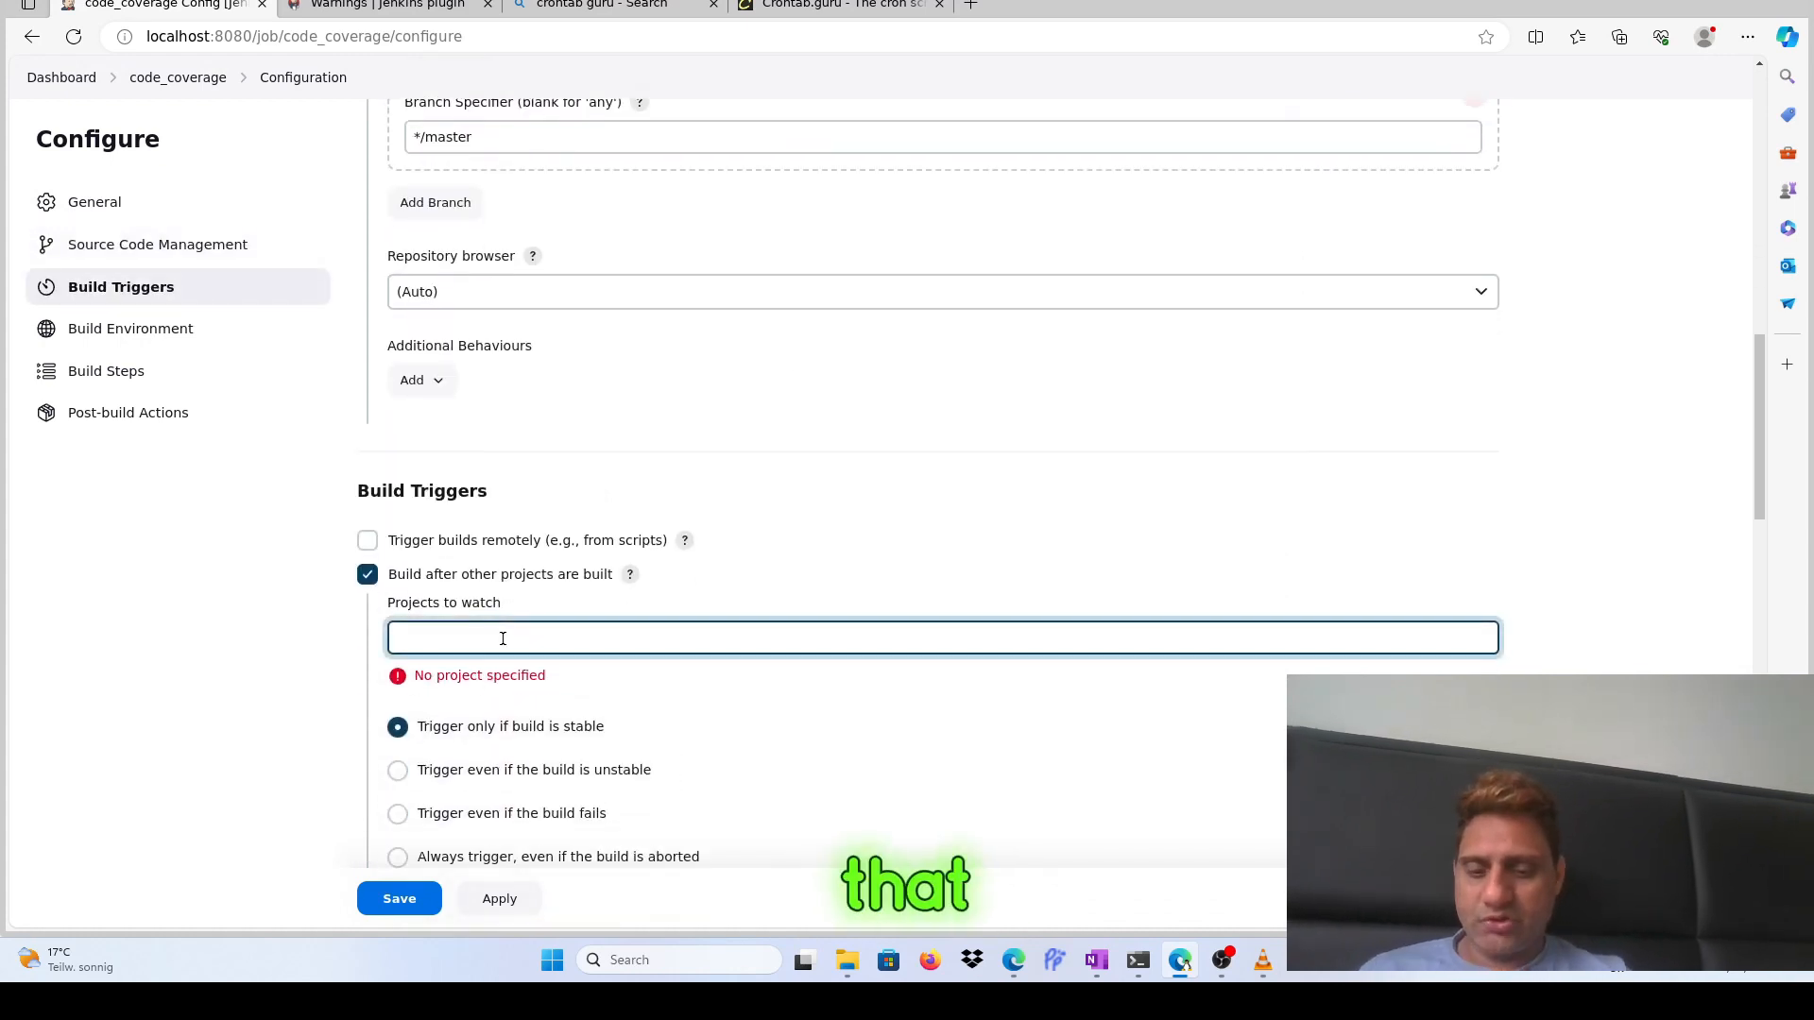
type("tes")
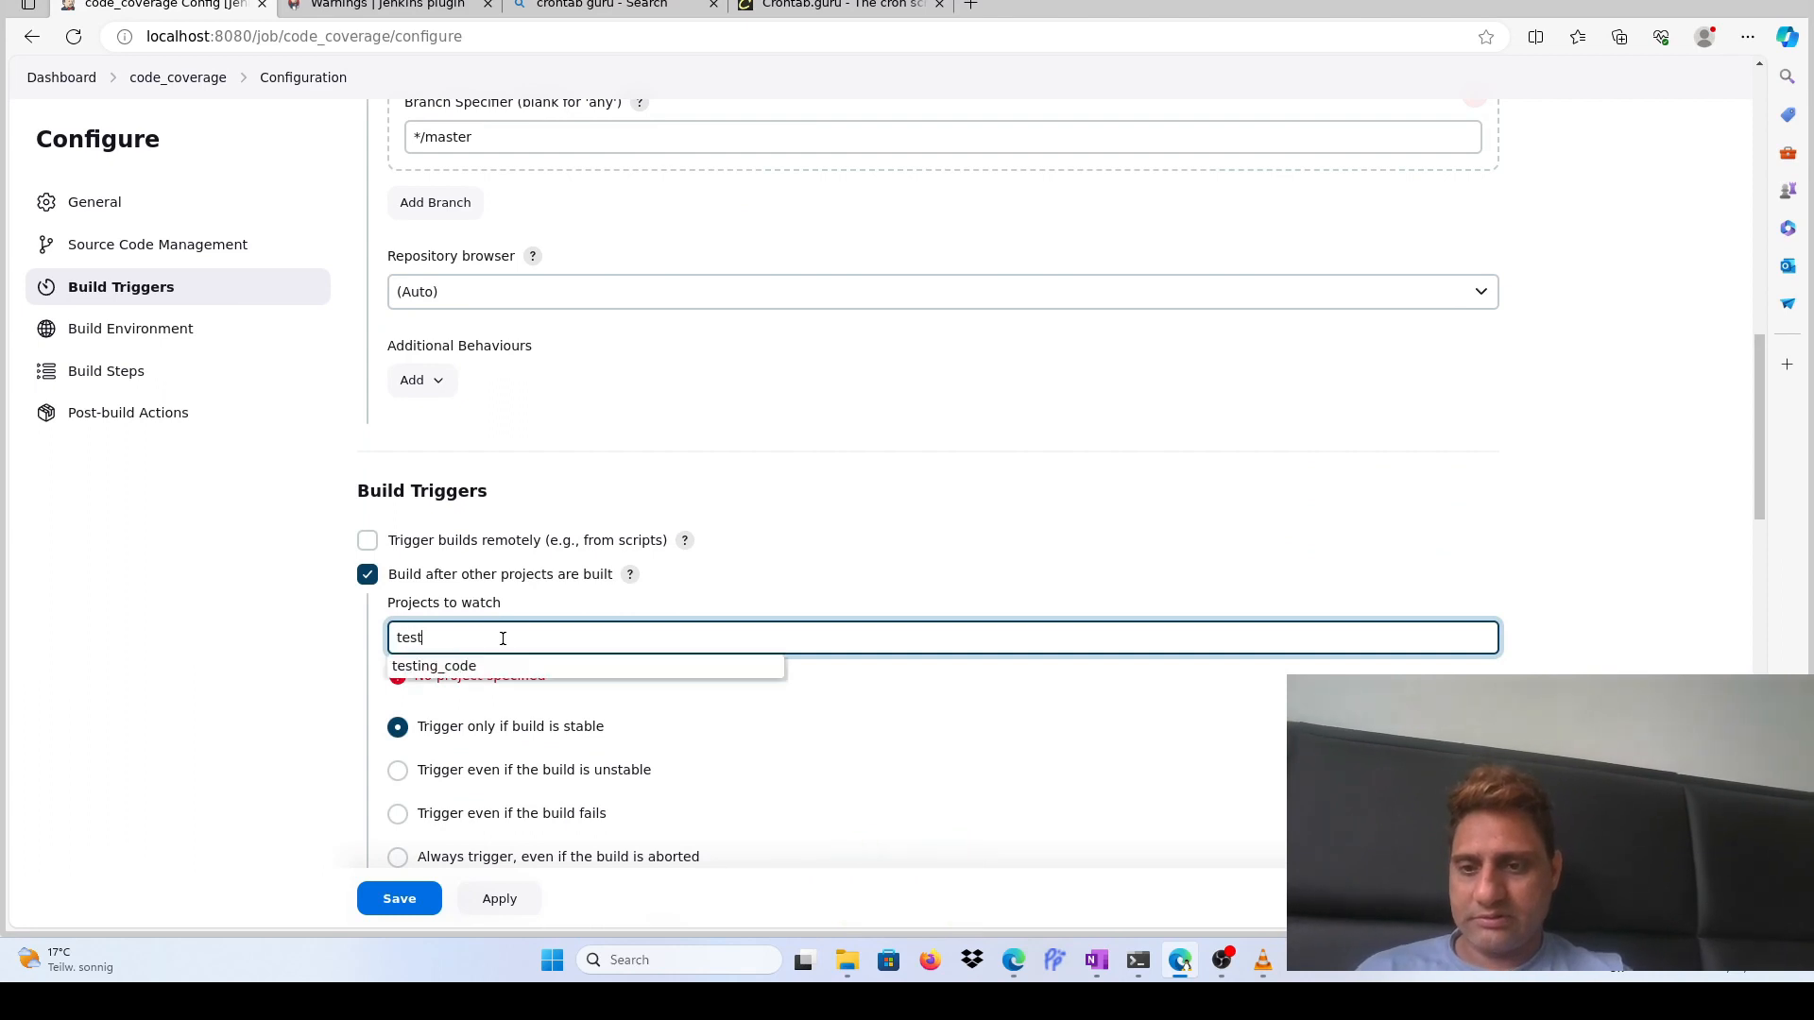
type("t")
left_click(422, 667)
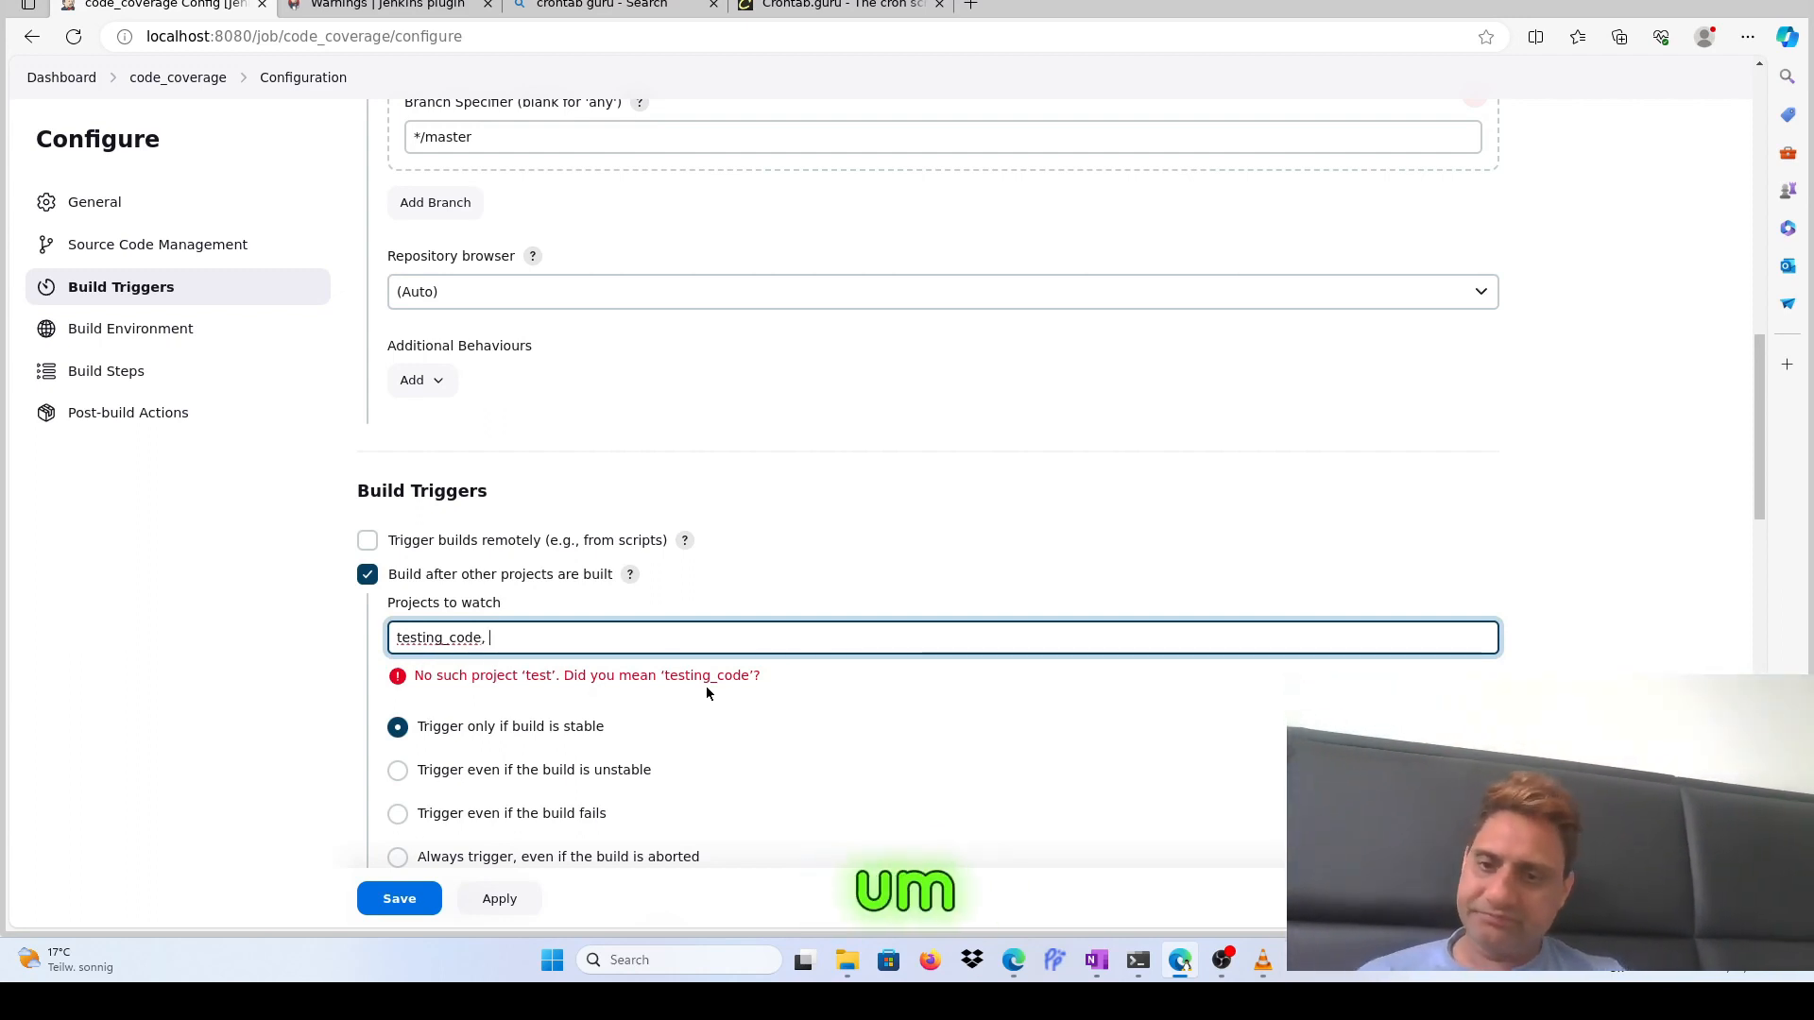
left_click(399, 900)
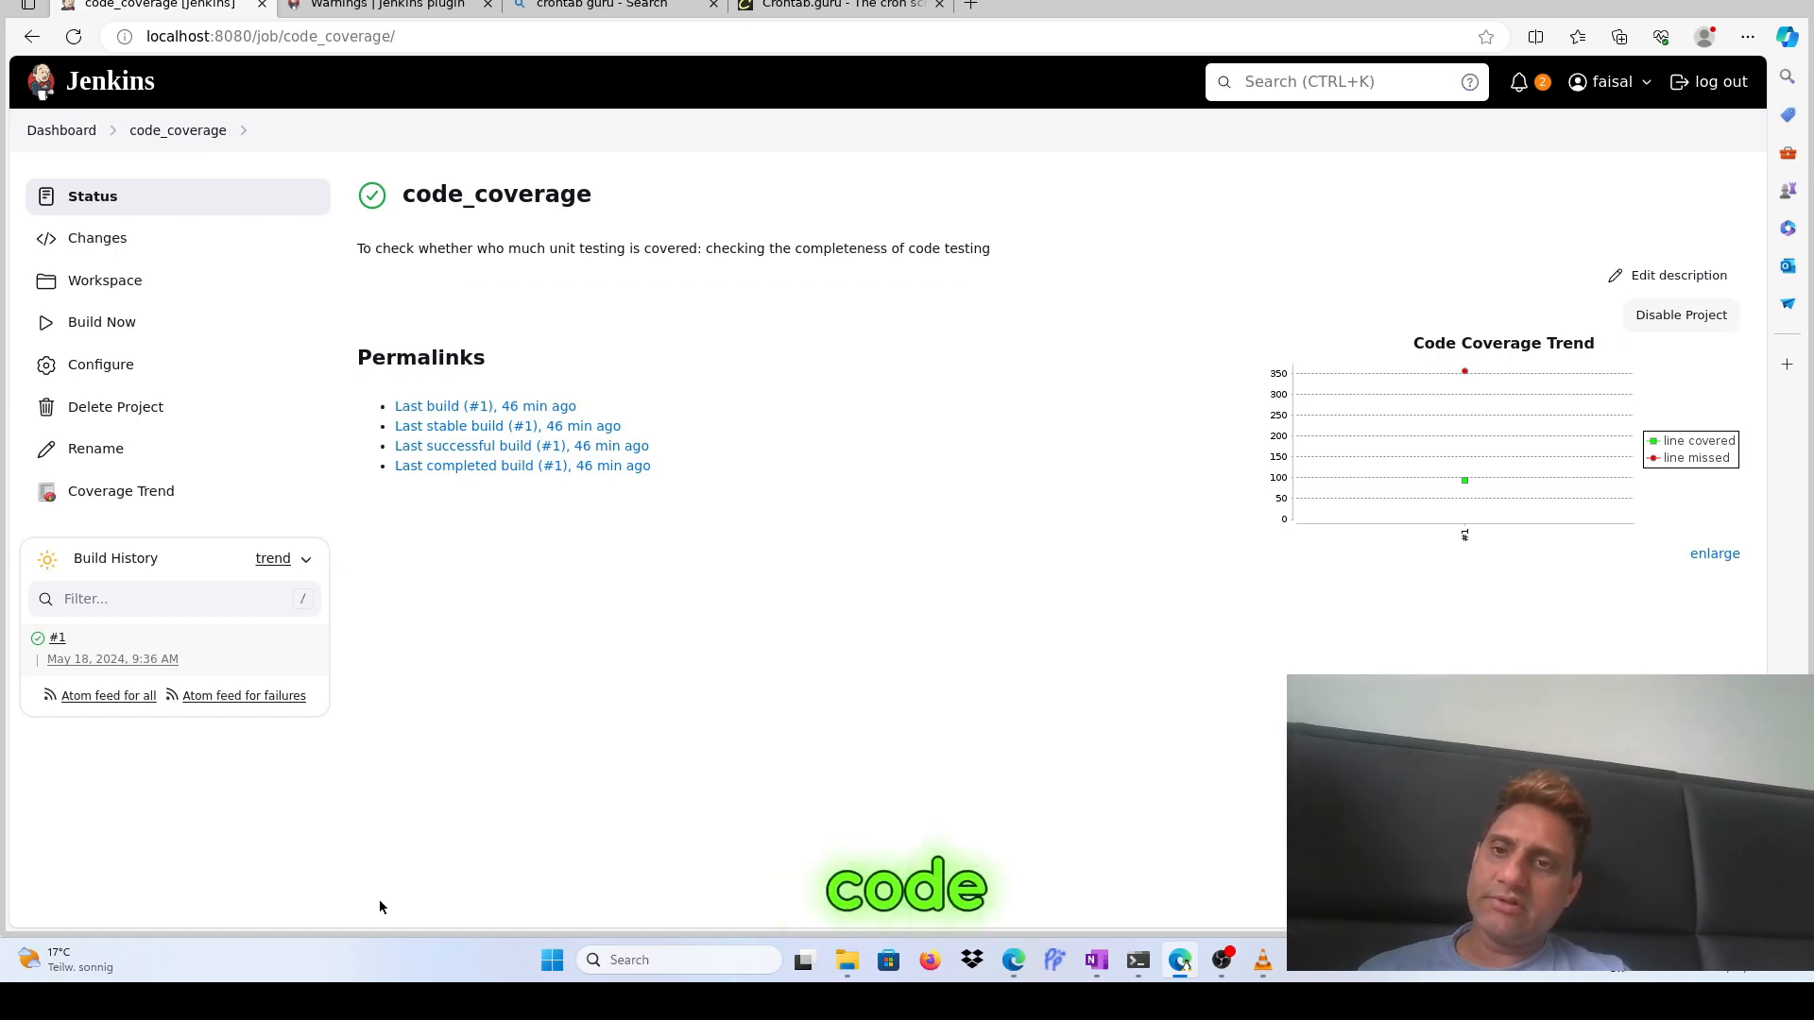
Return to the dashboard and open the configuration of the packaging job
left_click(62, 130)
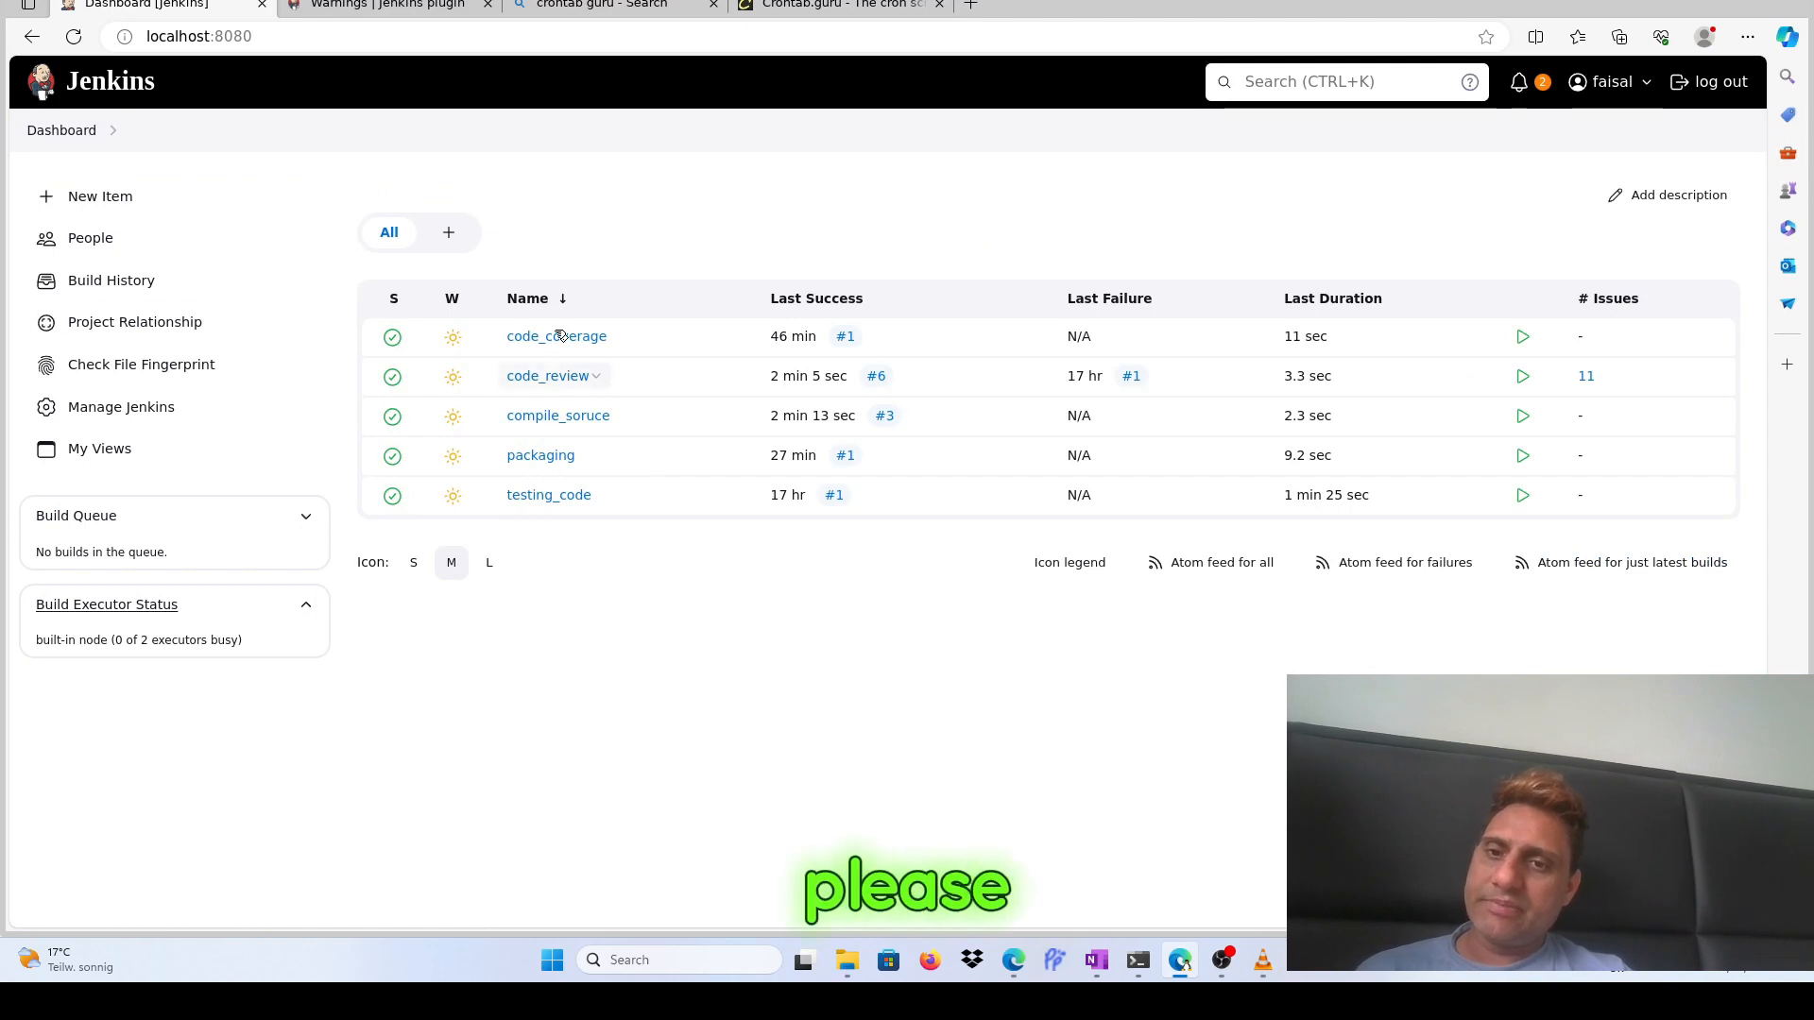
left_click(560, 457)
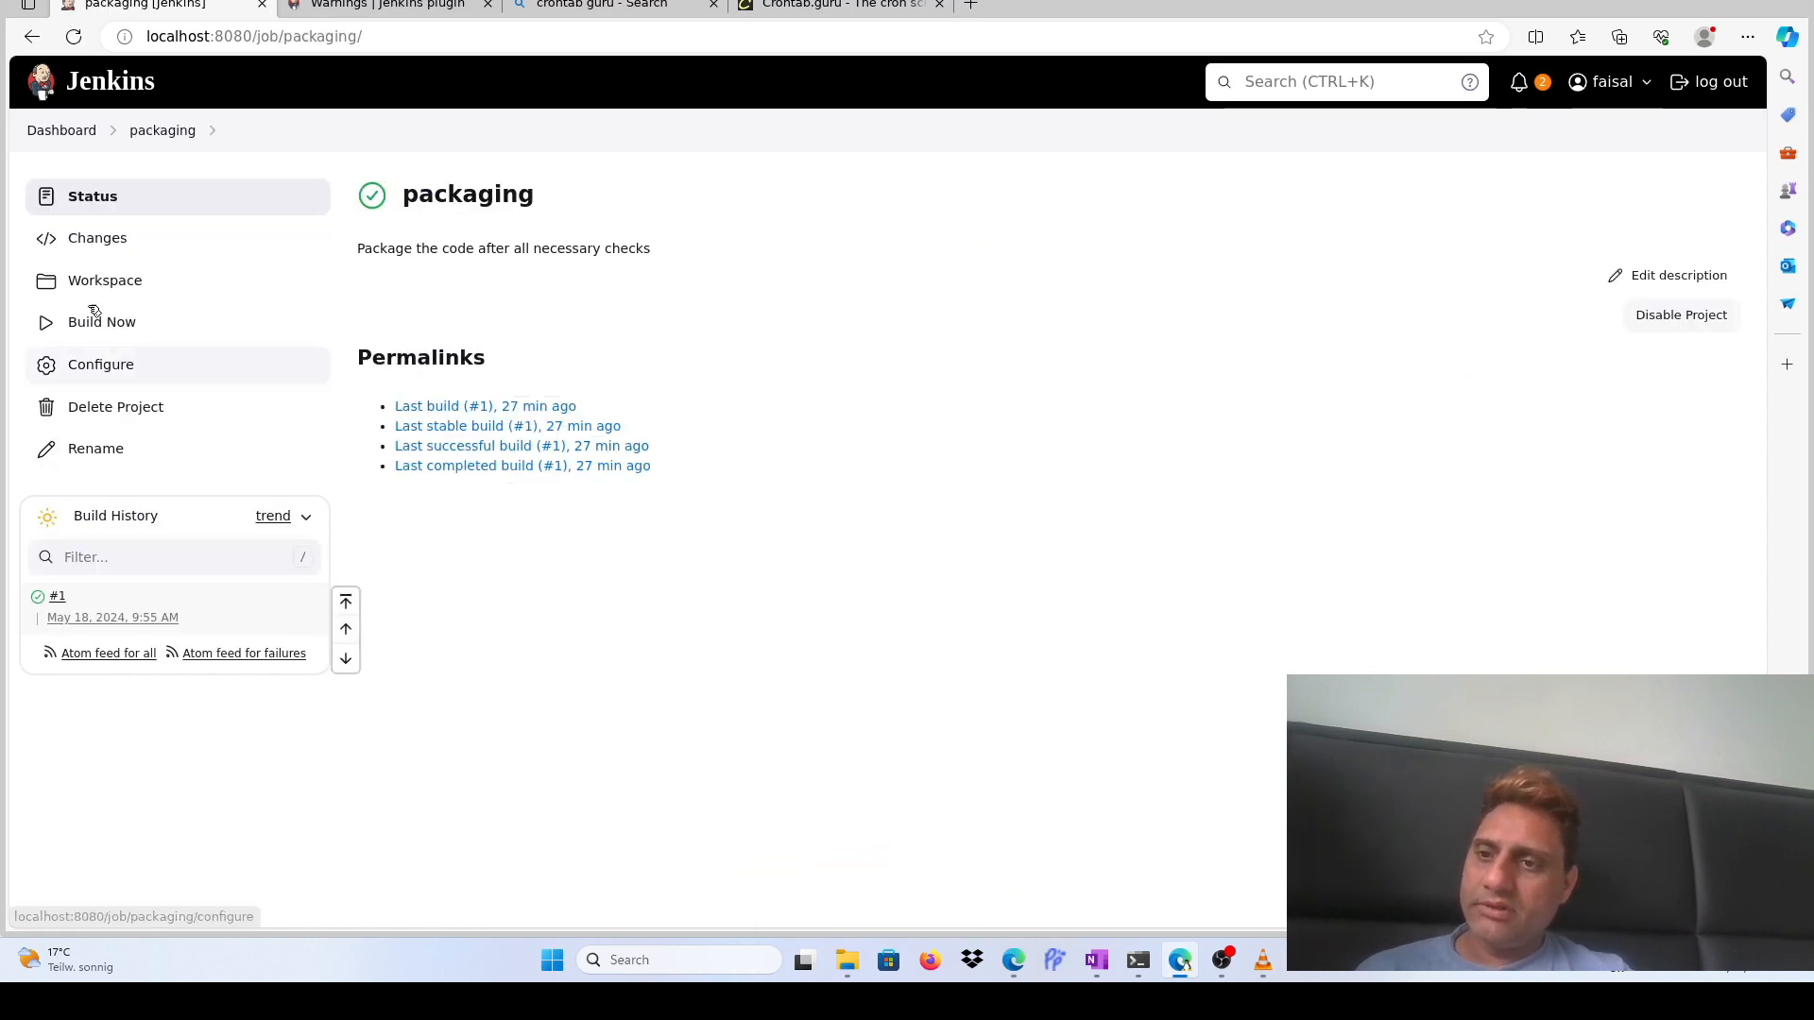
left_click(101, 366)
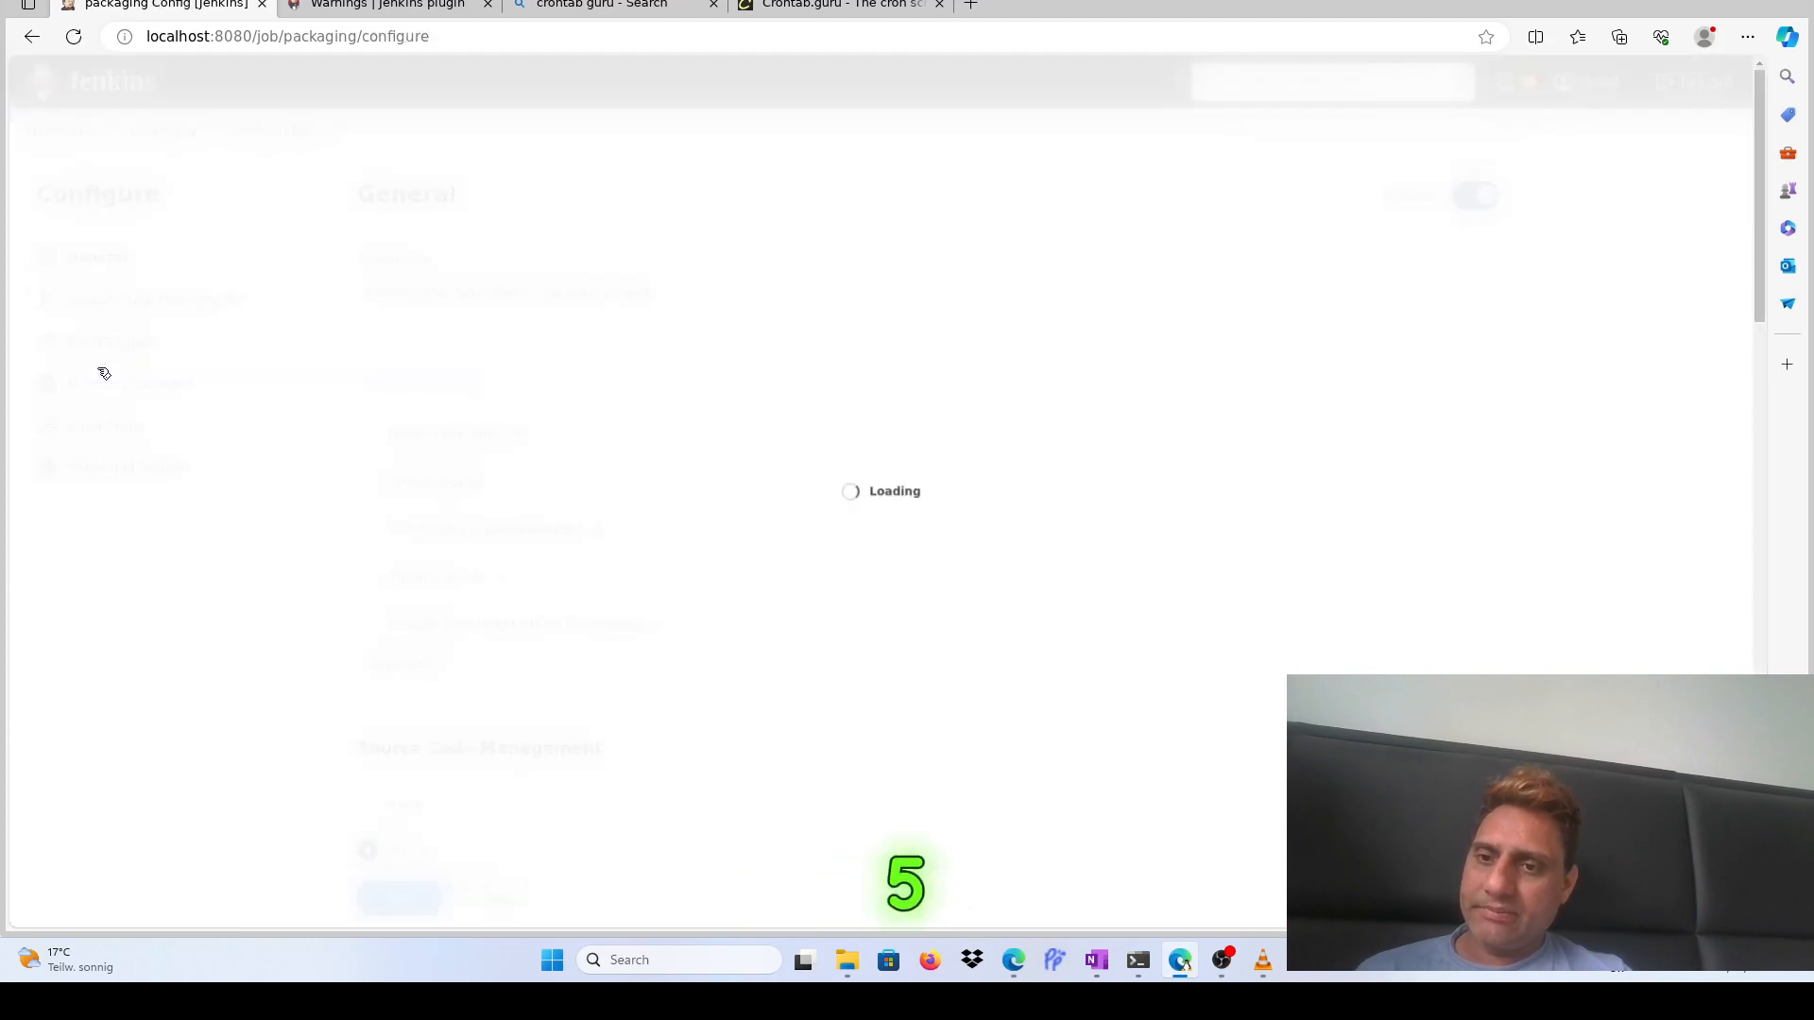
Set packaging to build after code_coverage, triggering only if that build is stable, and save the job configuration
scroll(524, 704, "down", 6)
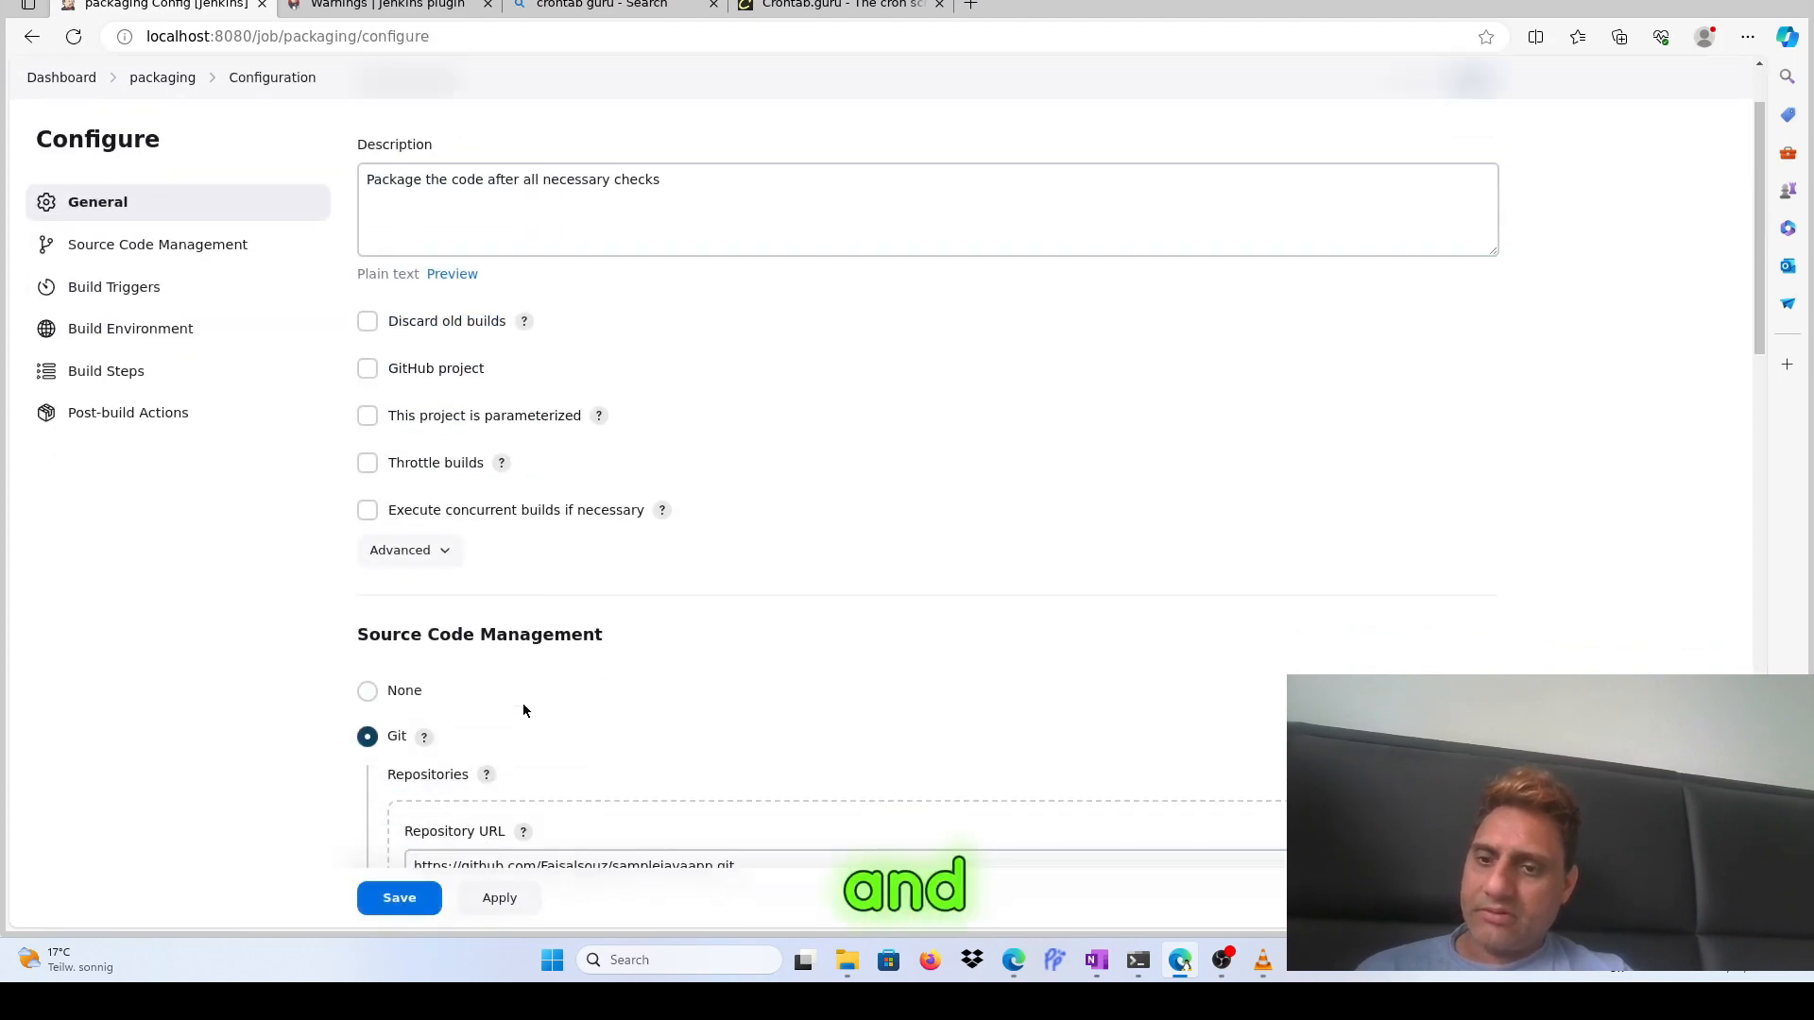
scroll(523, 711, "down", 1)
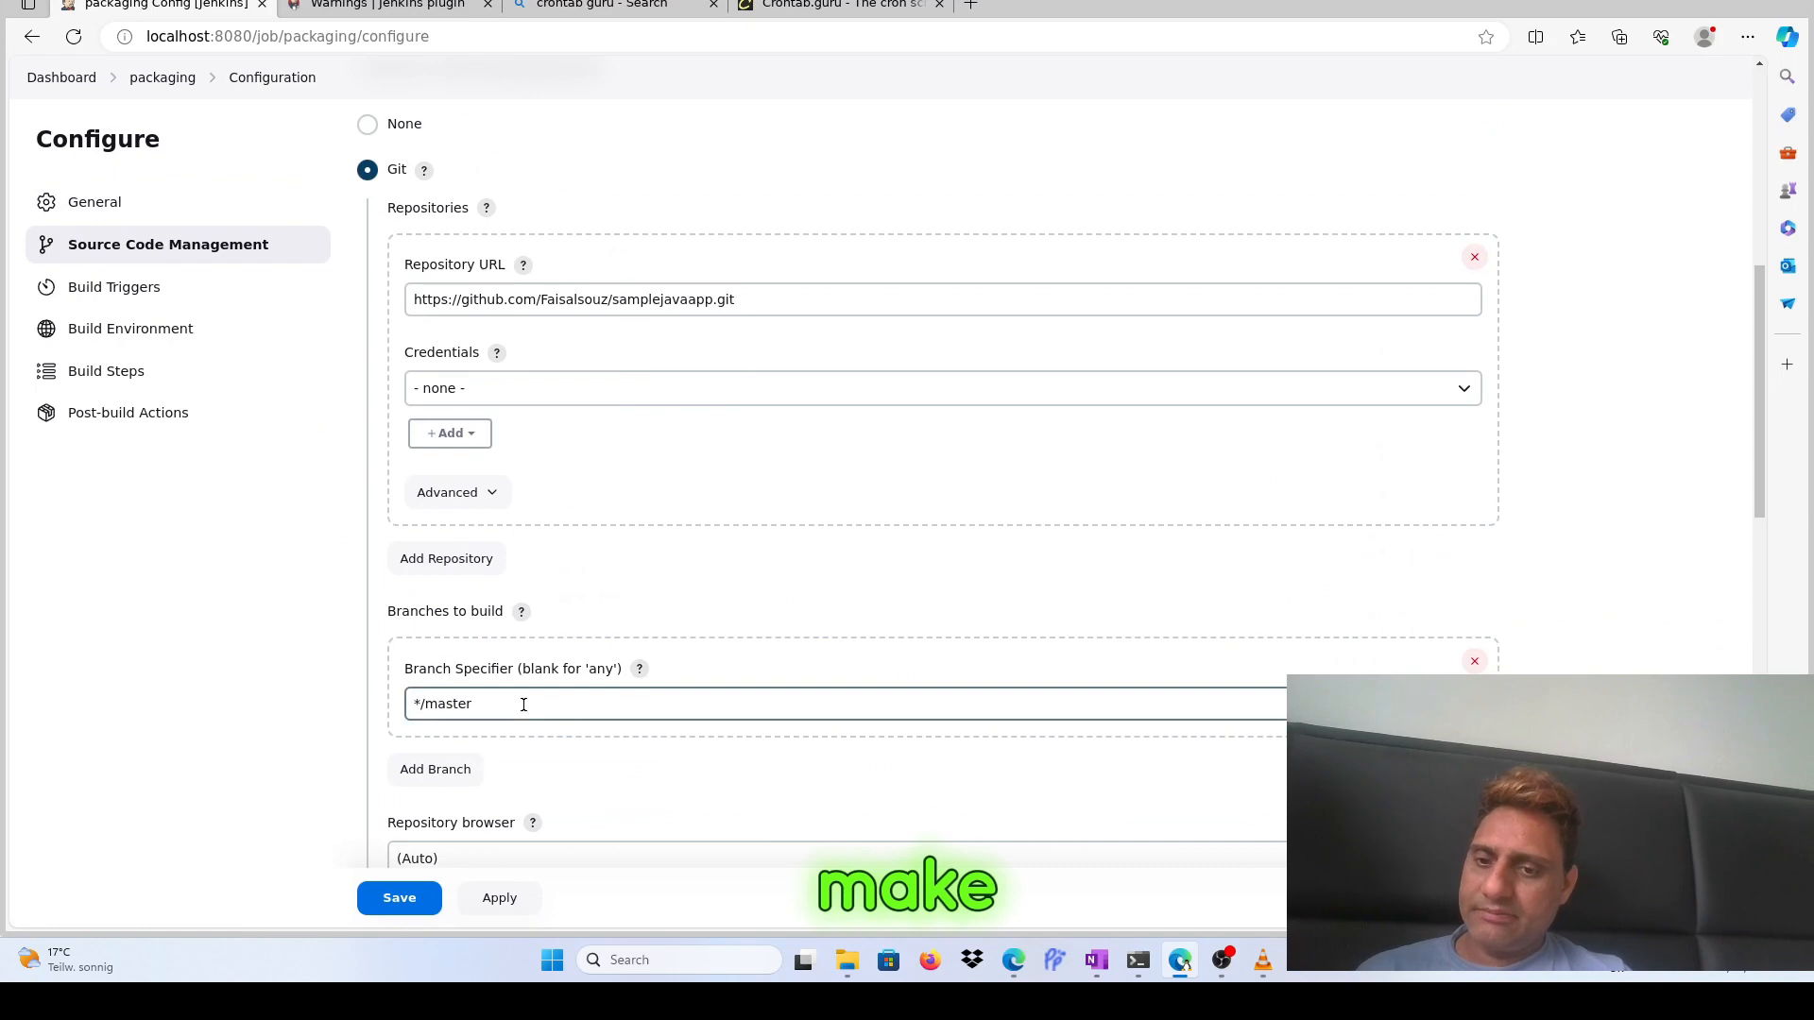
scroll(524, 704, "down", 2)
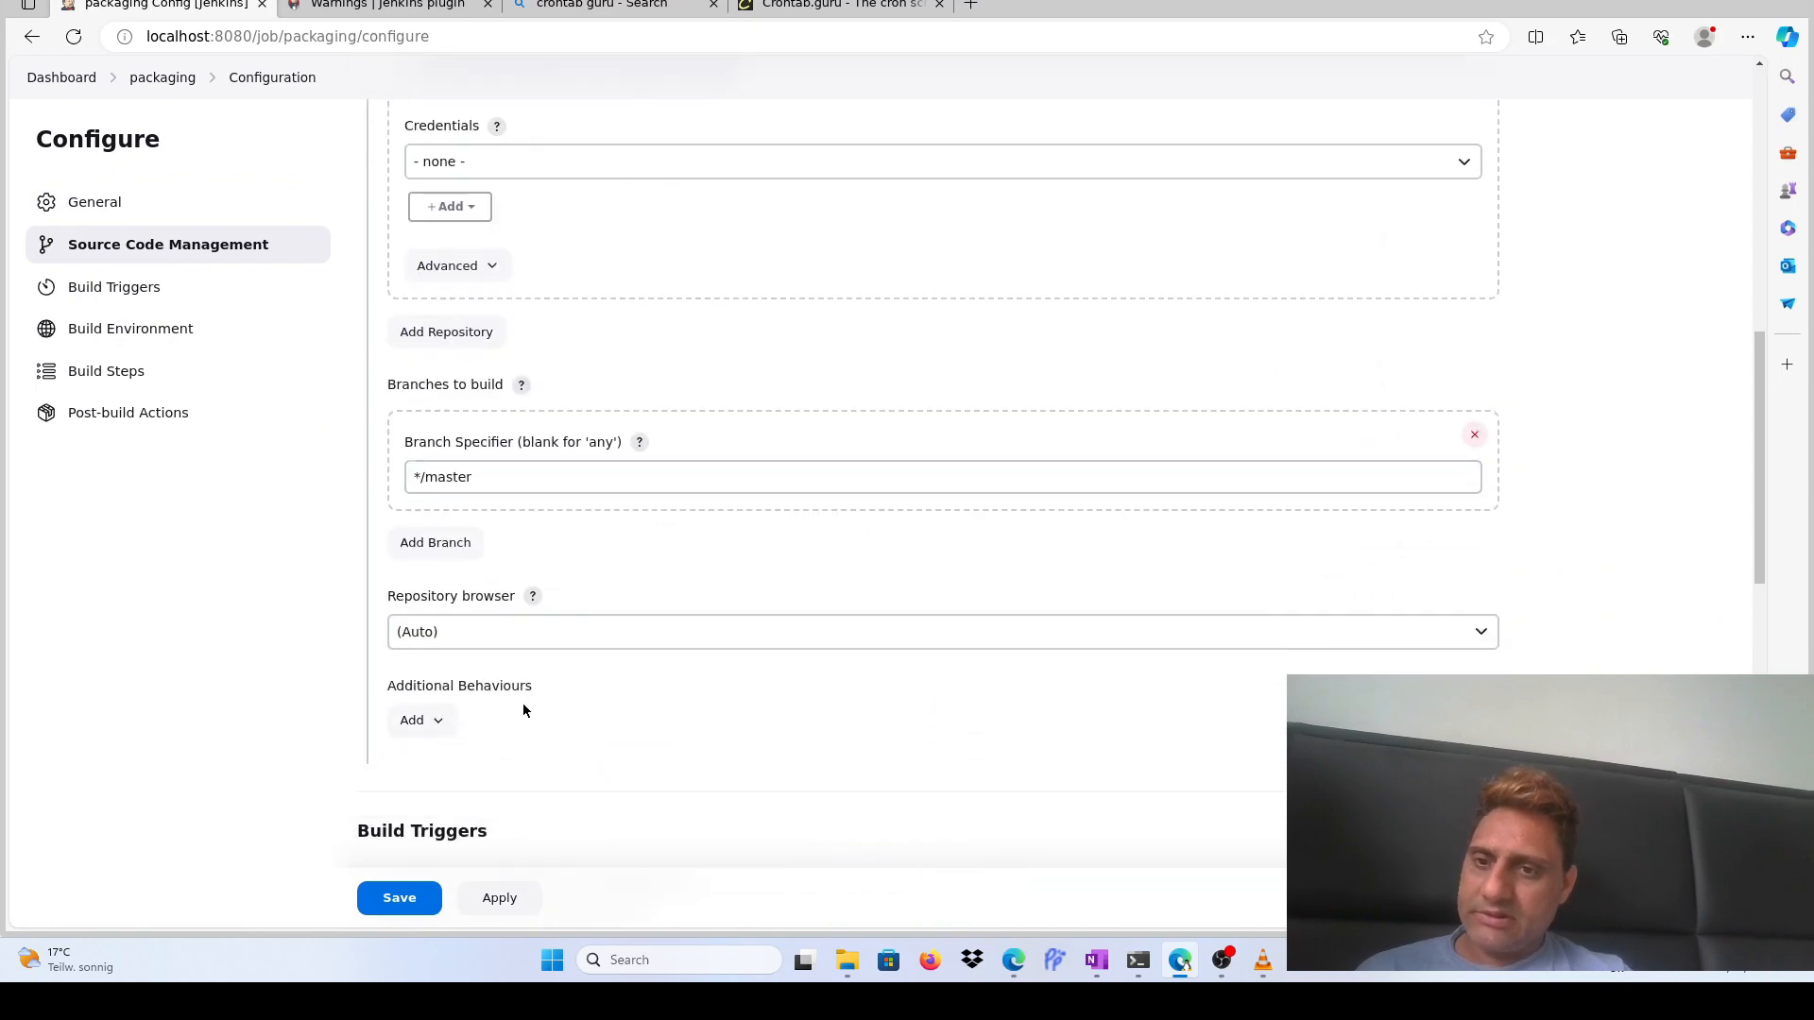
scroll(524, 711, "down", 3)
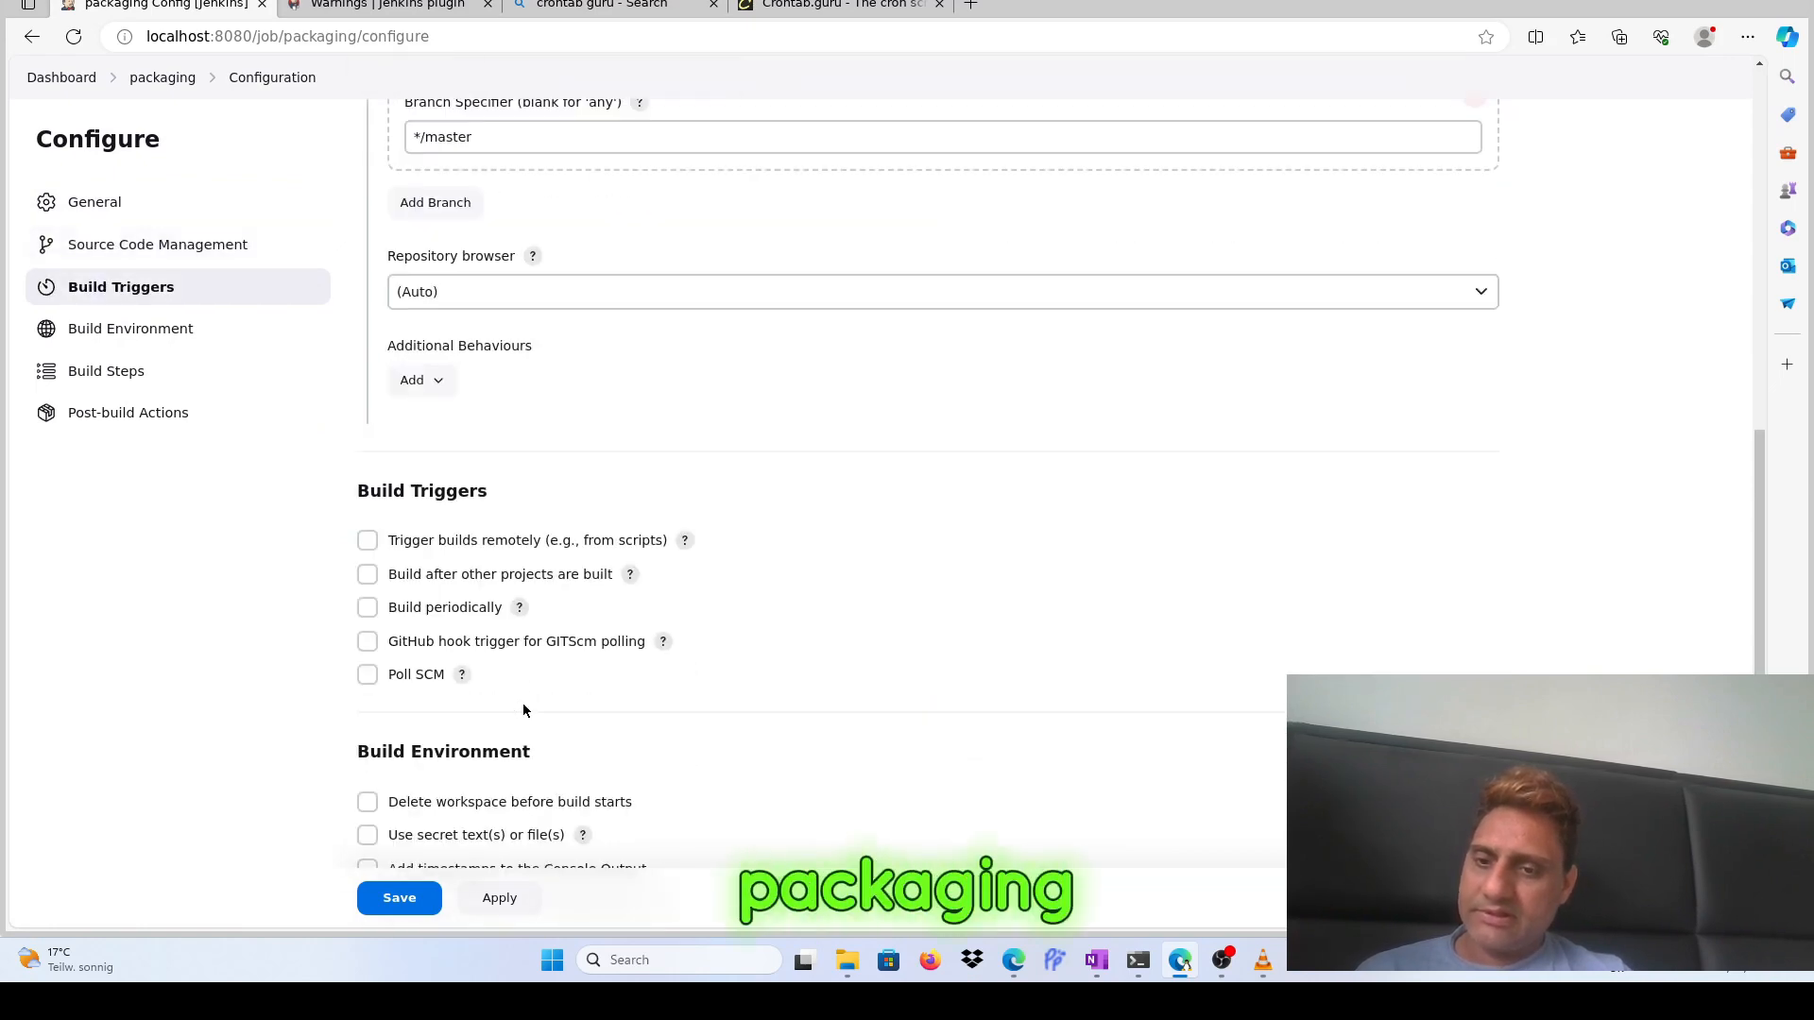
left_click(367, 575)
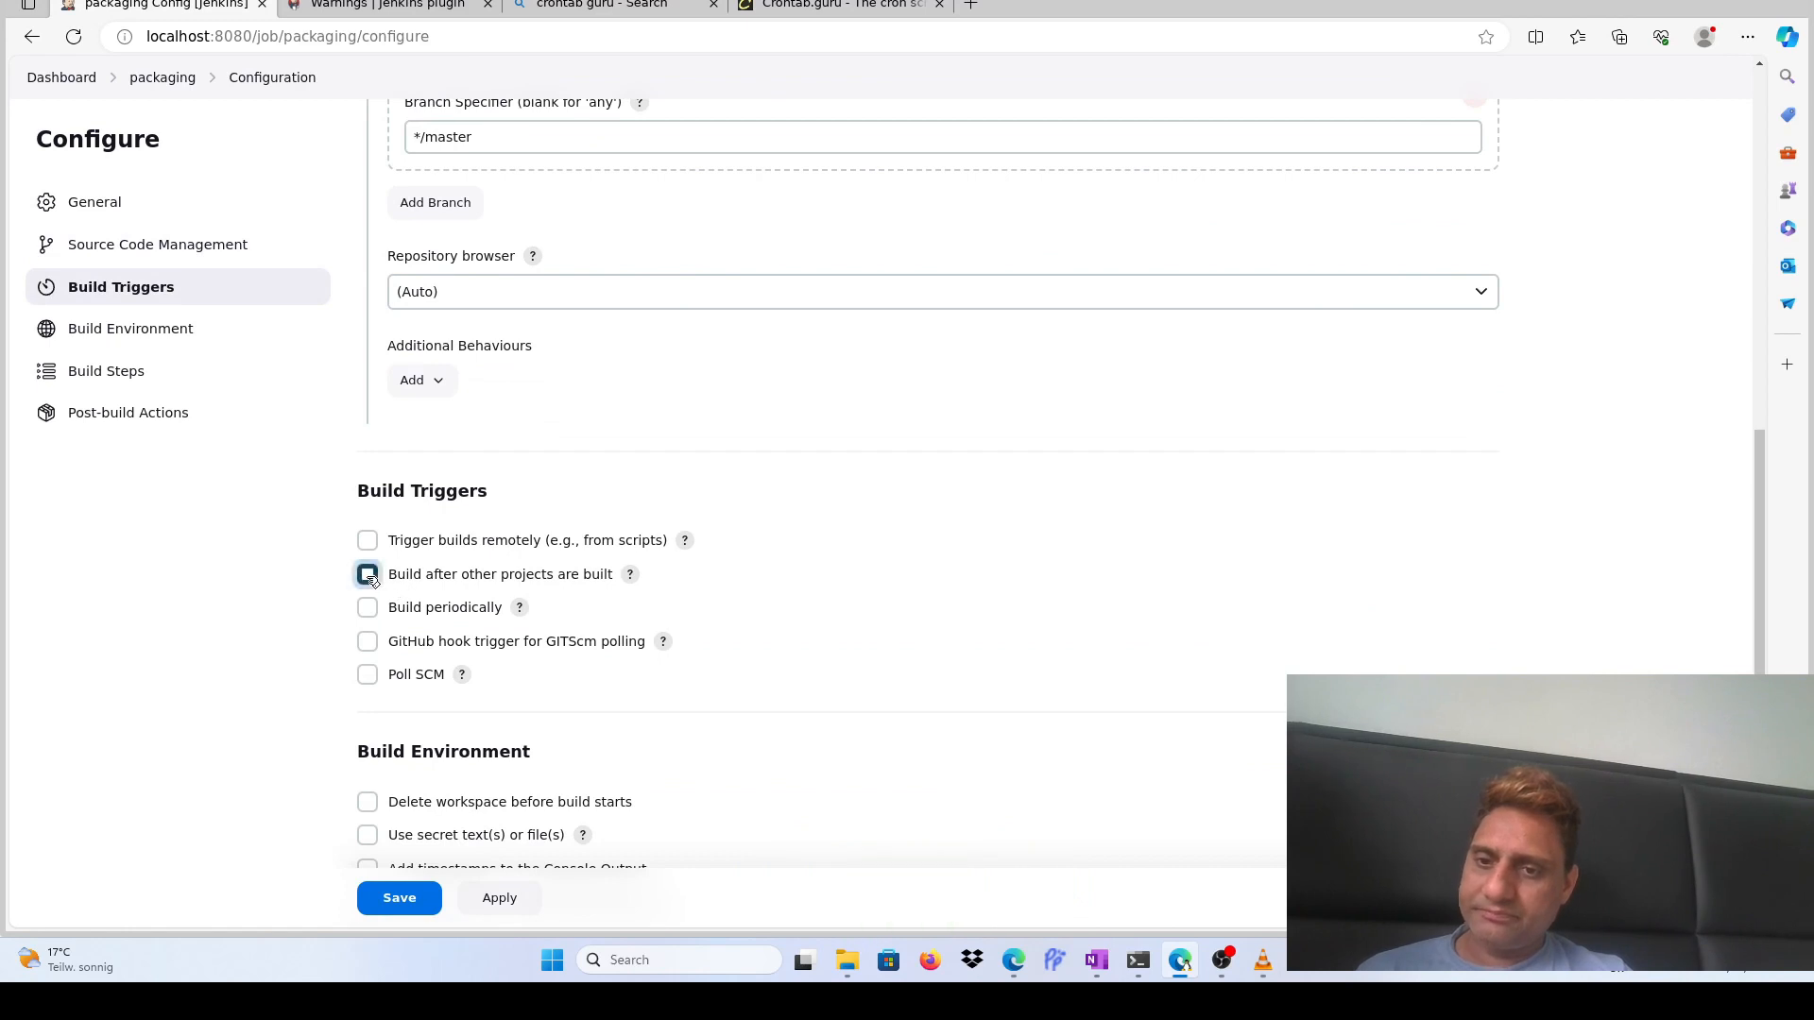
left_click(453, 637)
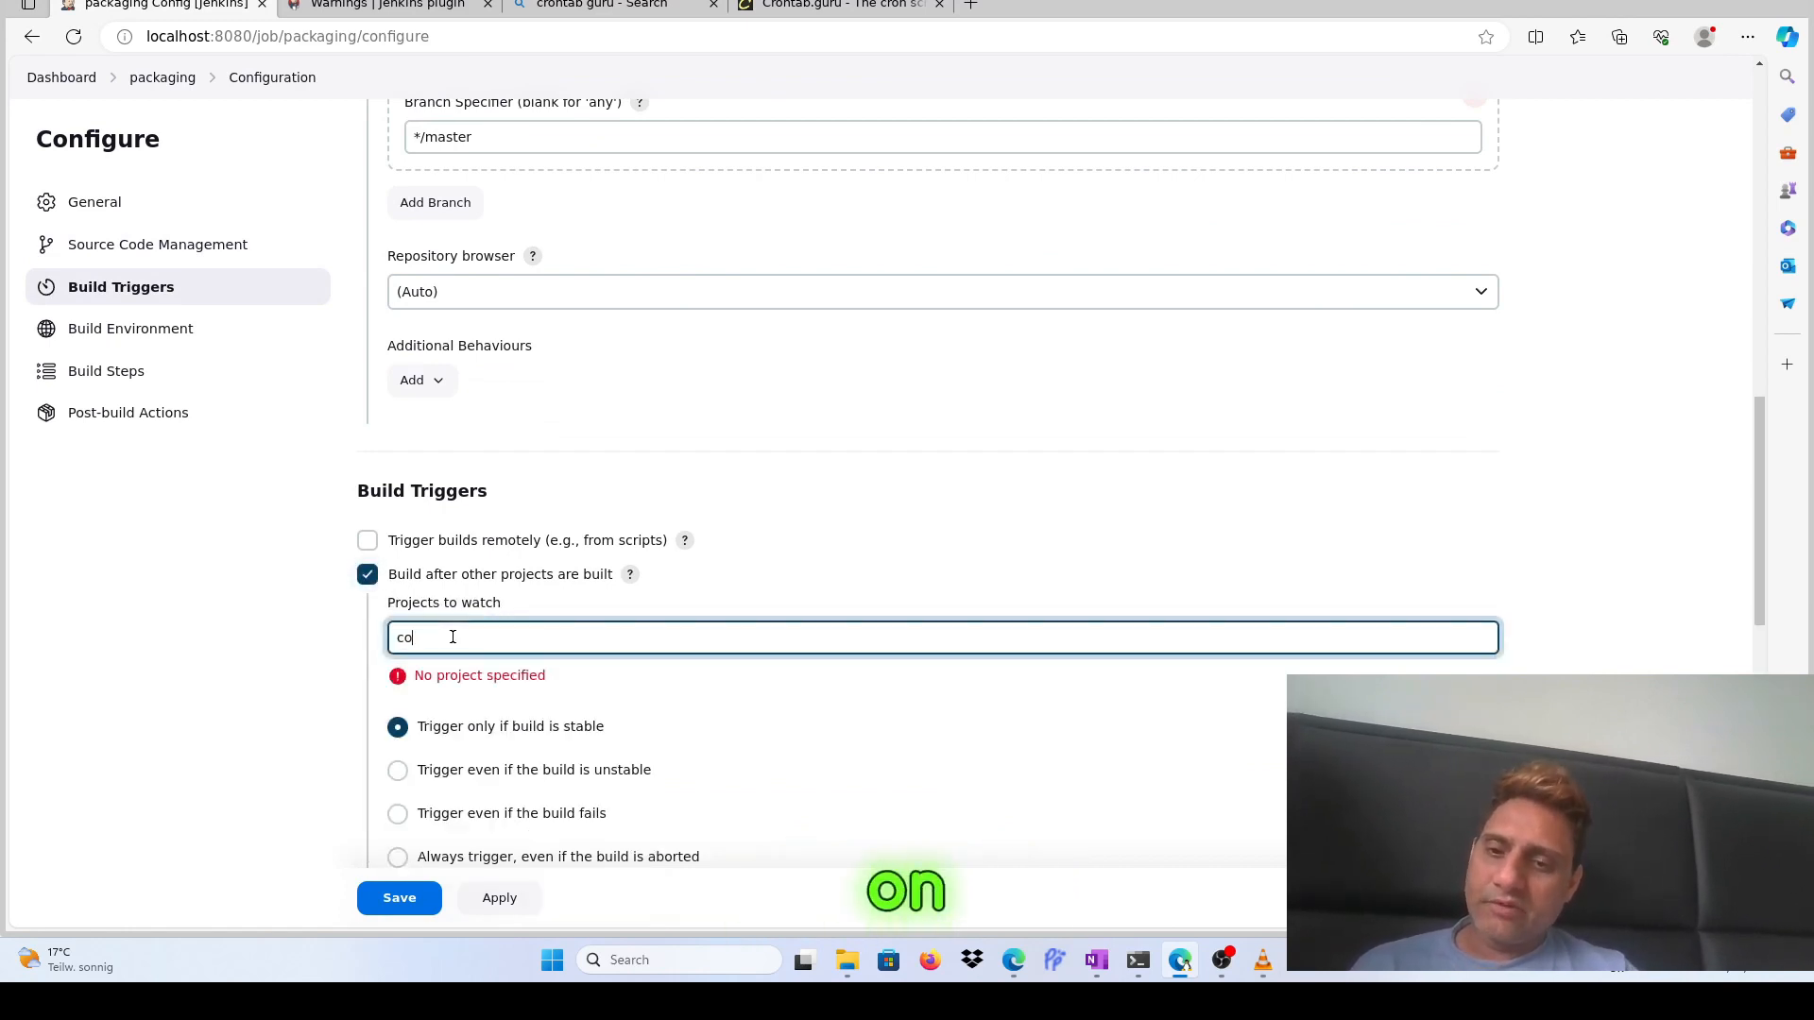
type("co")
left_click(454, 671)
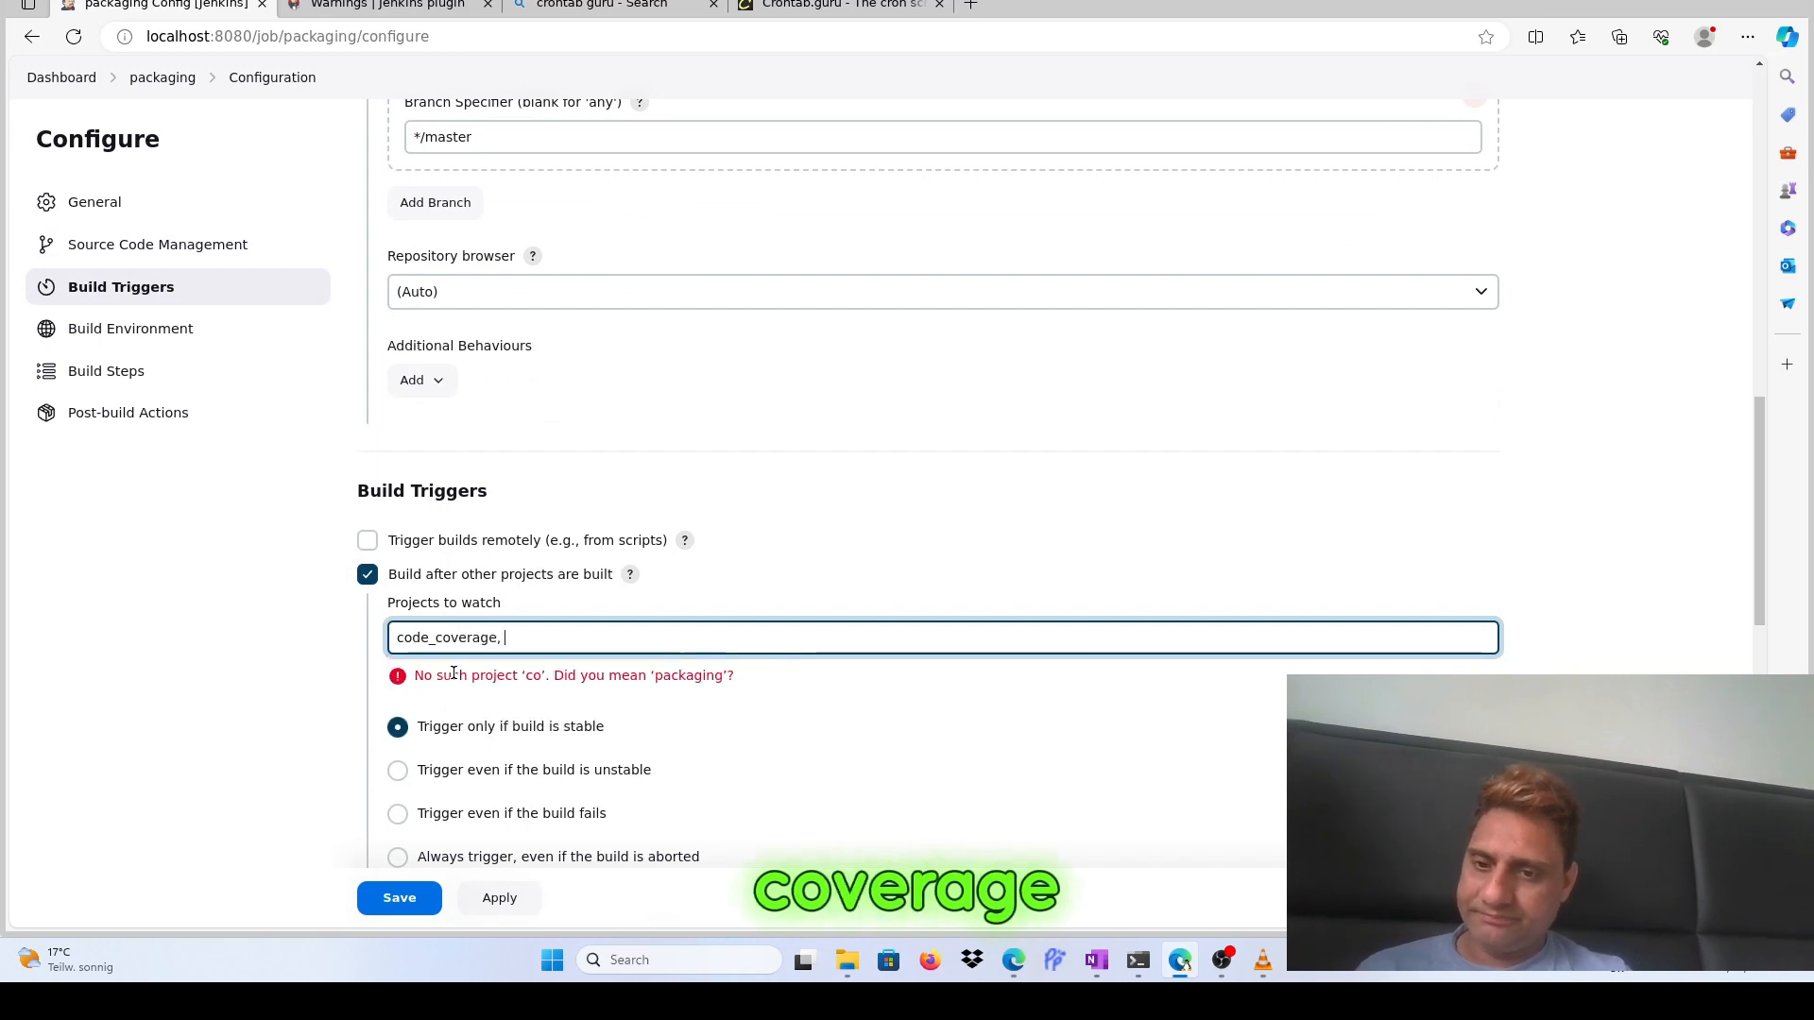
left_click(420, 905)
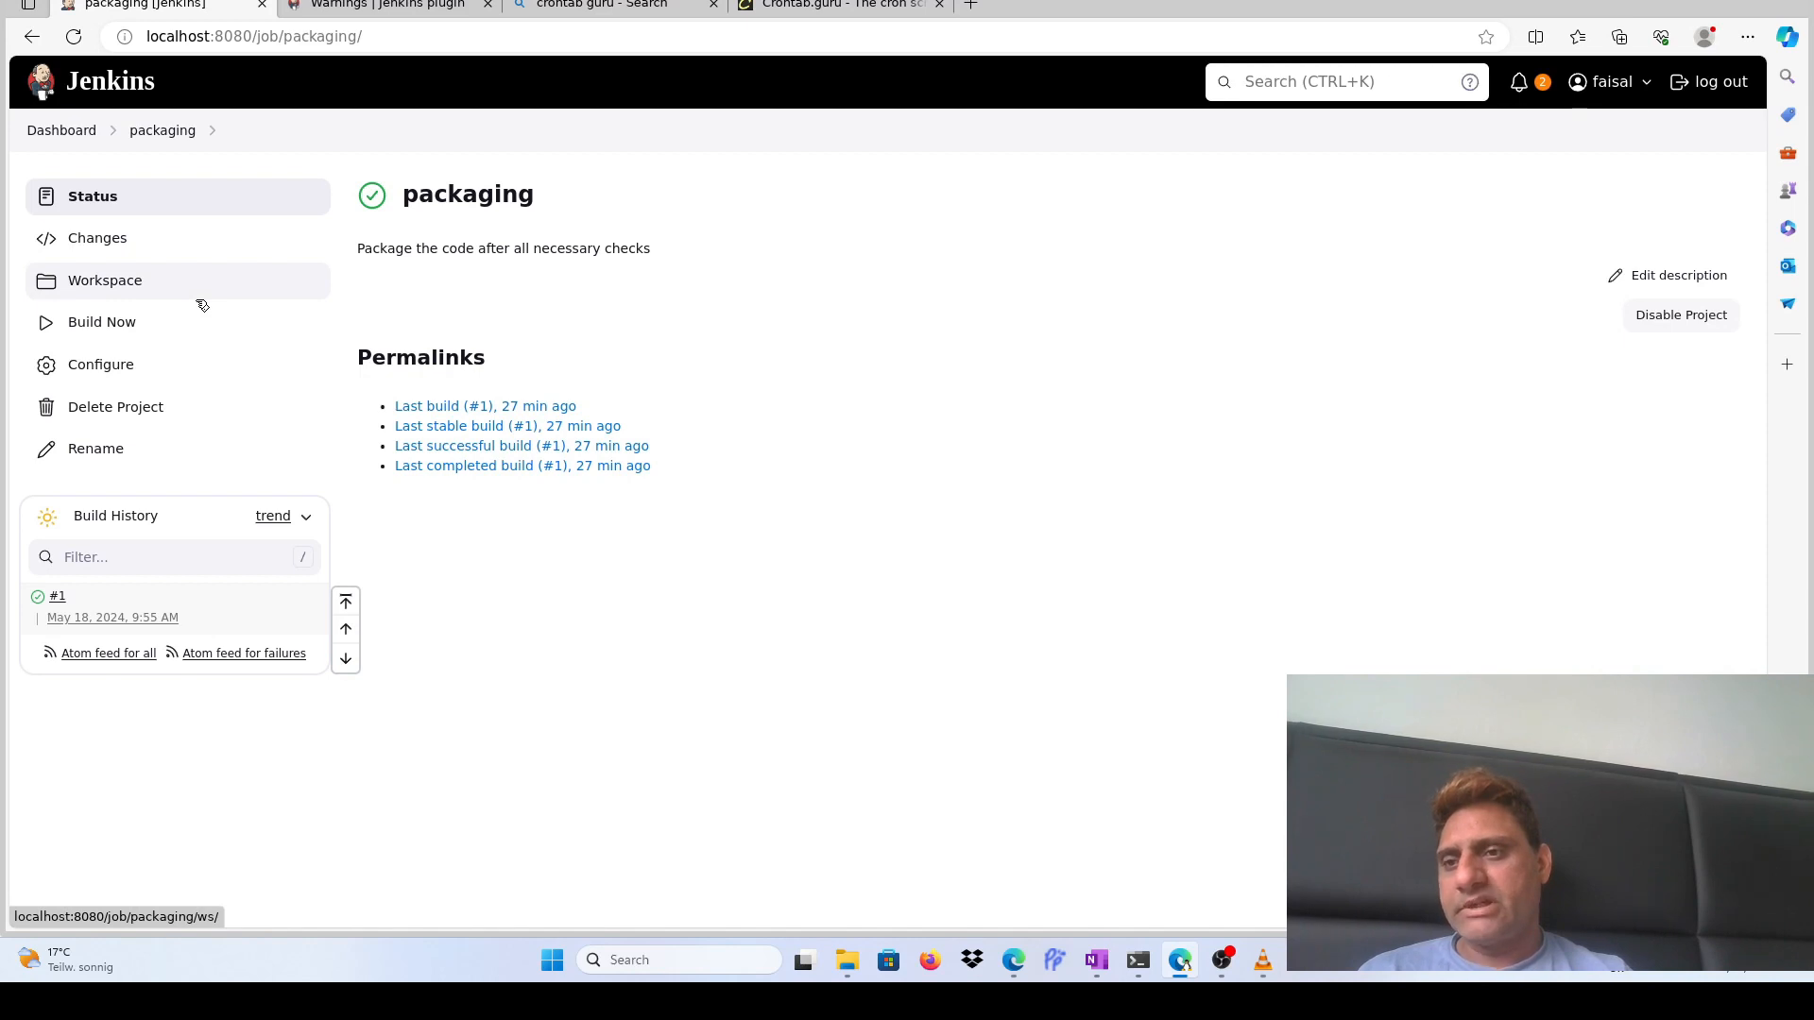
Start a build of compile_soruce from the dashboard and review the build history for the chained job runs
left_click(71, 134)
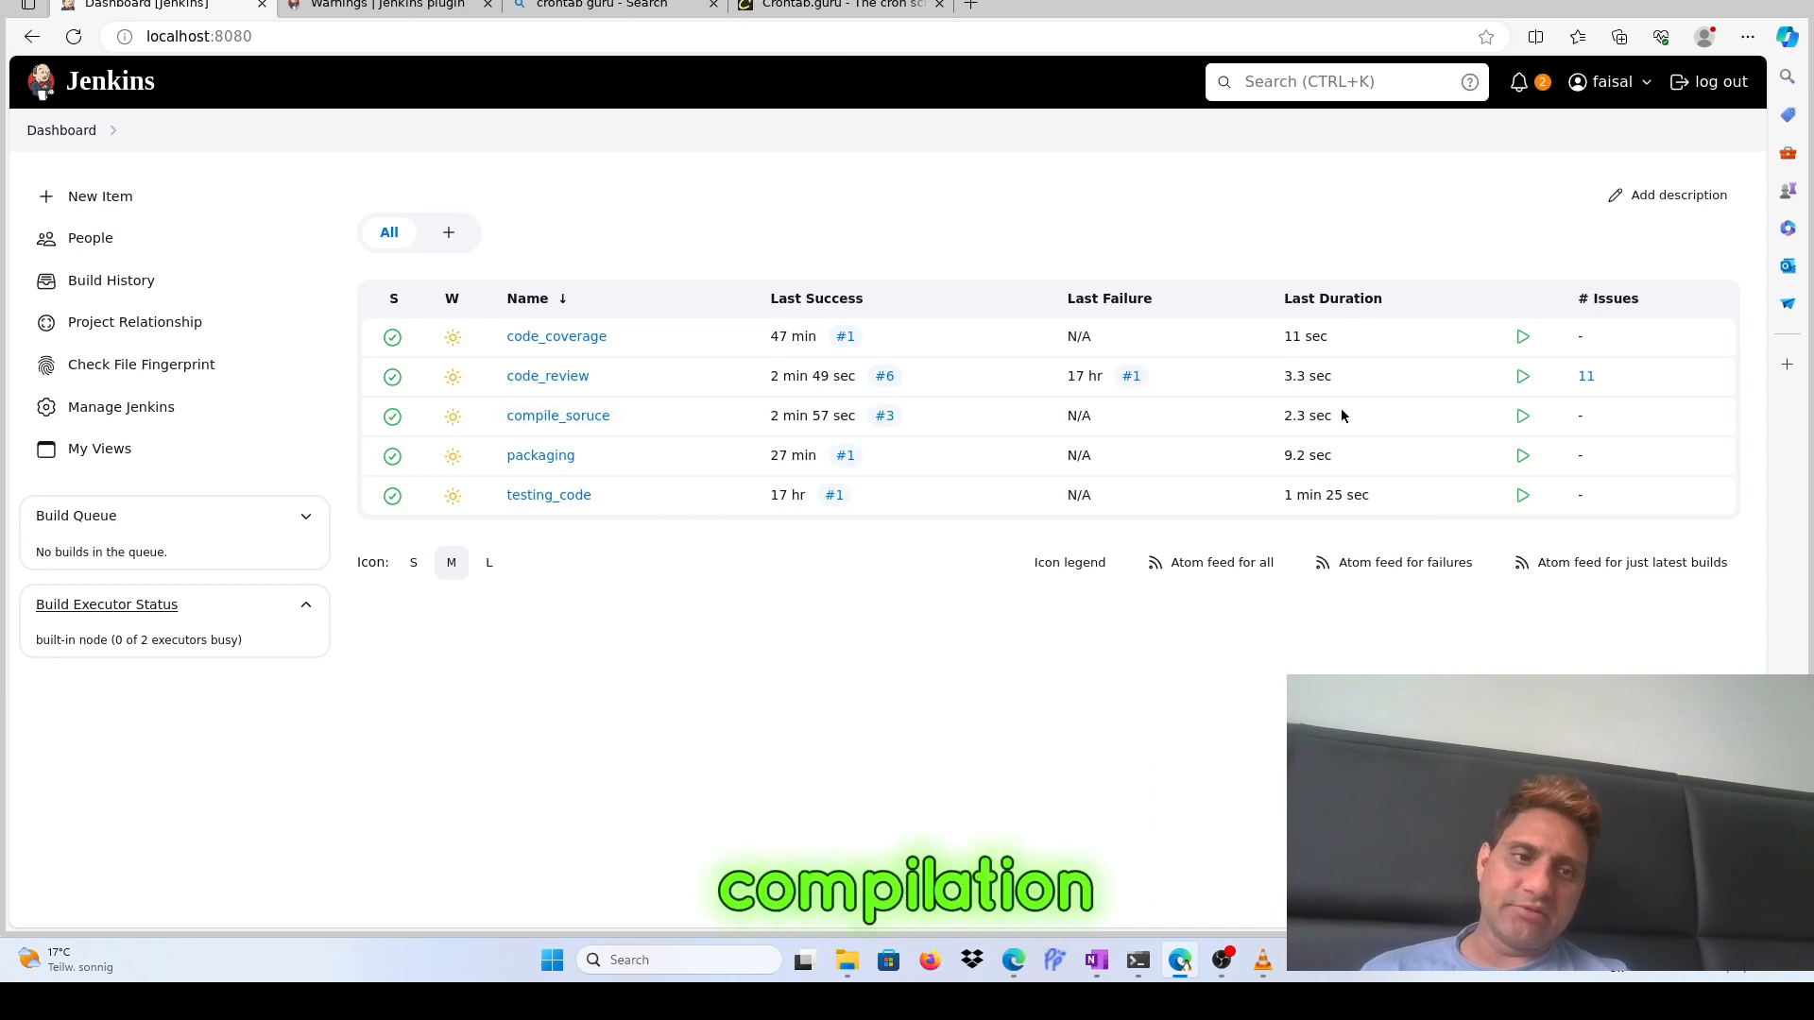
left_click(1524, 419)
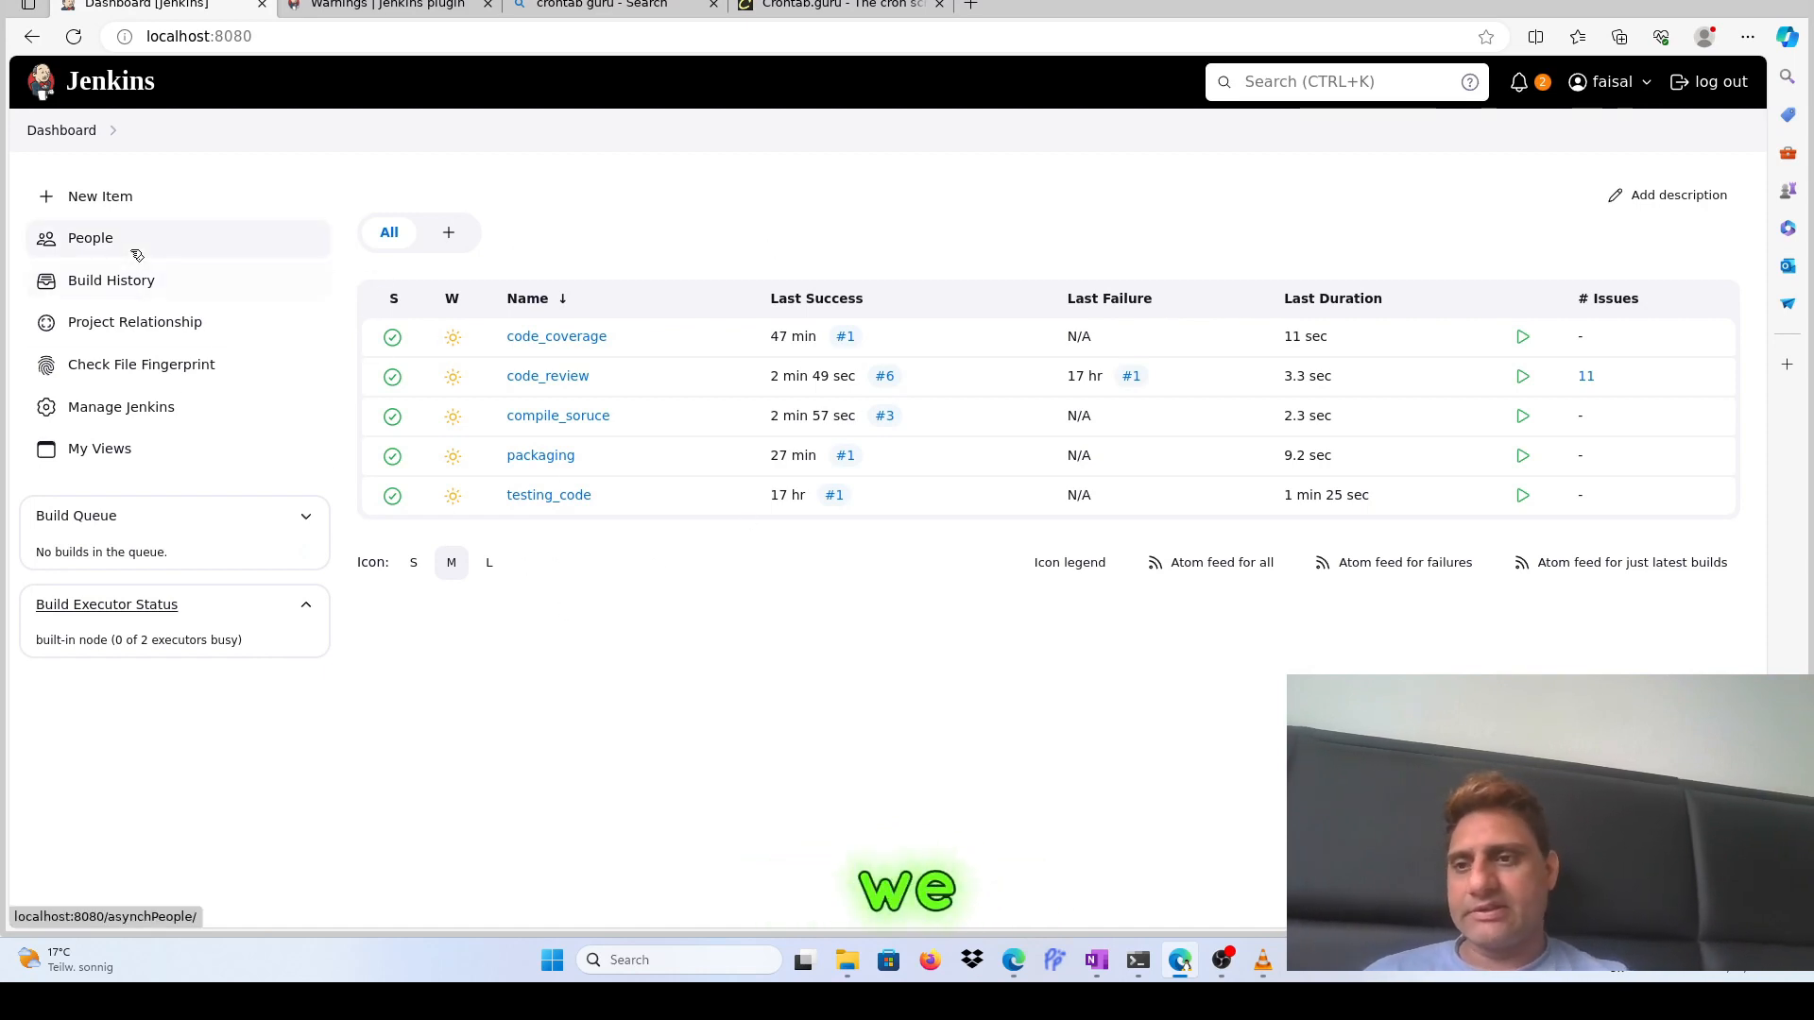
left_click(108, 287)
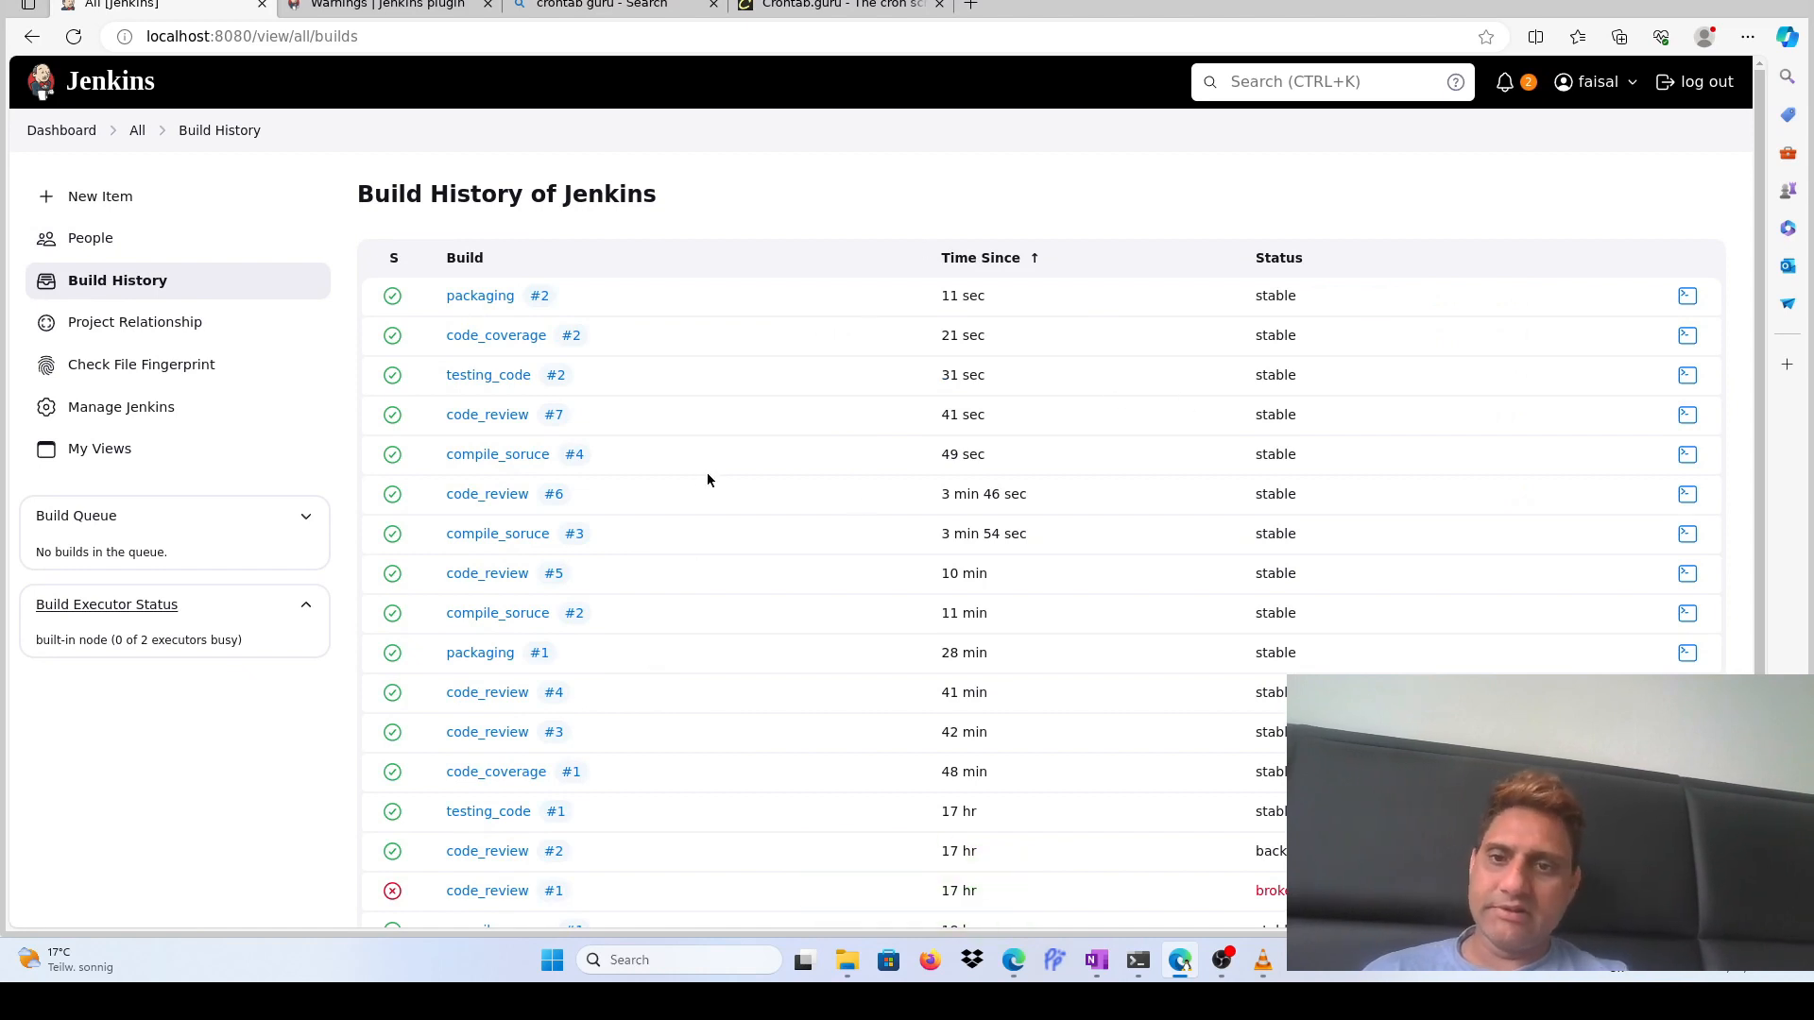
scroll(921, 687, "down", 3)
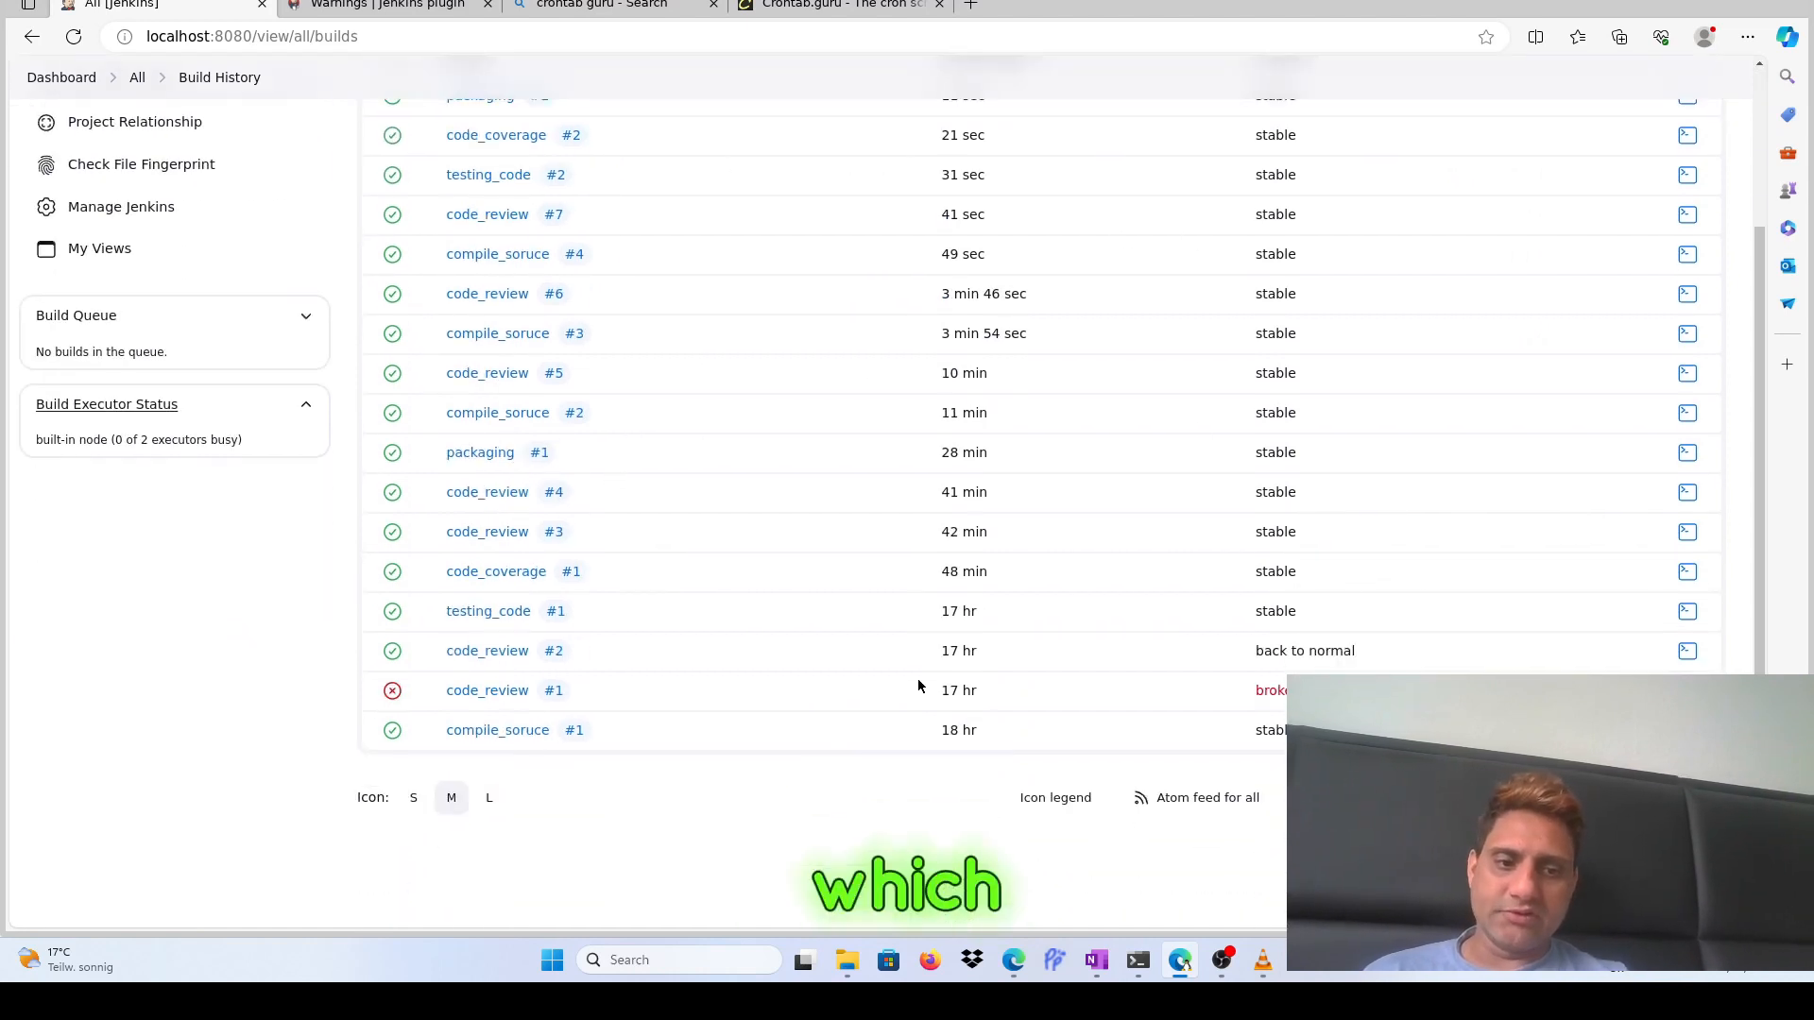
scroll(920, 689, "up", 3)
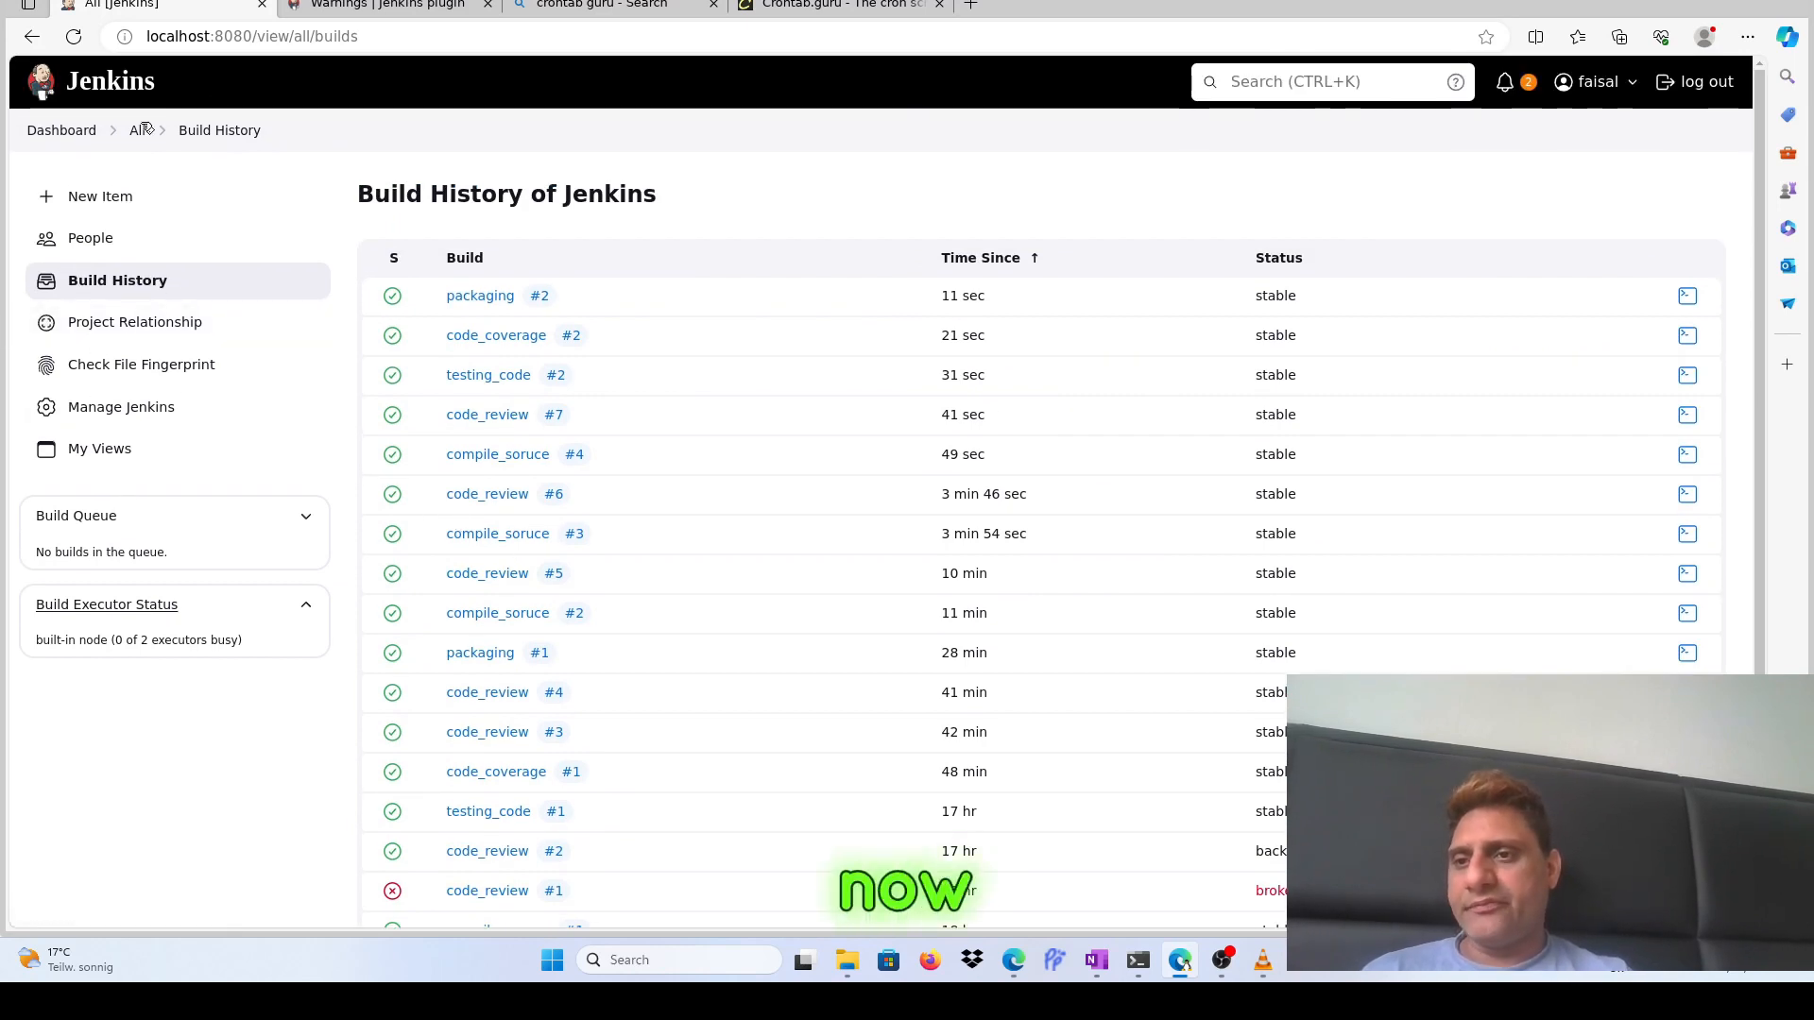
Enable the GitHub hook trigger for GITScm polling in the compile_soruce job and save its configuration
left_click(62, 132)
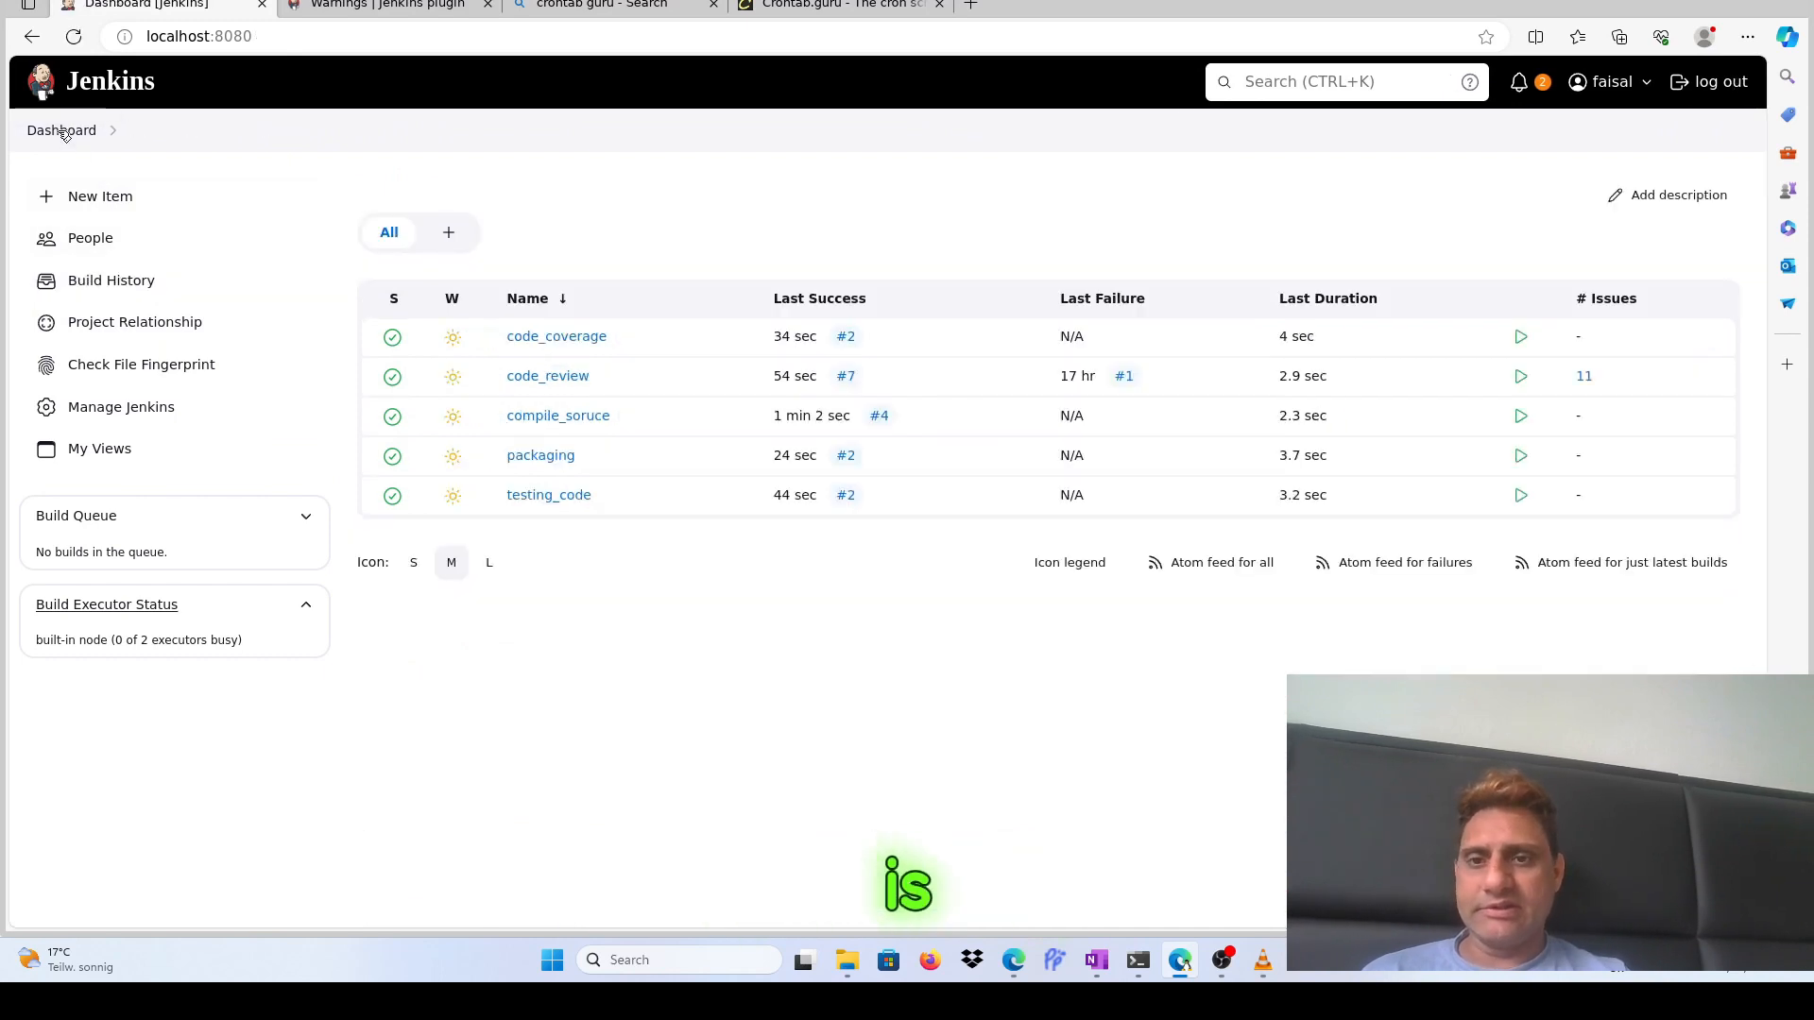
left_click(592, 417)
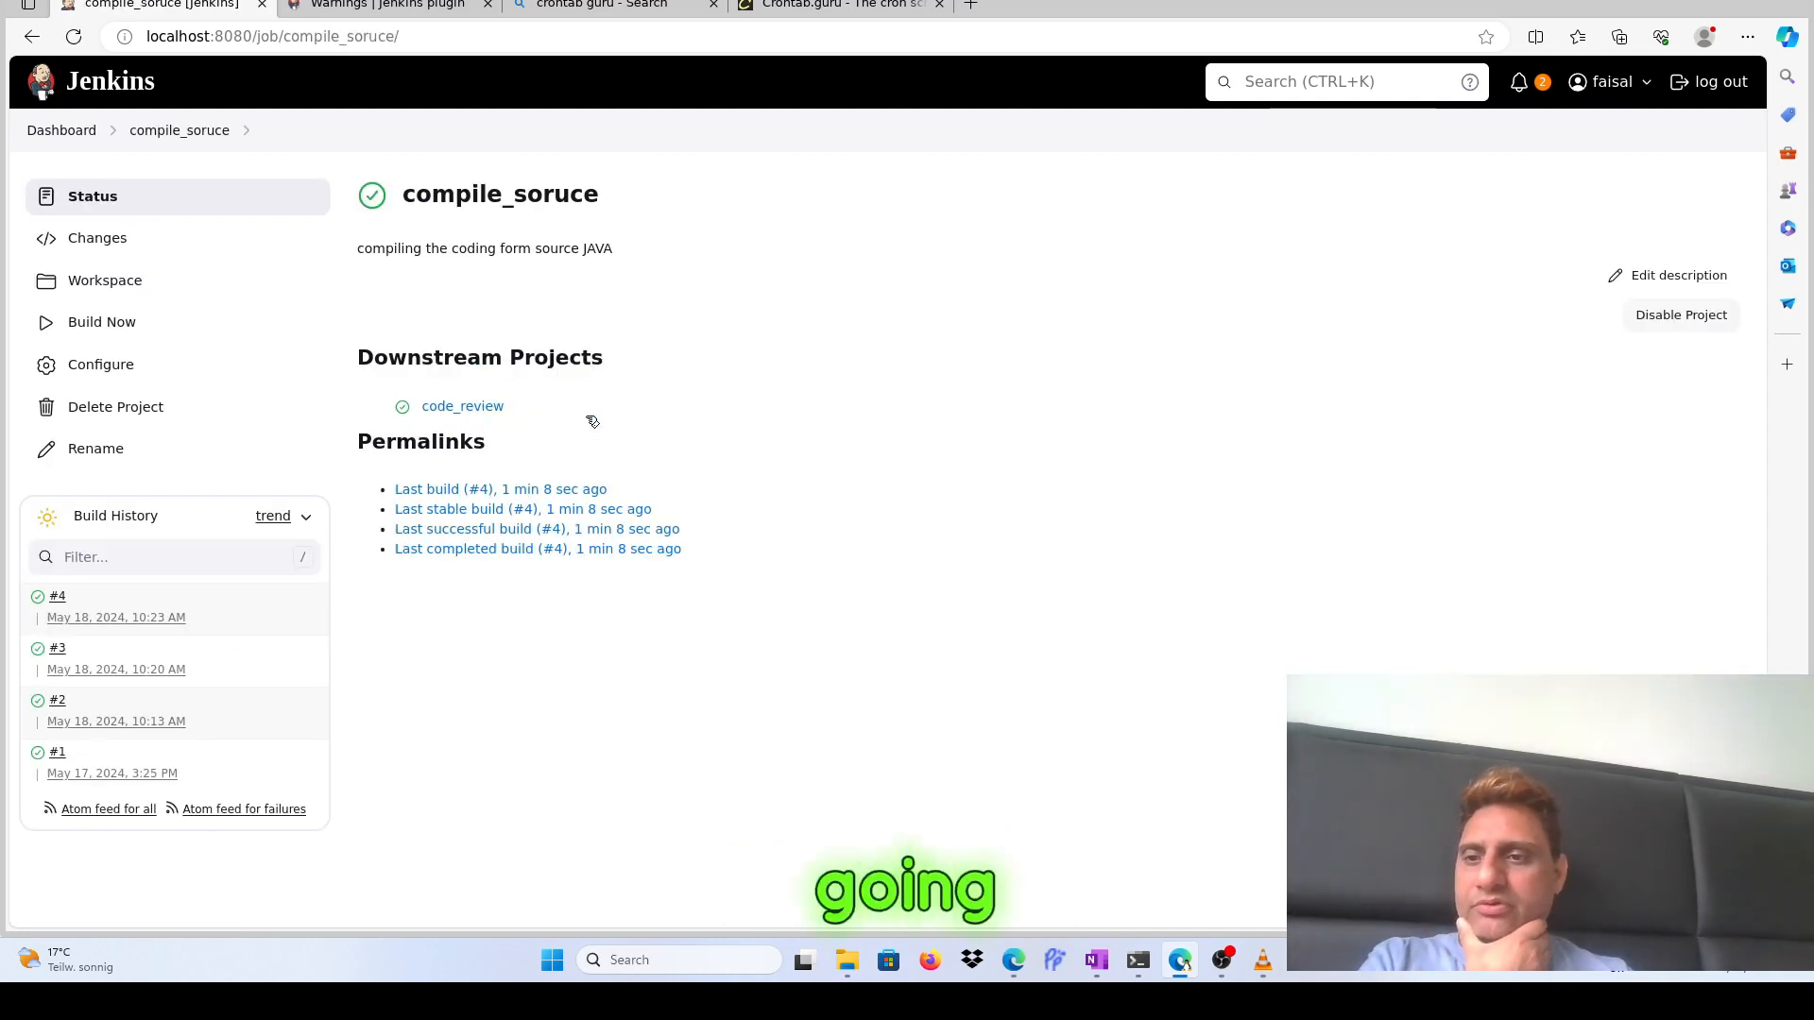
left_click(104, 369)
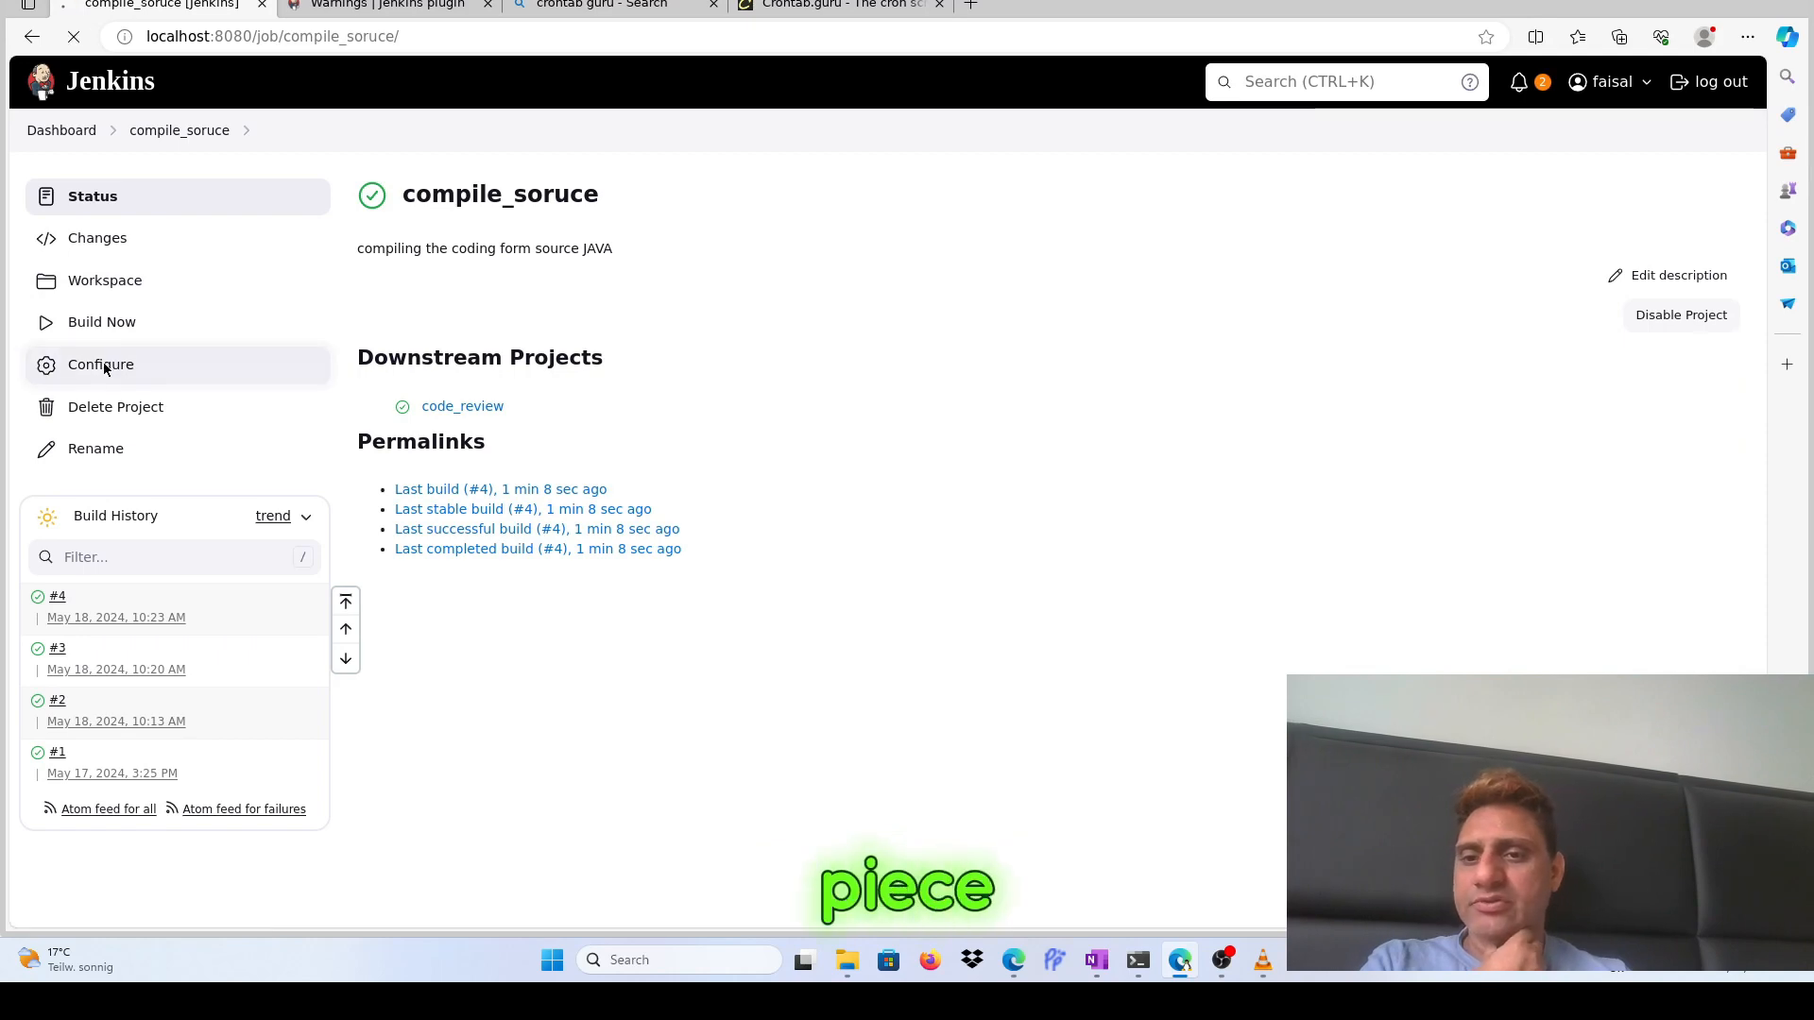
scroll(491, 553, "down", 7)
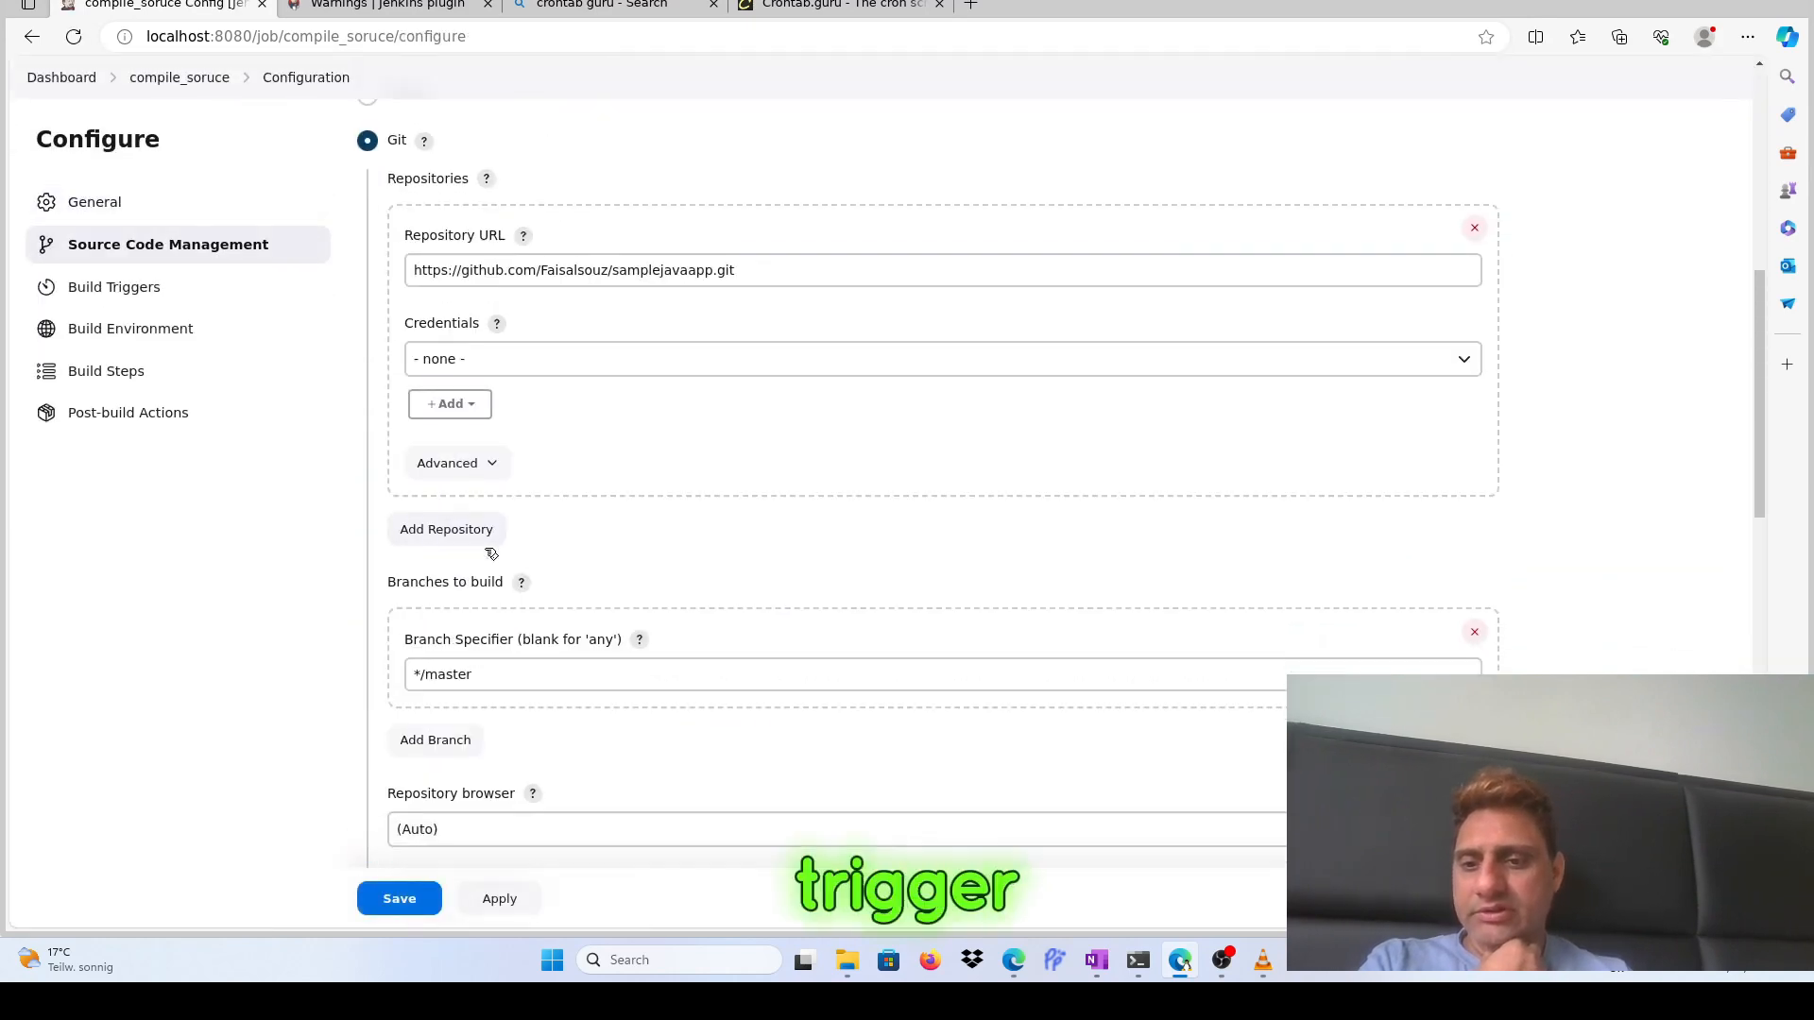
scroll(491, 553, "down", 7)
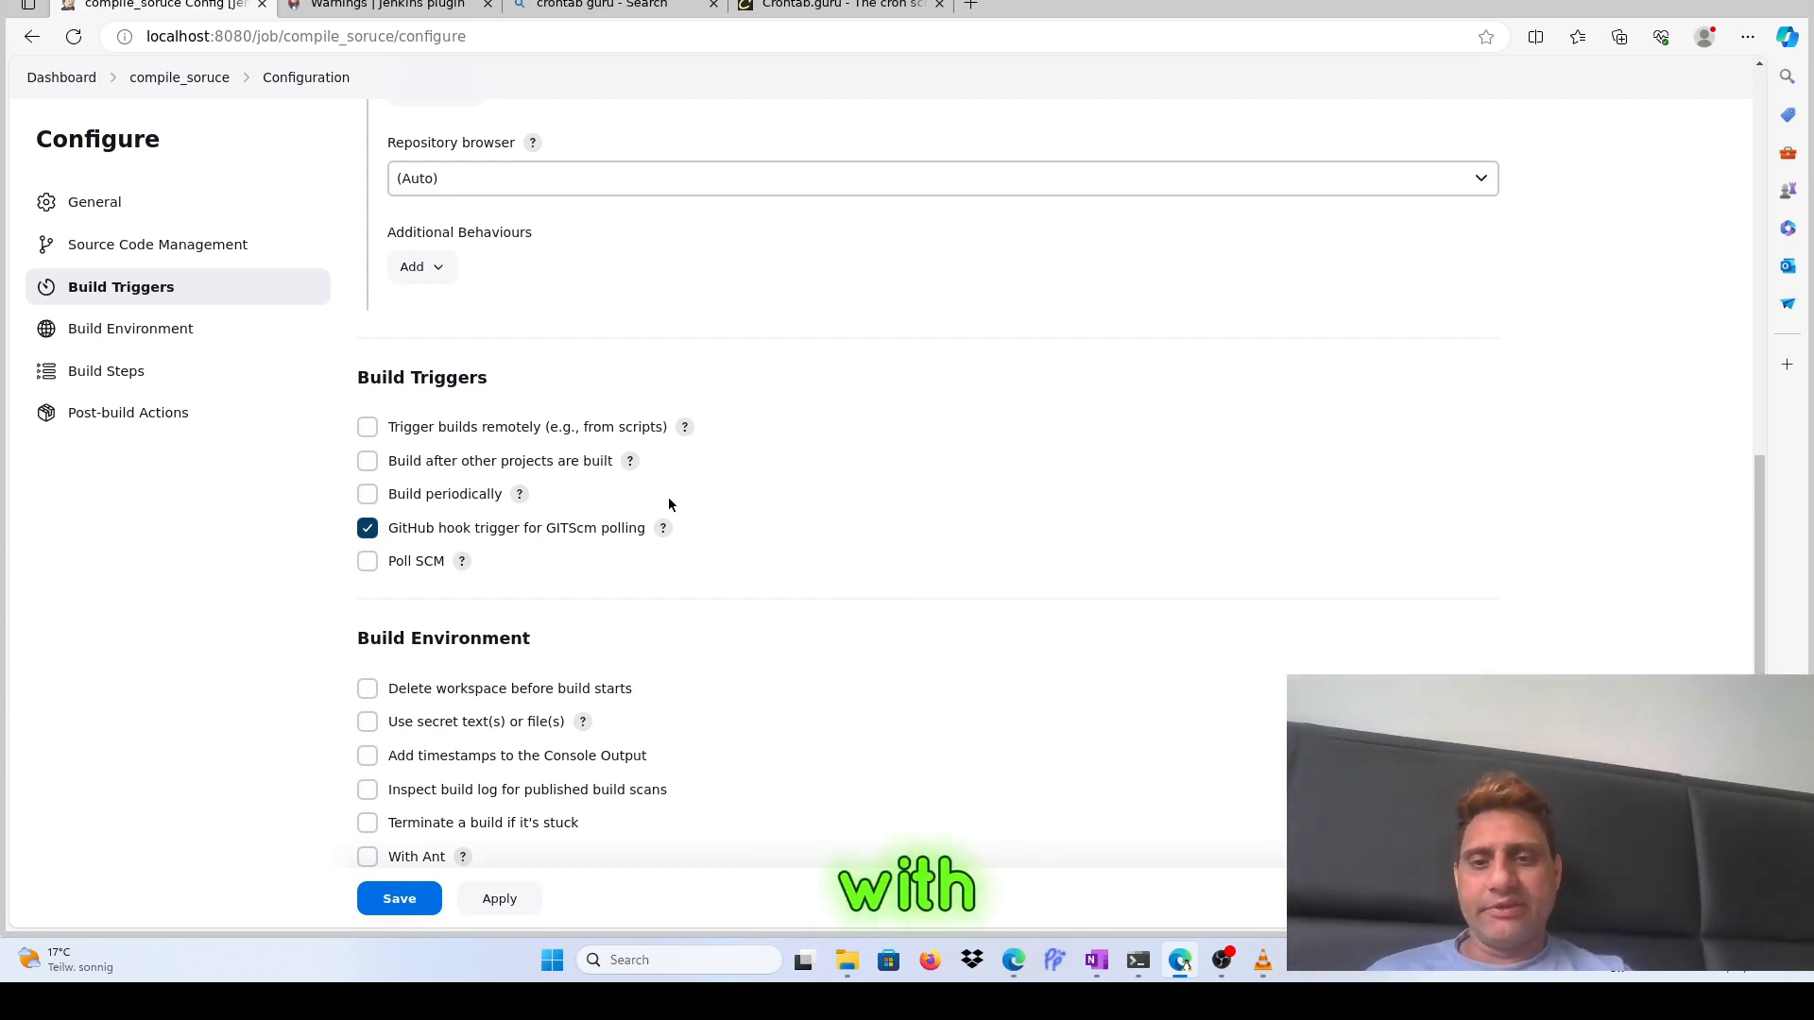
left_click(416, 903)
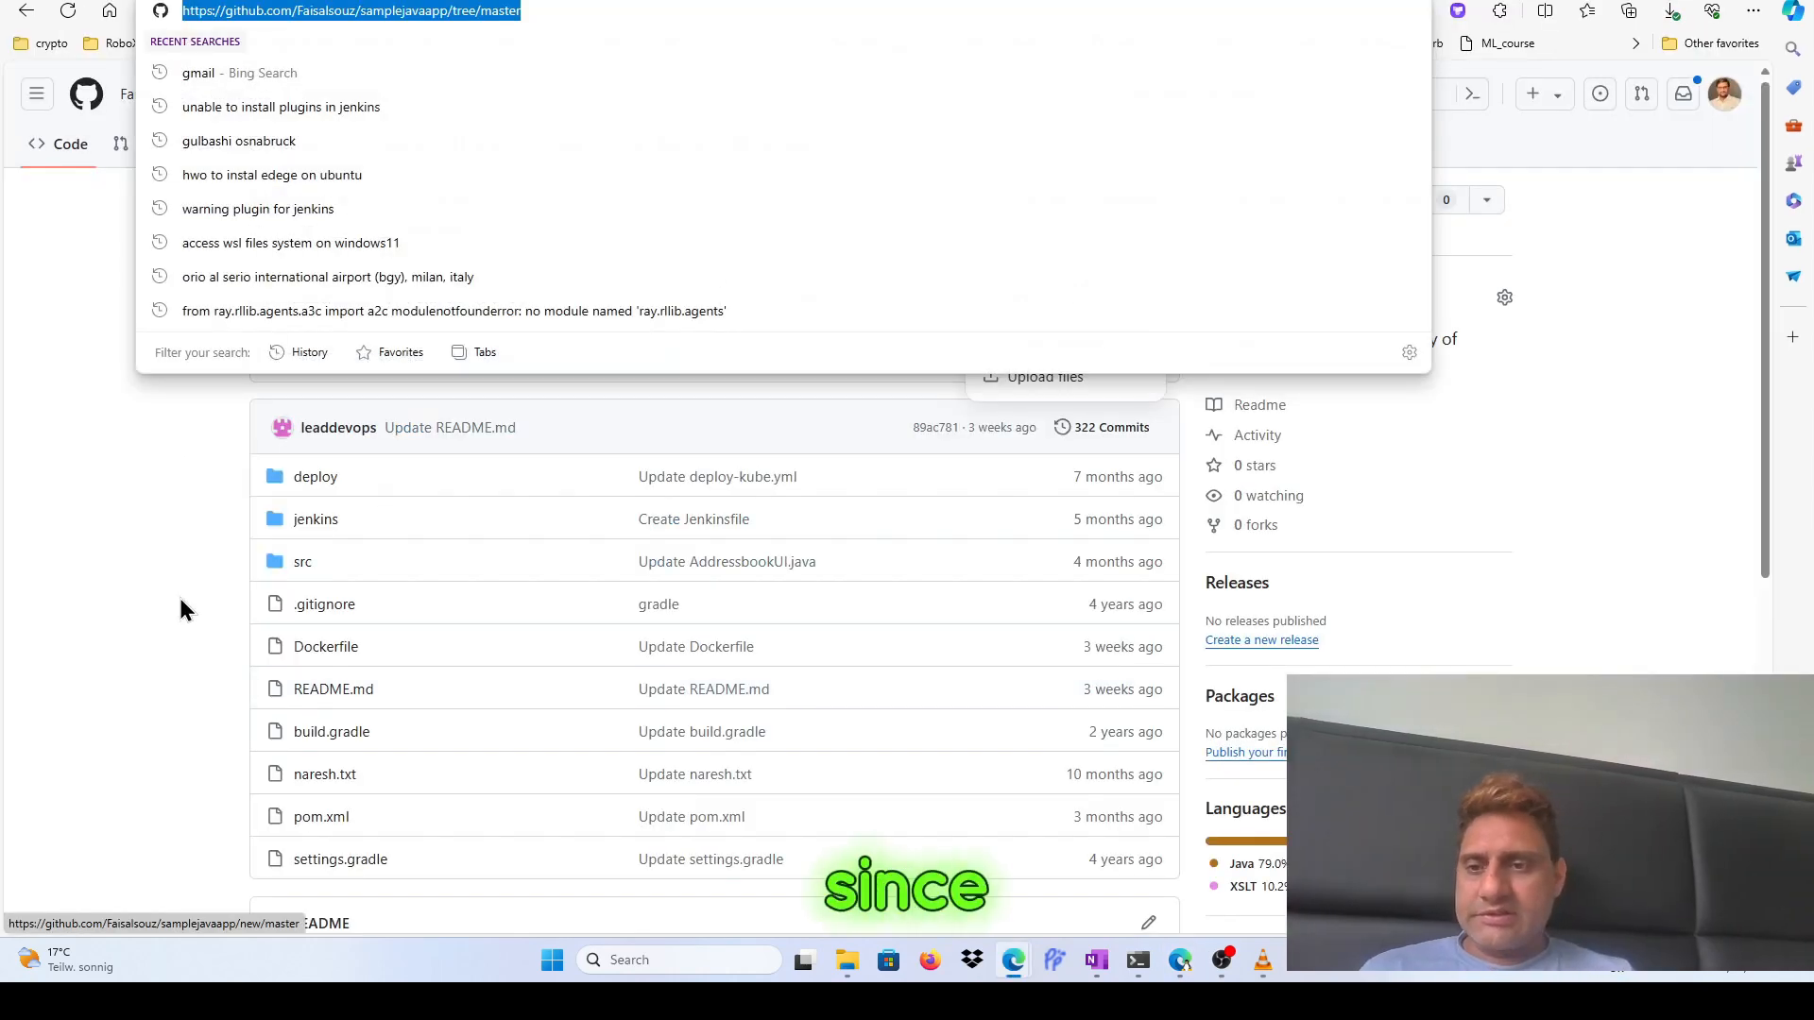
Switch to the samplejavaapp repository on GitHub and start adding a webhook in its settings
left_click(104, 595)
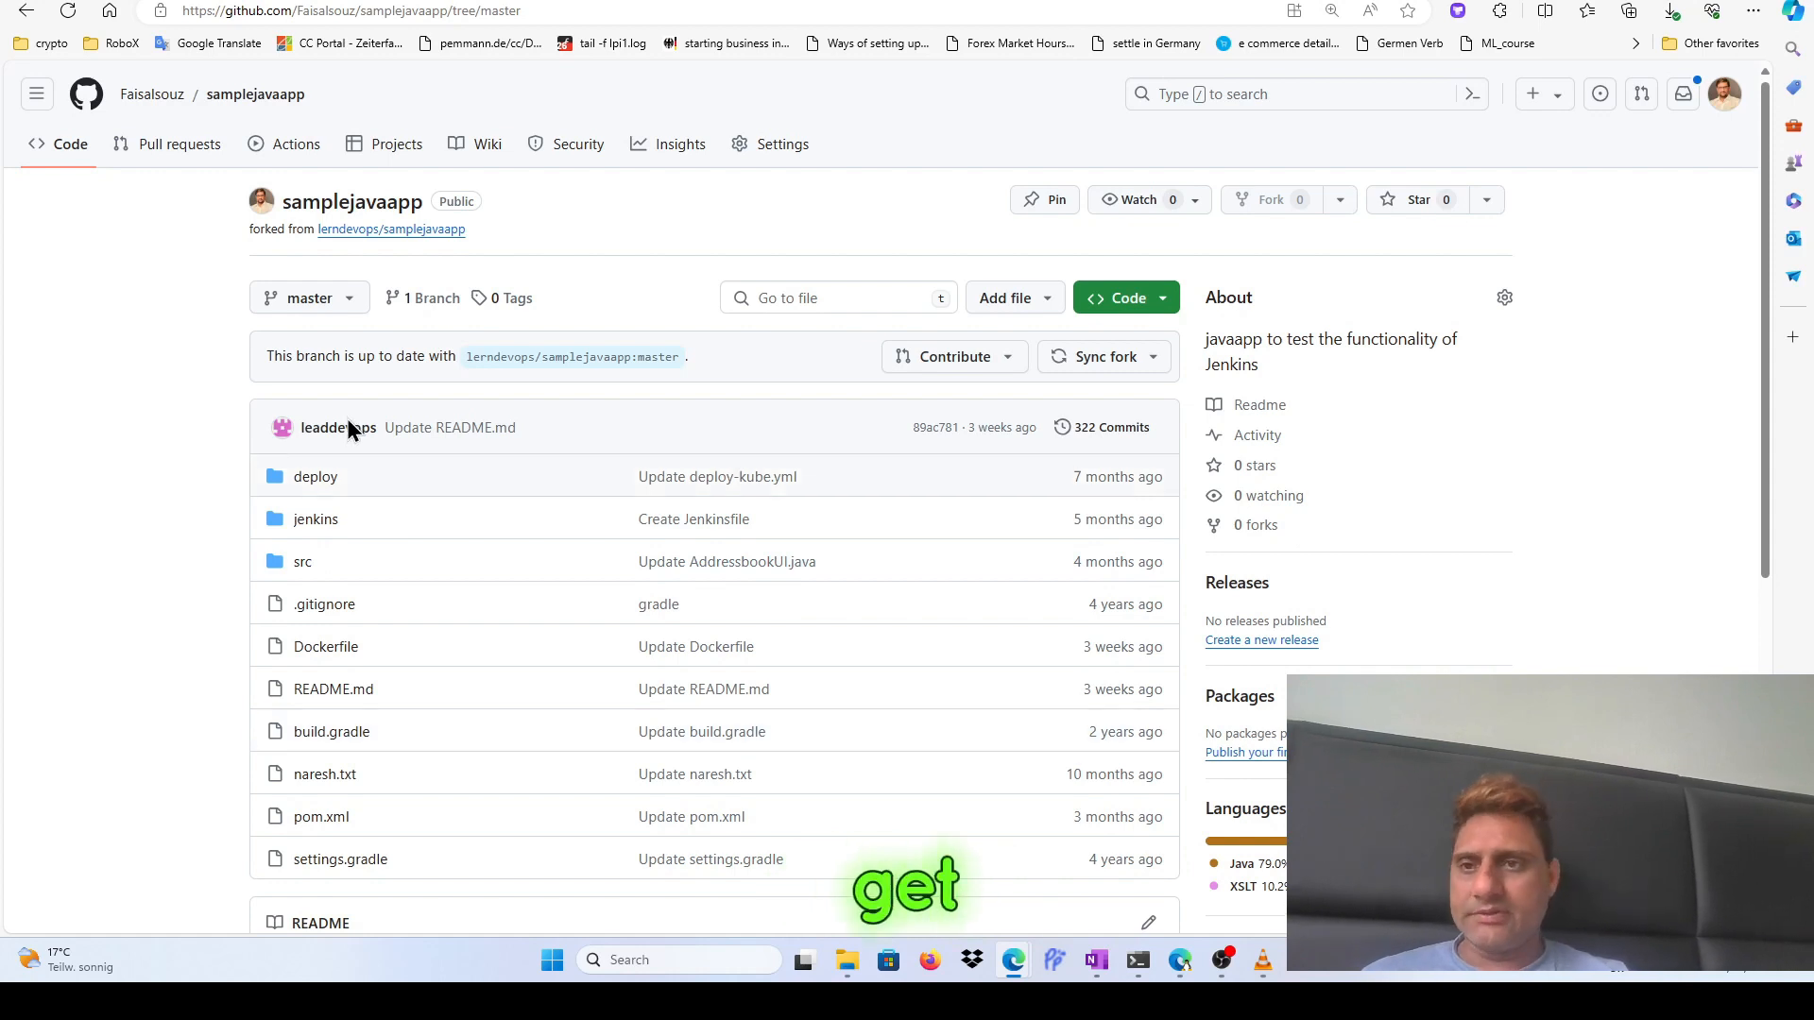
left_click(783, 145)
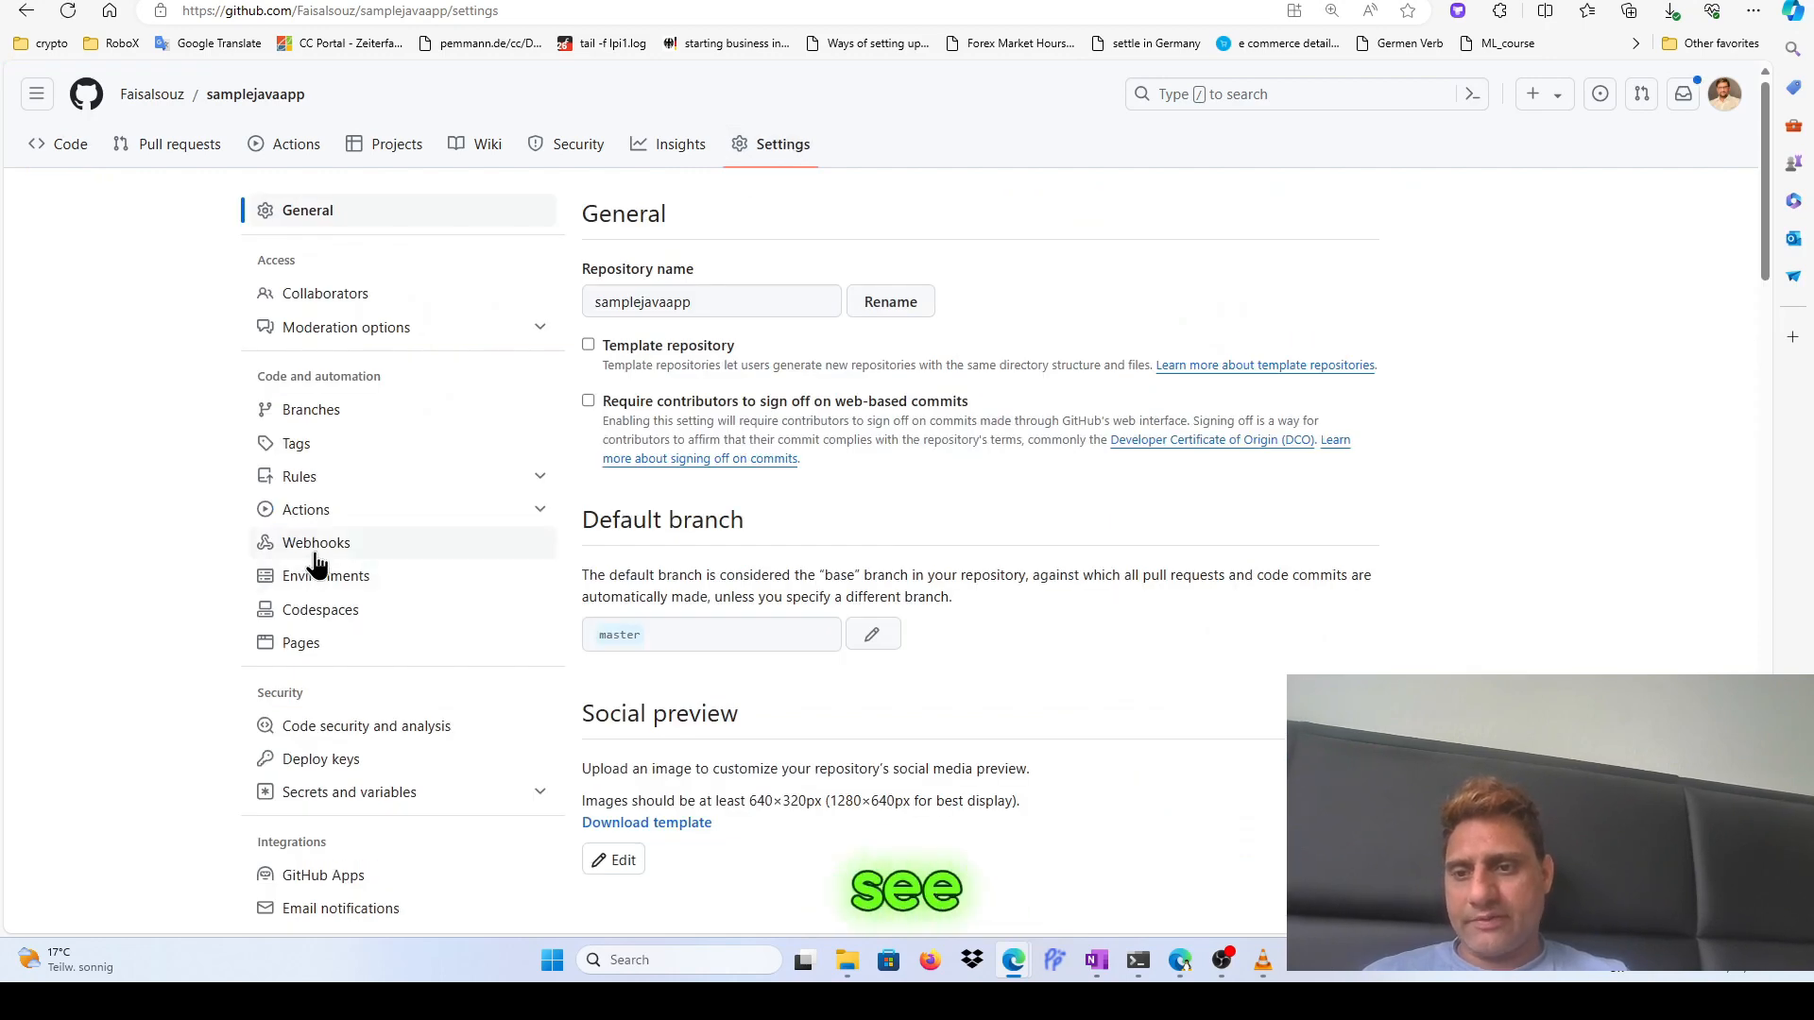
left_click(317, 557)
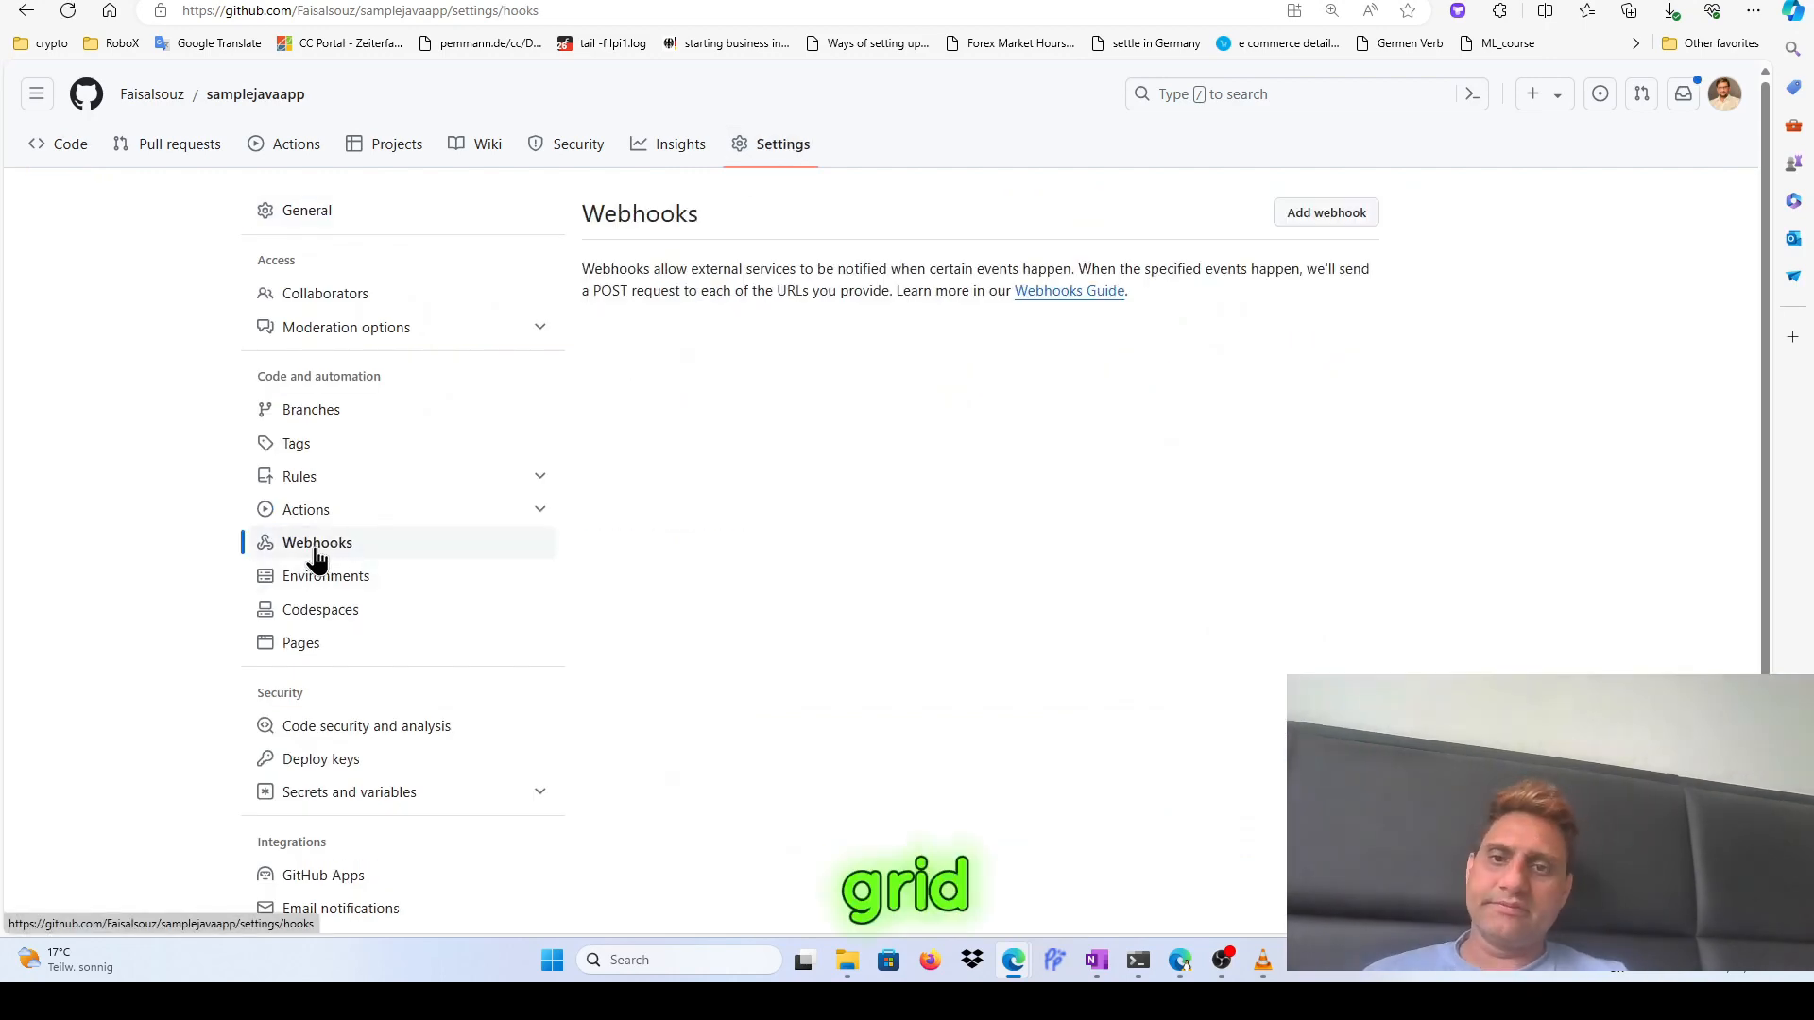
left_click(1330, 216)
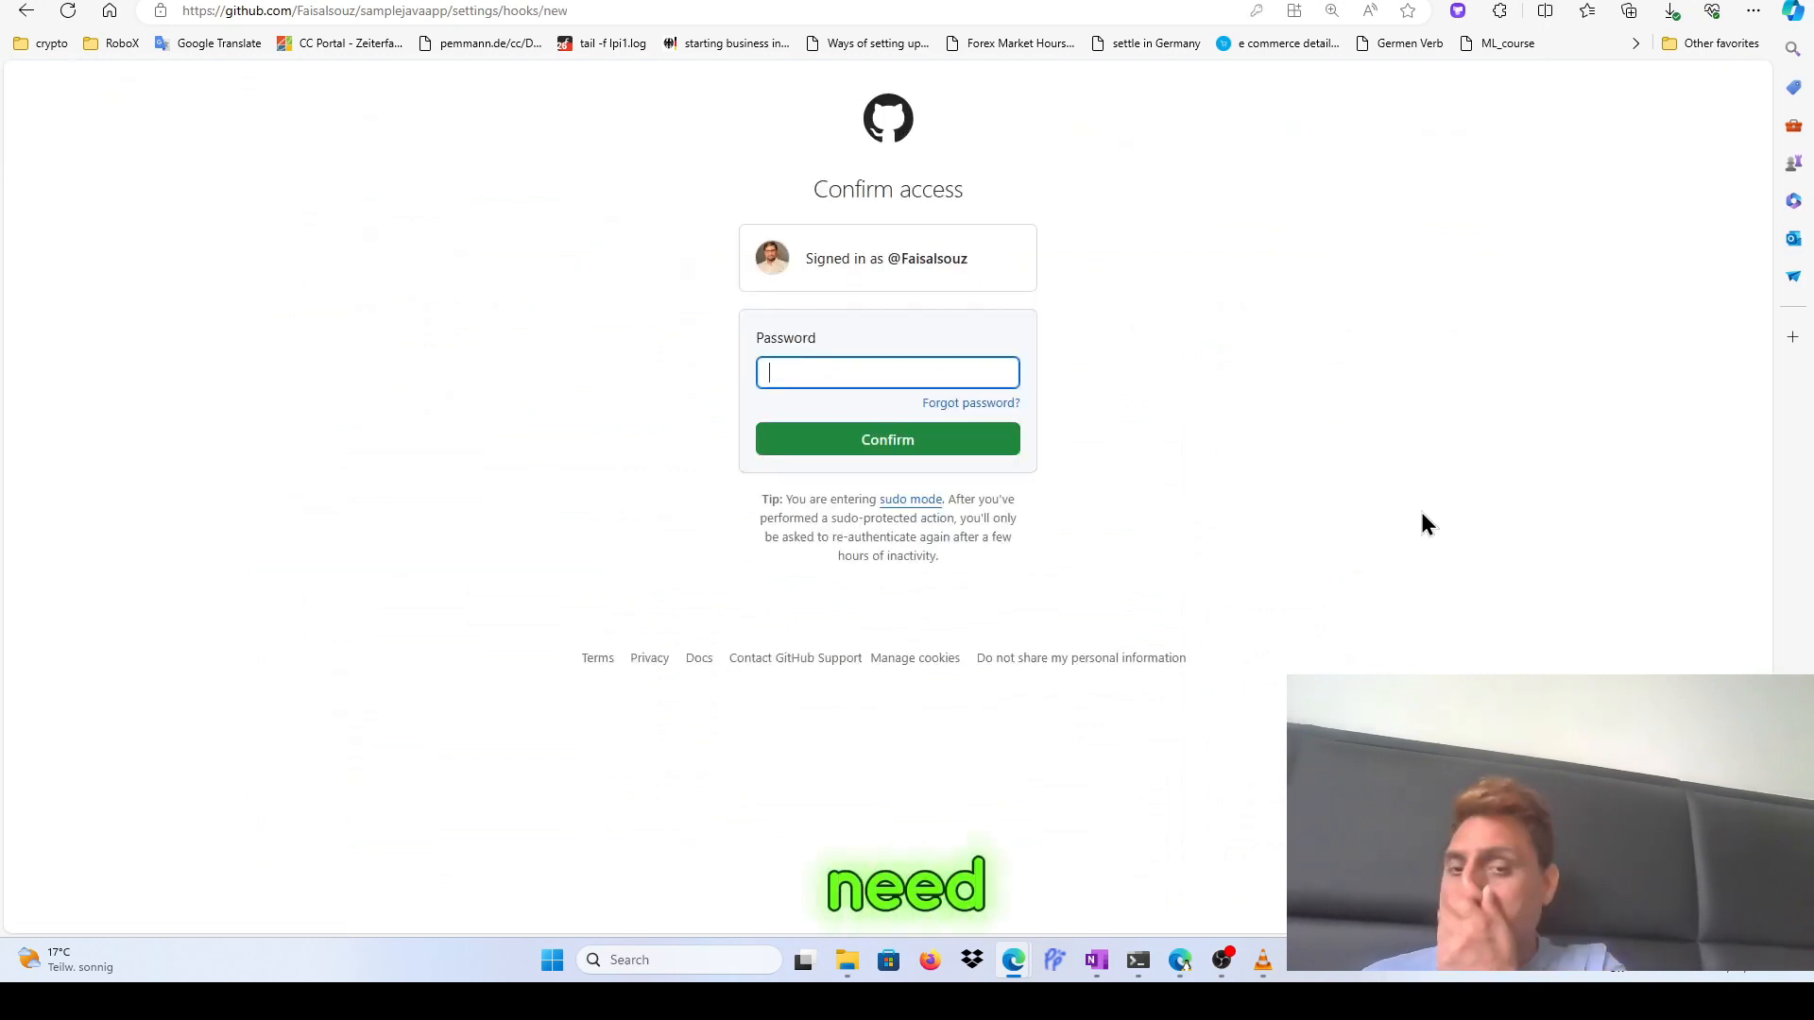
Fill in the GitHub account password from the saved account and confirm access
left_click(896, 375)
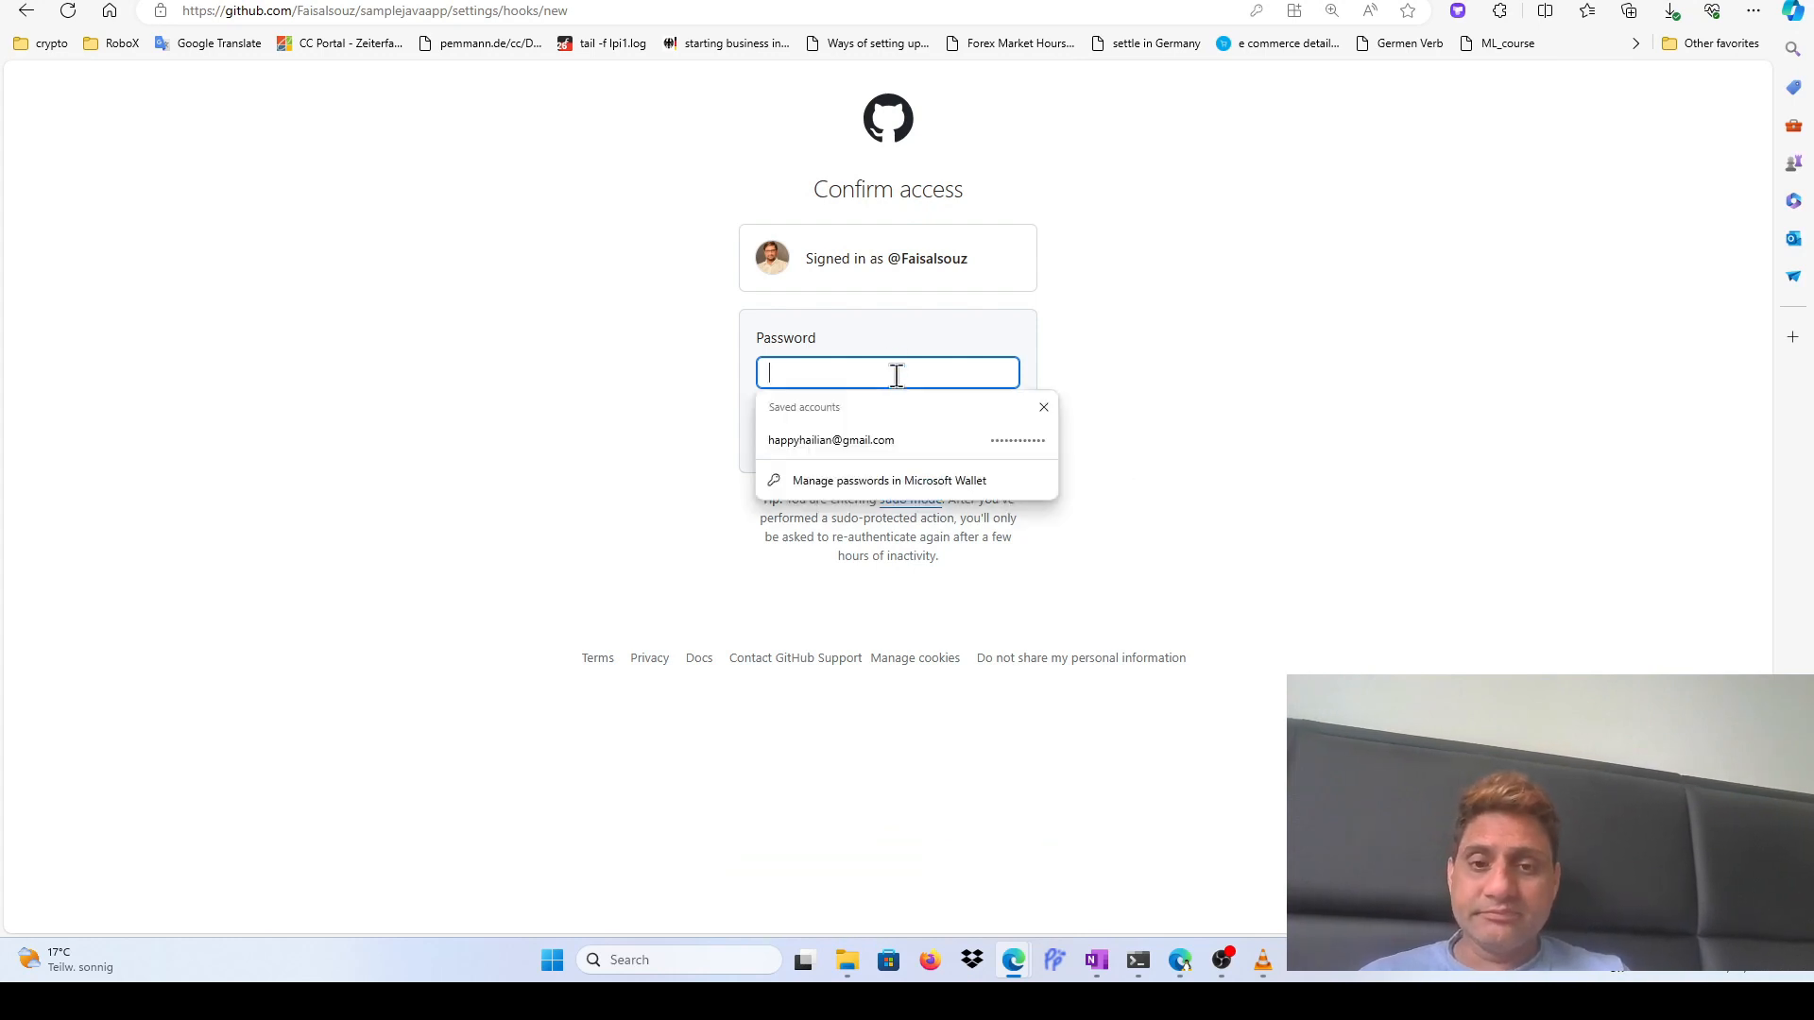
left_click(924, 440)
left_click(867, 439)
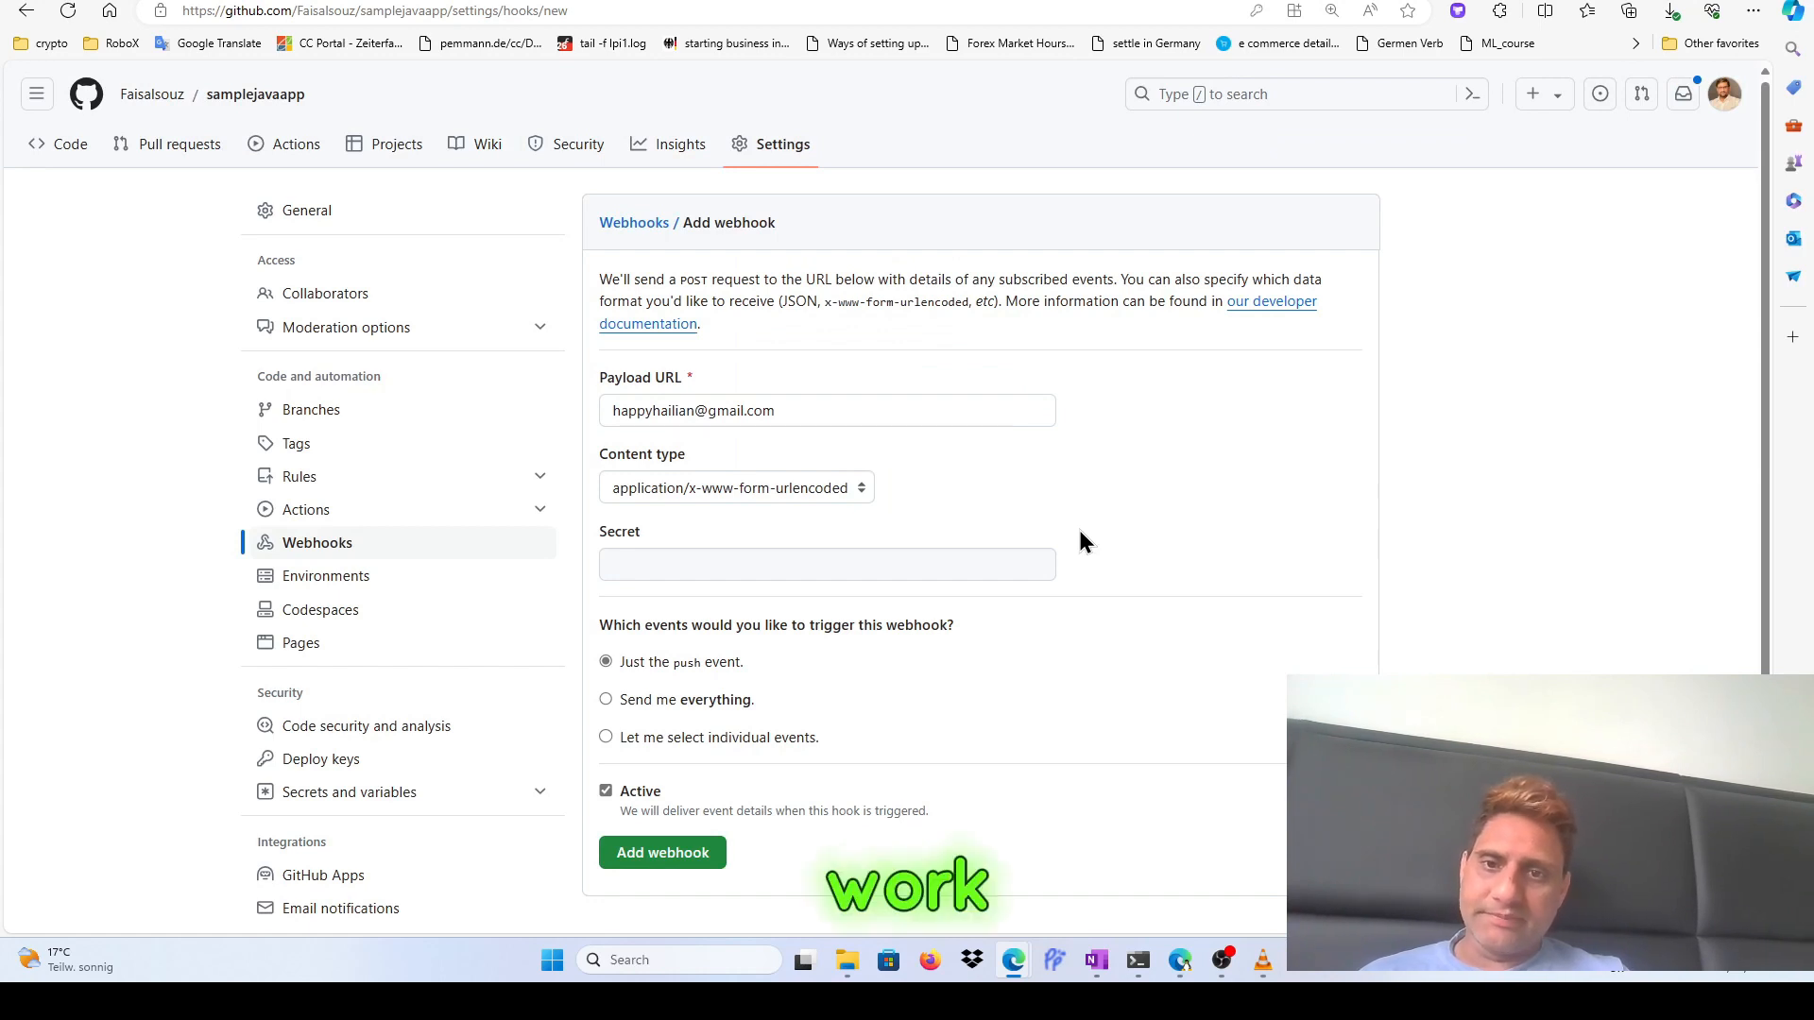
Clear the autofilled e-mail address from the new webhook's payload URL
scroll(1039, 536, "down", 1)
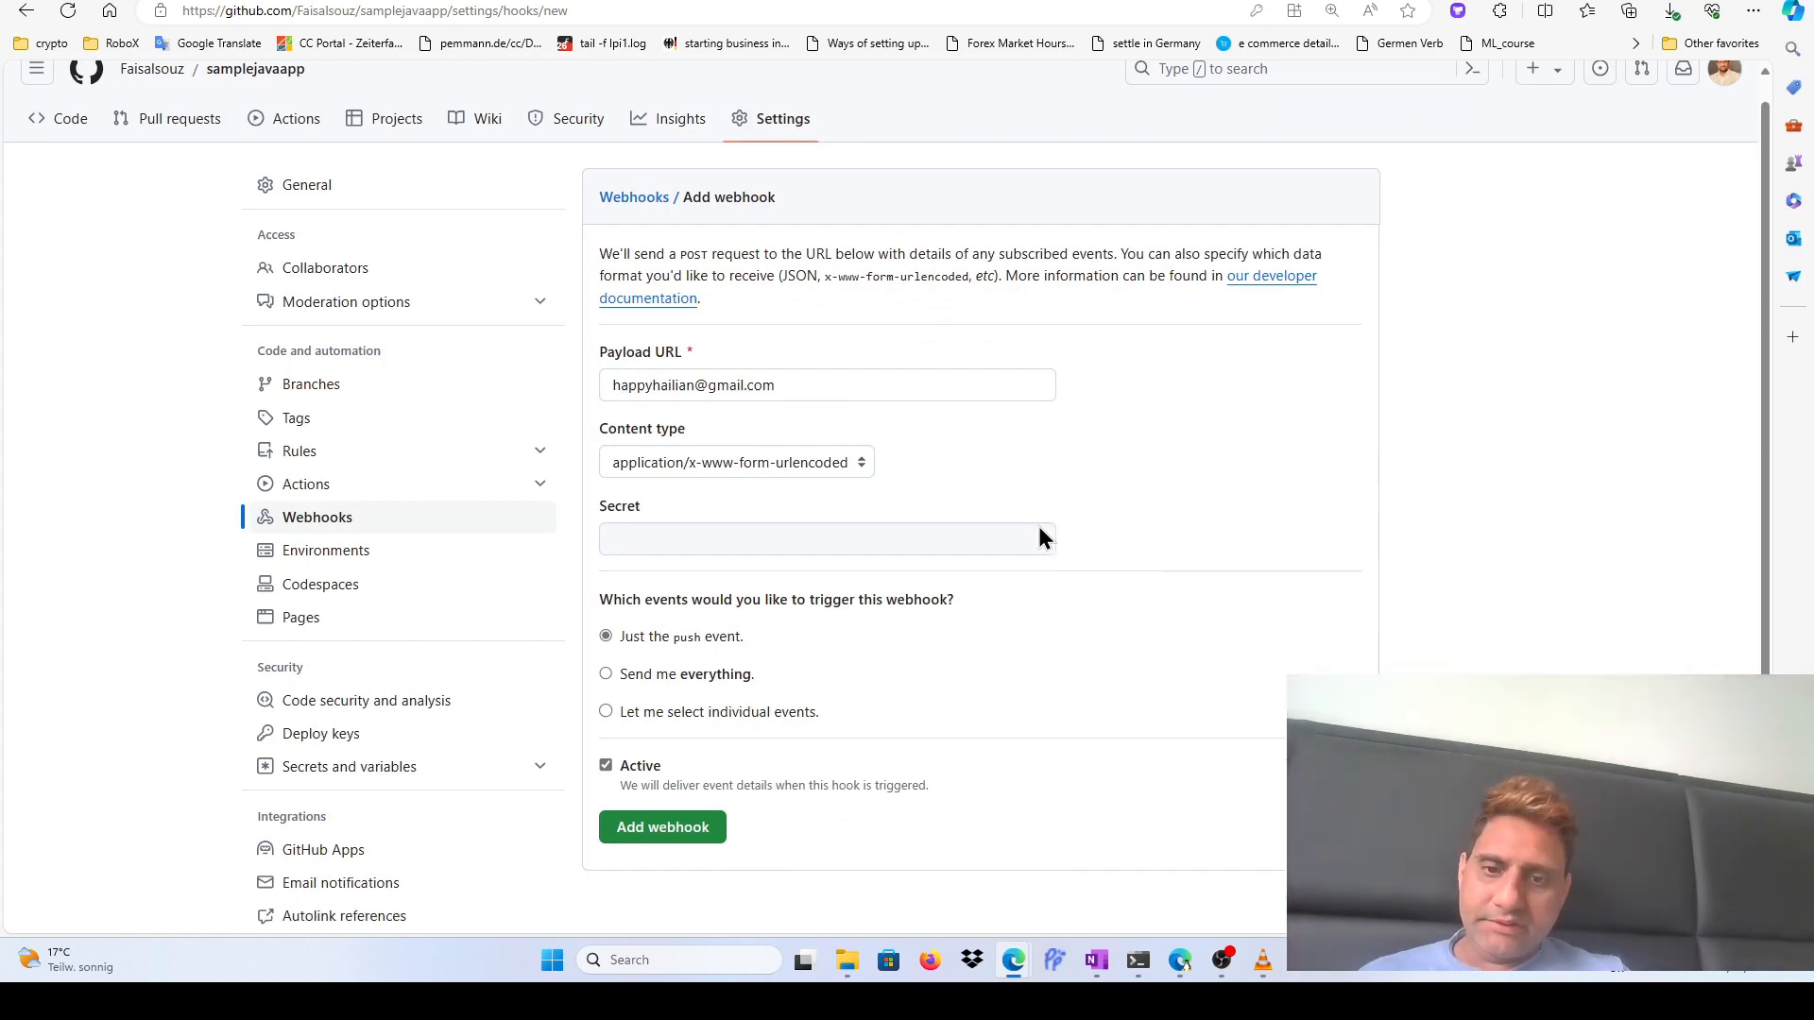
scroll(1039, 537, "up", 1)
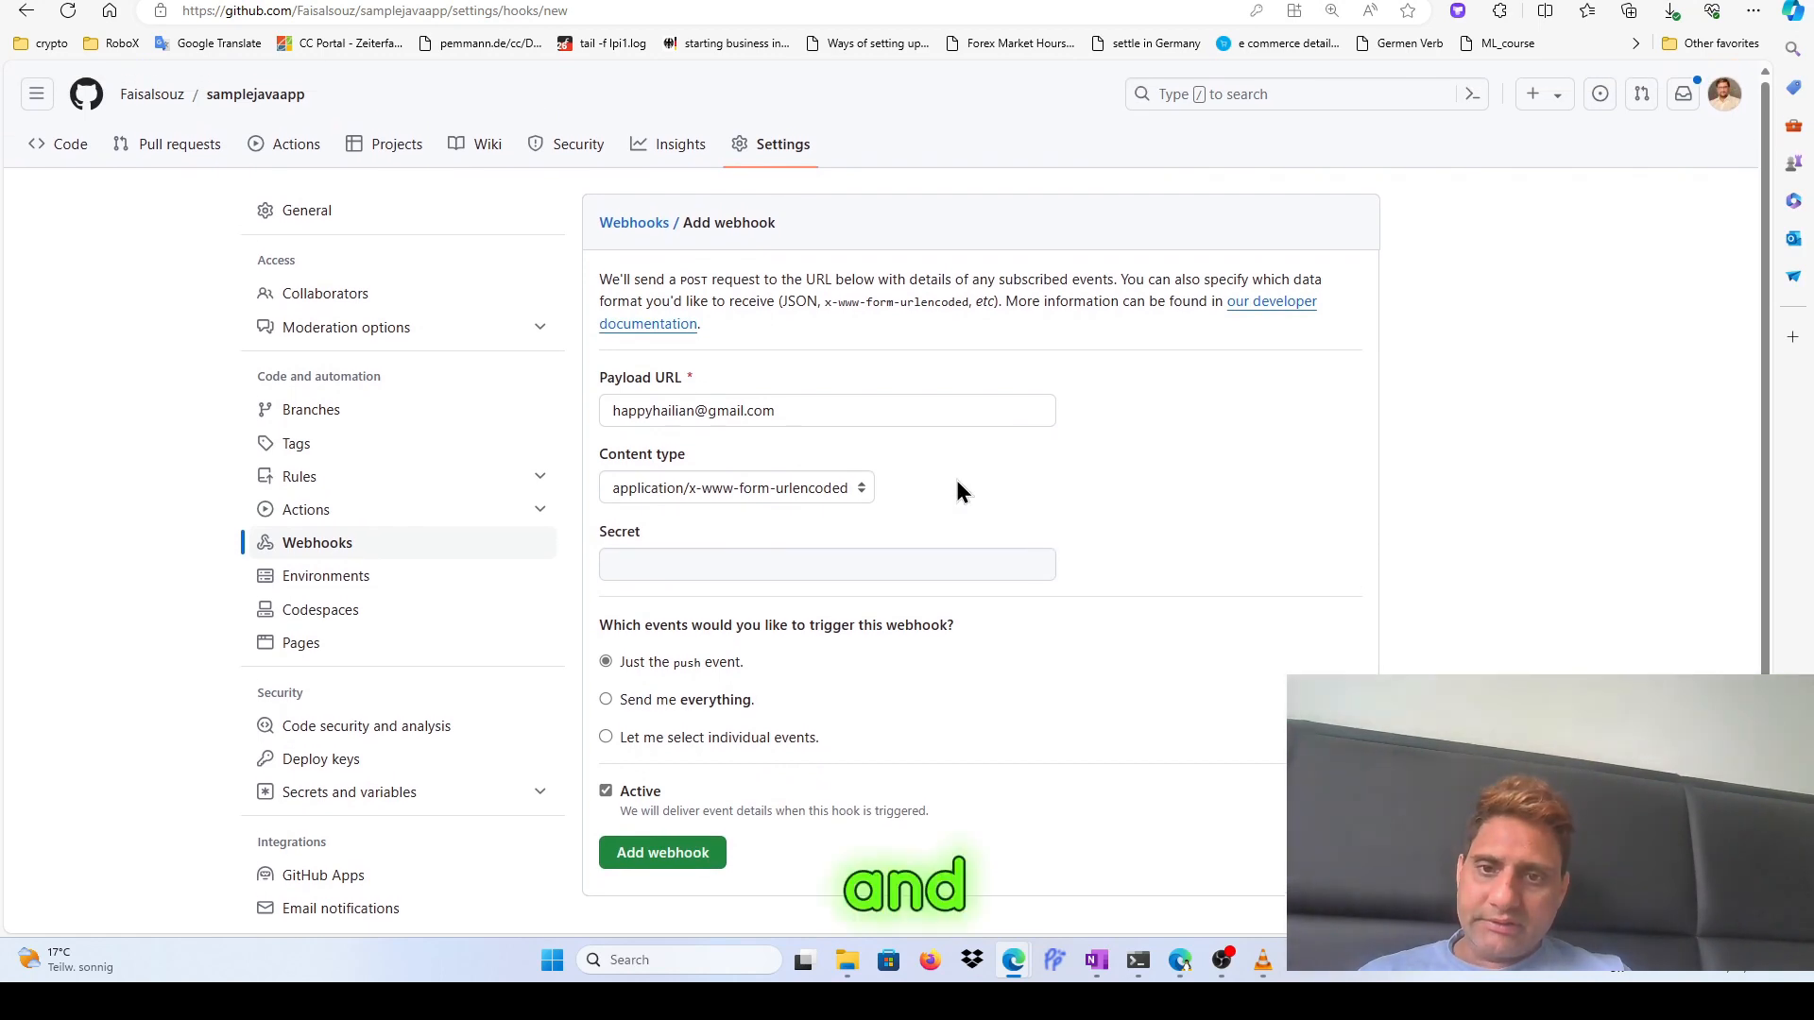
left_click_drag(819, 410, 366, 427)
key("BackSpace")
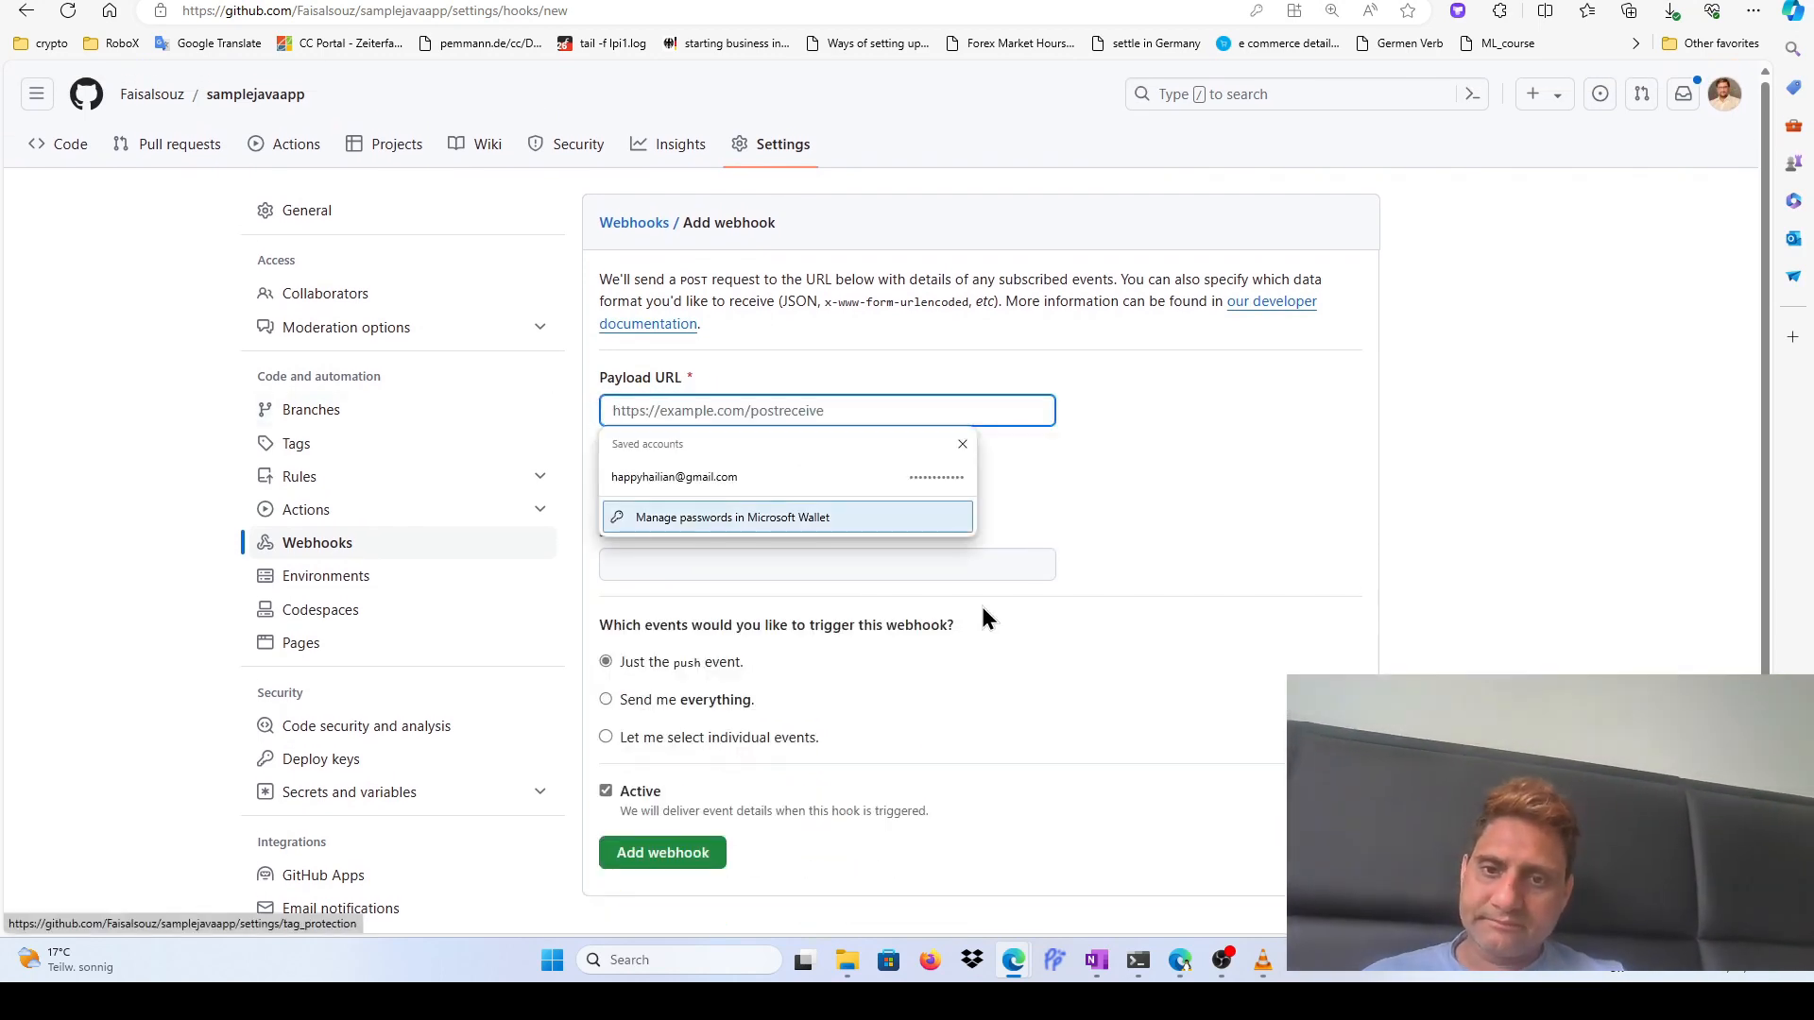
left_click(1483, 525)
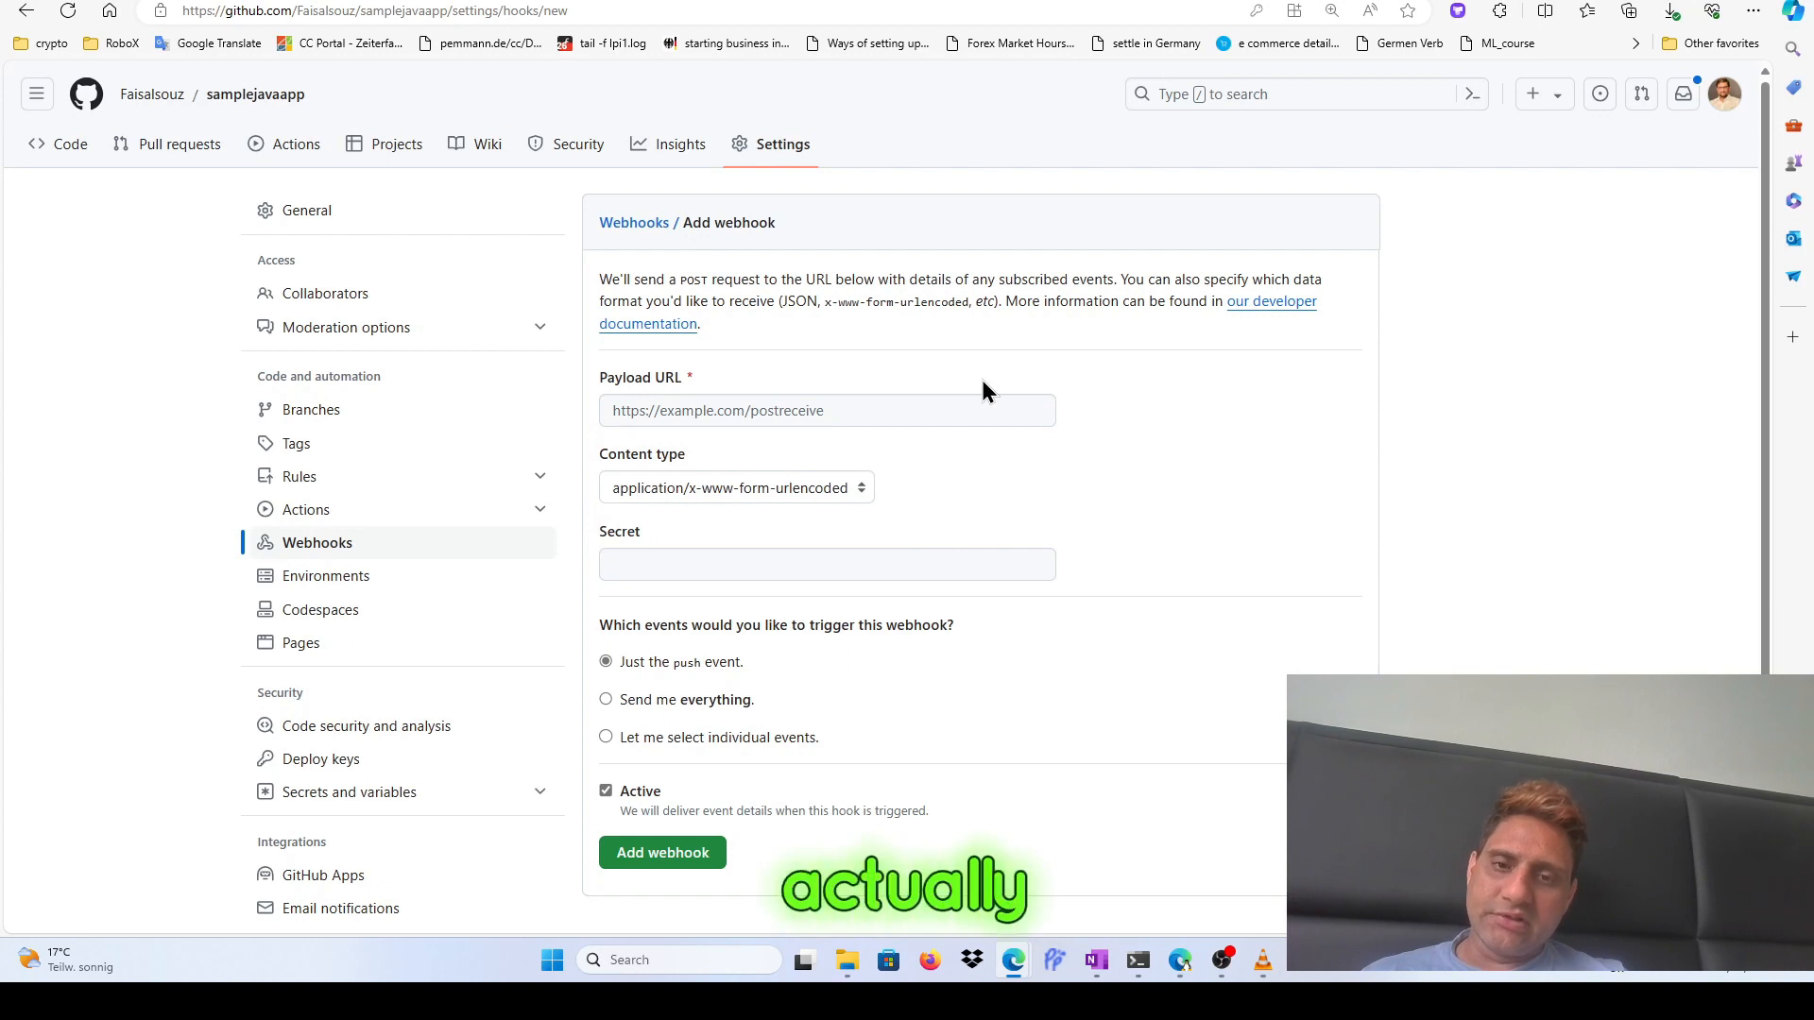
Set the webhook's content type to application/json and choose to select individual trigger events
left_click(862, 491)
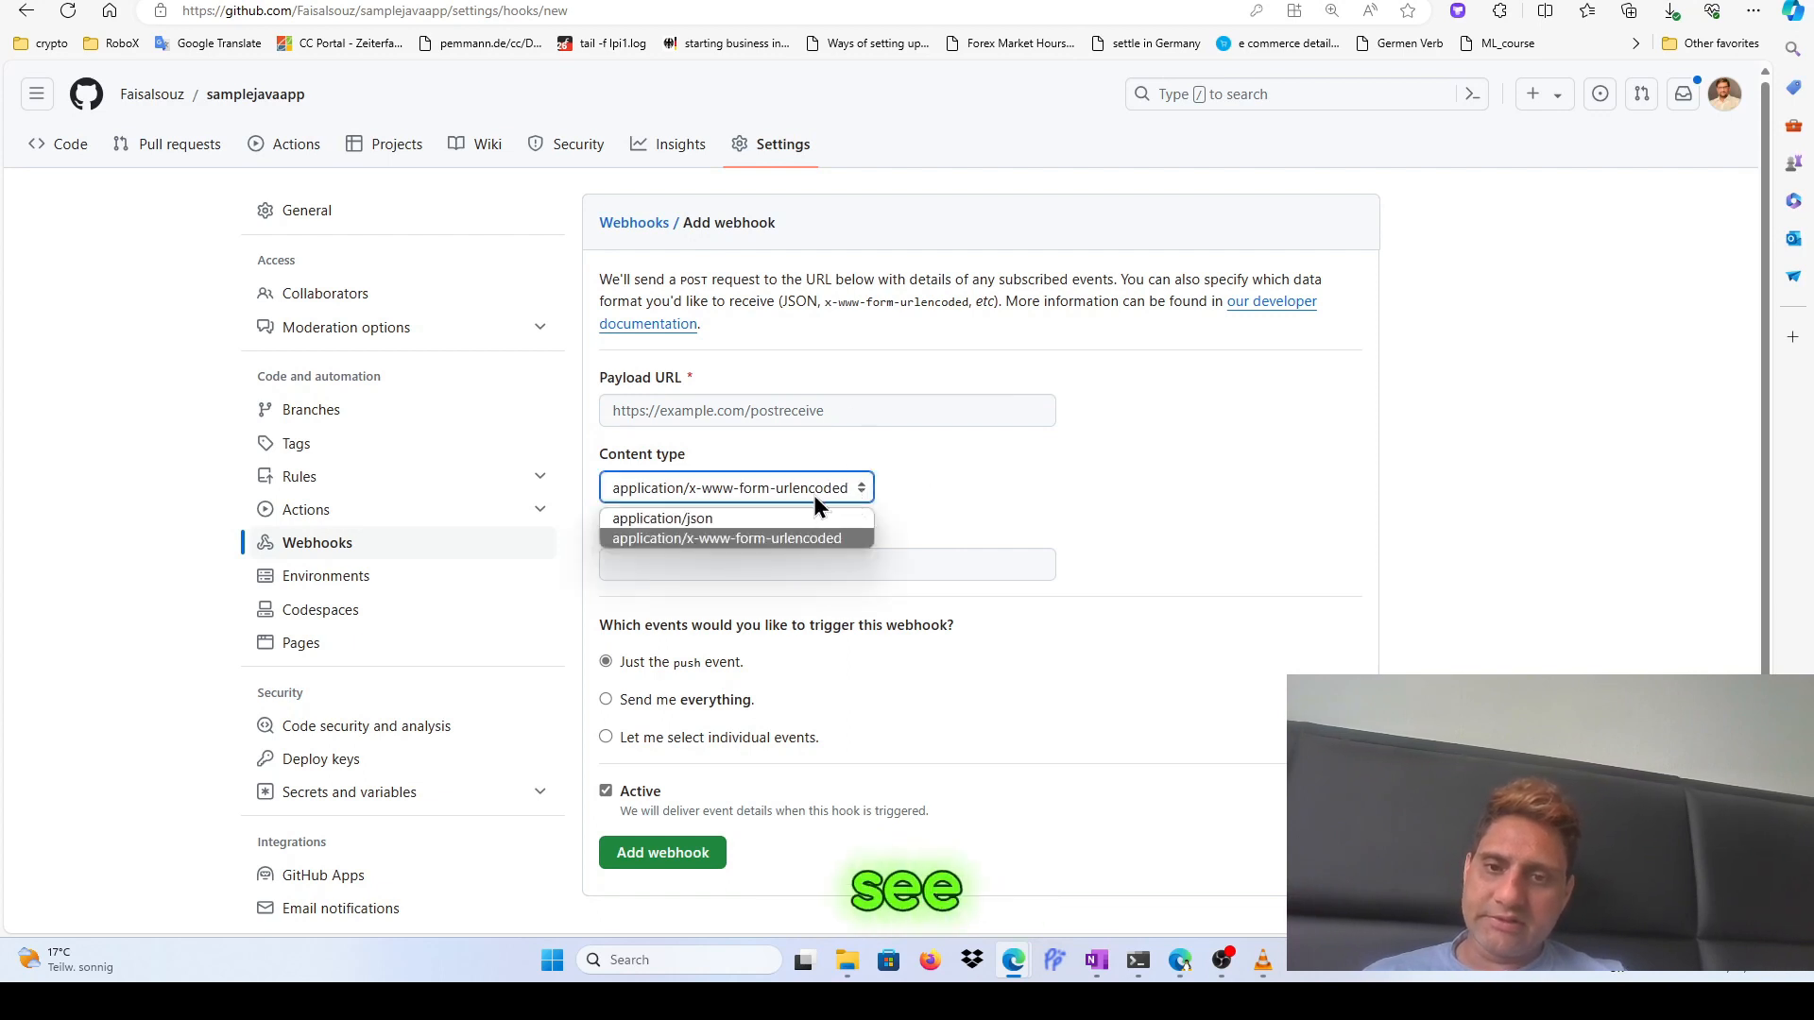
left_click(801, 516)
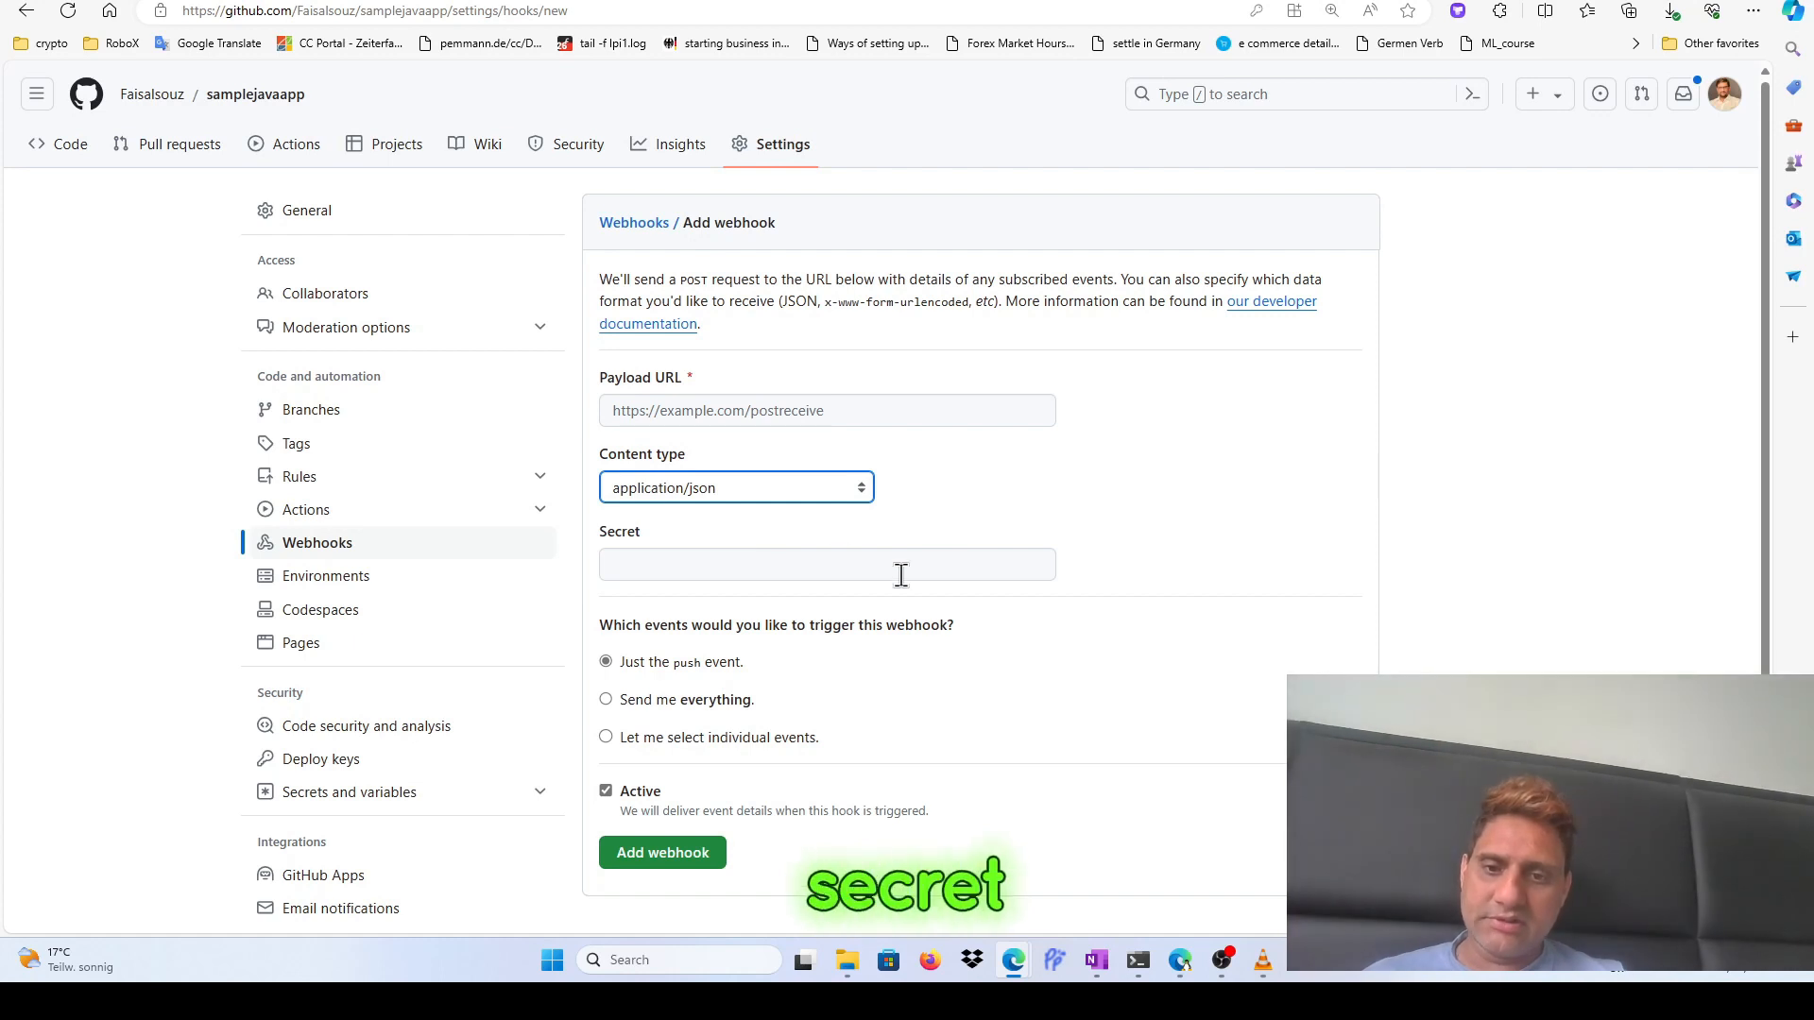
scroll(942, 605, "down", 1)
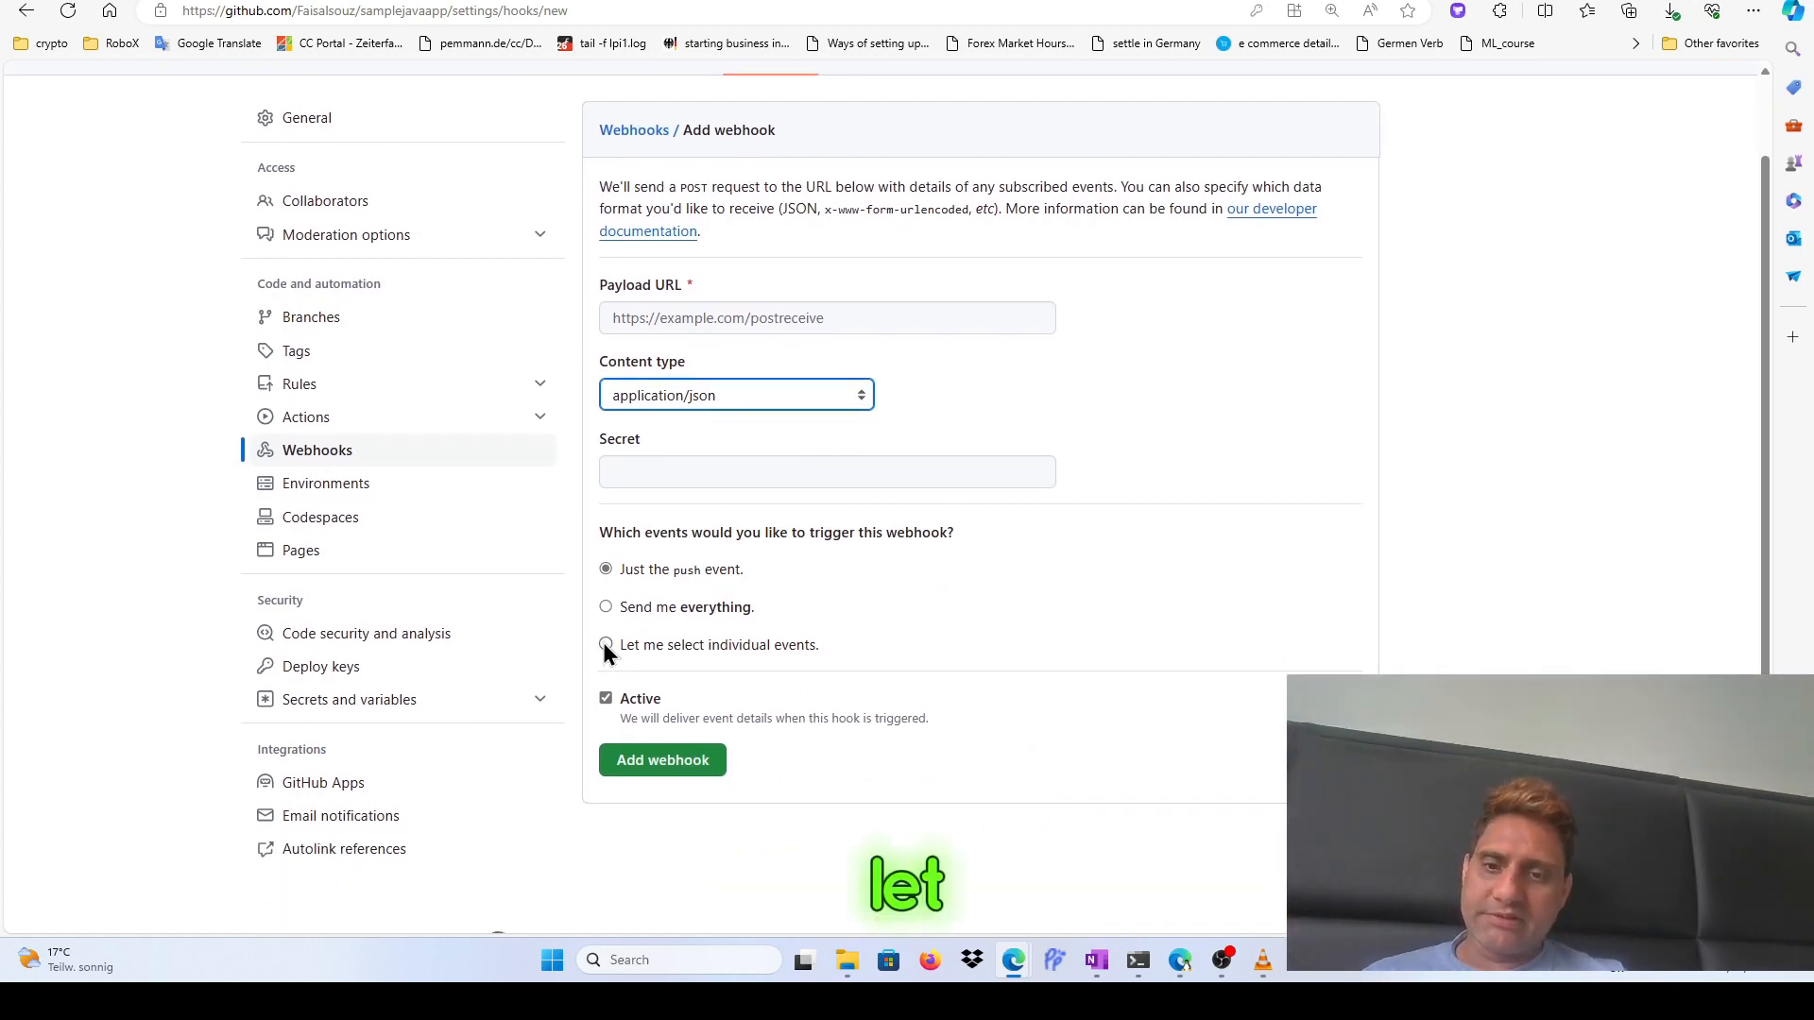
left_click(606, 646)
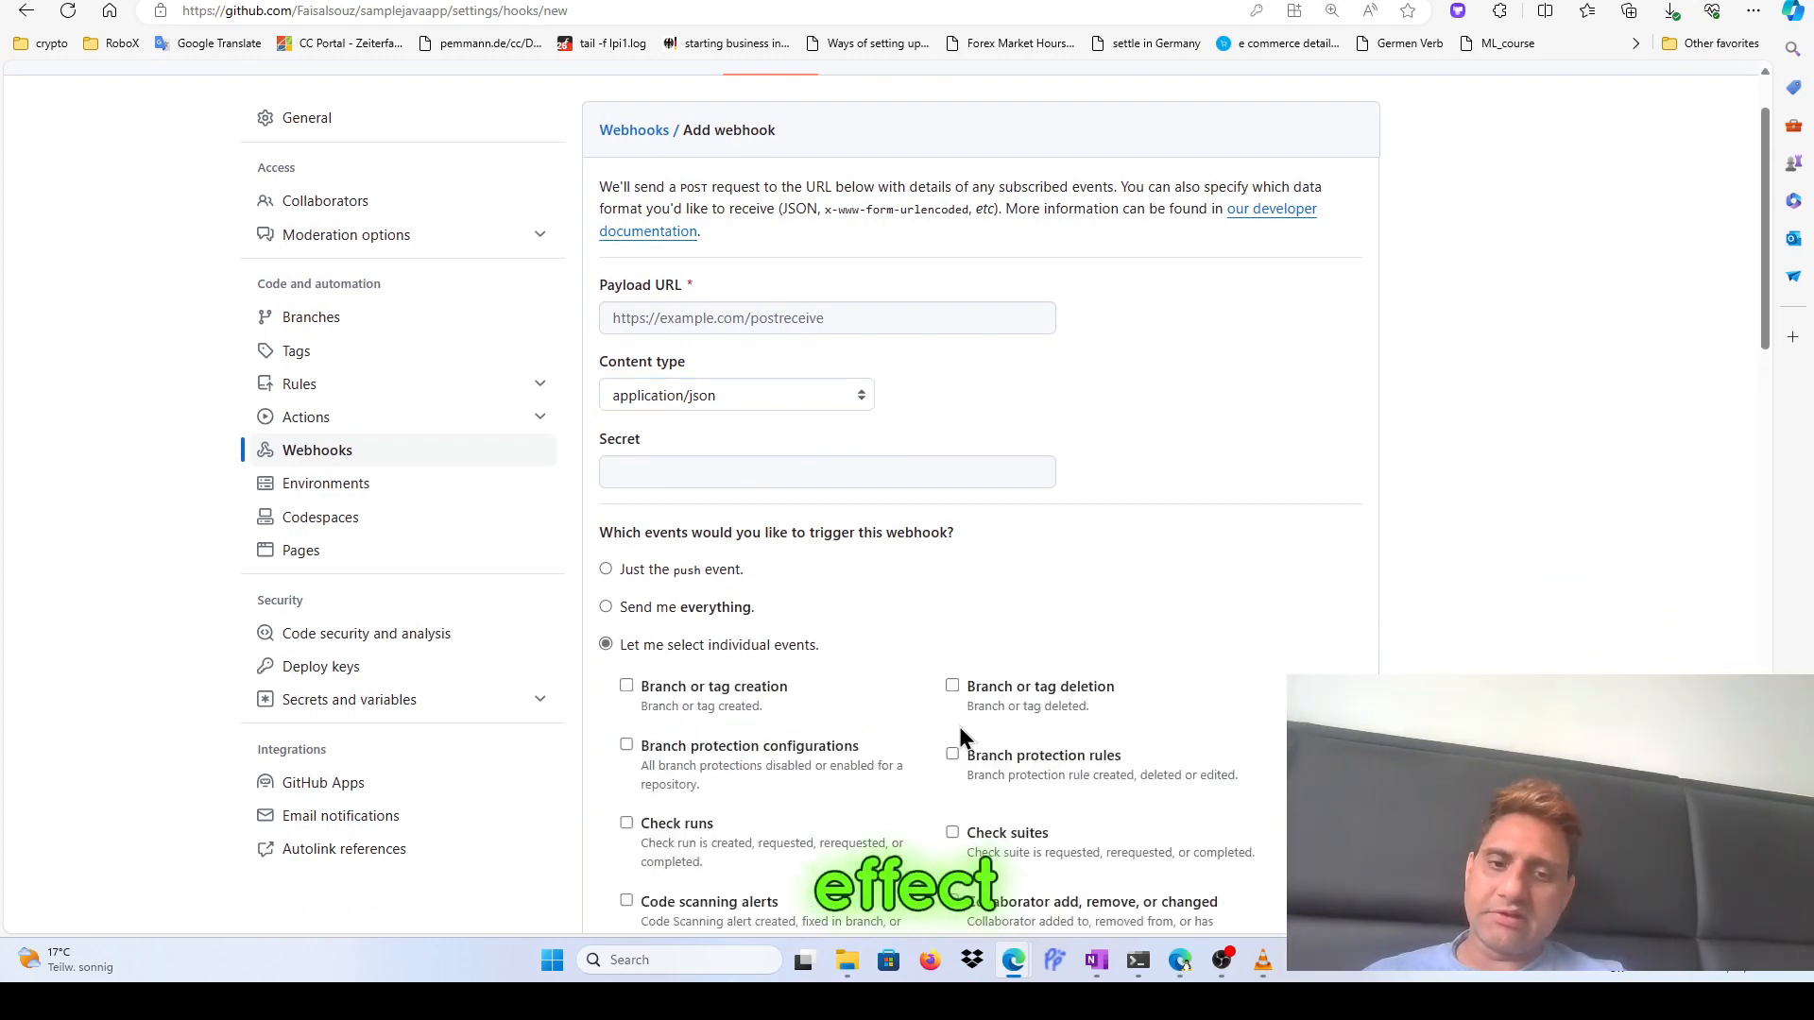
Examine the individual webhook events on offer, including Pushes, and the Active option at the end of the form
scroll(960, 728, "down", 1)
scroll(961, 727, "down", 2)
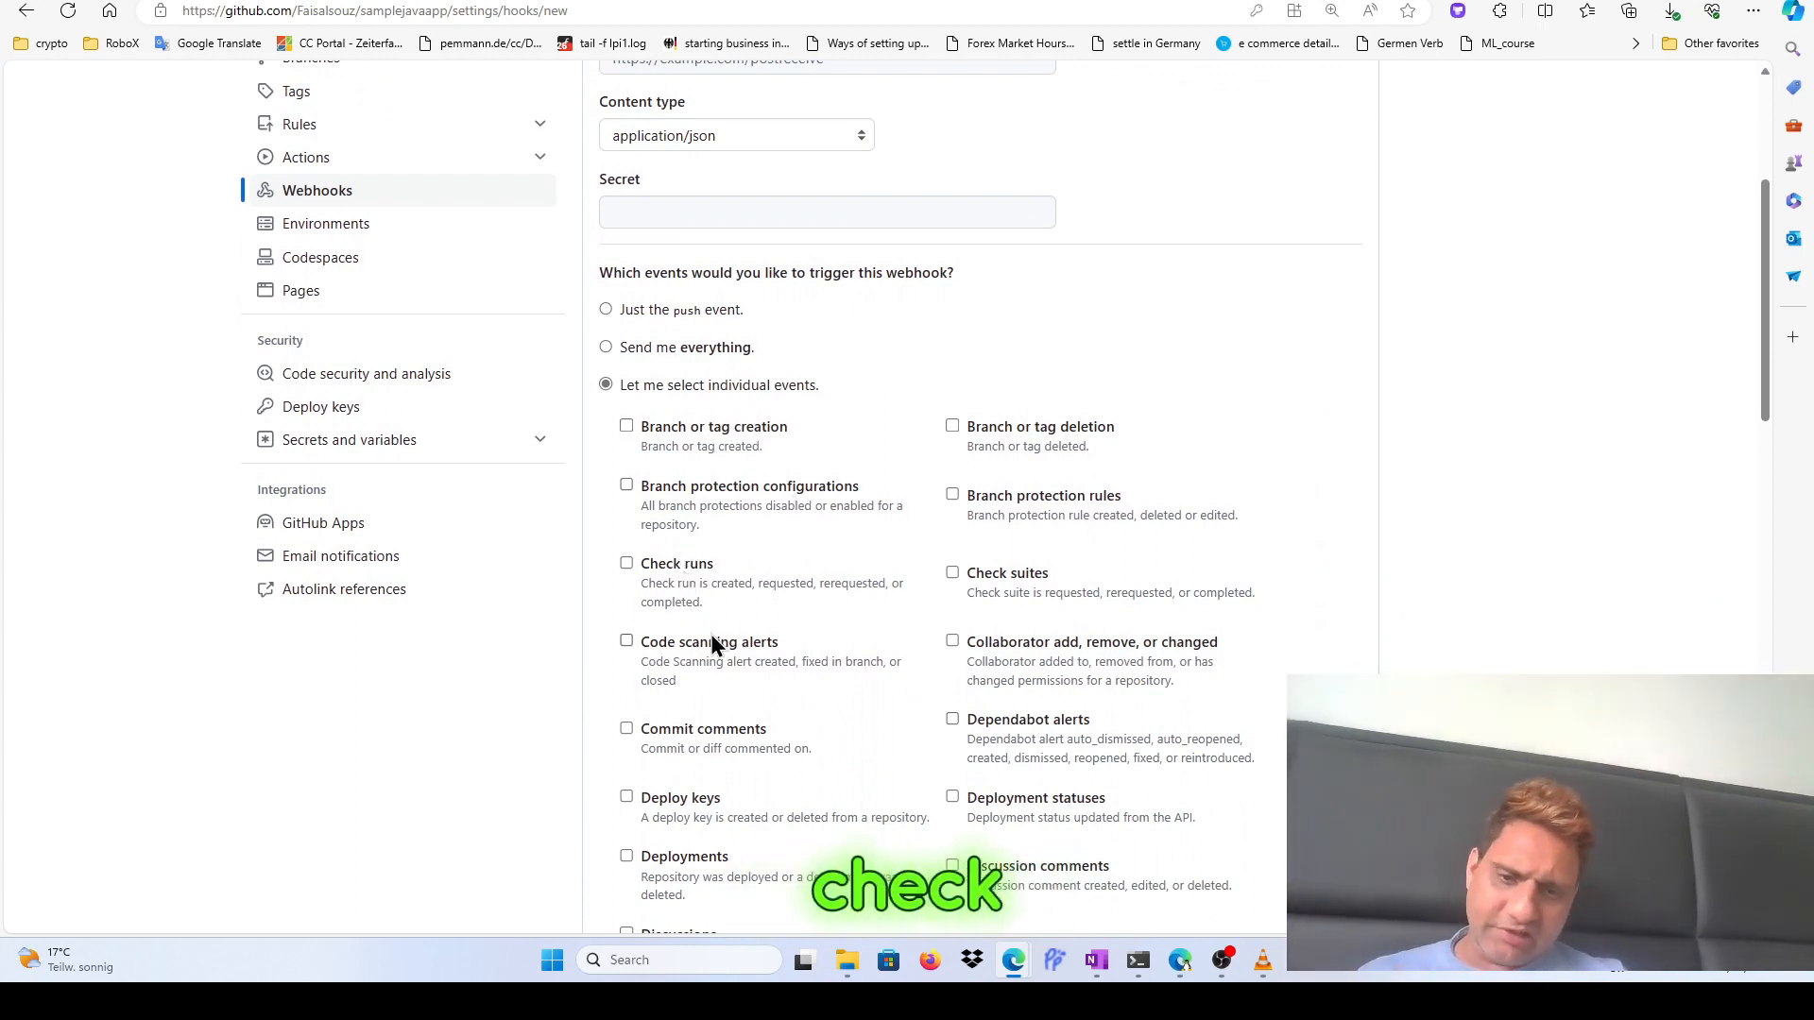
scroll(710, 633, "down", 1)
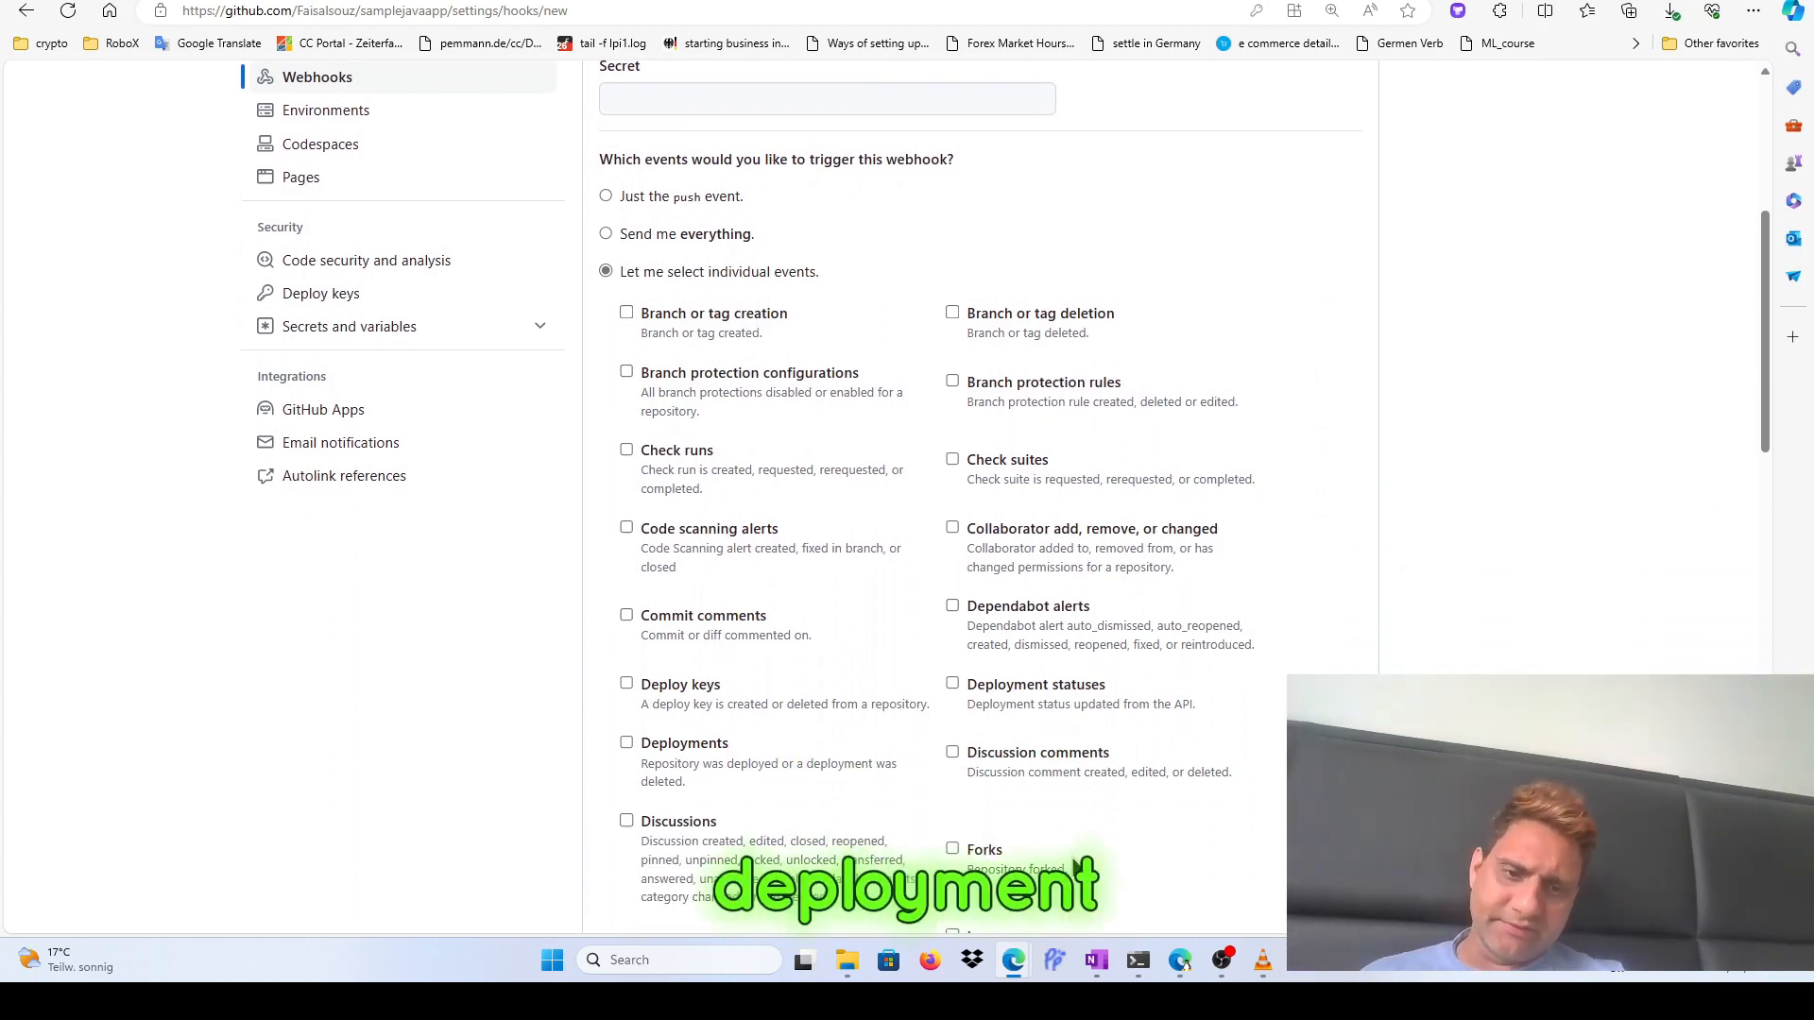
scroll(1072, 858, "down", 2)
scroll(1071, 858, "down", 1)
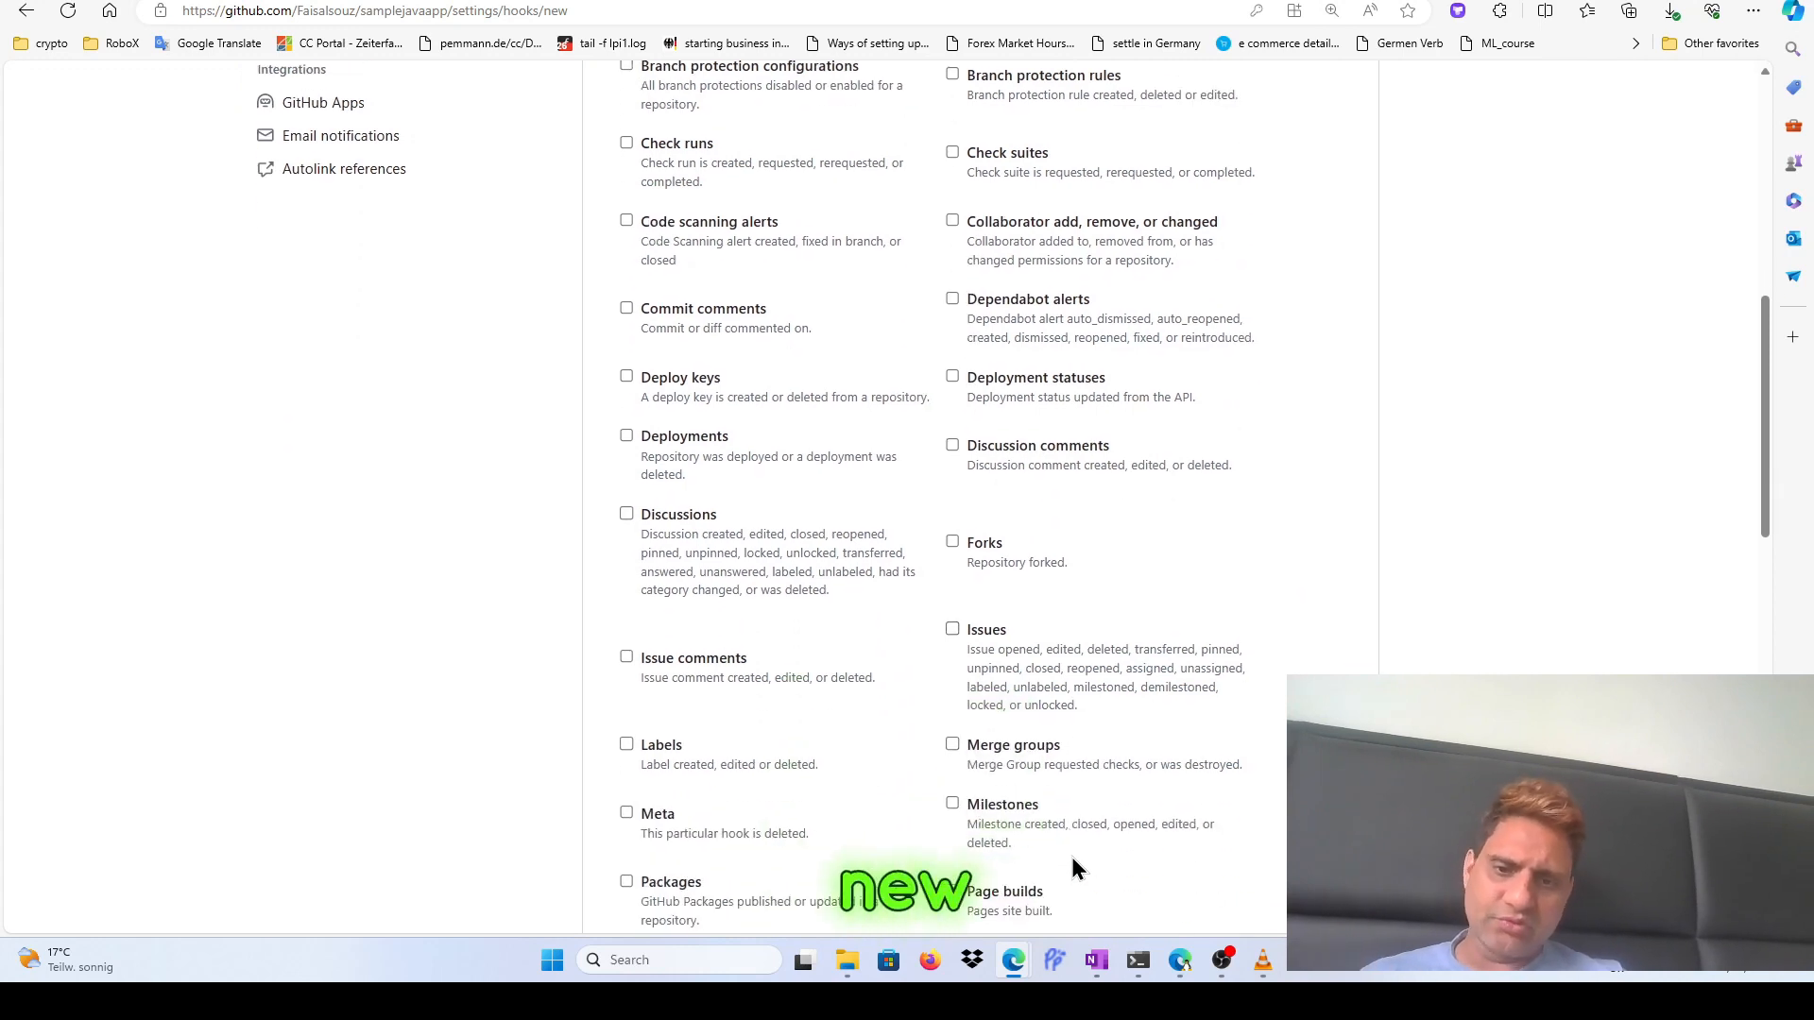
scroll(1073, 860, "down", 3)
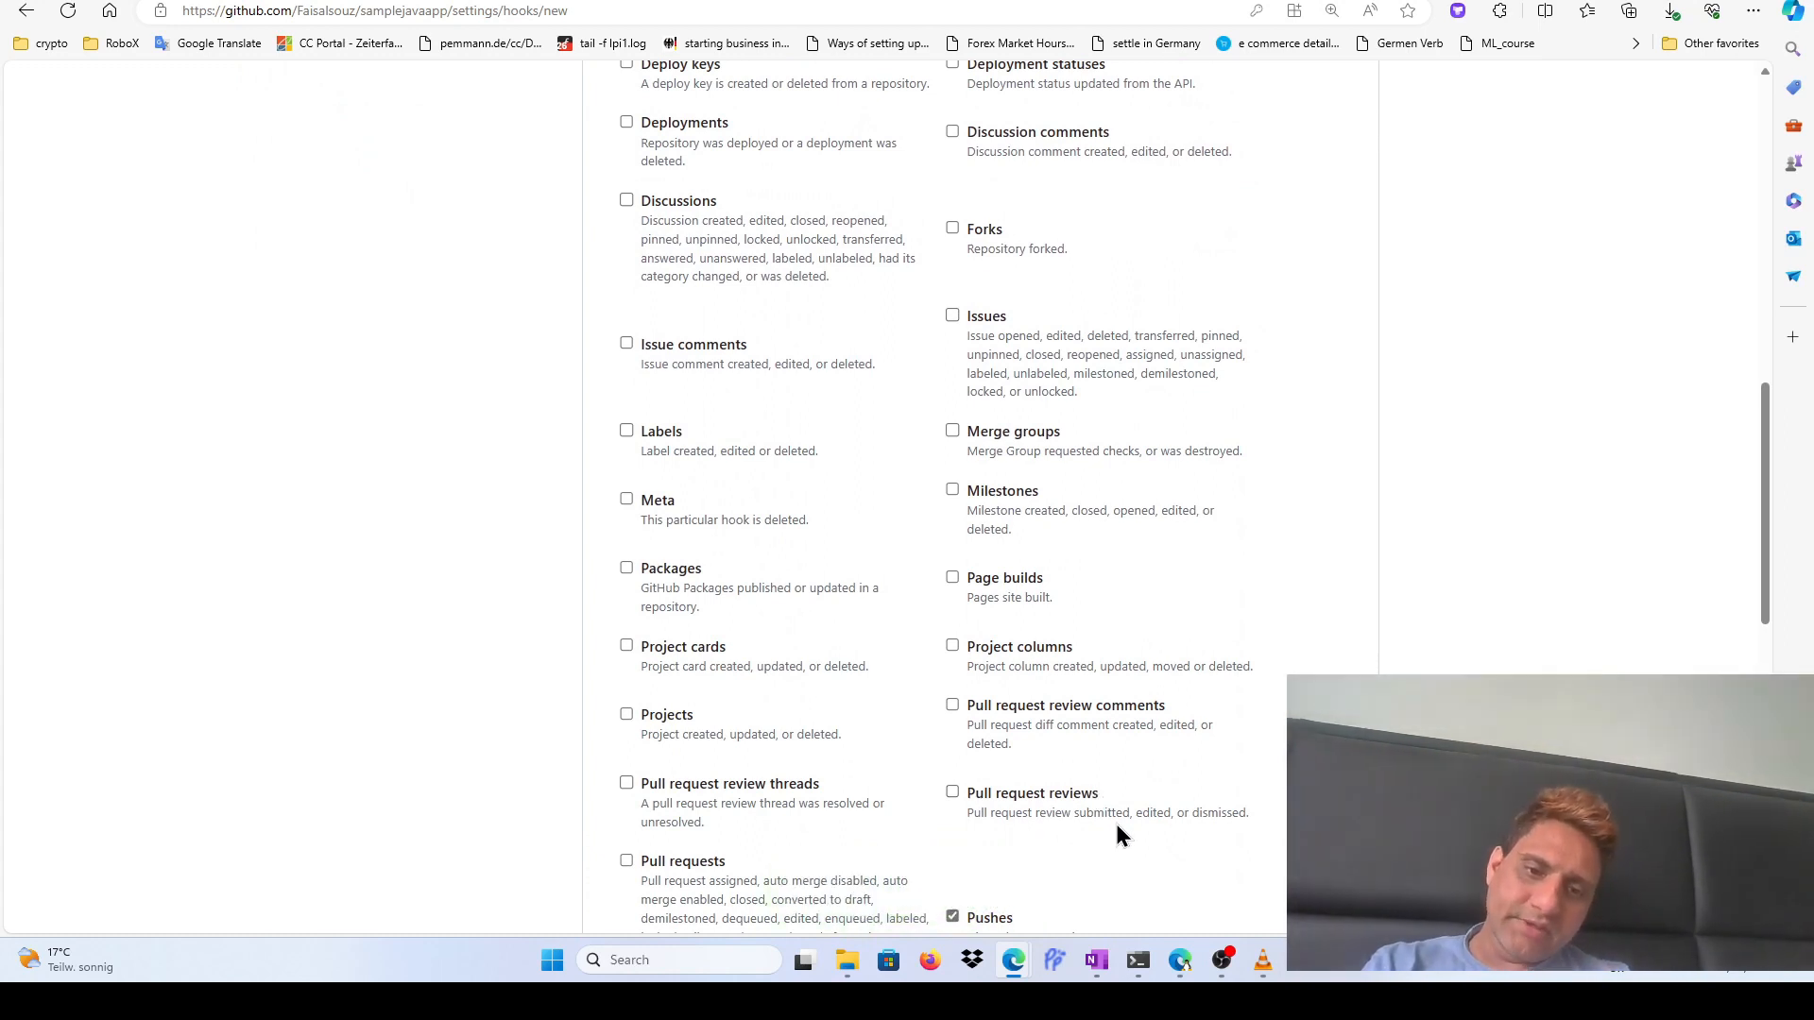
scroll(1155, 832, "down", 1)
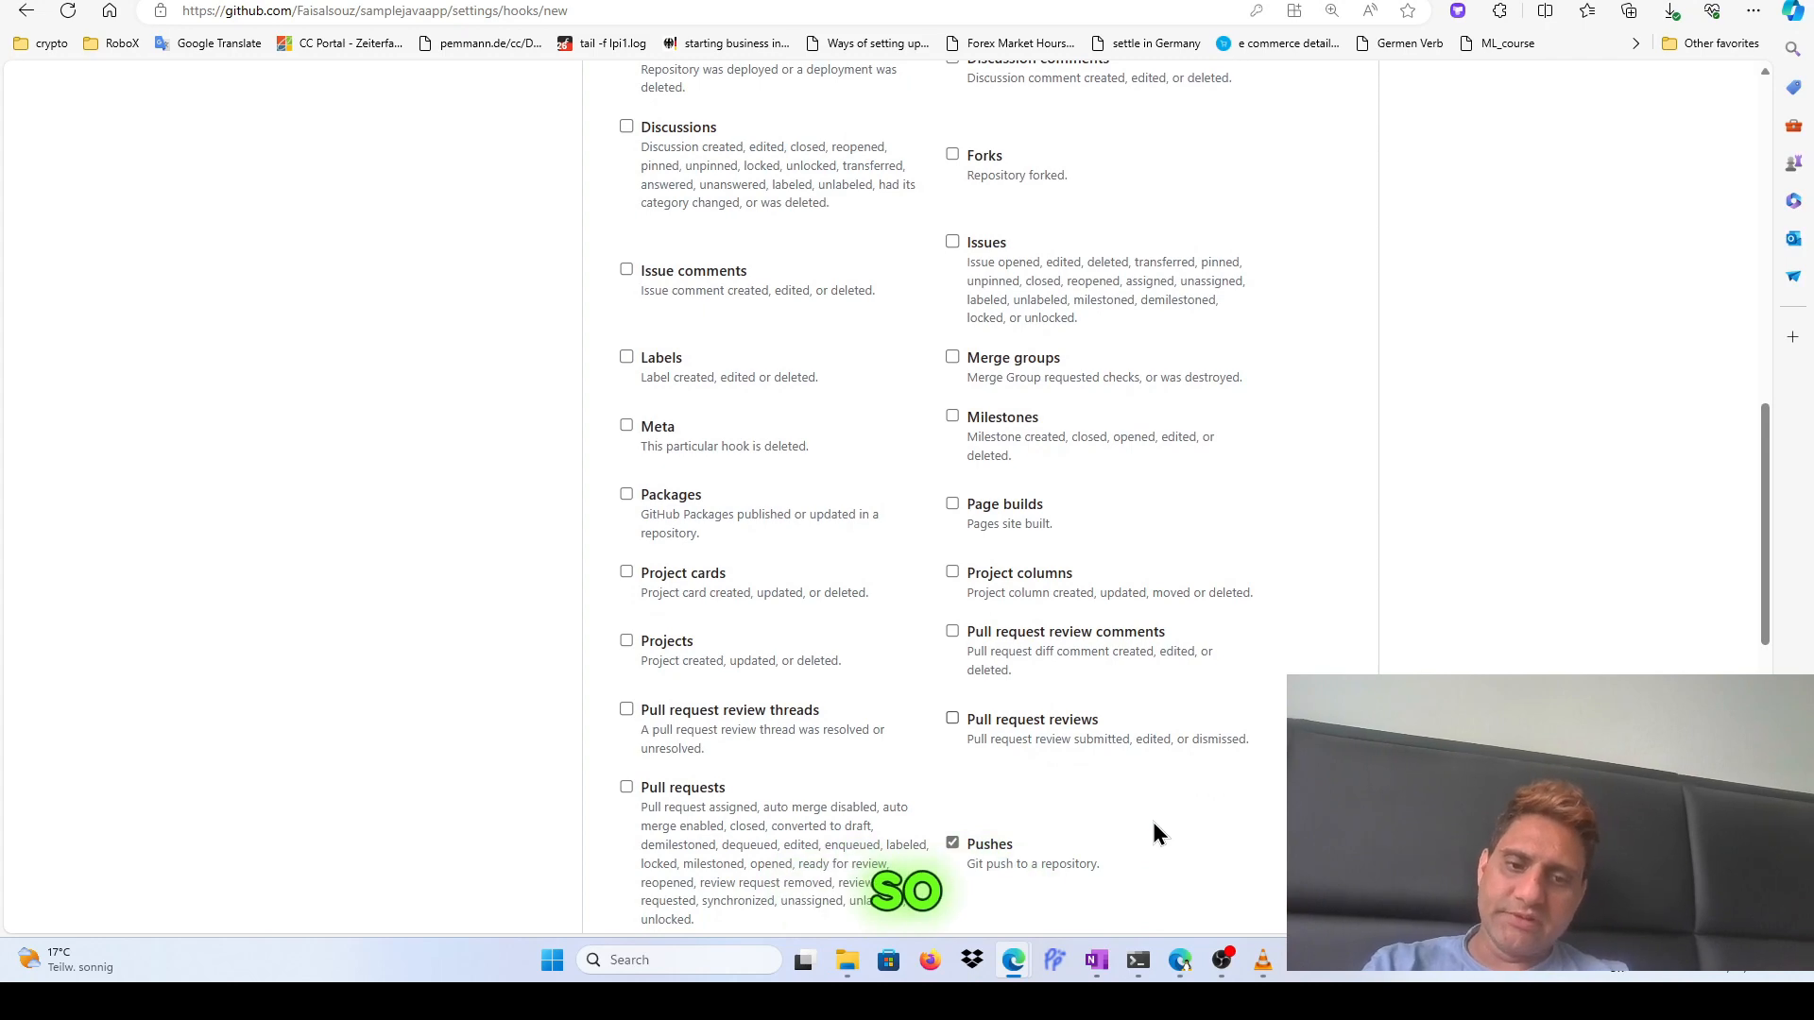
scroll(1155, 832, "down", 1)
scroll(1082, 839, "down", 2)
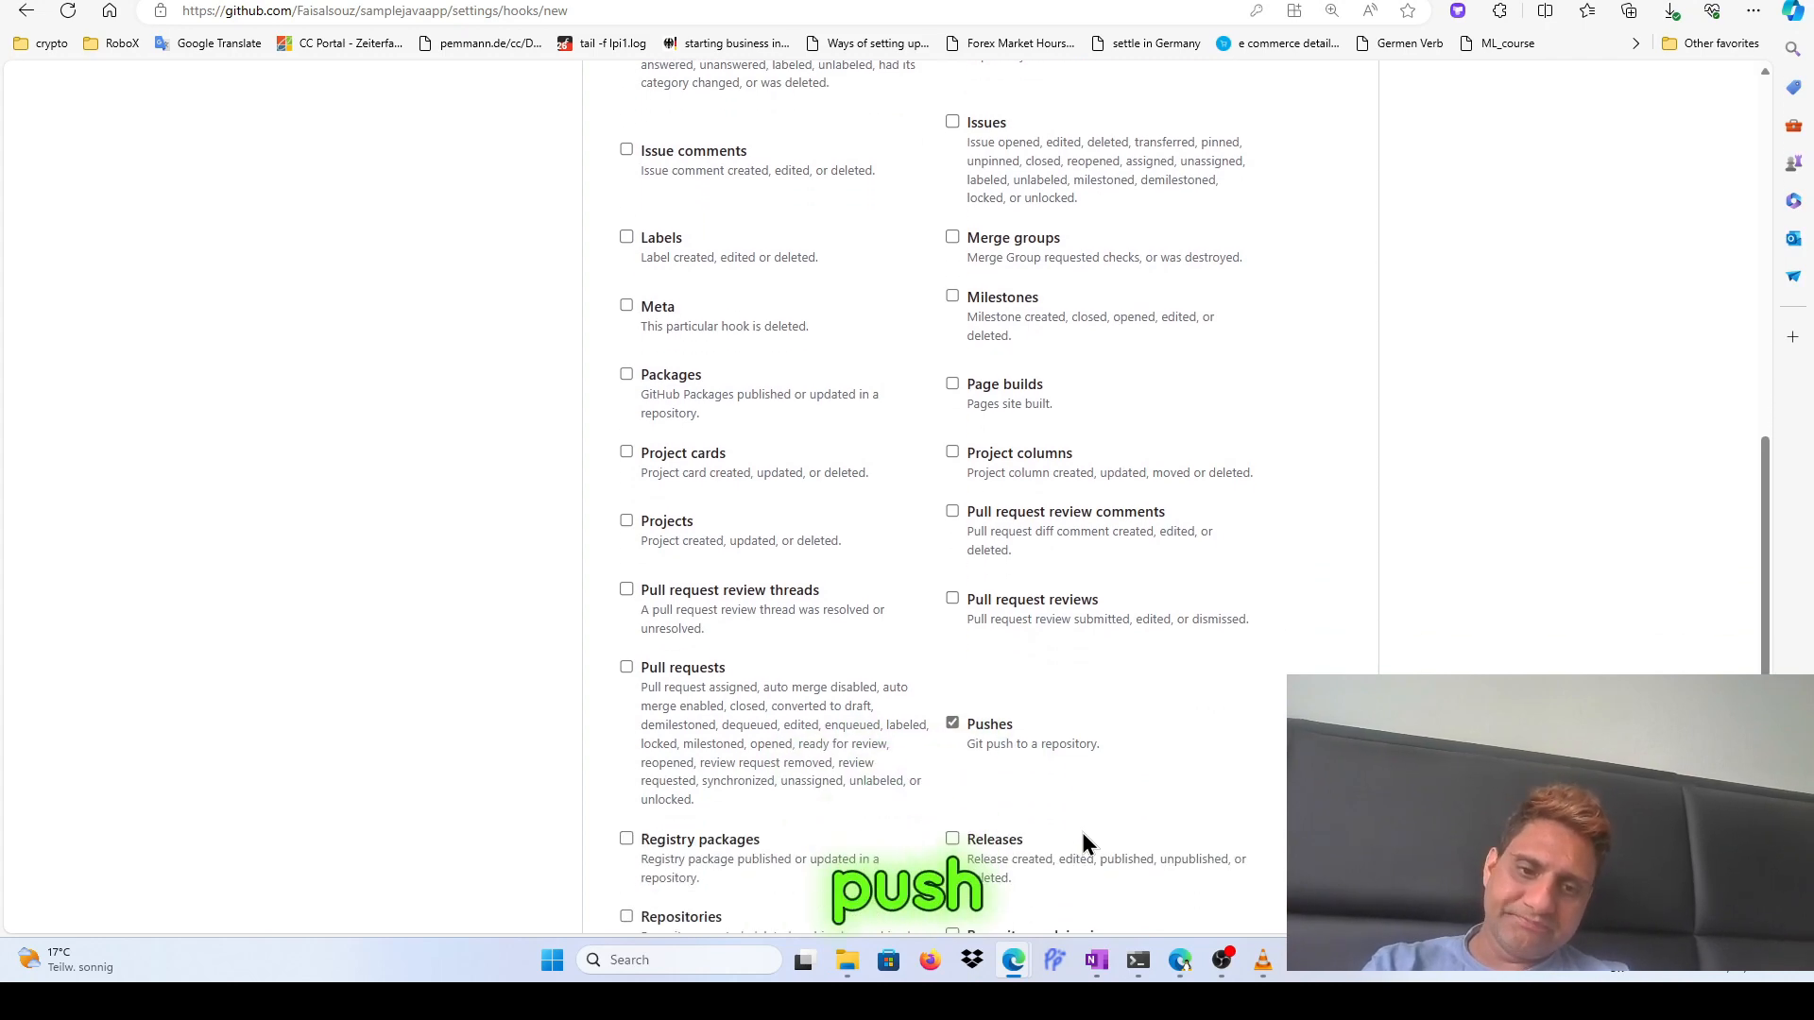
scroll(1083, 841, "down", 4)
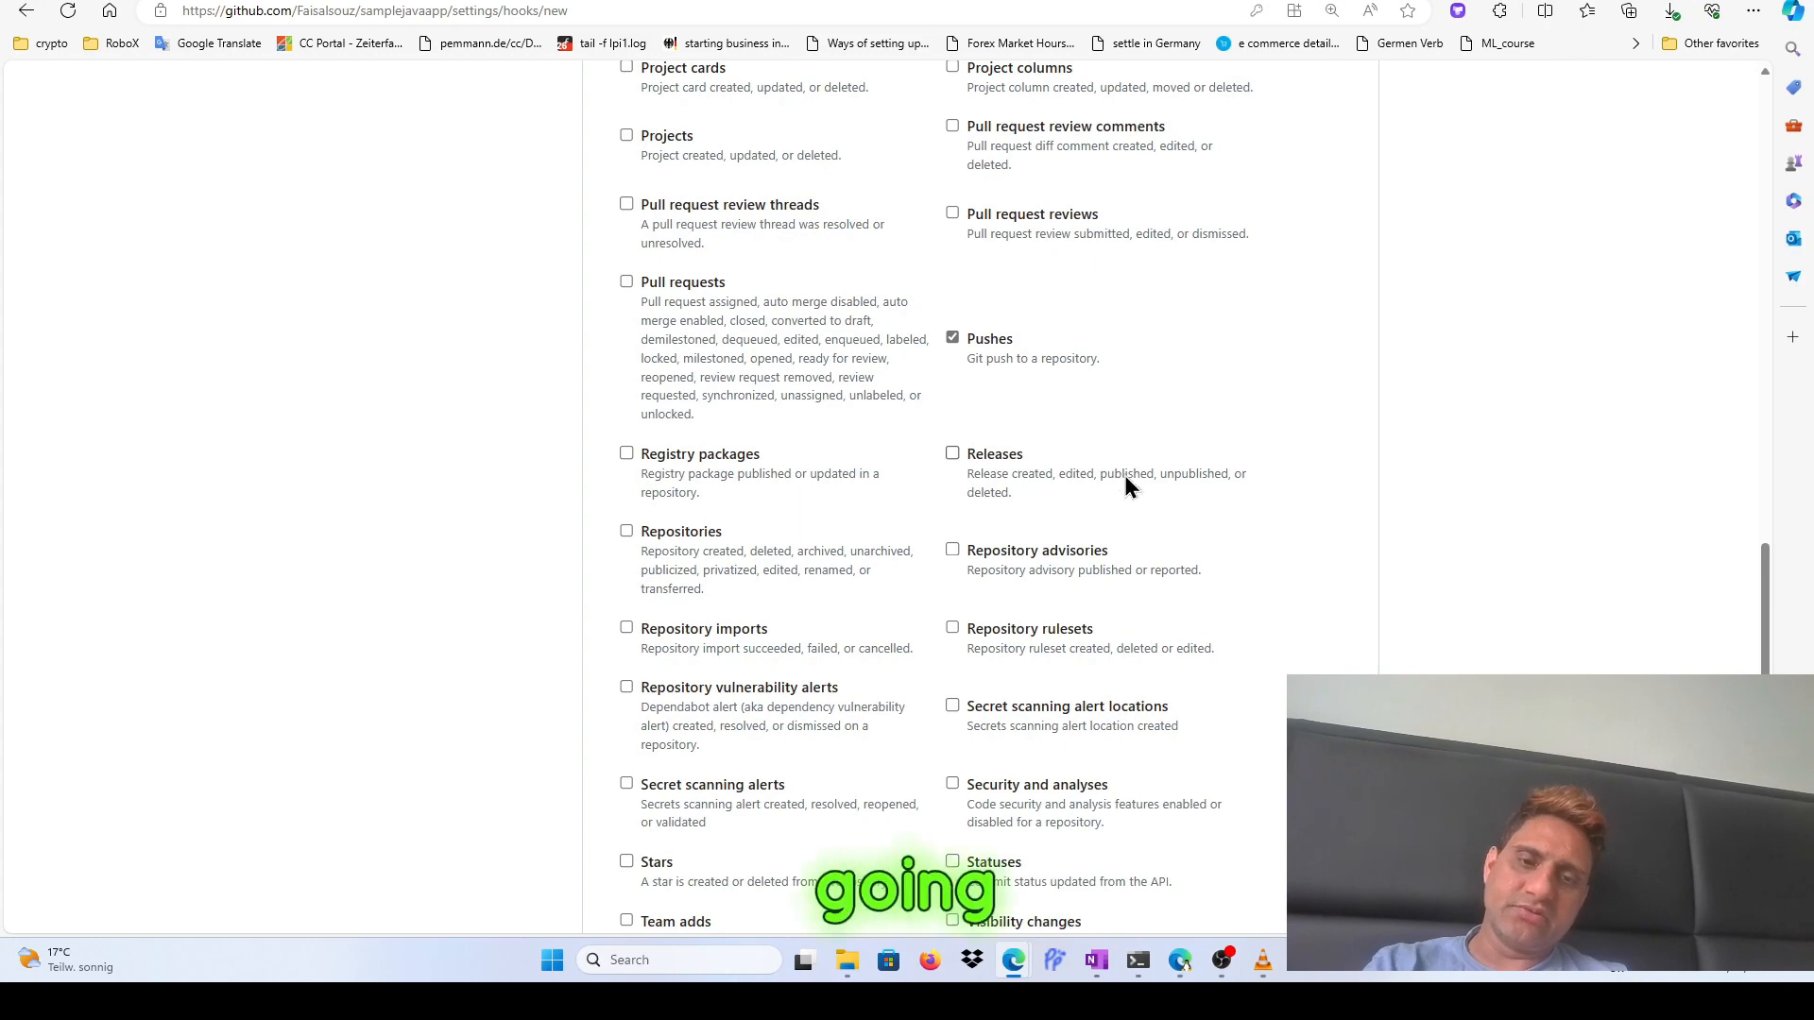
scroll(1124, 482, "up", 9)
scroll(1125, 482, "down", 9)
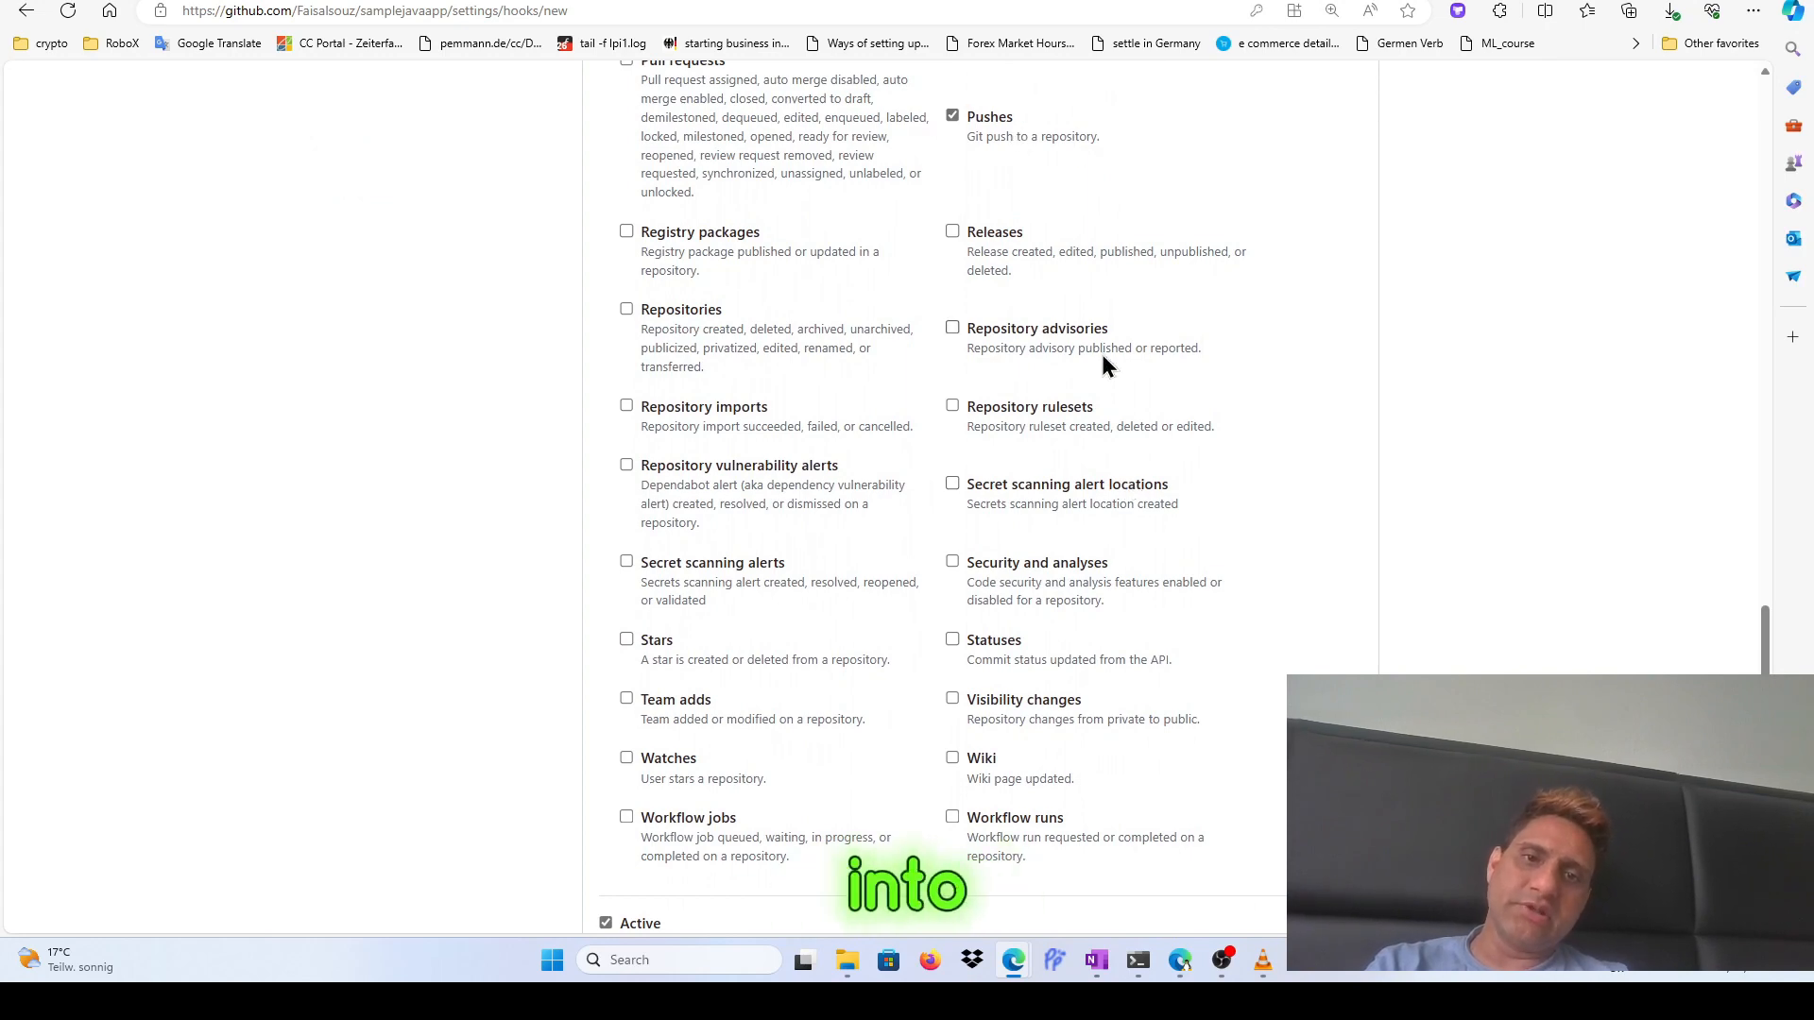
scroll(1101, 359, "down", 2)
scroll(1104, 359, "up", 1)
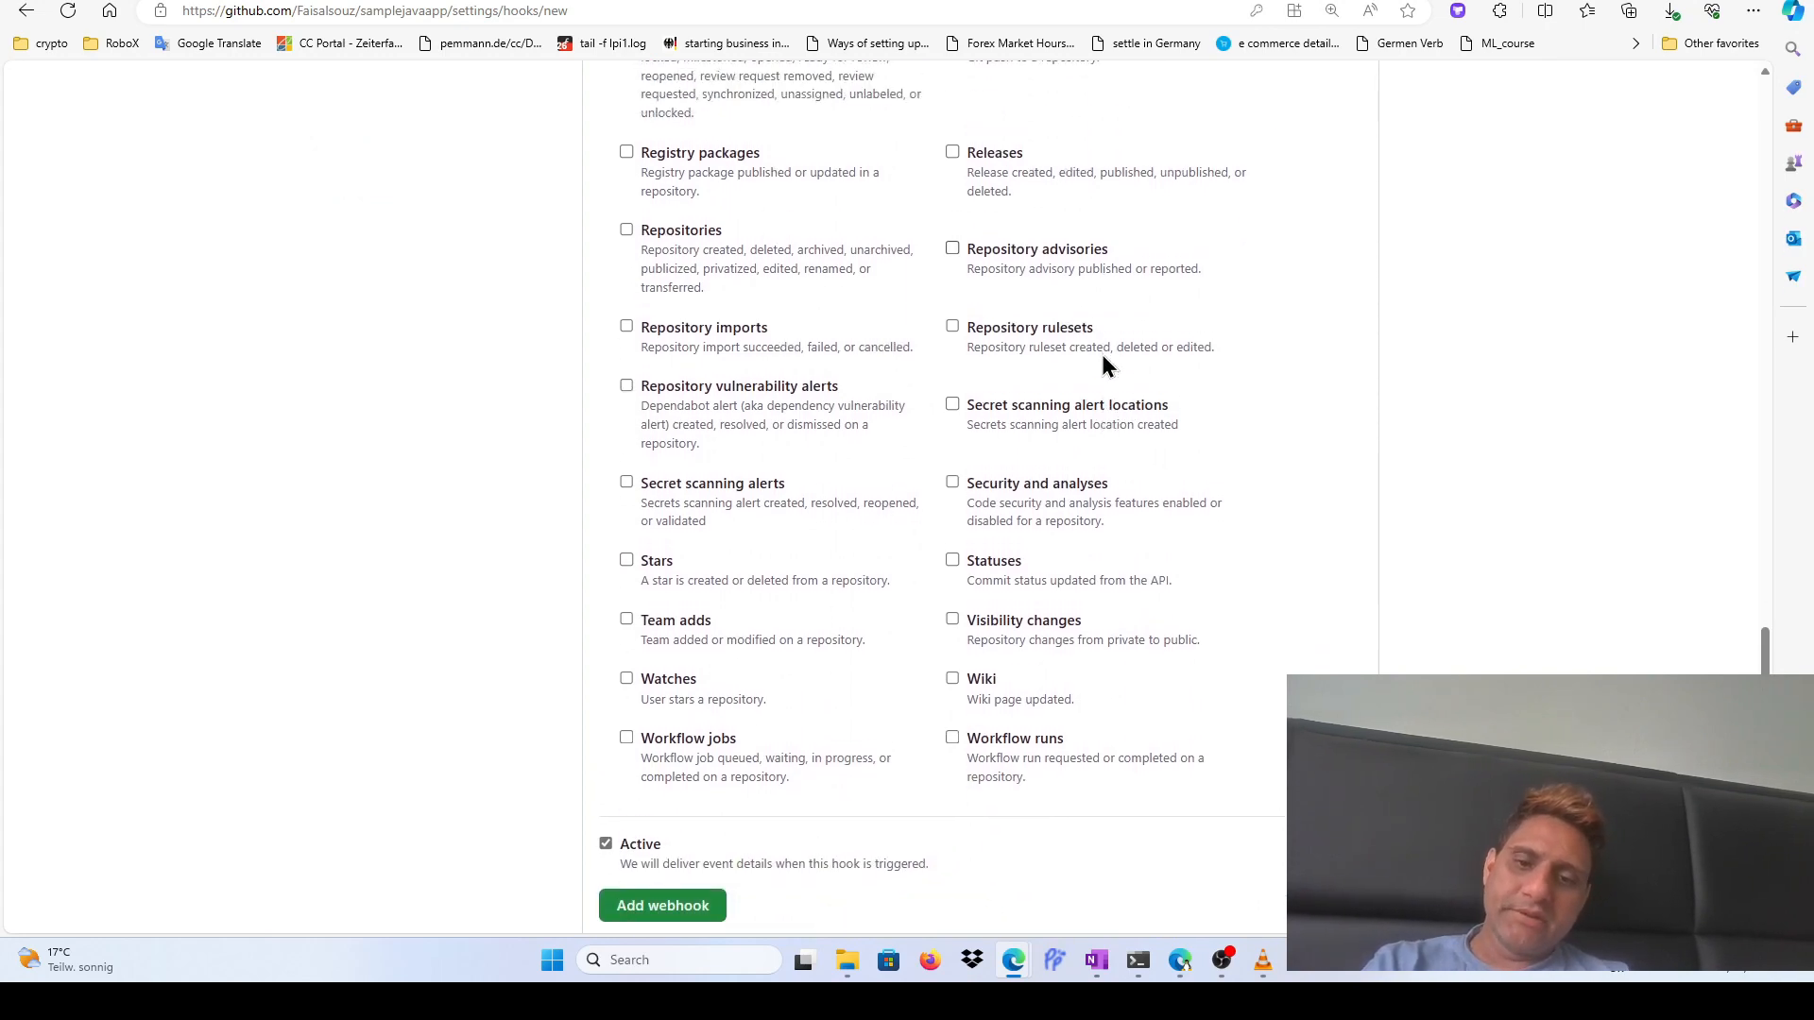
scroll(1103, 363, "up", 15)
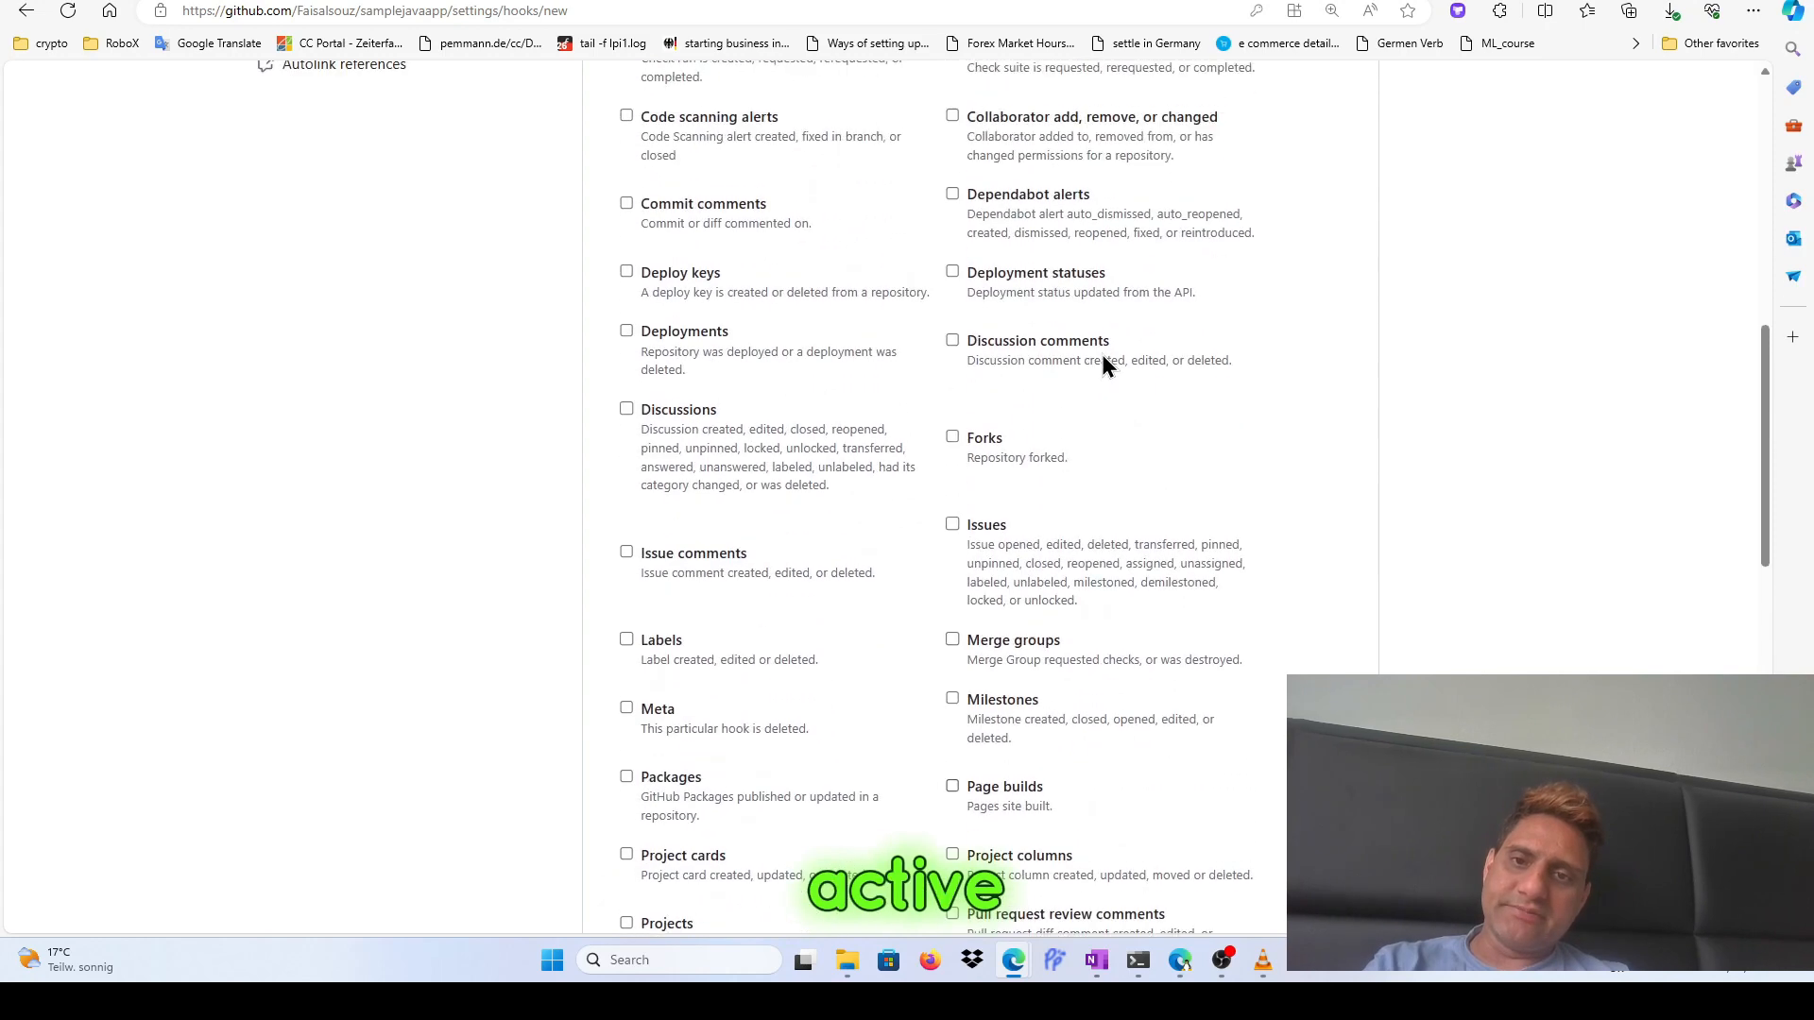
scroll(1103, 364, "up", 4)
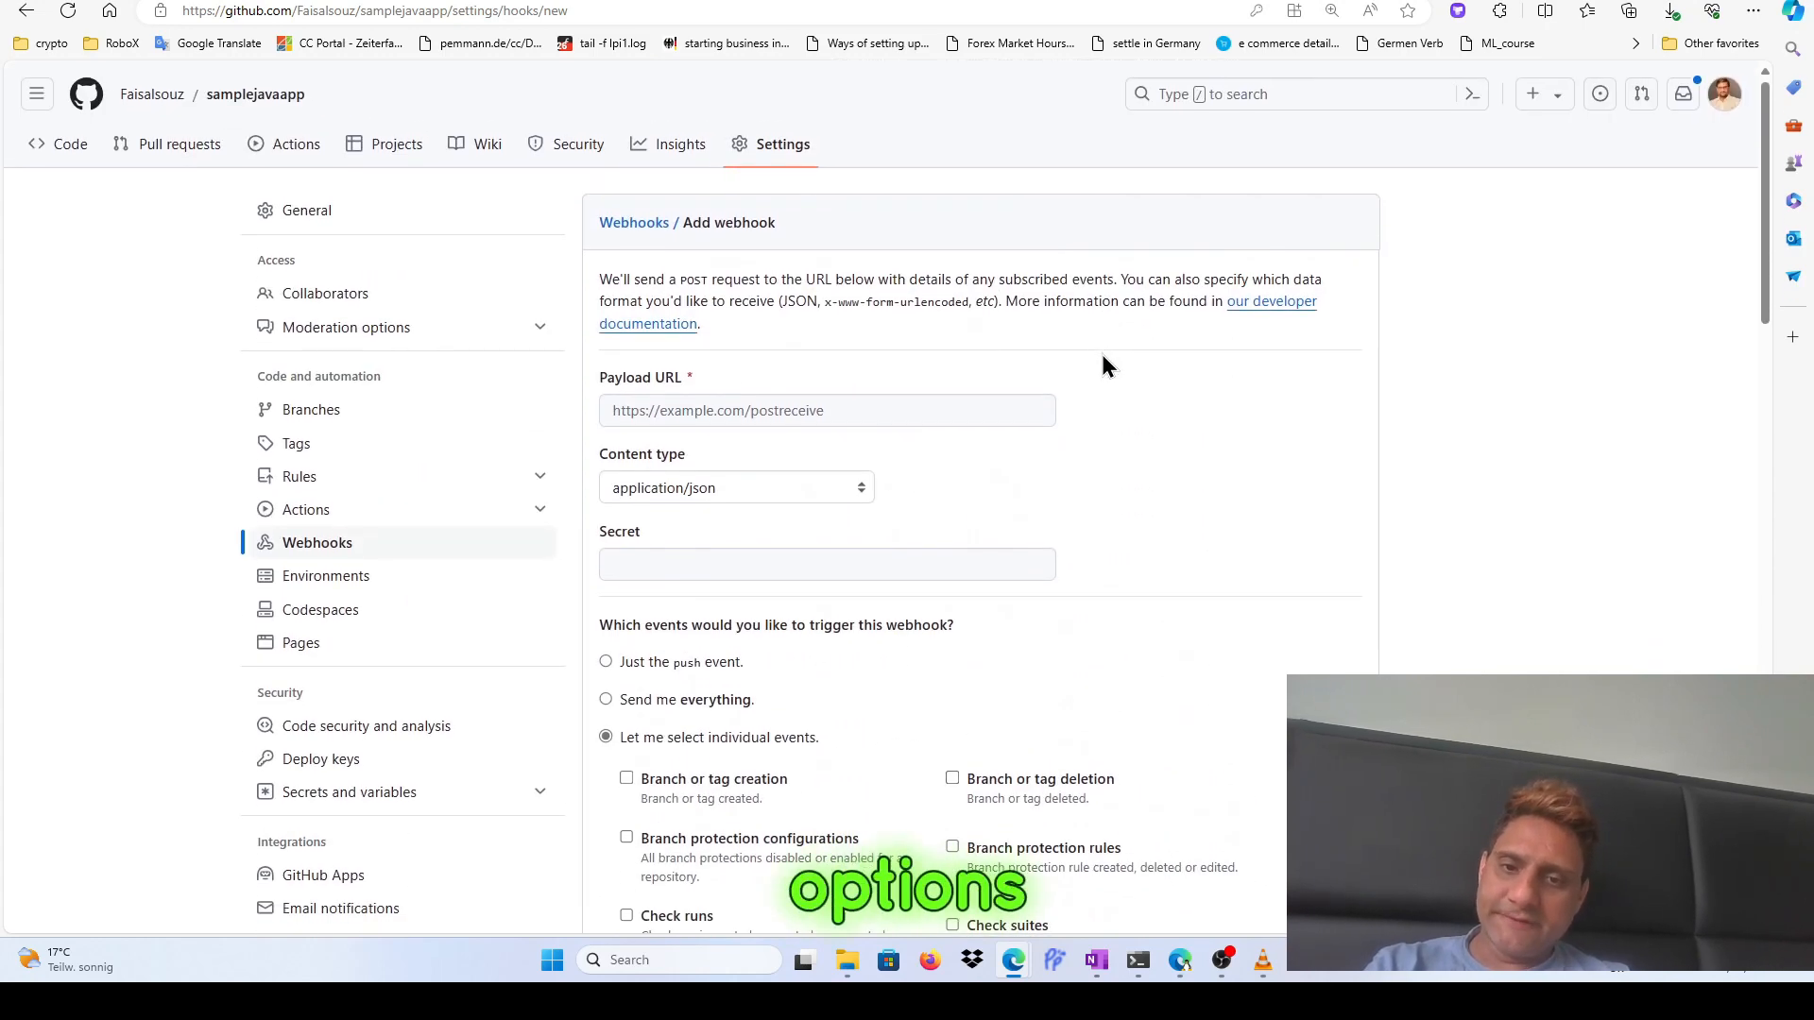
Switch to the Jenkins browser window and copy the server address localhost:8080 for the webhook's payload URL
left_click(814, 425)
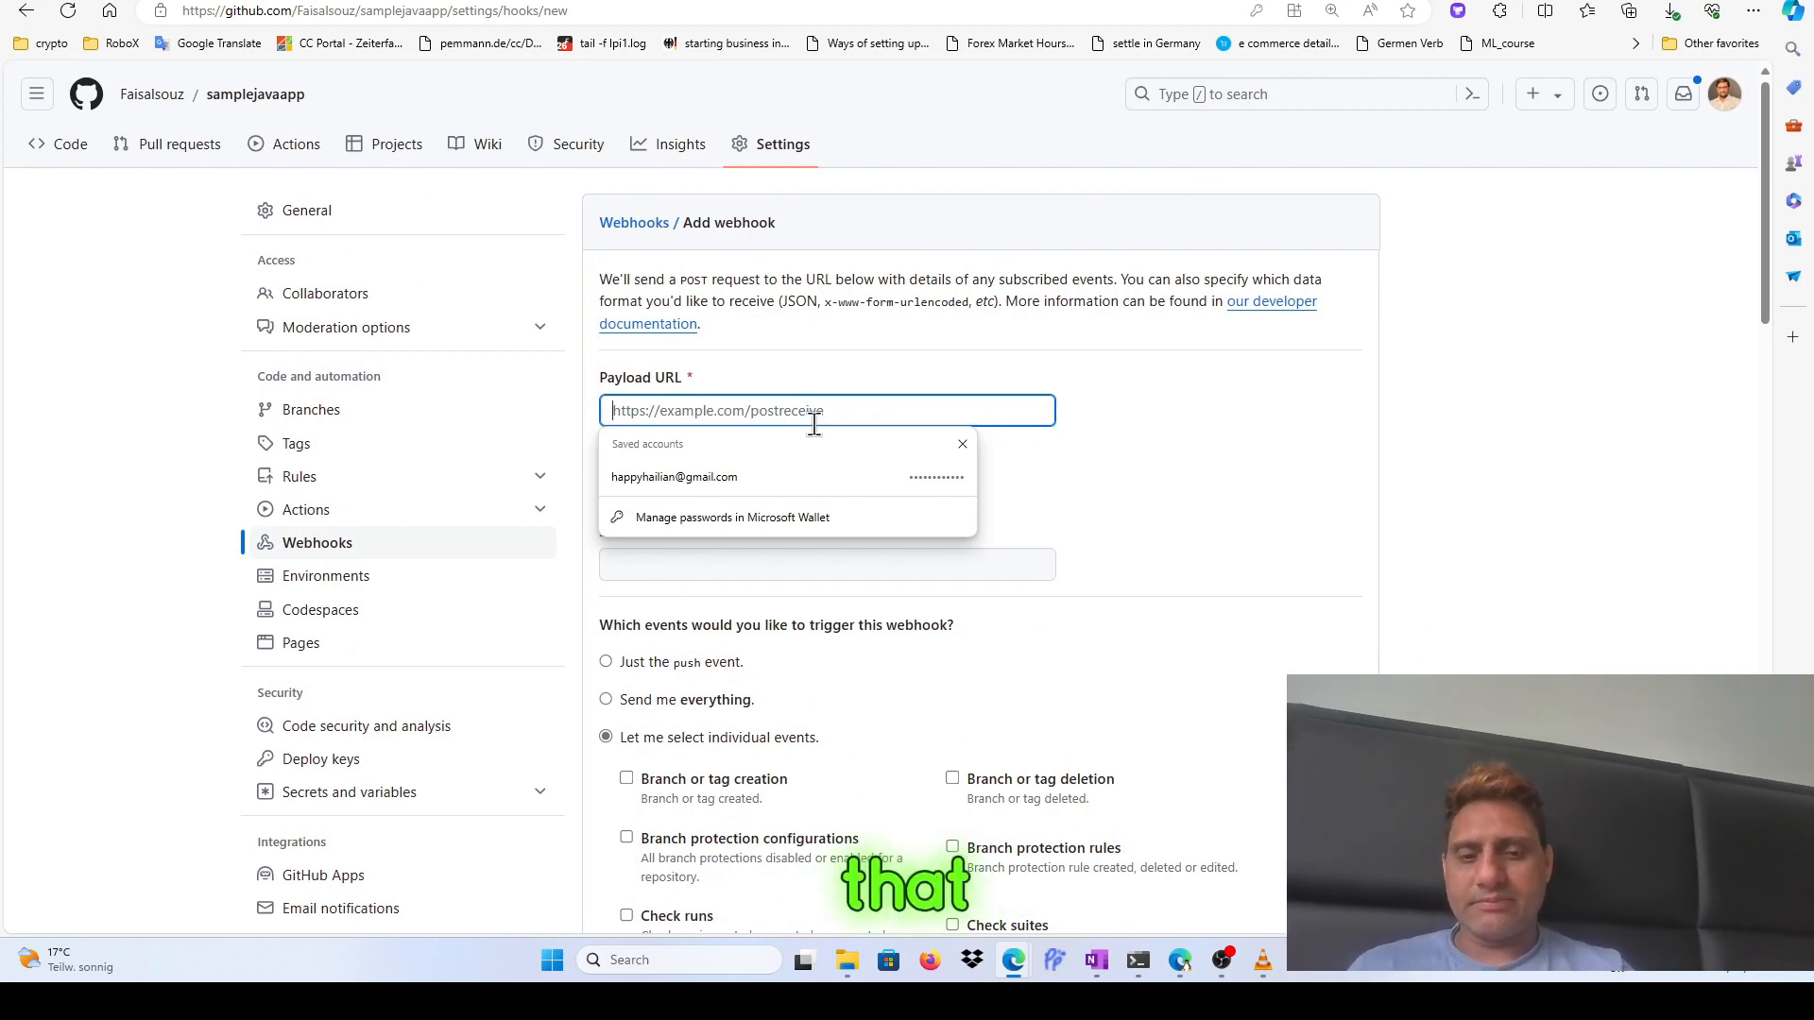
mouse_move(1181, 967)
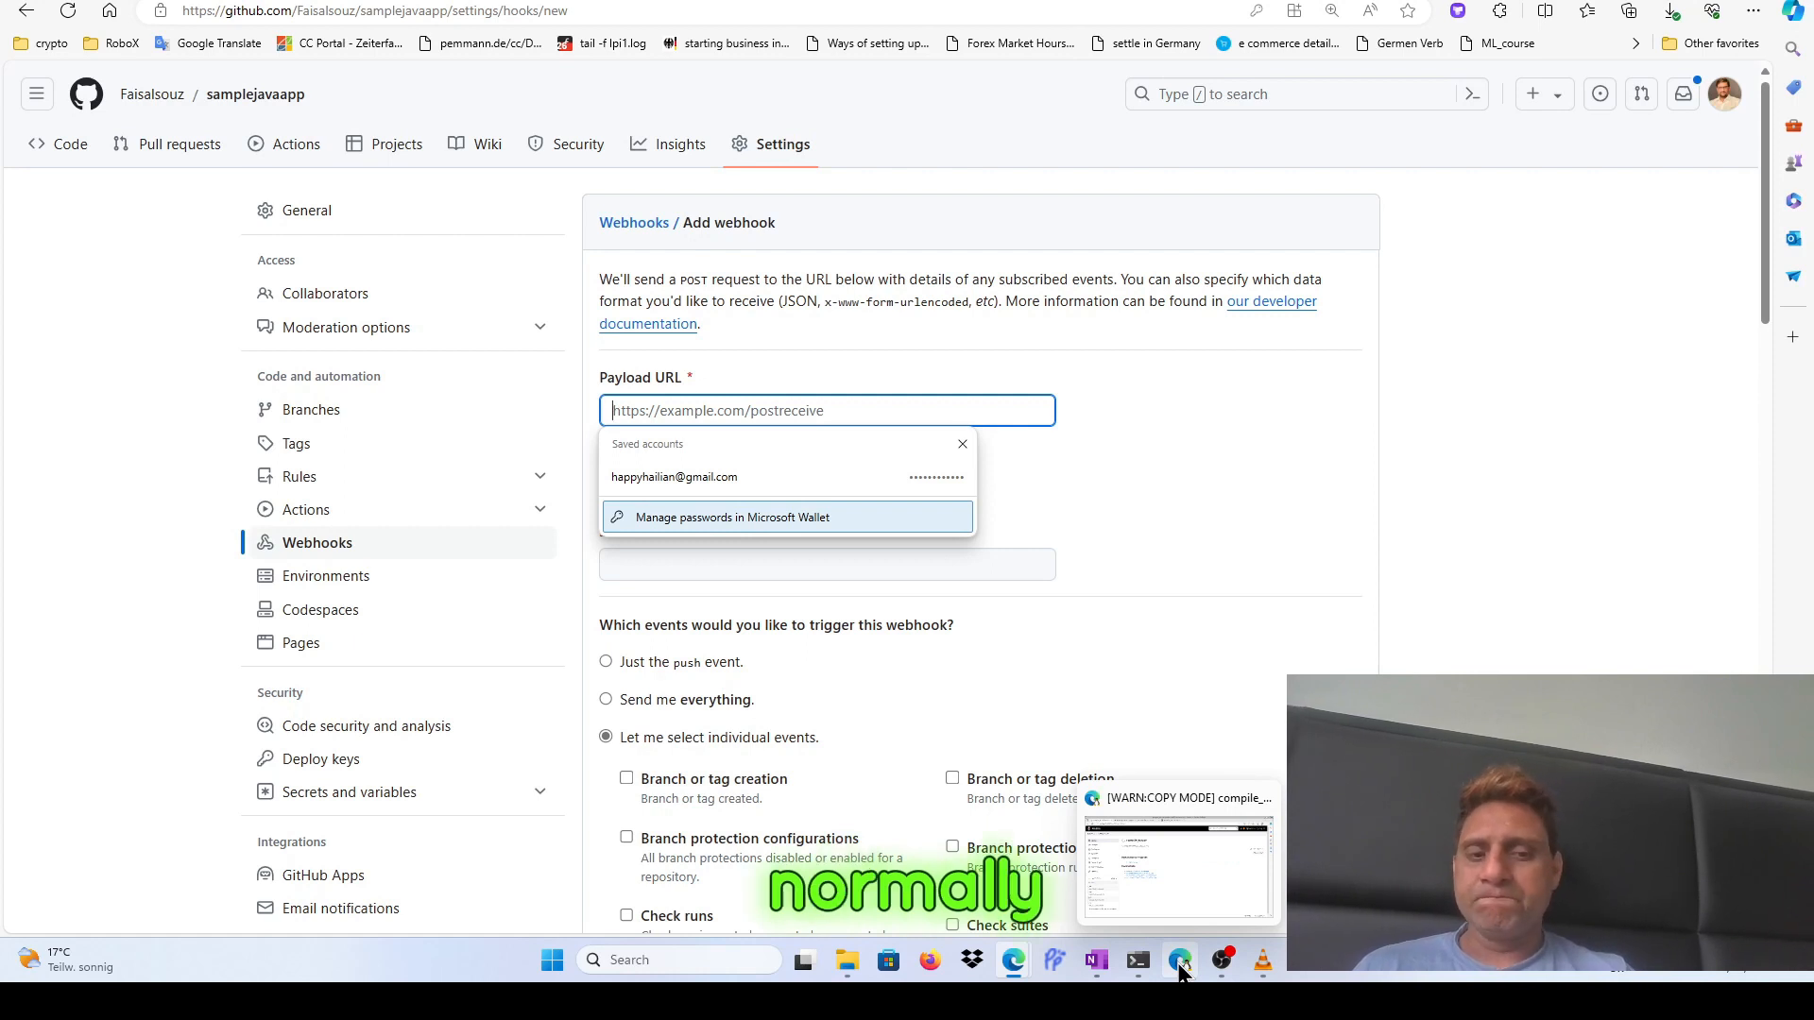
left_click(1181, 968)
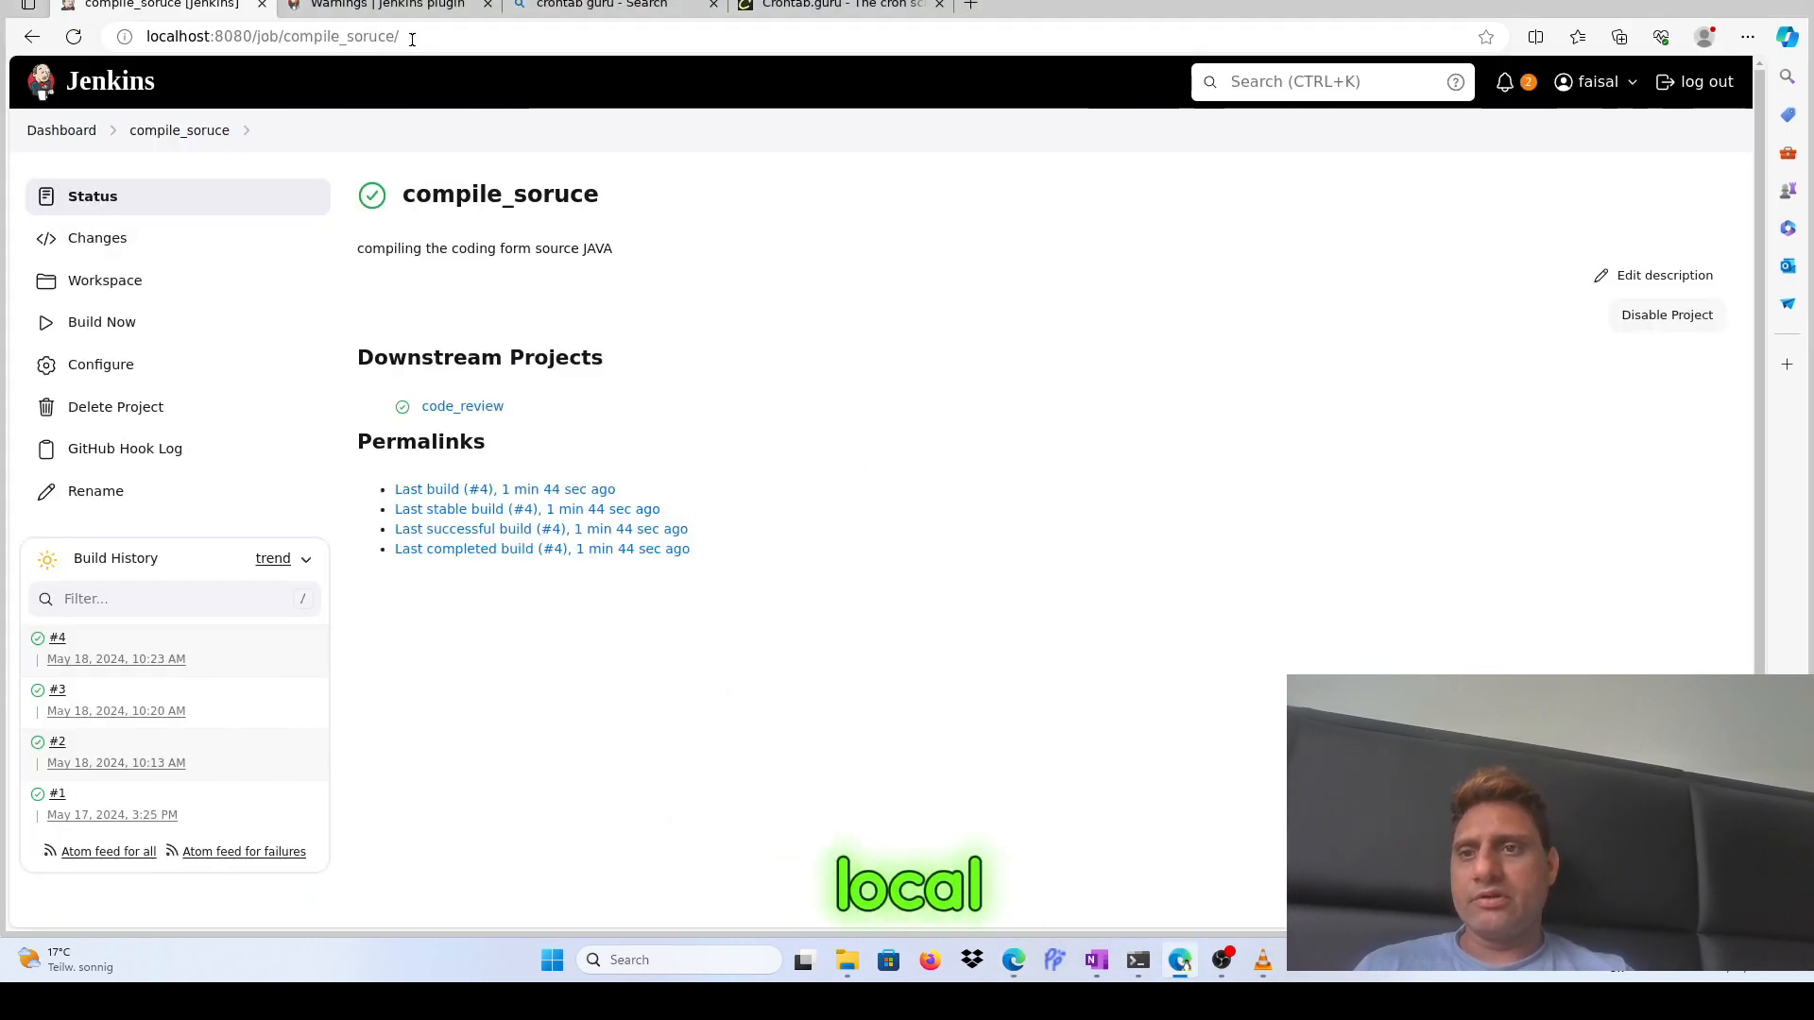
left_click_drag(253, 36, 145, 36)
key("ctrl+c")
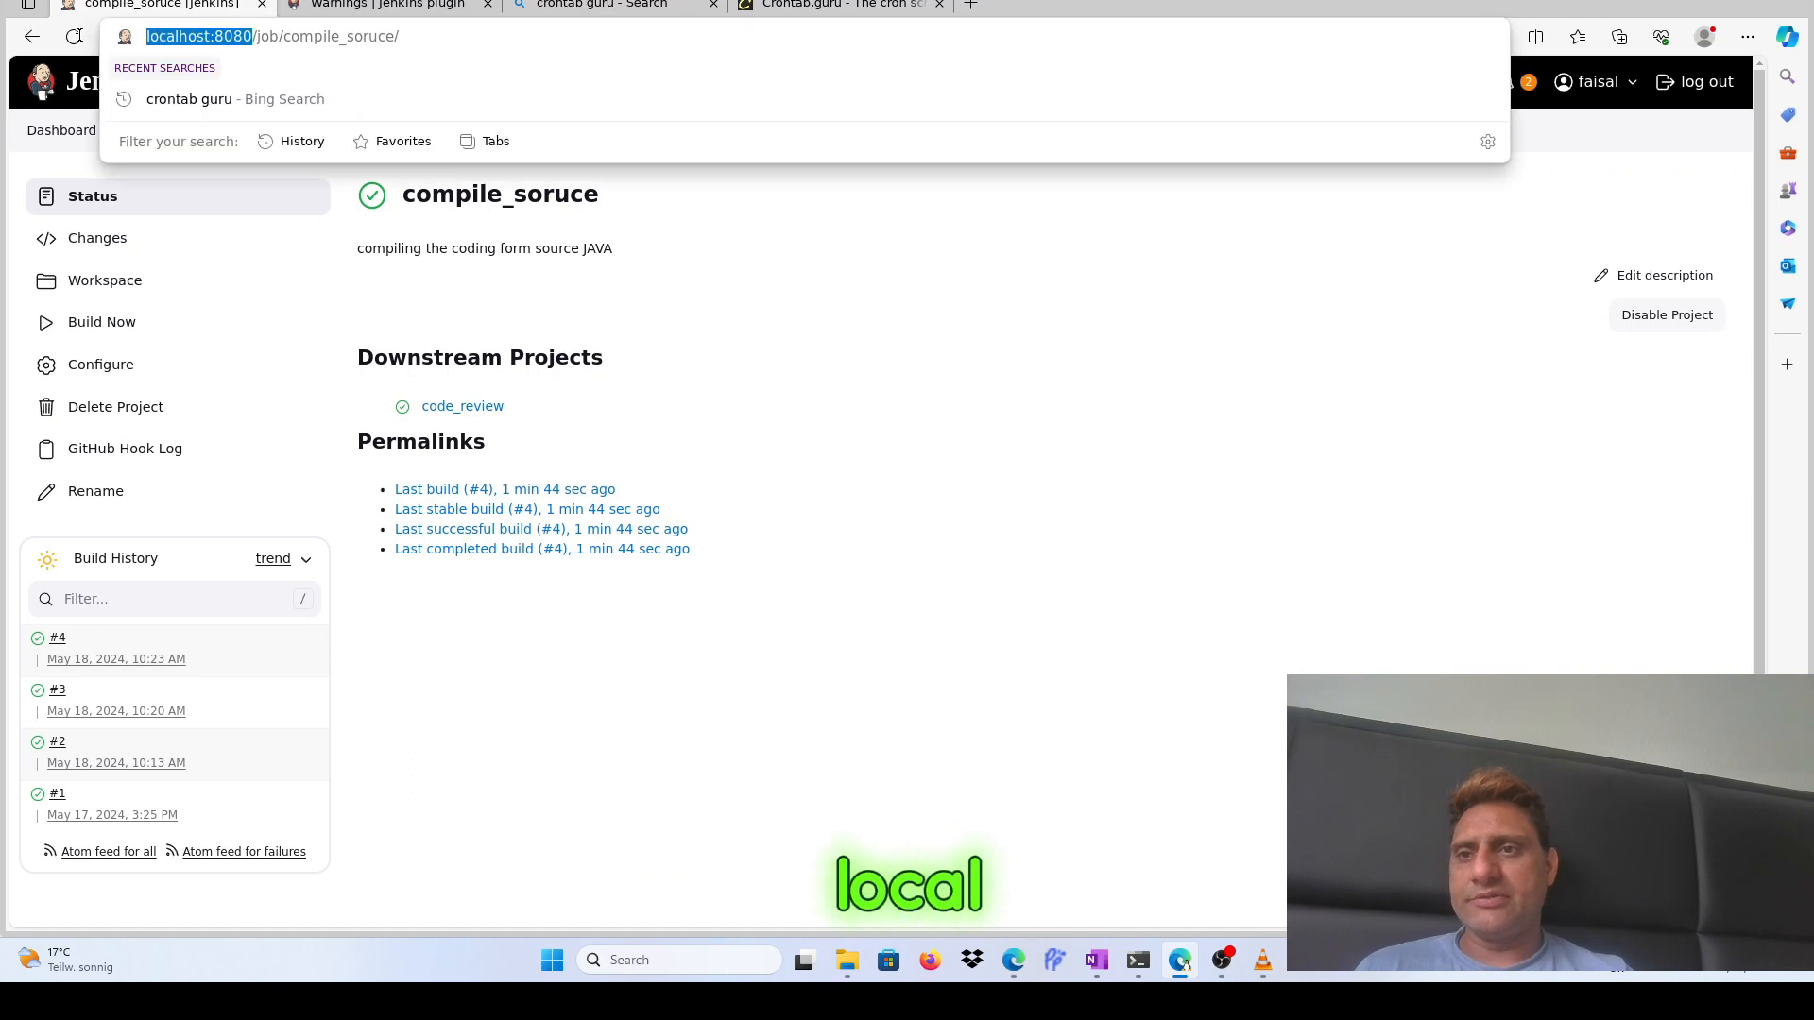
key("alt+Tab")
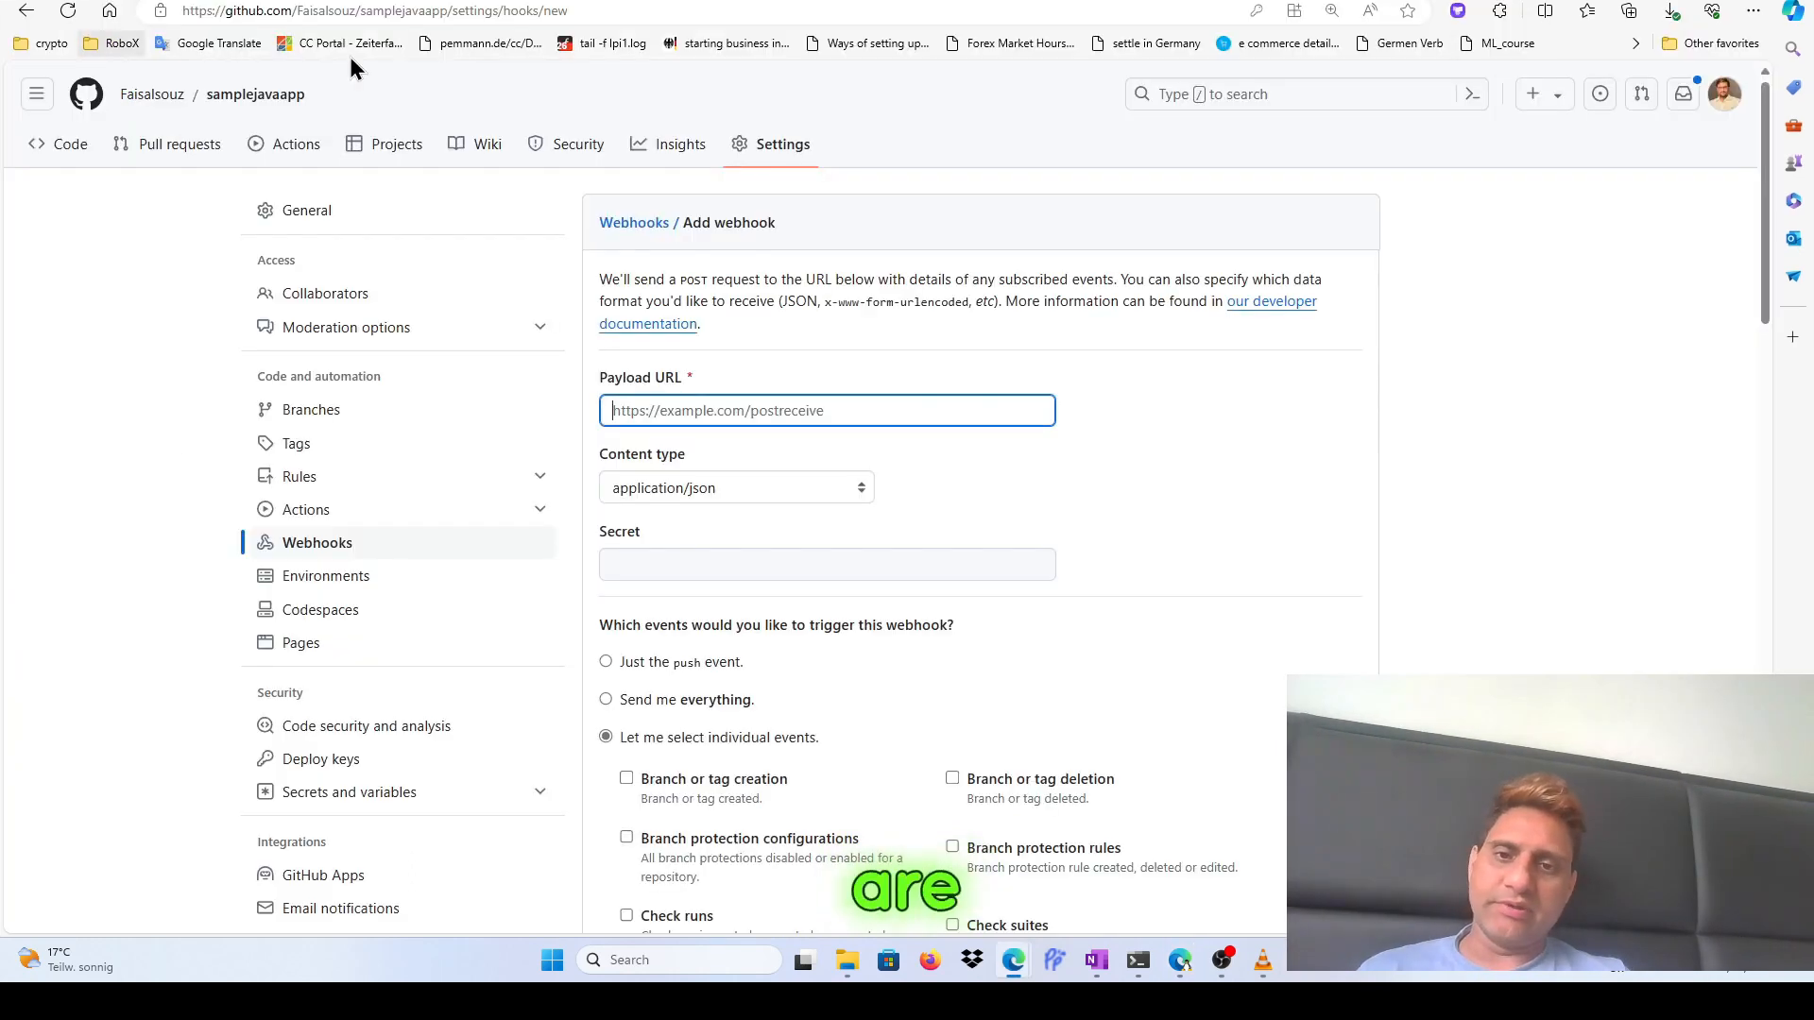
key("ctrl+v")
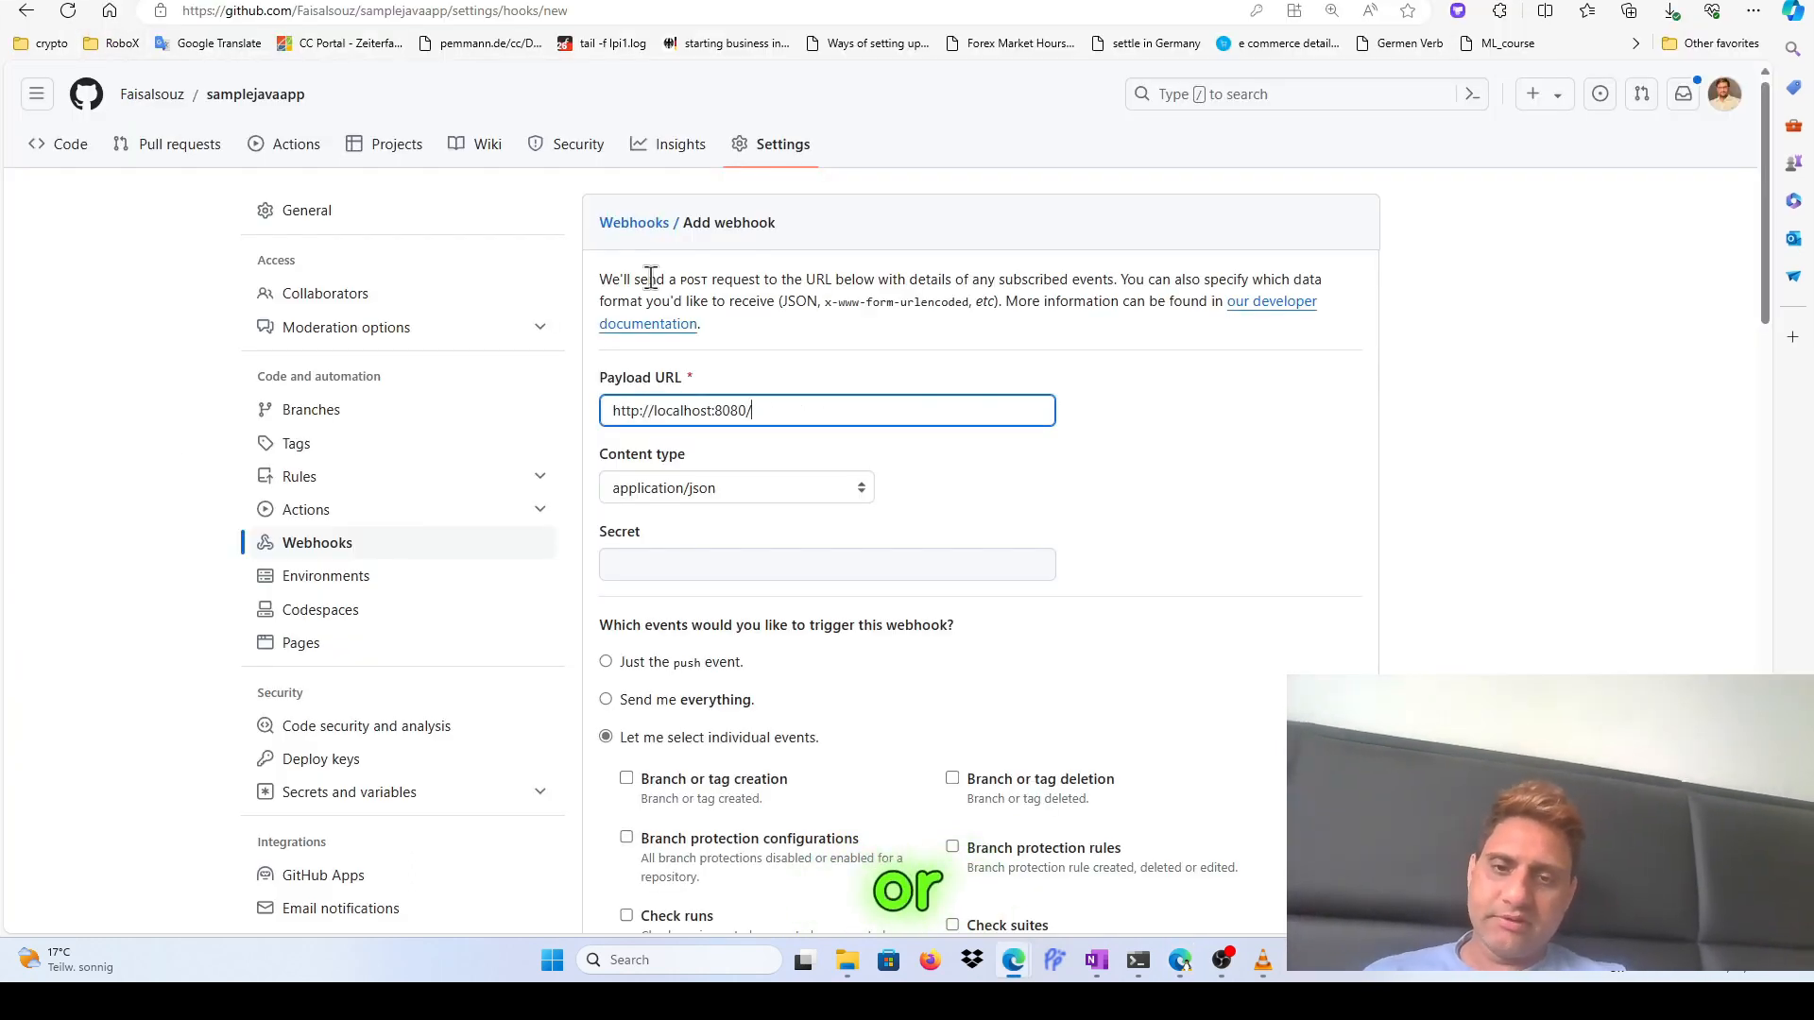
type("github-webhook/")
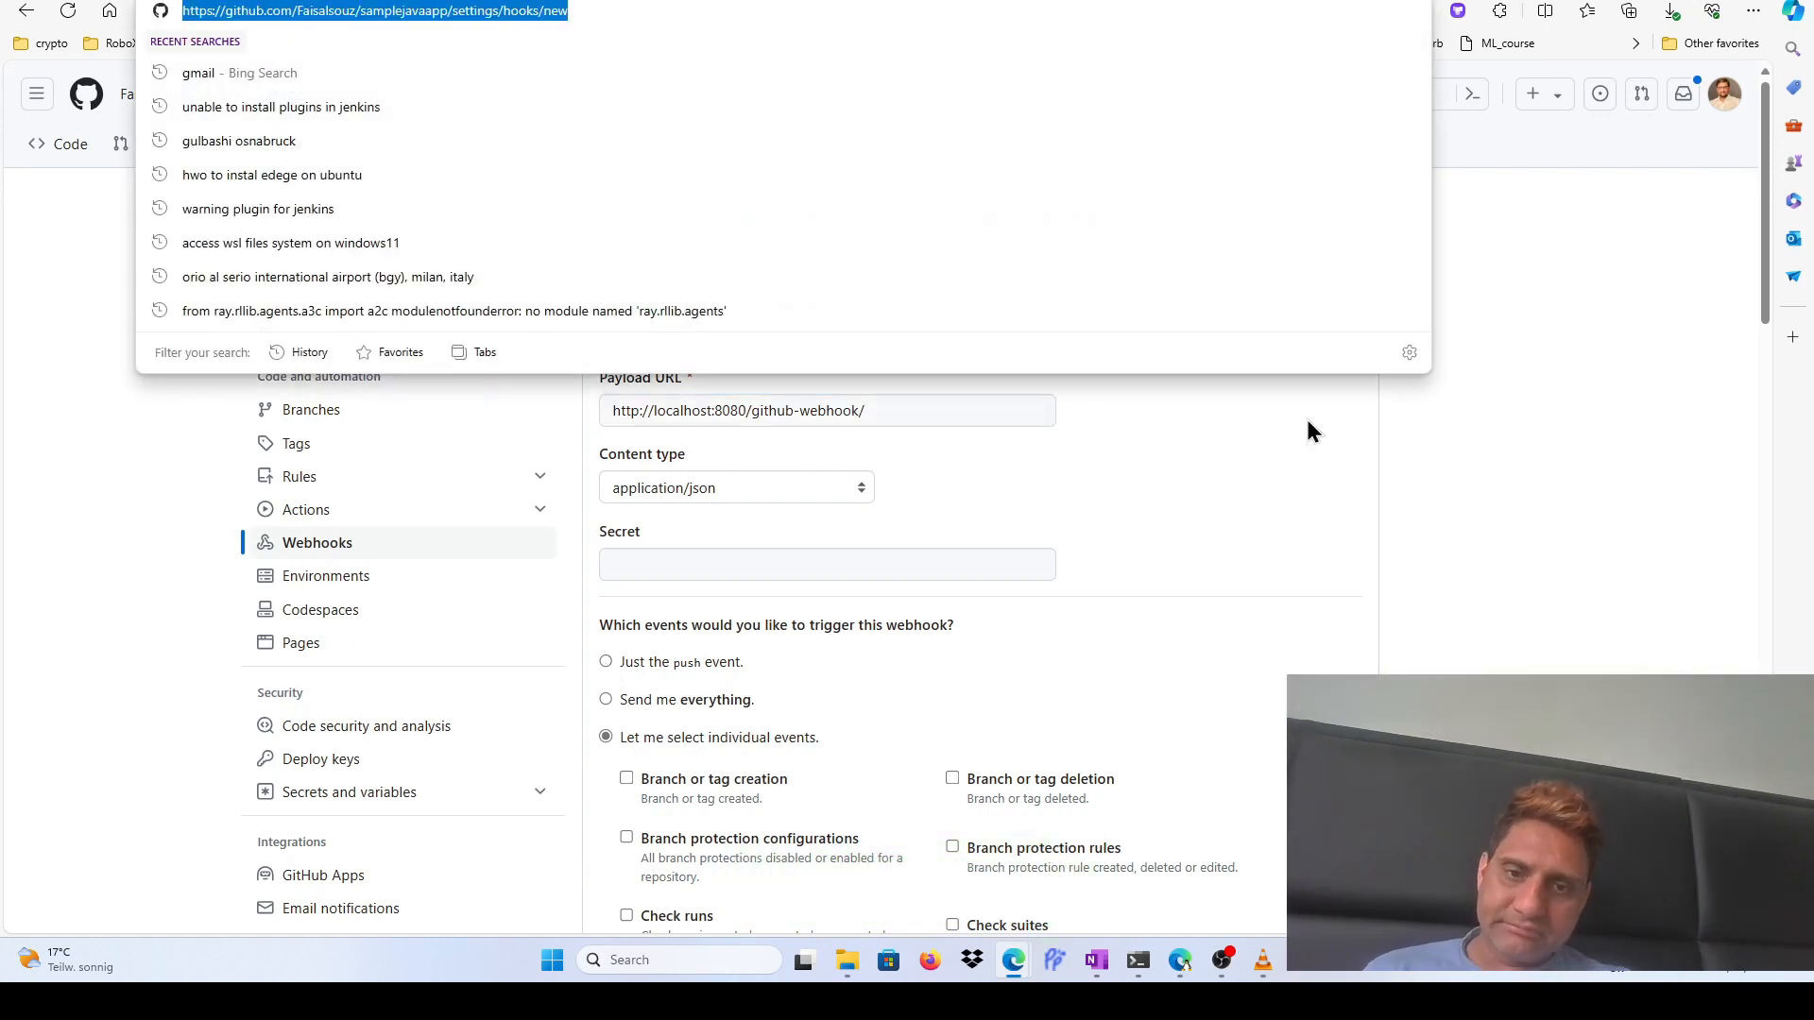
left_click(1255, 502)
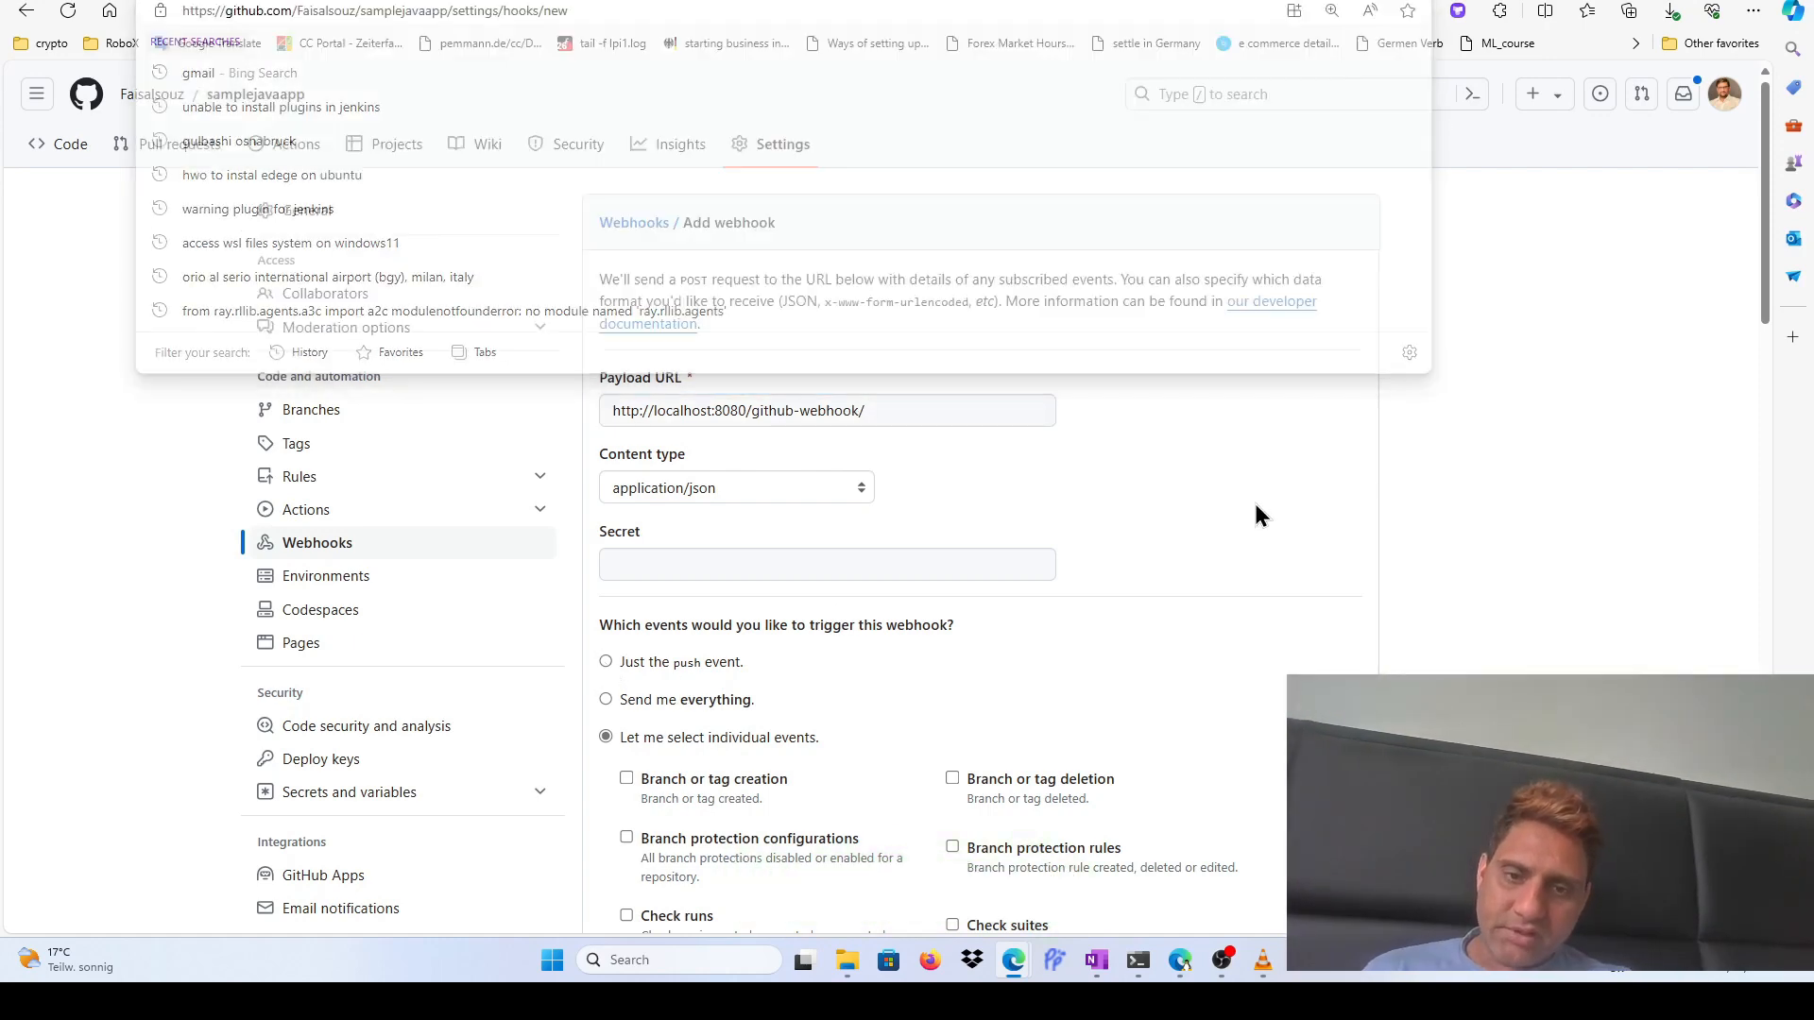
Set the webhook to send everything instead of individual events and try to add it to the repository
scroll(1217, 679, "down", 1)
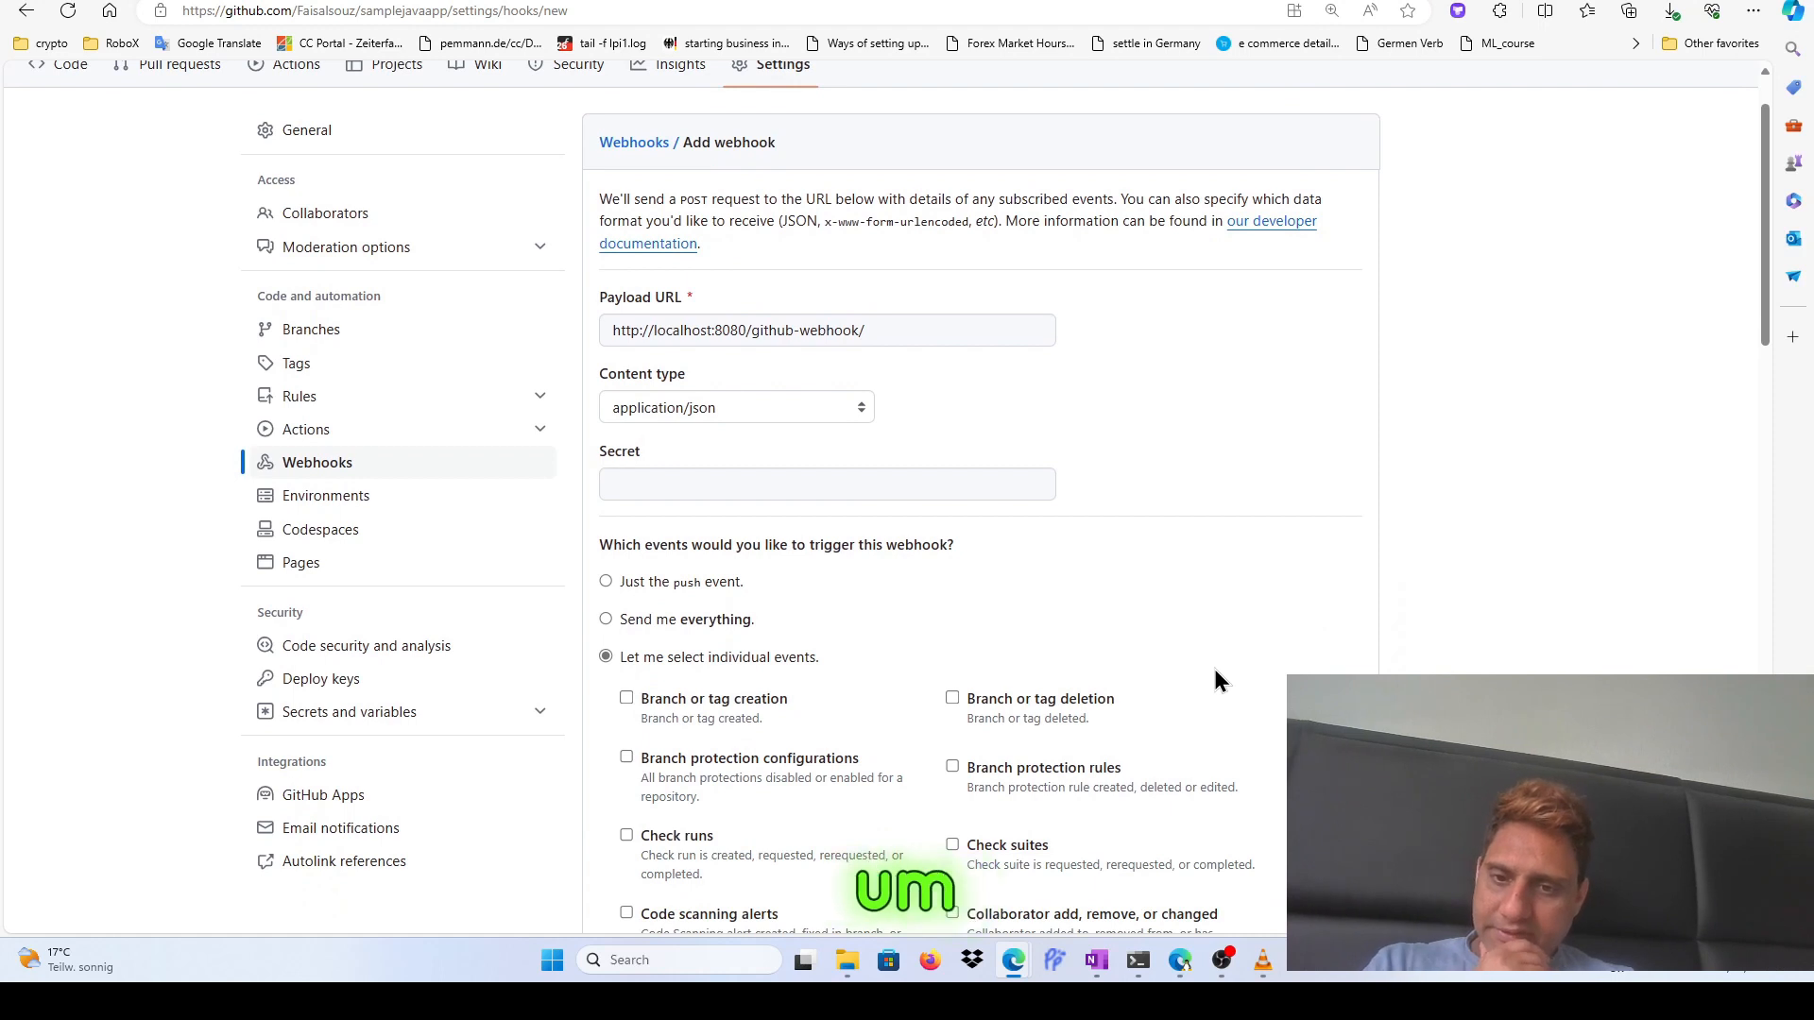
left_click(606, 620)
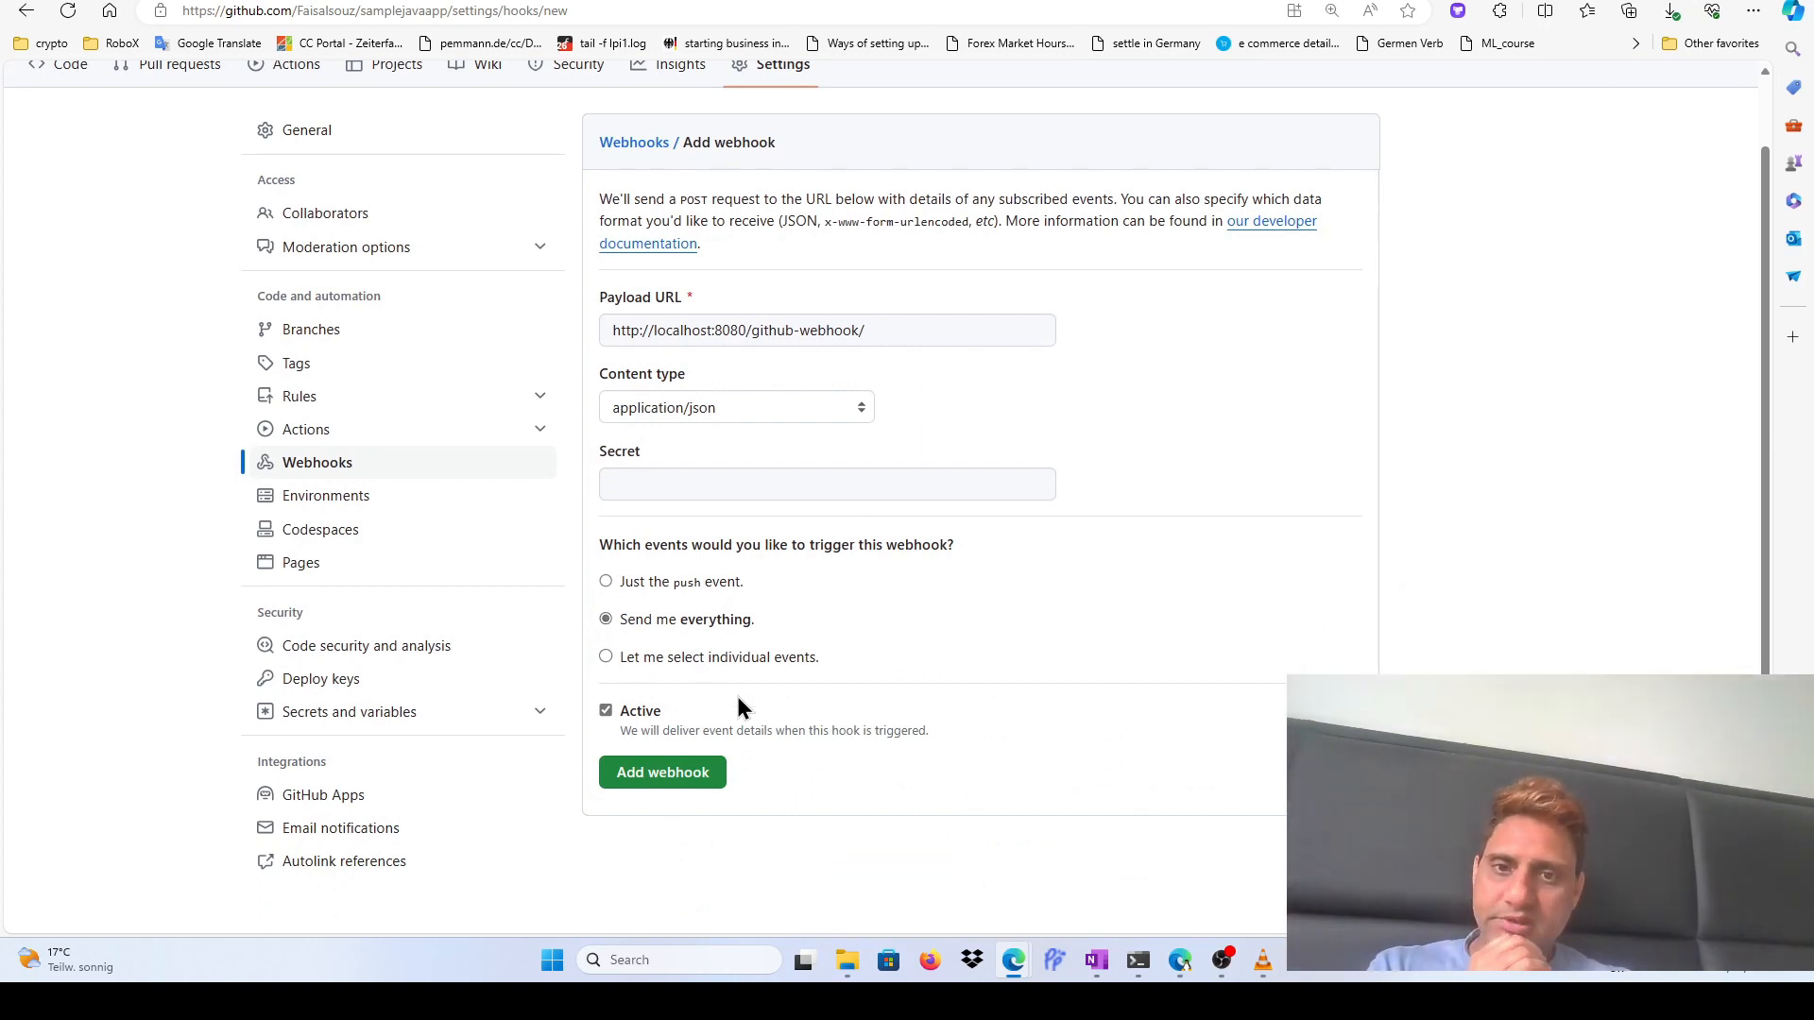
left_click(665, 773)
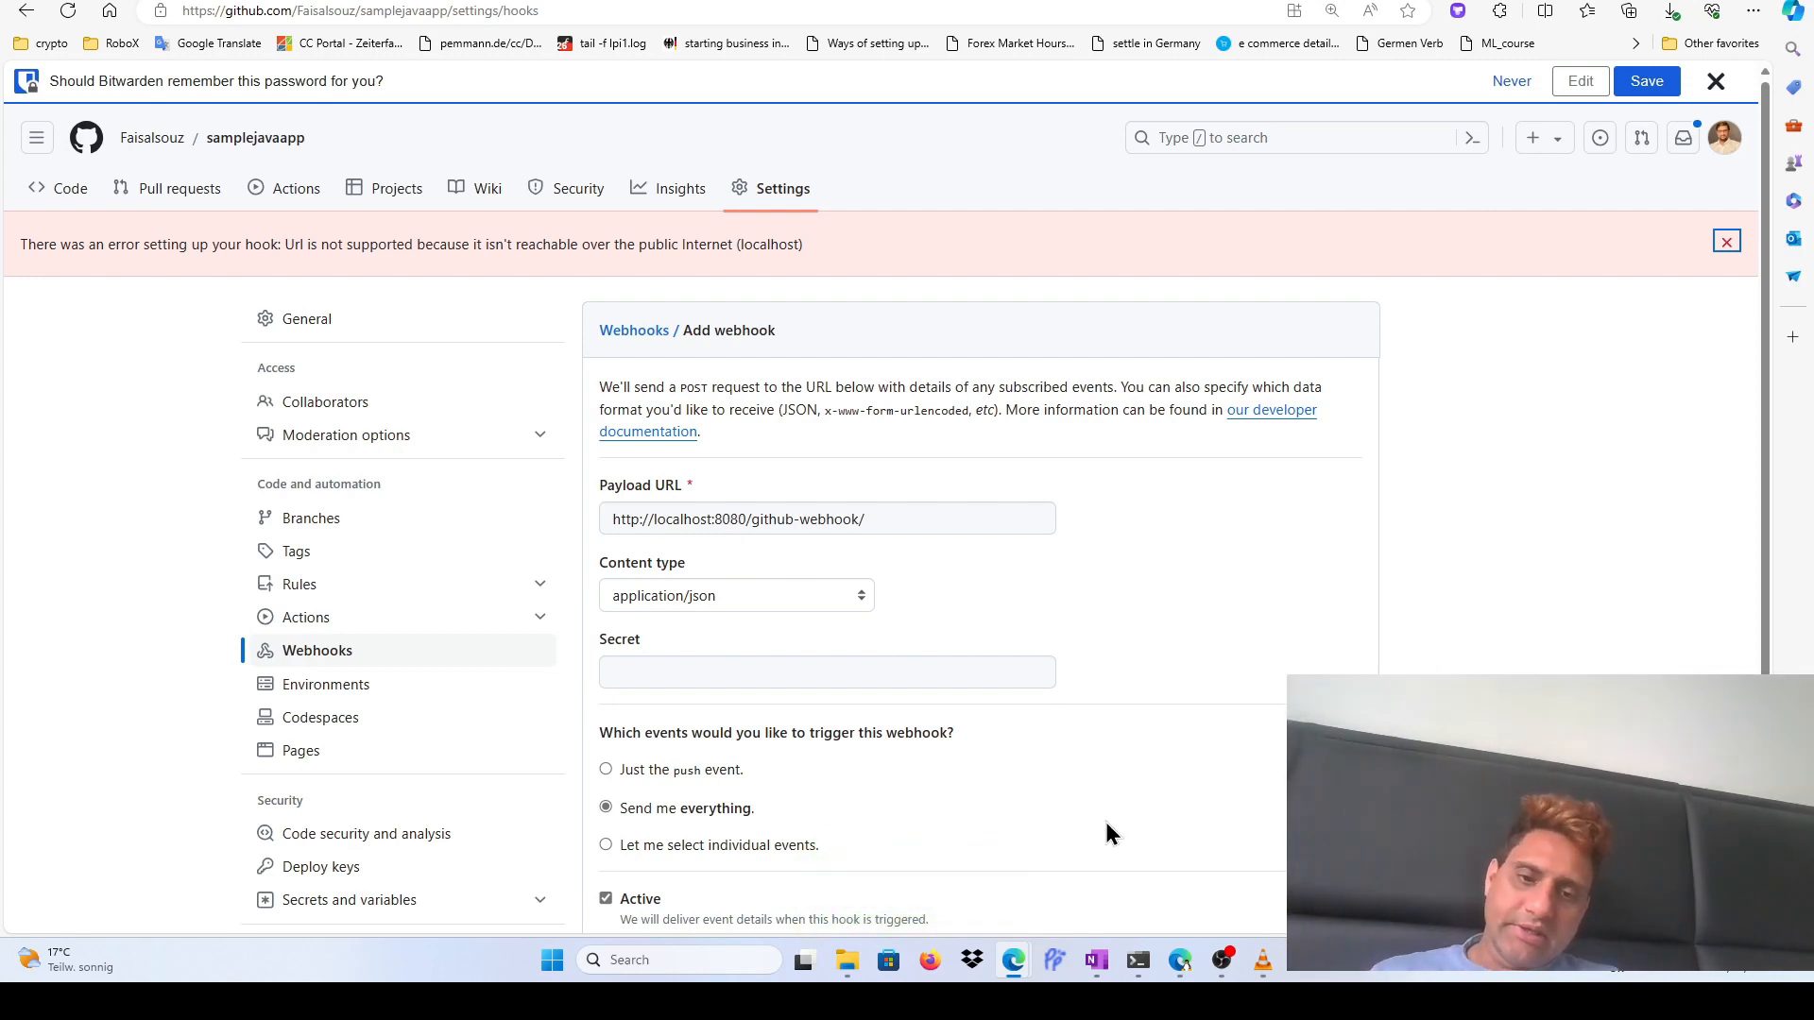
scroll(1105, 831, "down", 1)
scroll(1105, 830, "up", 1)
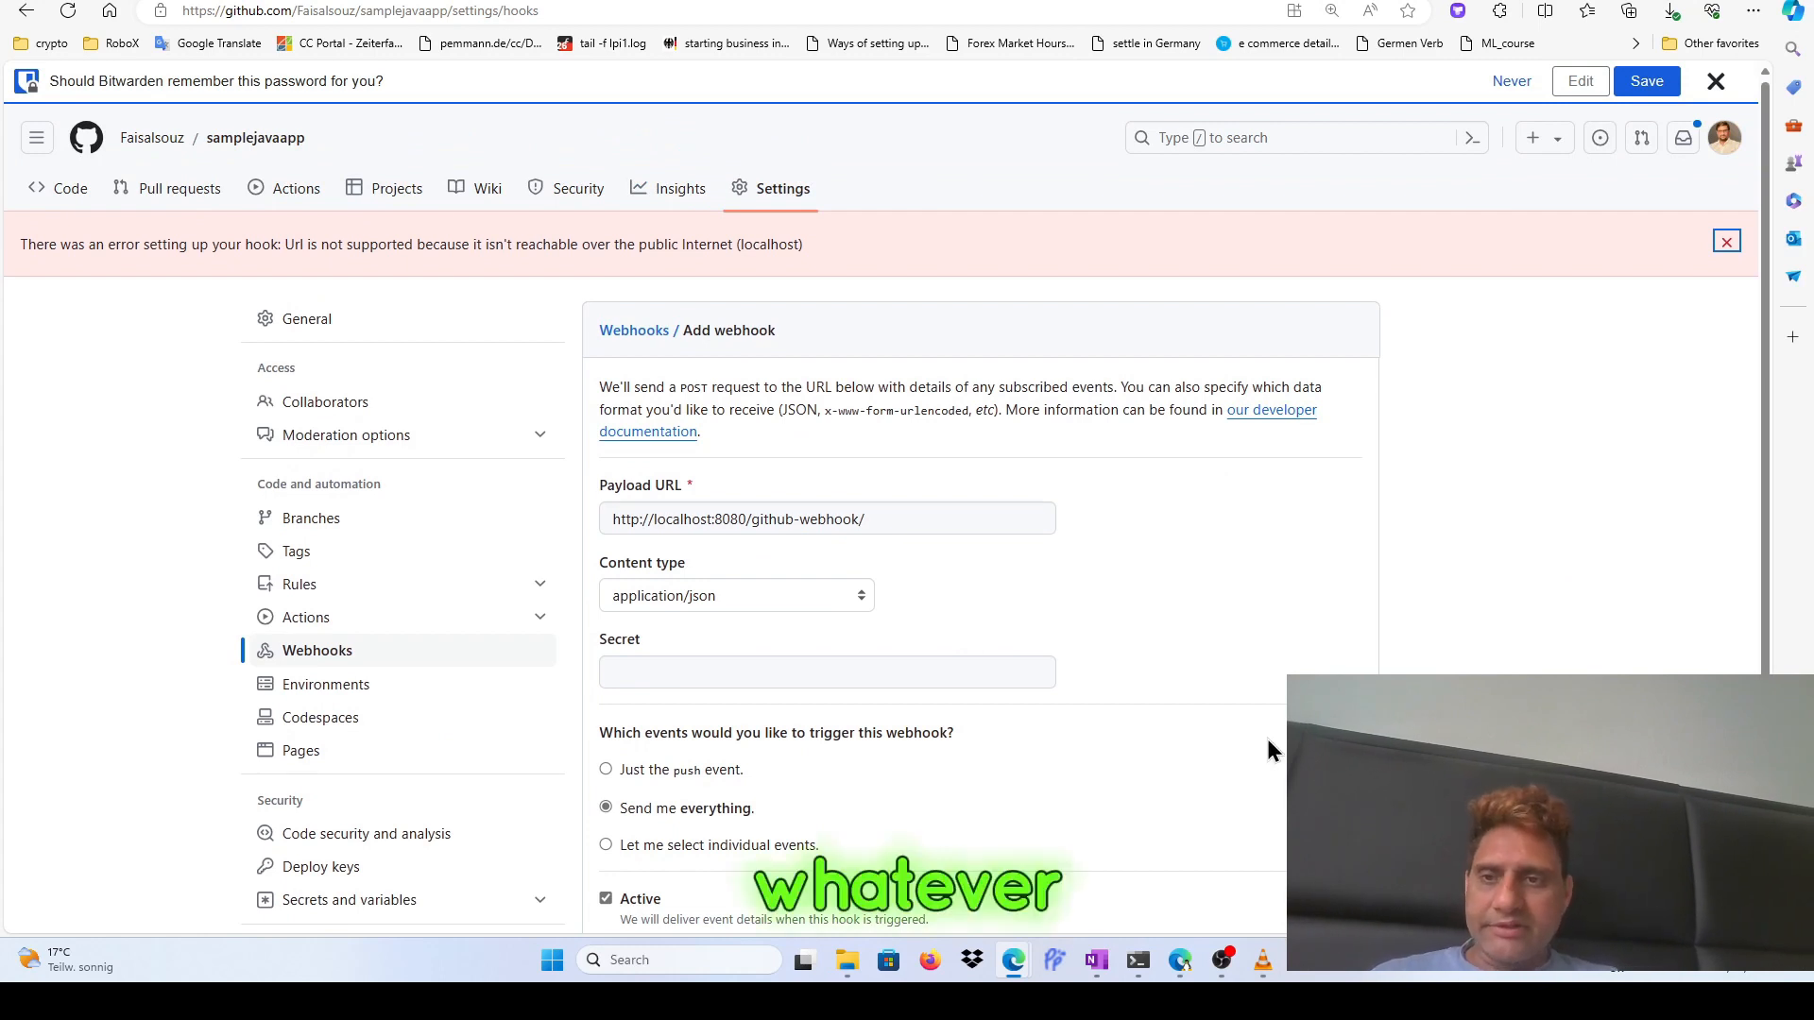
Return to the samplejavaapp repository's code and open its README.md file
left_click(57, 190)
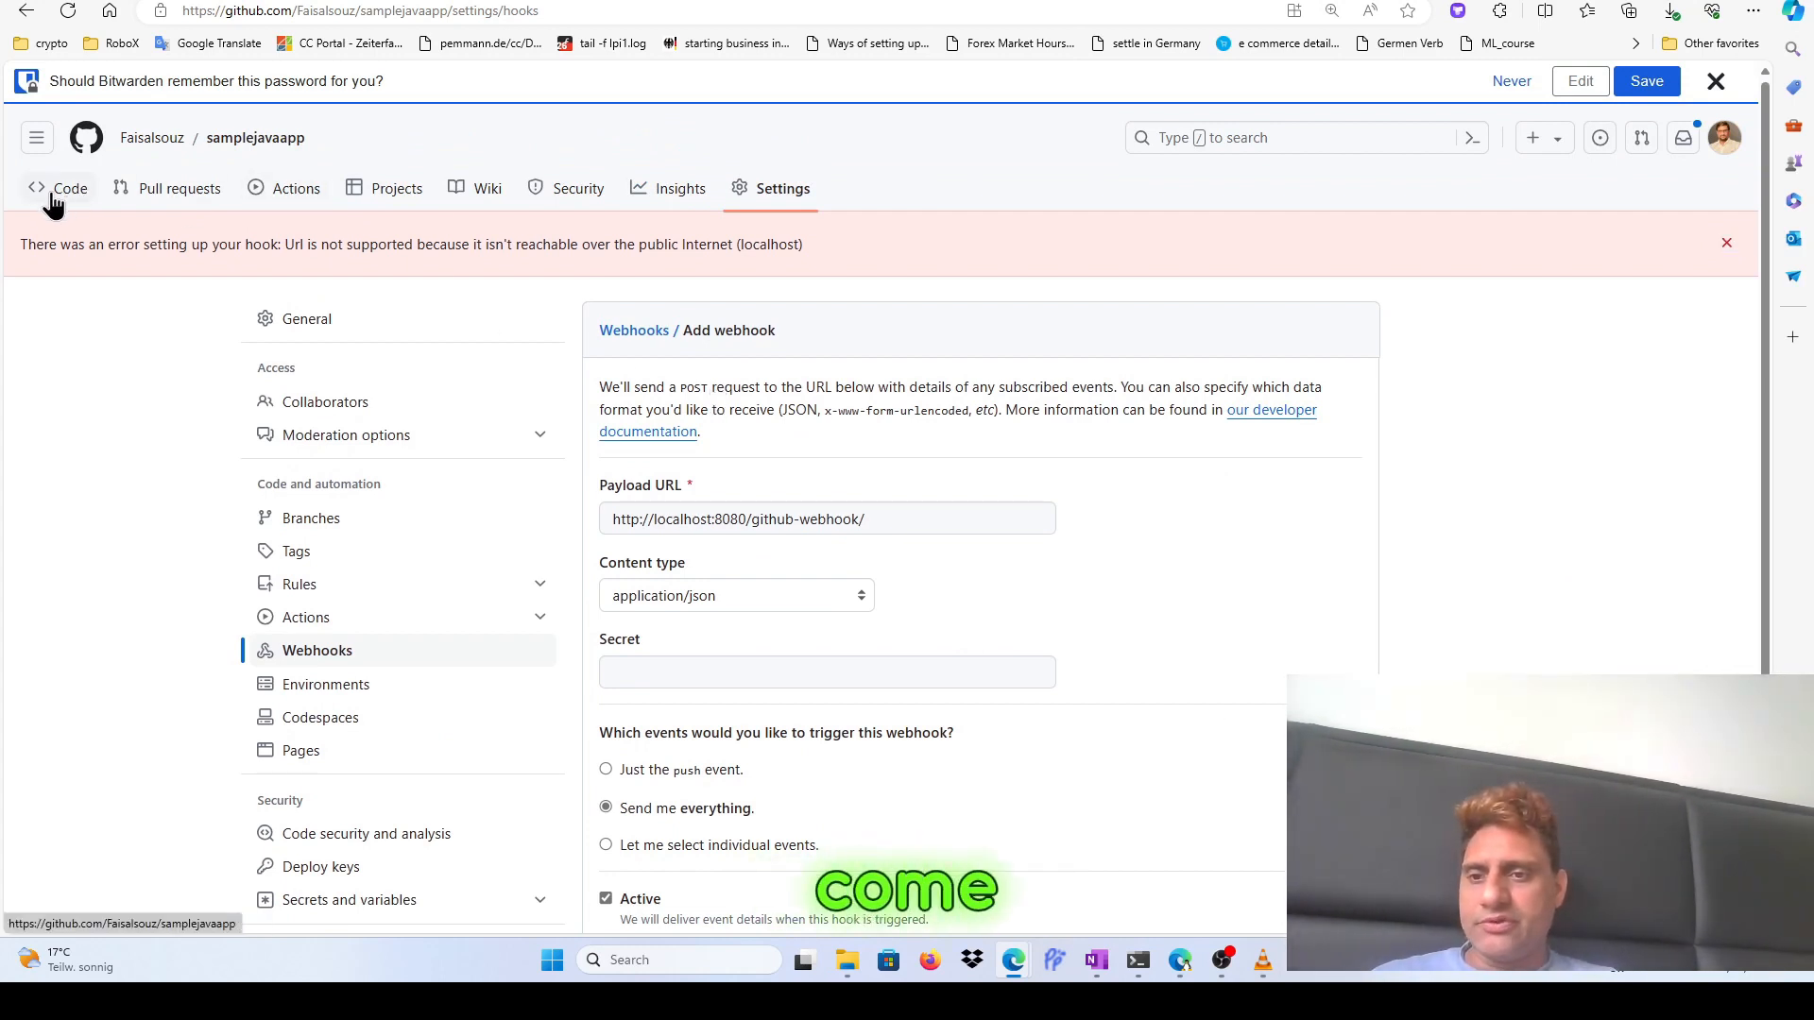
scroll(361, 461, "down", 1)
scroll(363, 468, "down", 1)
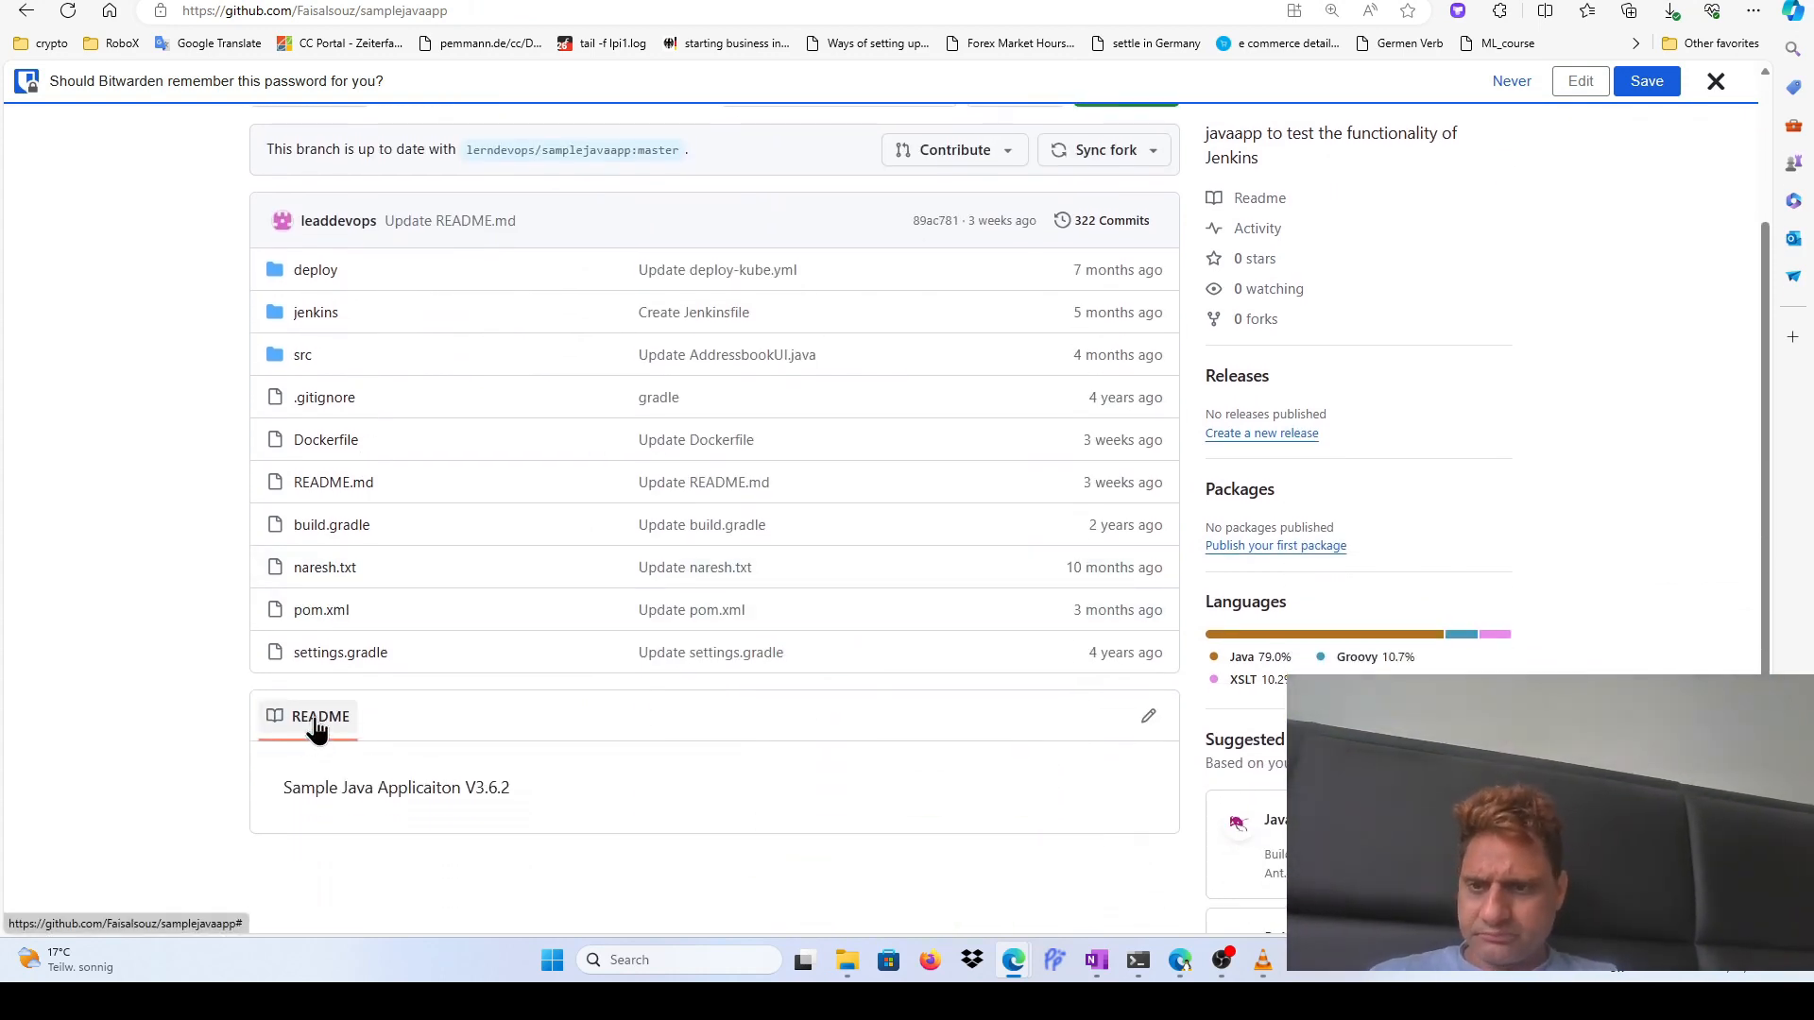
left_click(357, 484)
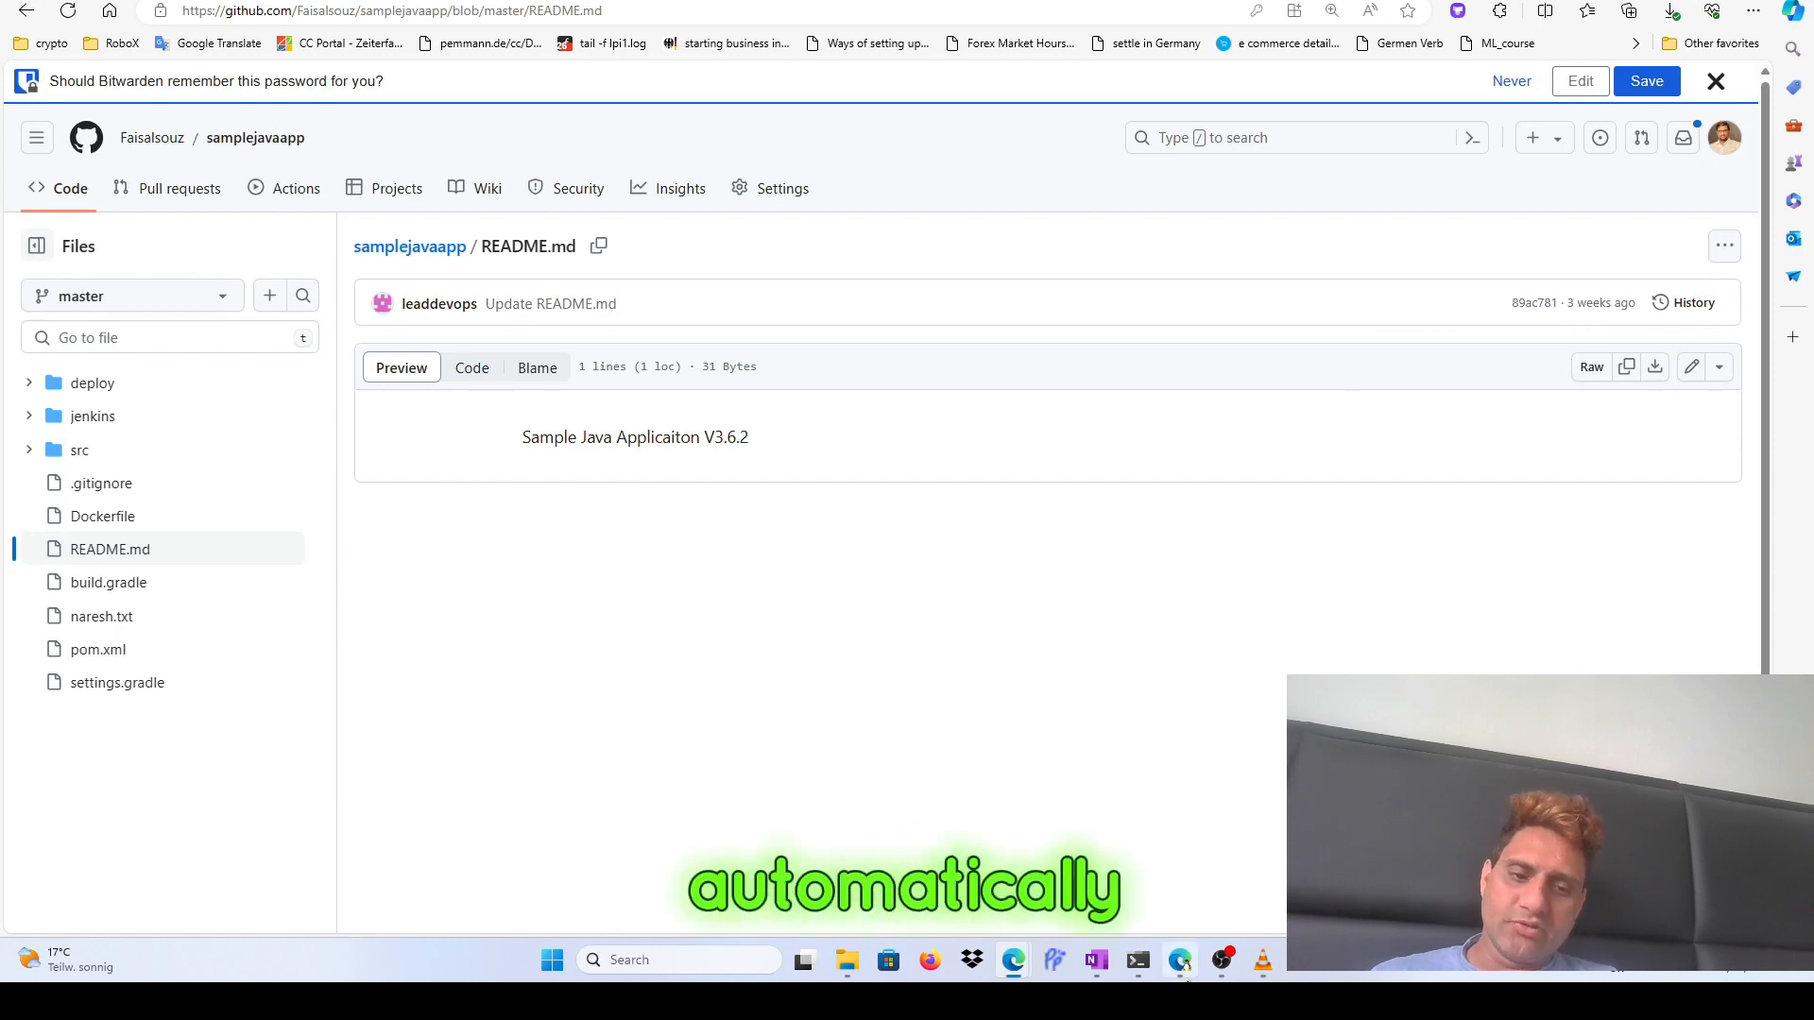
Switch to the Jenkins window, and from there to OneNote to review the continuous integration diagram under Working with Jenkins Jobs
left_click(1180, 960)
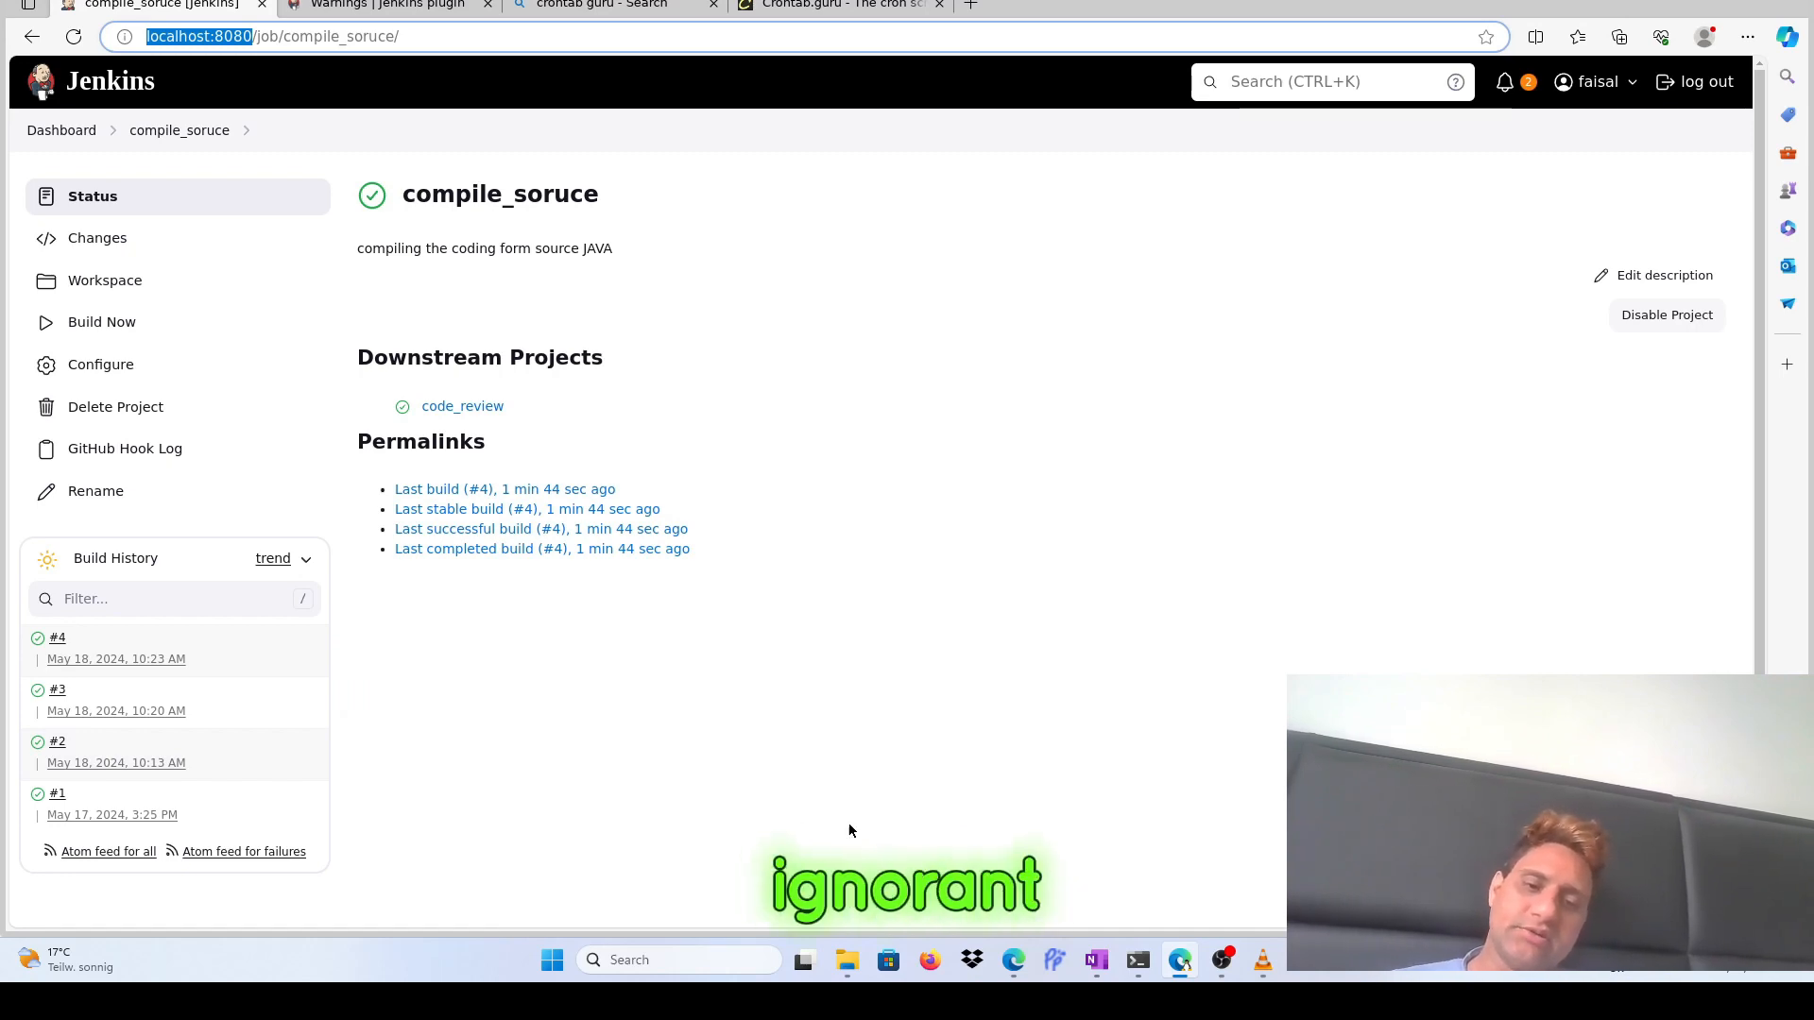
left_click(1098, 961)
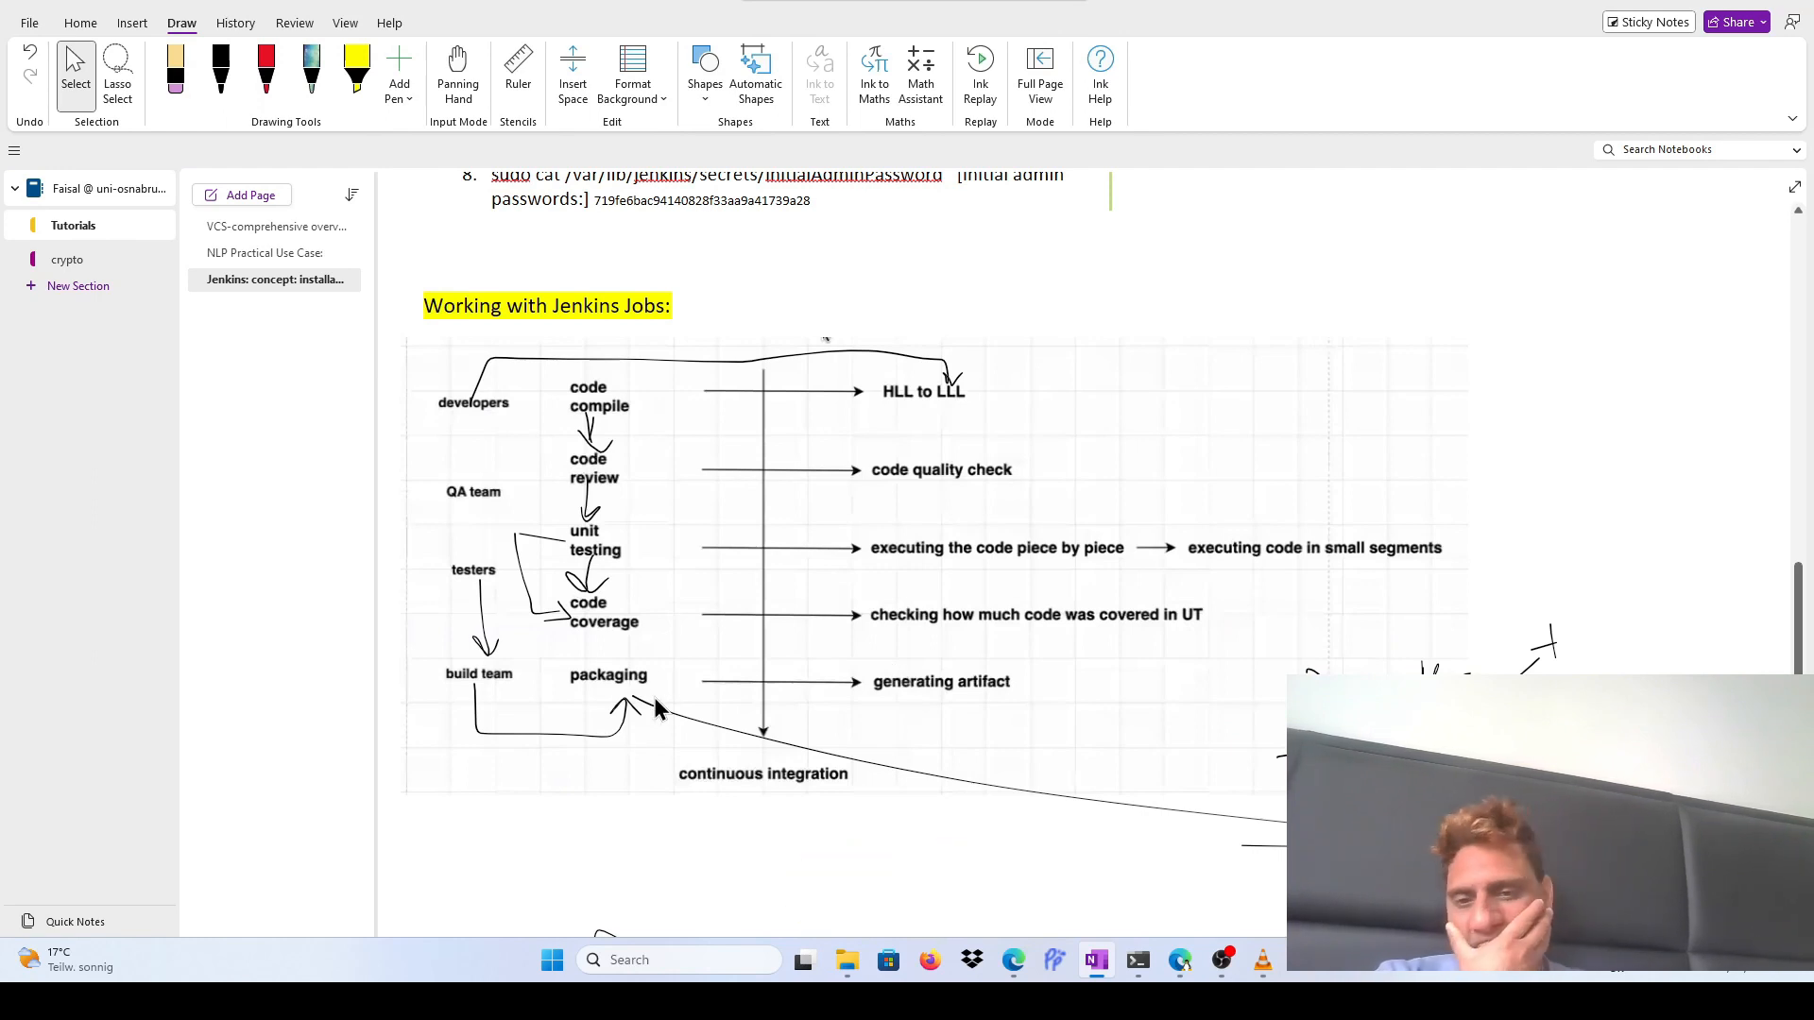
scroll(659, 708, "down", 2)
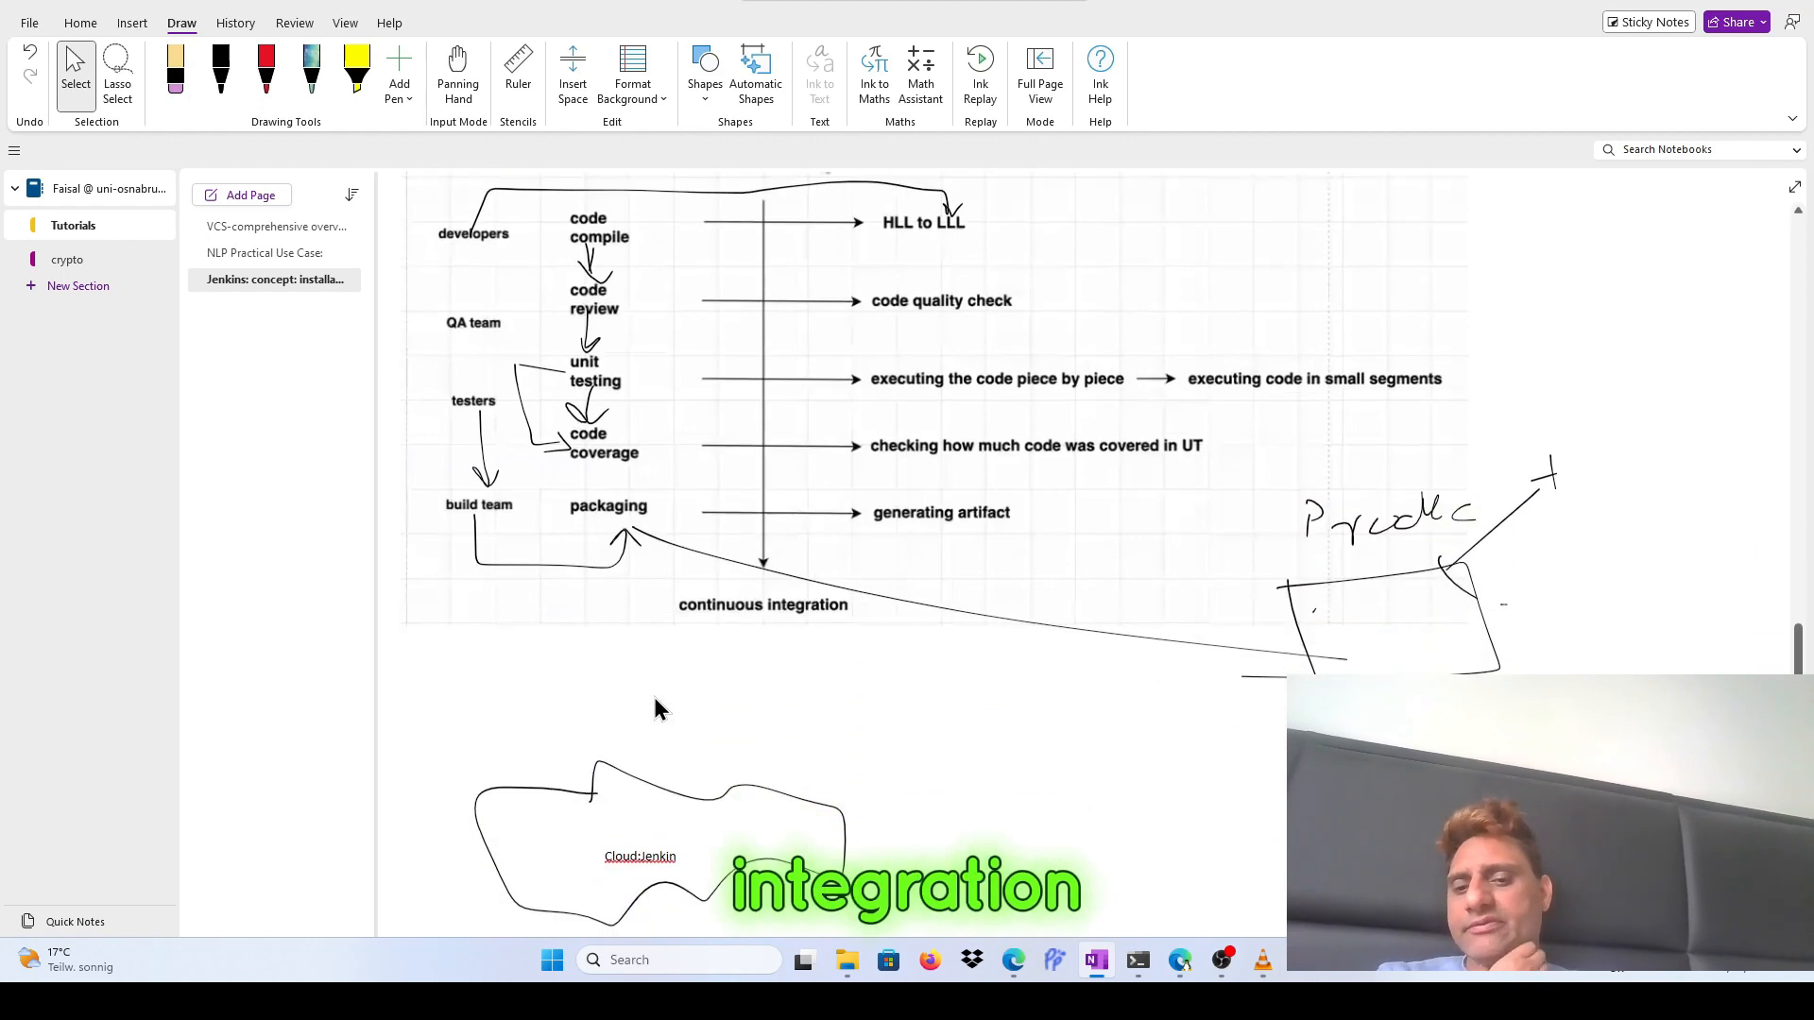